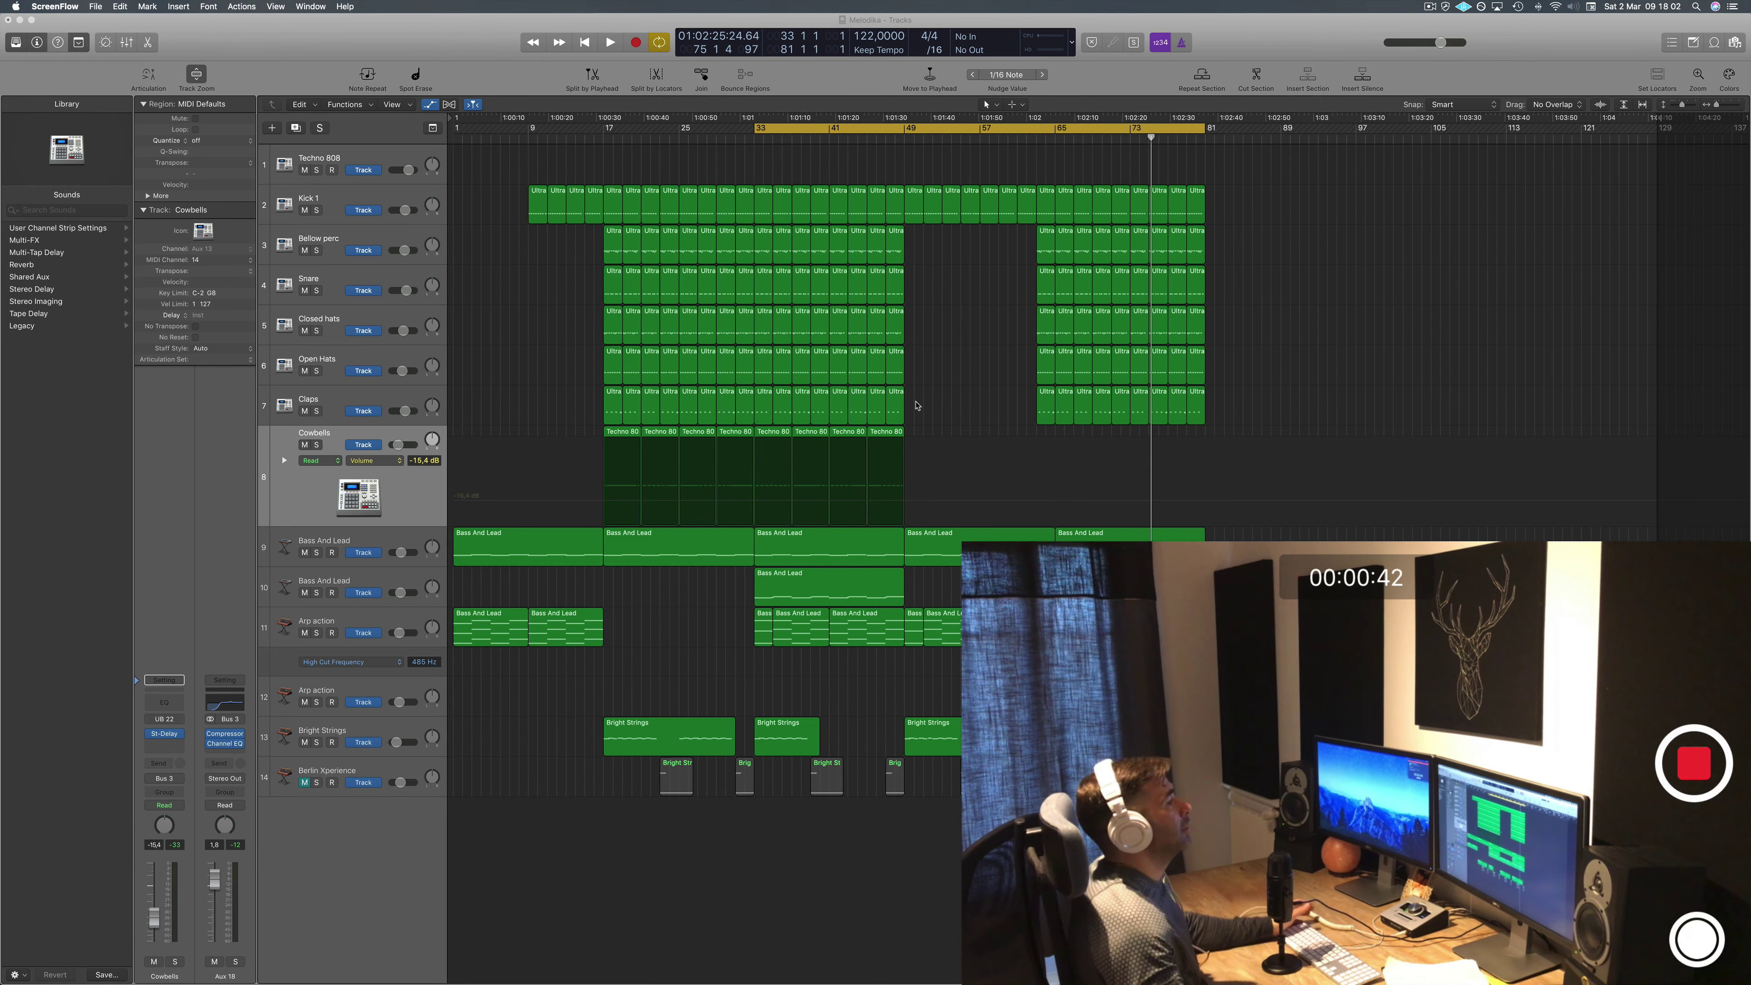
Bring the Logic Pro X window with the melodic techno arrangement to the front.
left_click(1001, 363)
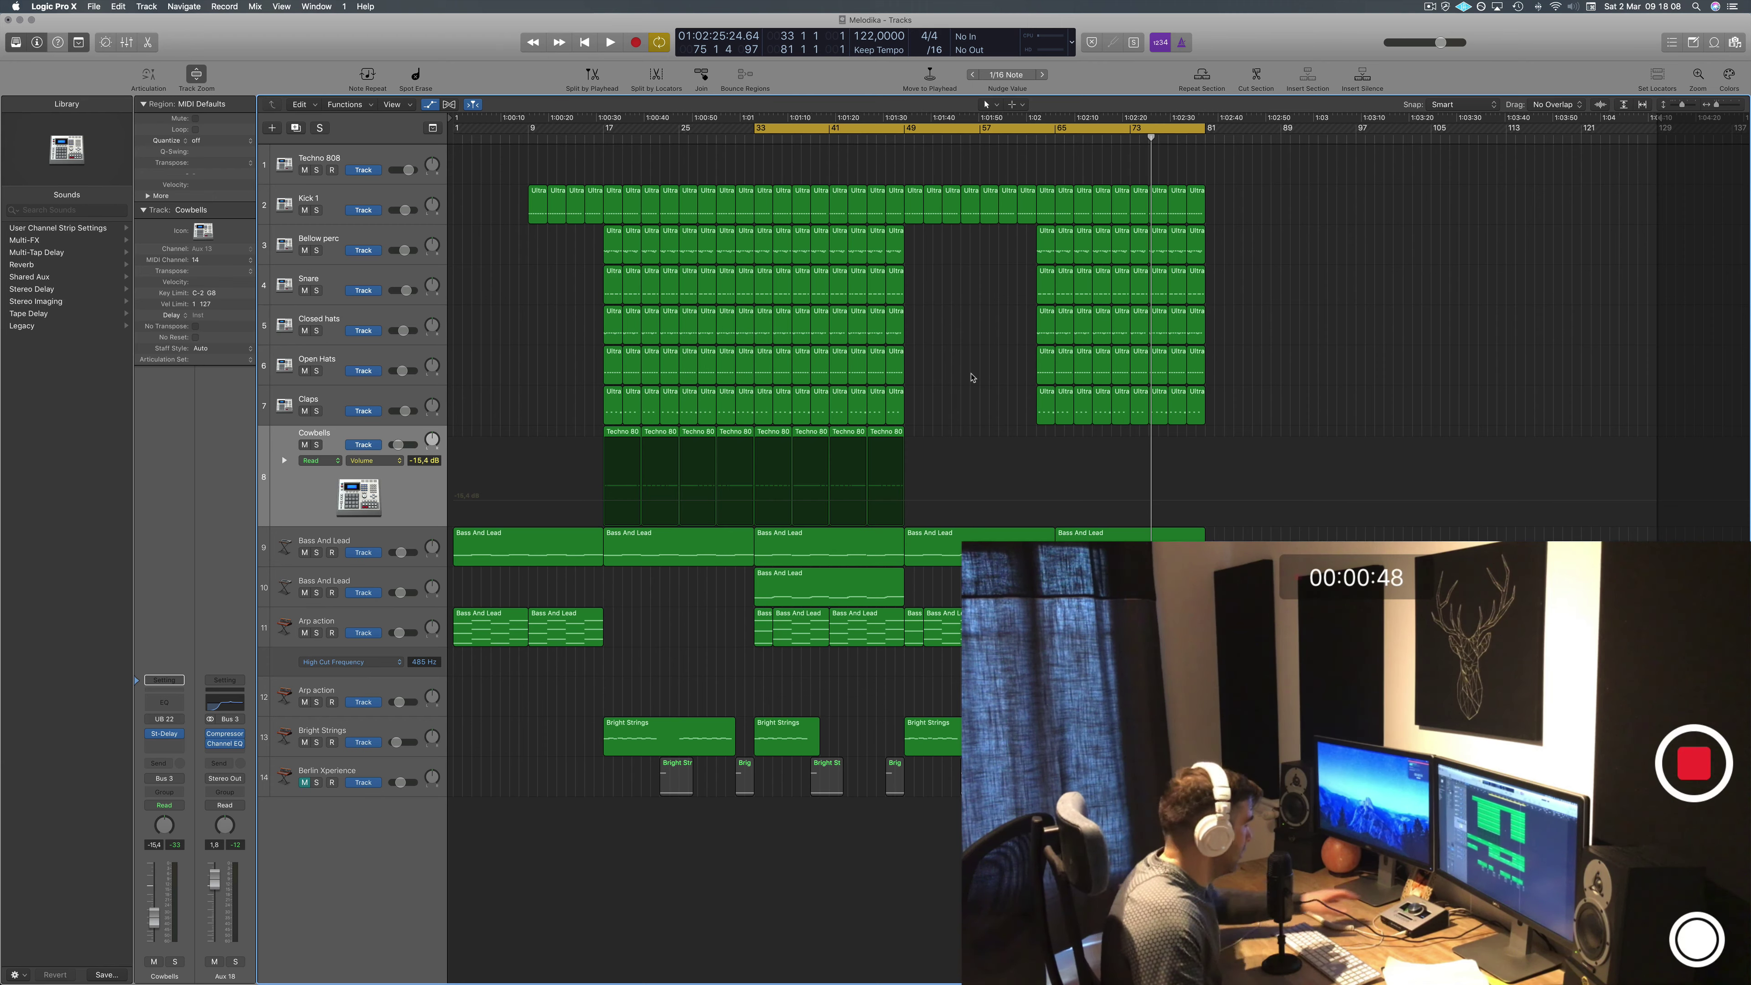
Play the cycle from bar 33 to hear the current mix, then stop it.
key("space")
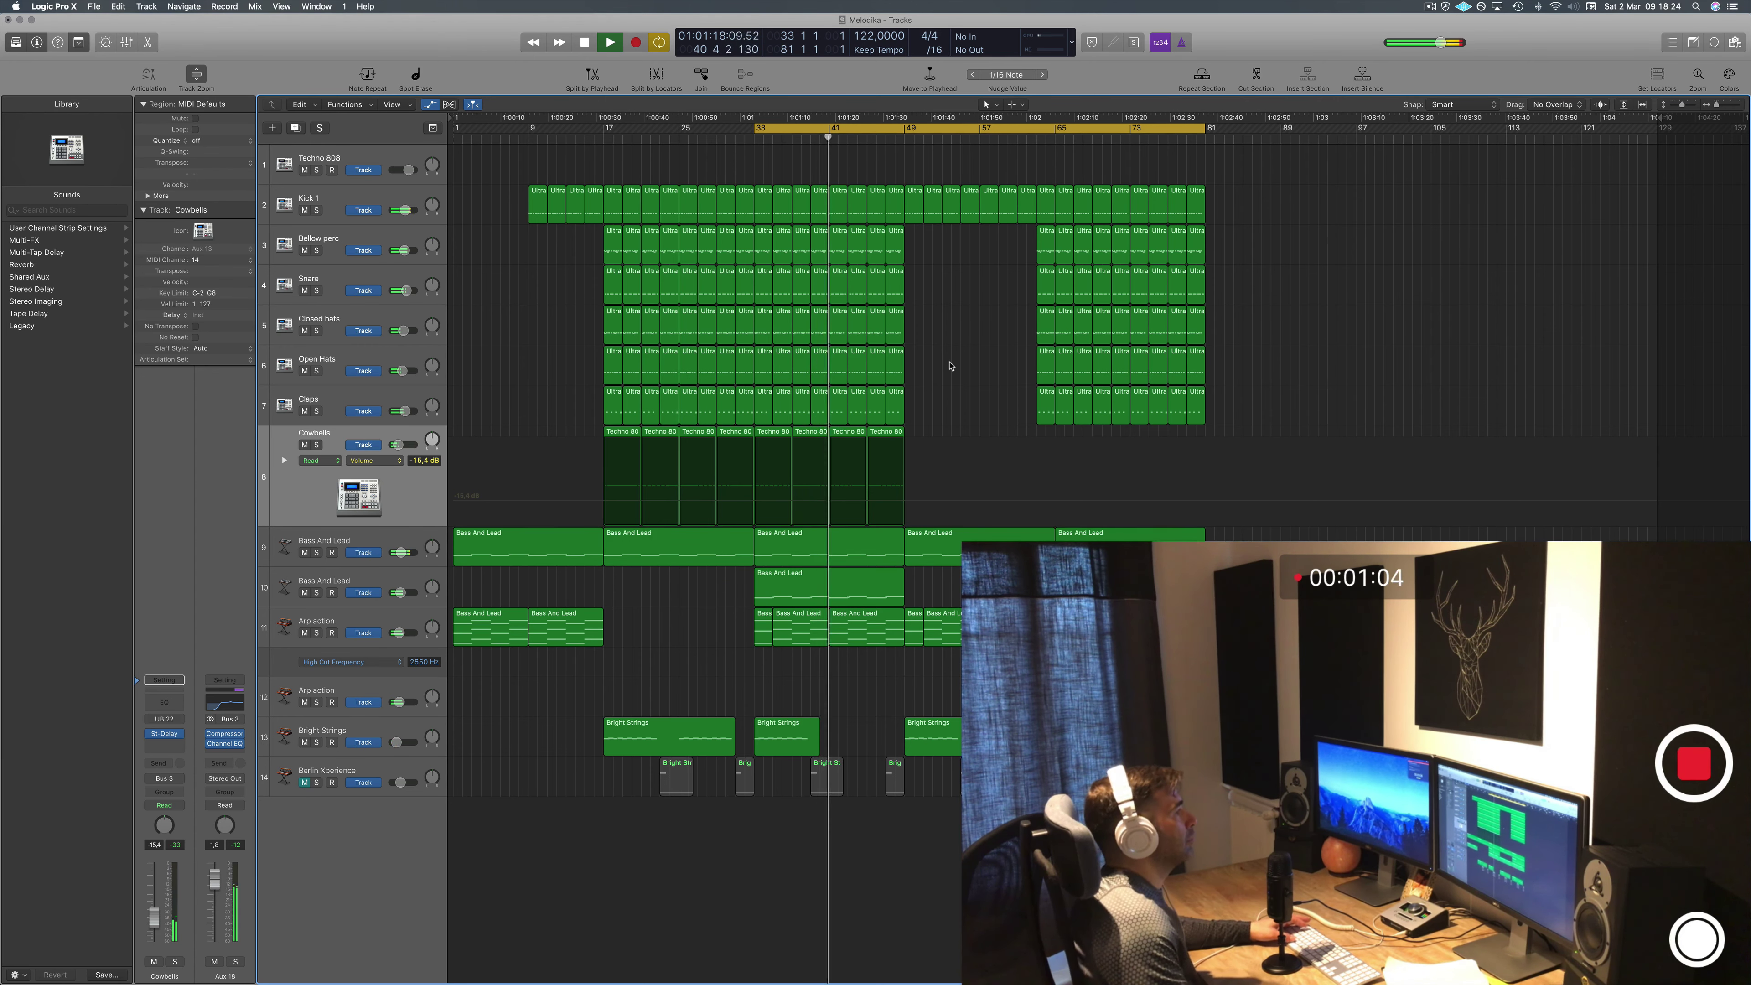
key("space")
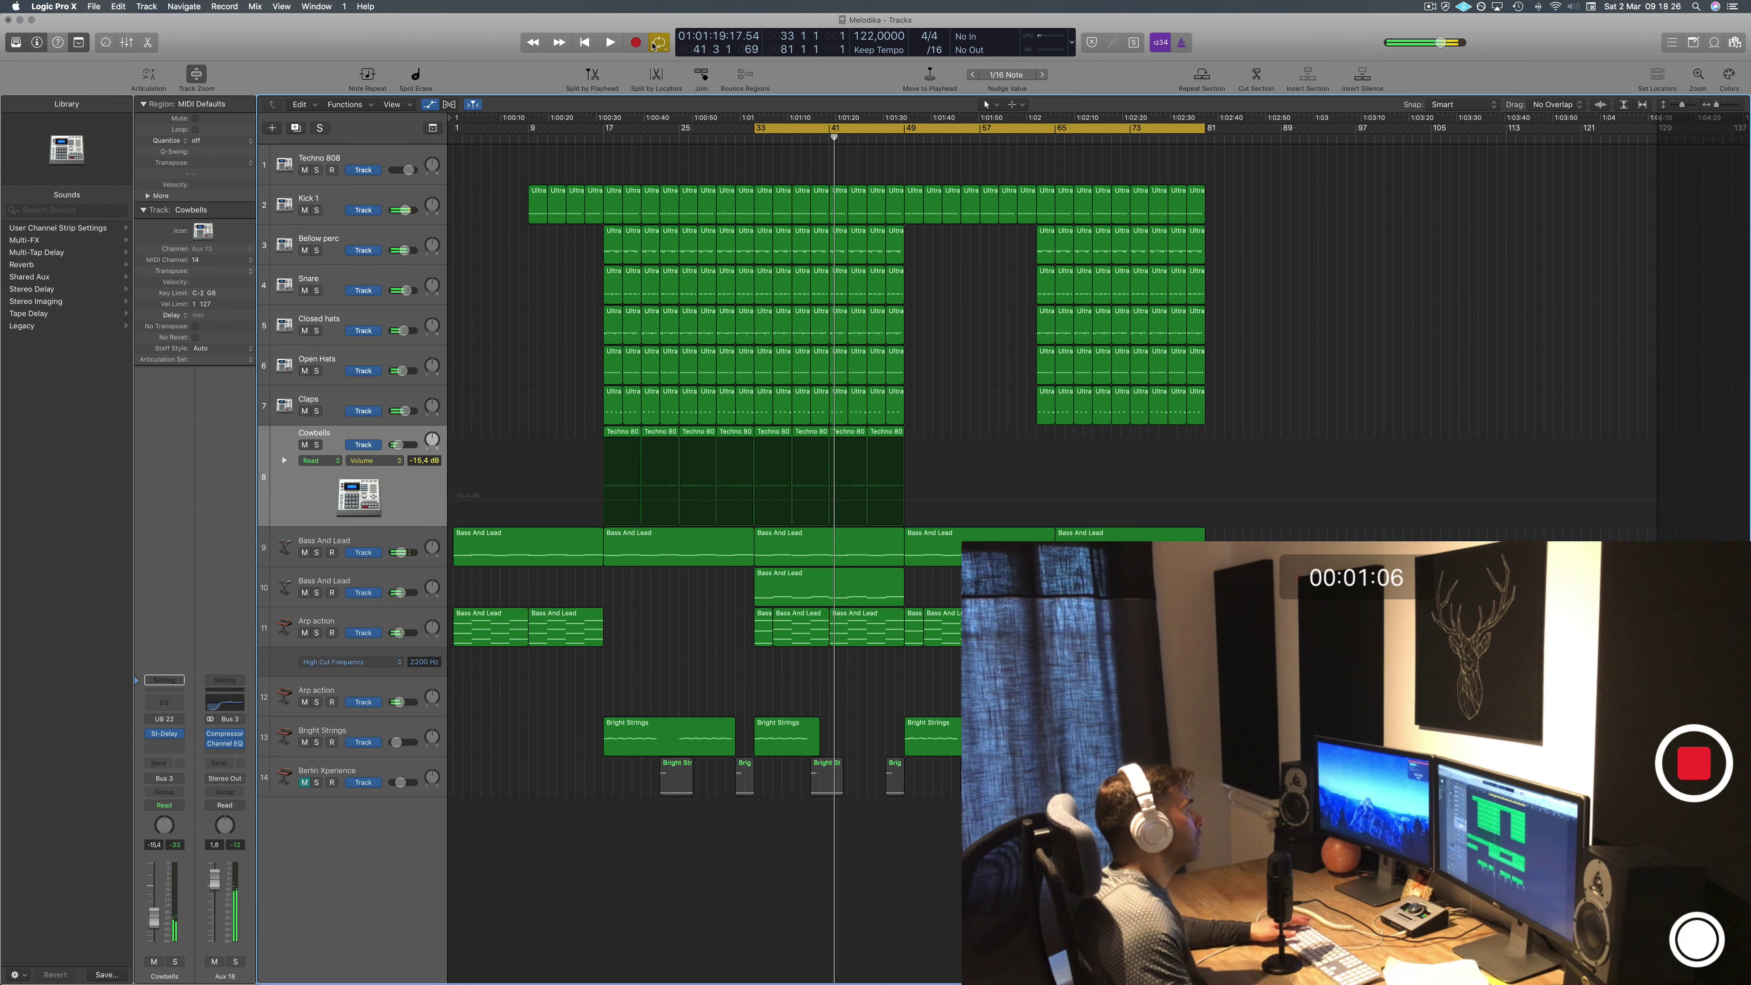
left_click(365, 158)
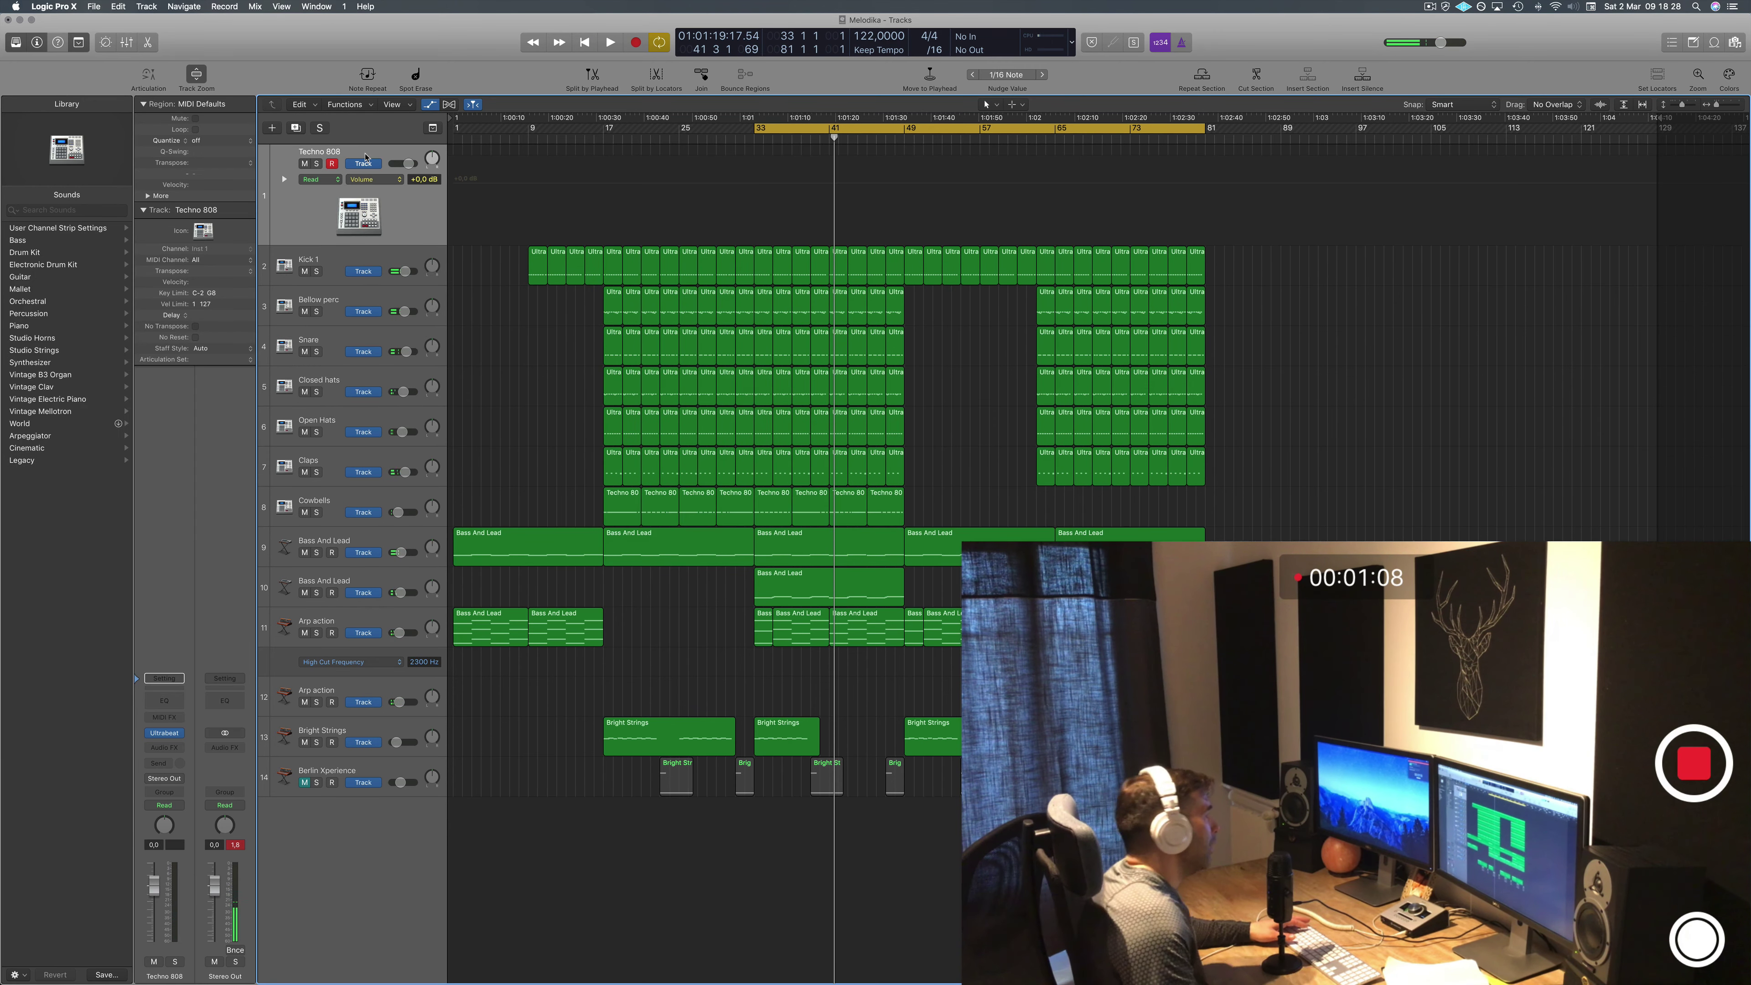
left_click(164, 736)
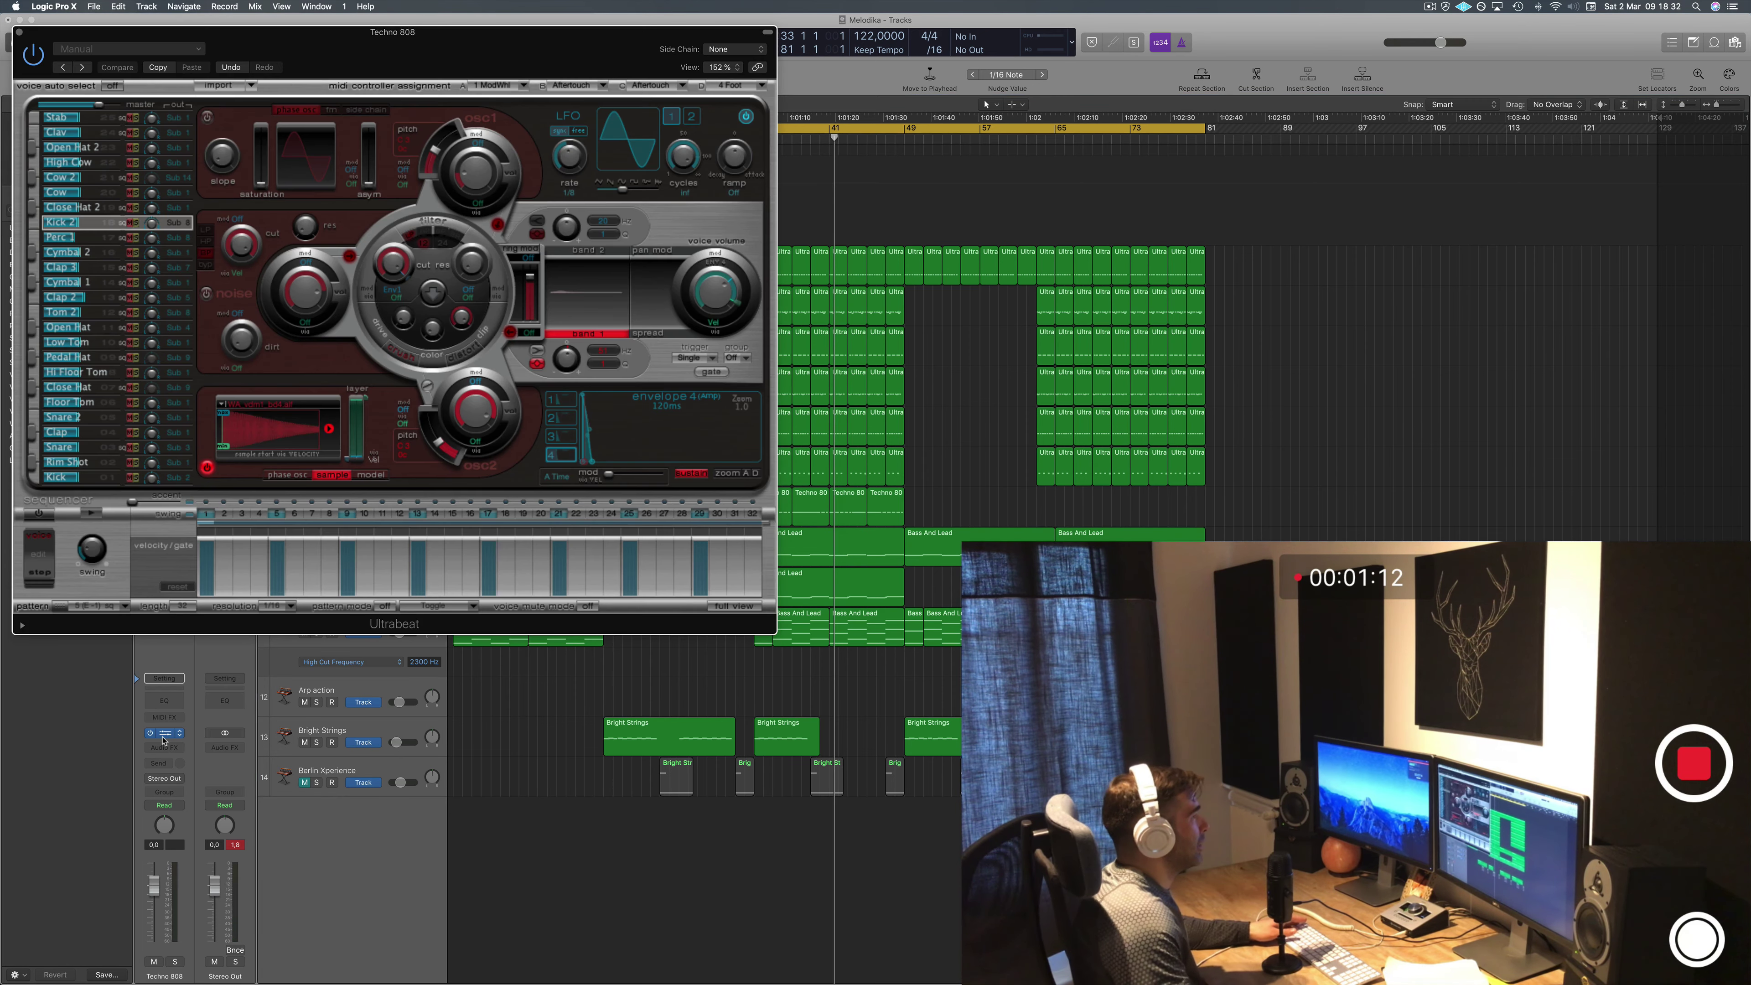
left_click_drag(443, 32, 663, 72)
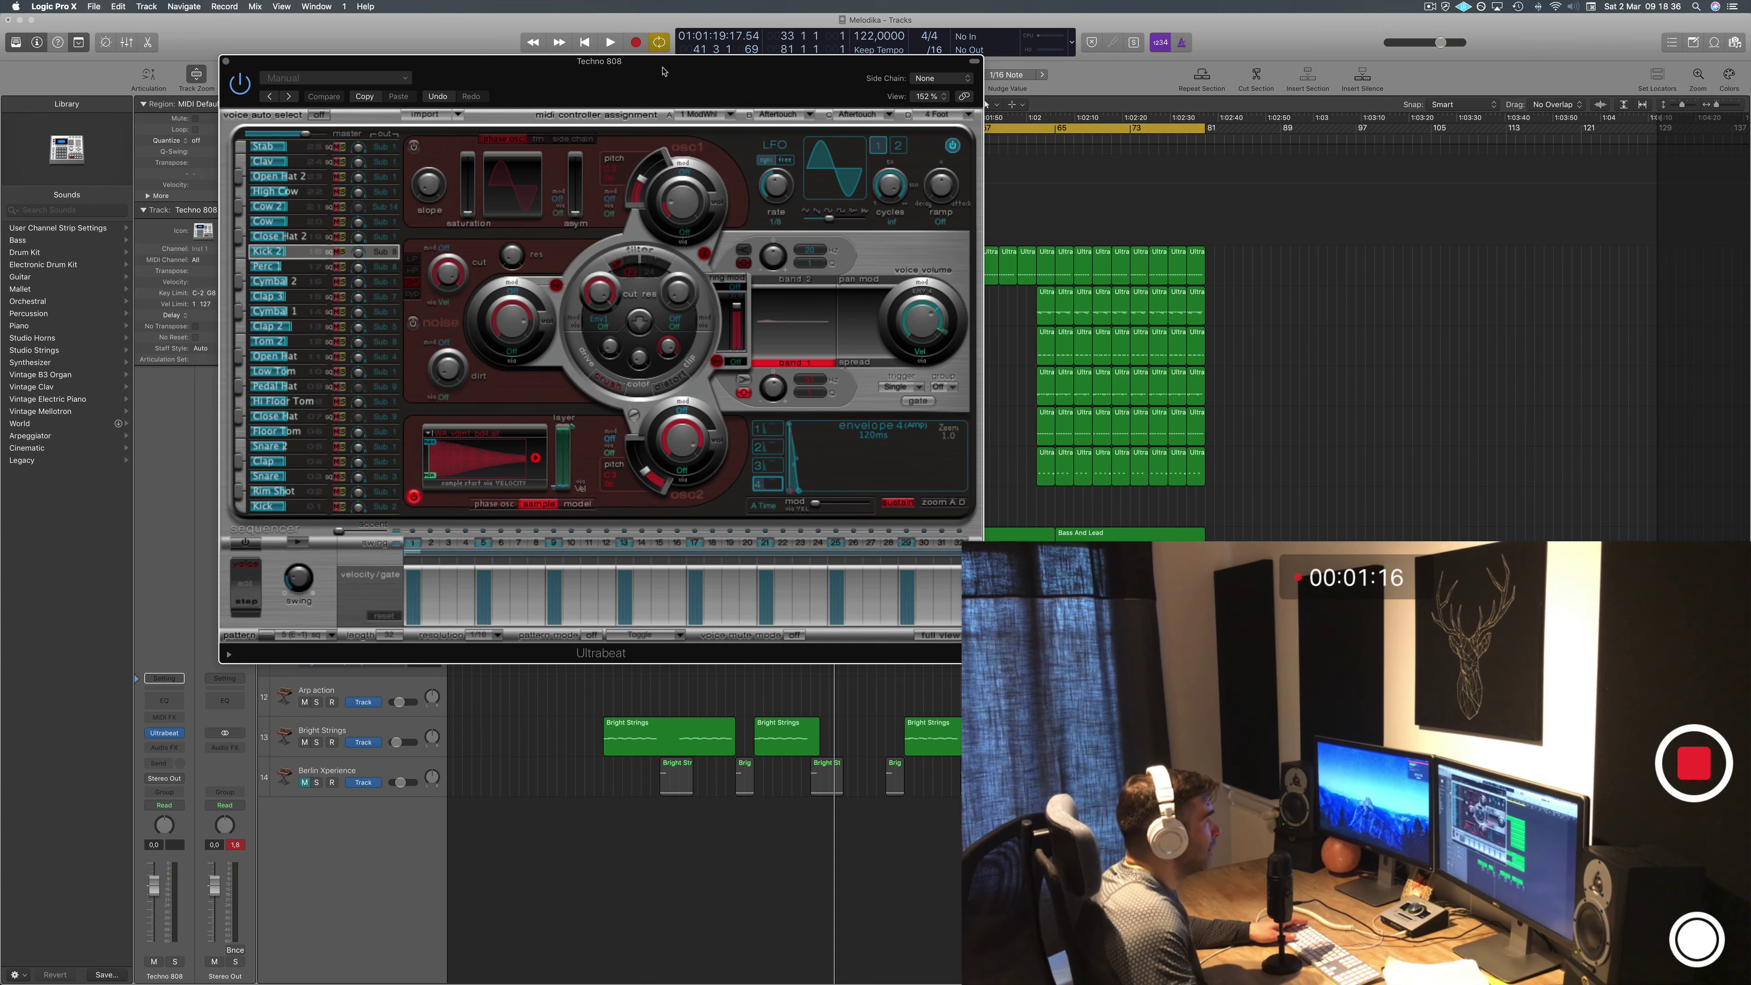
left_click_drag(682, 74, 702, 74)
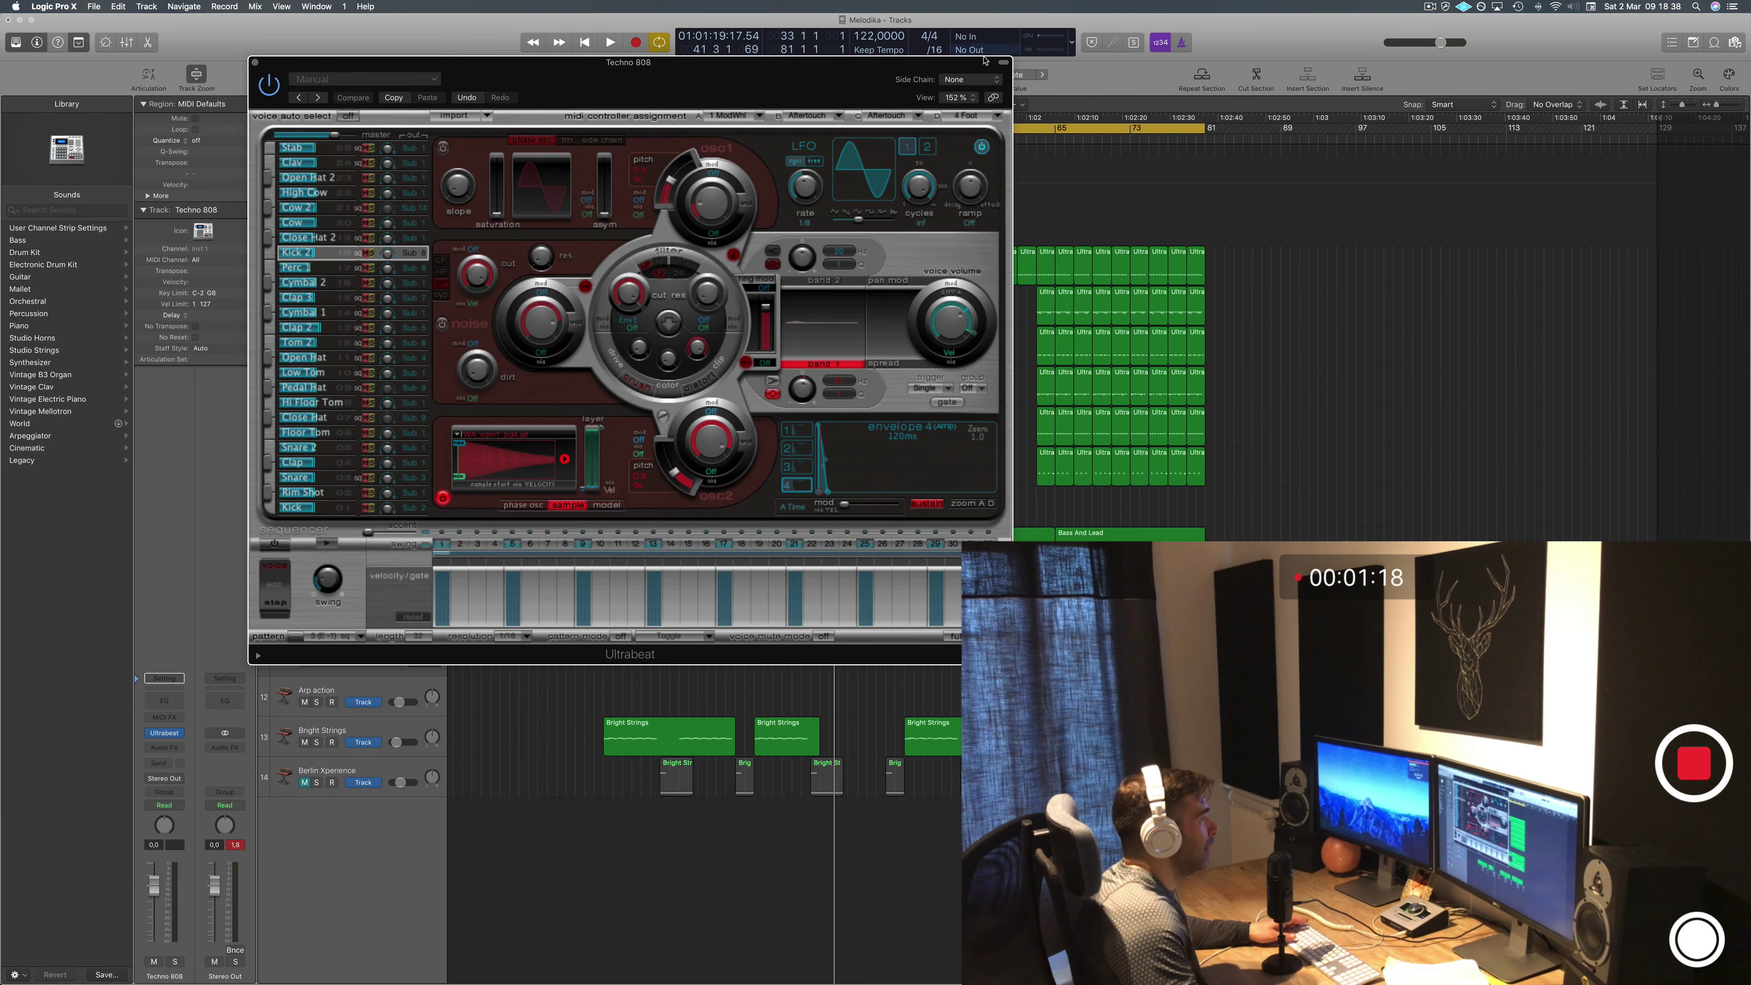
left_click(1005, 67)
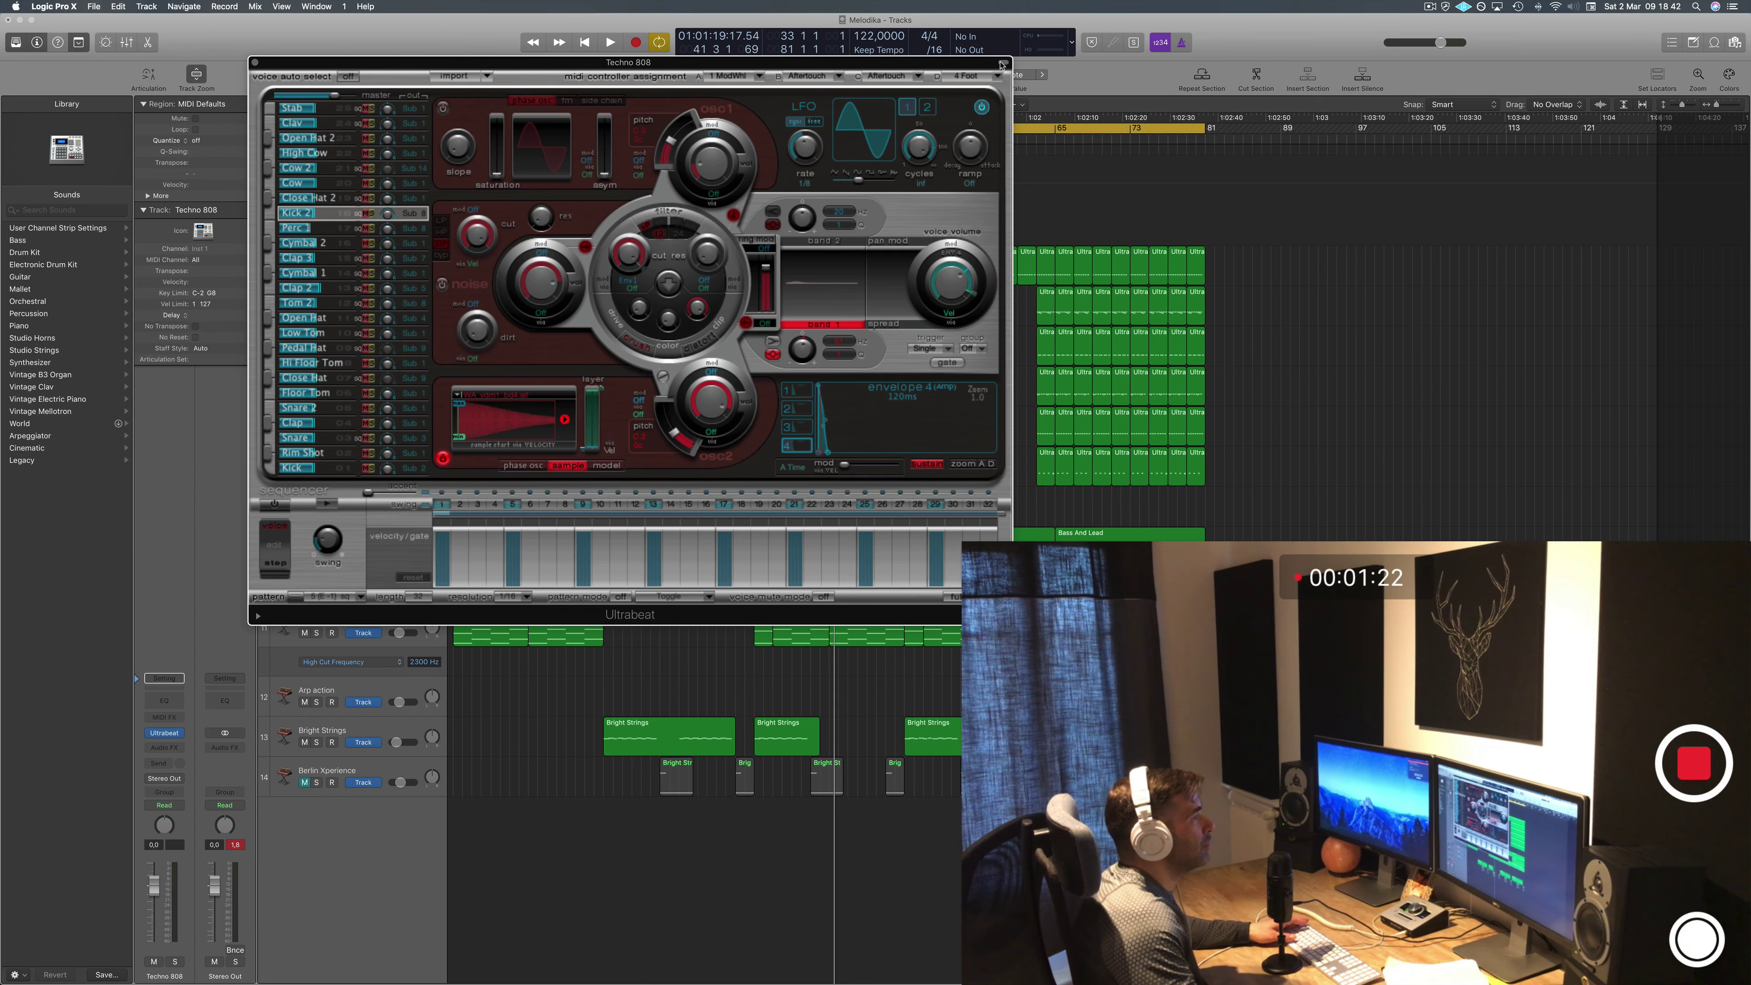
left_click(253, 63)
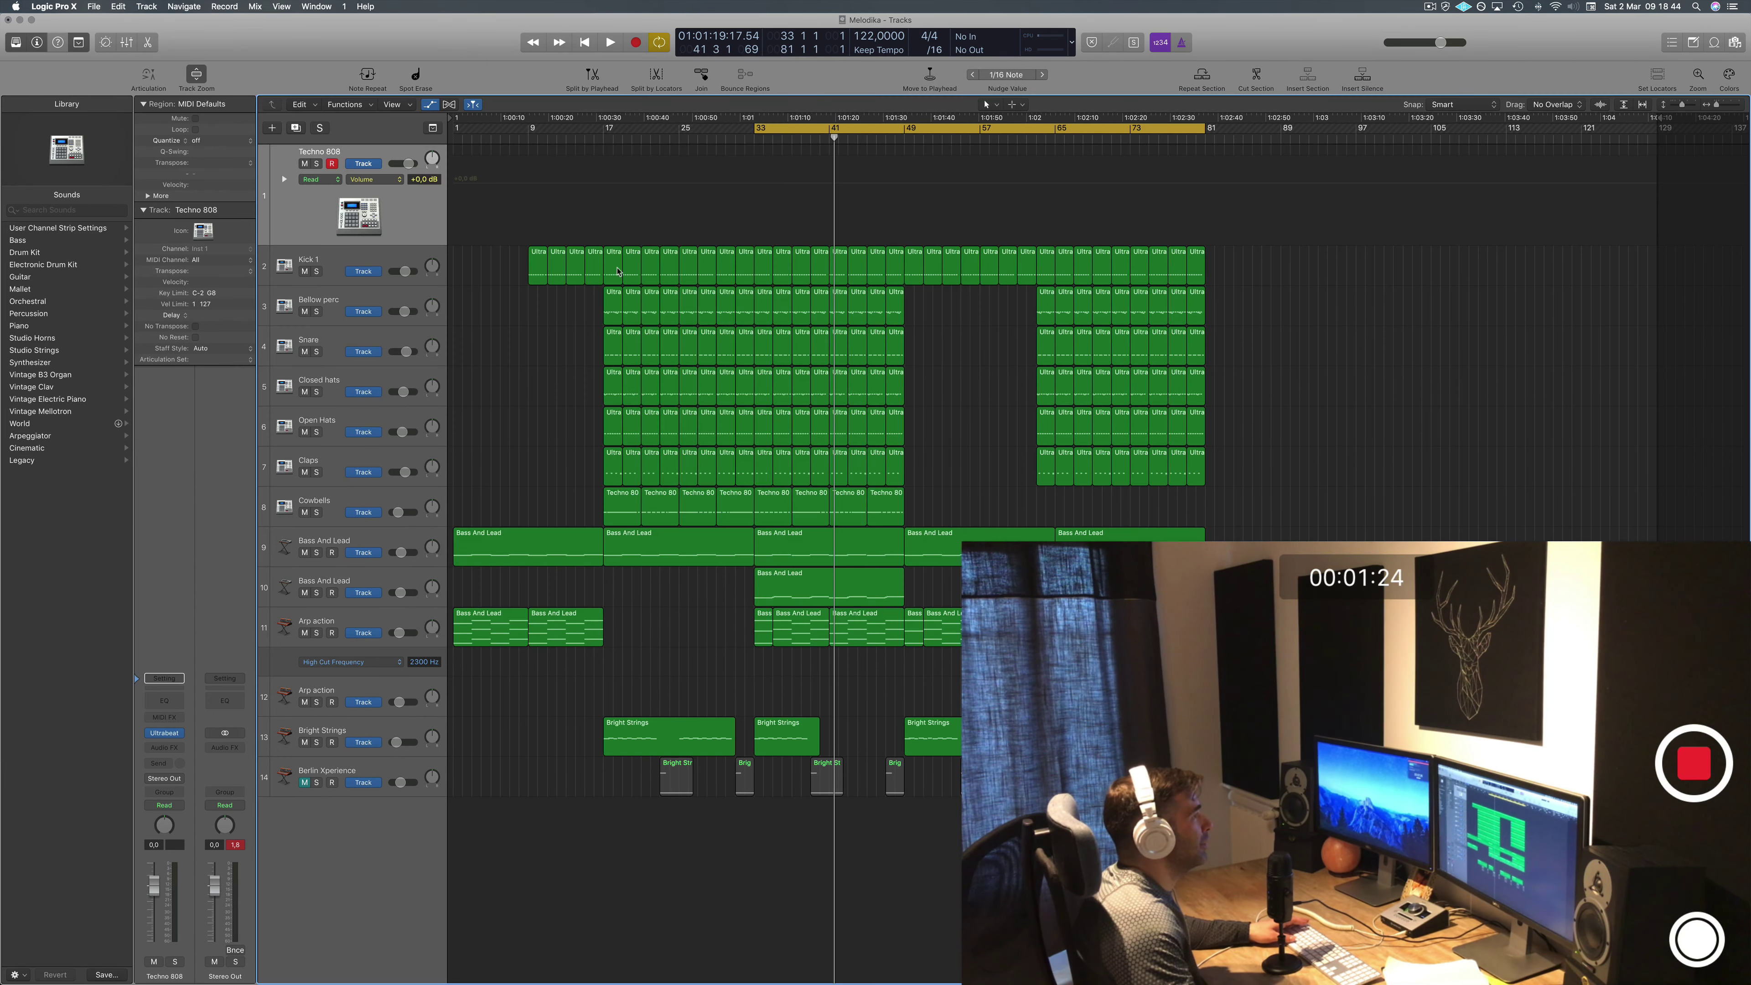
Solo and play Kick 1, checking its Channel EQ boost of +4.0 dB at 85 Hz.
left_click(317, 271)
left_click(338, 269)
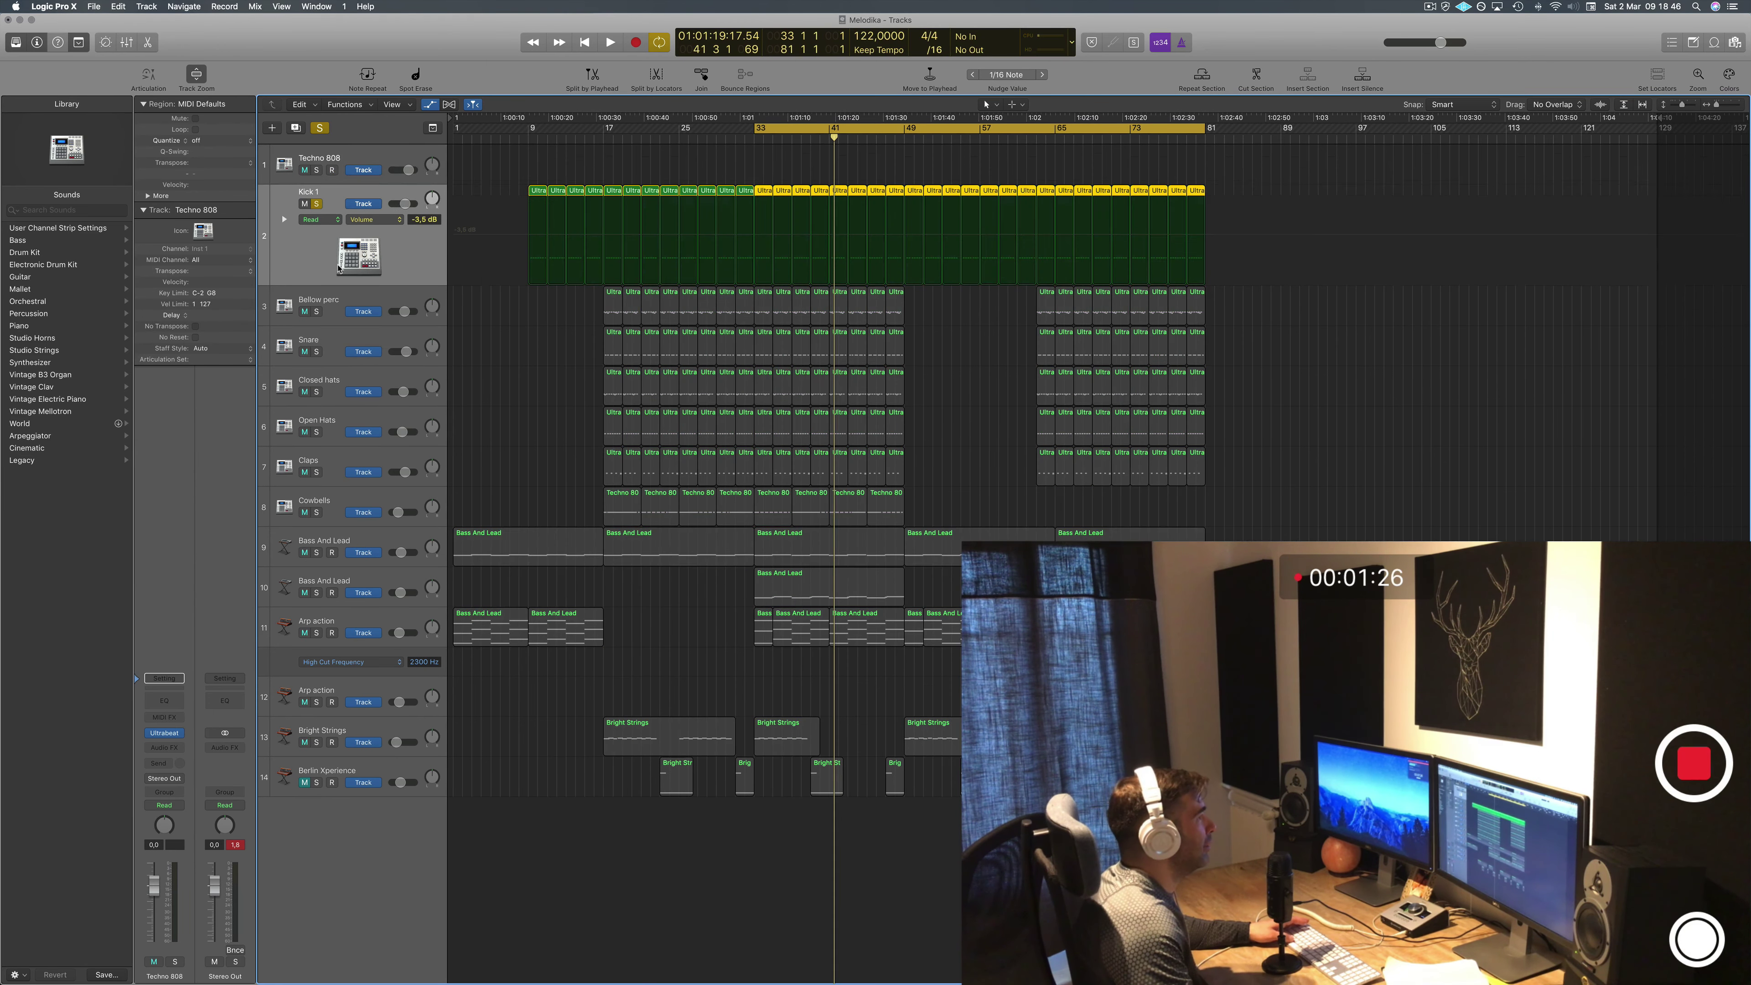
key("space")
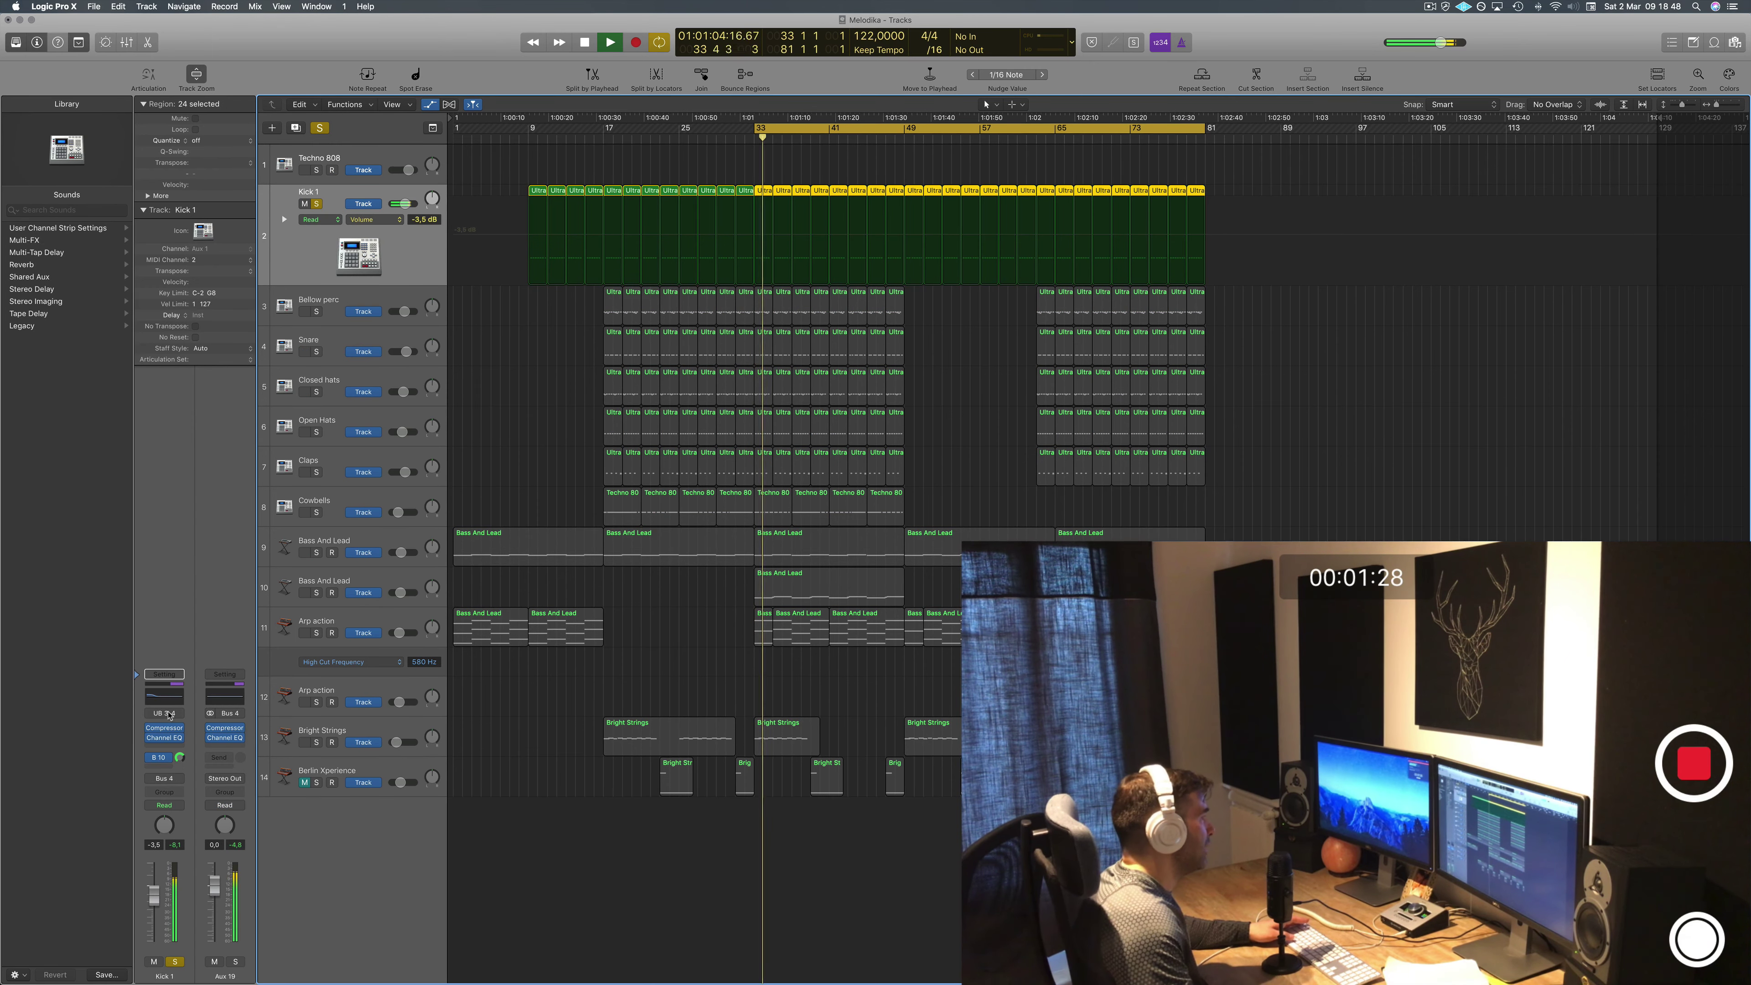
left_click(167, 702)
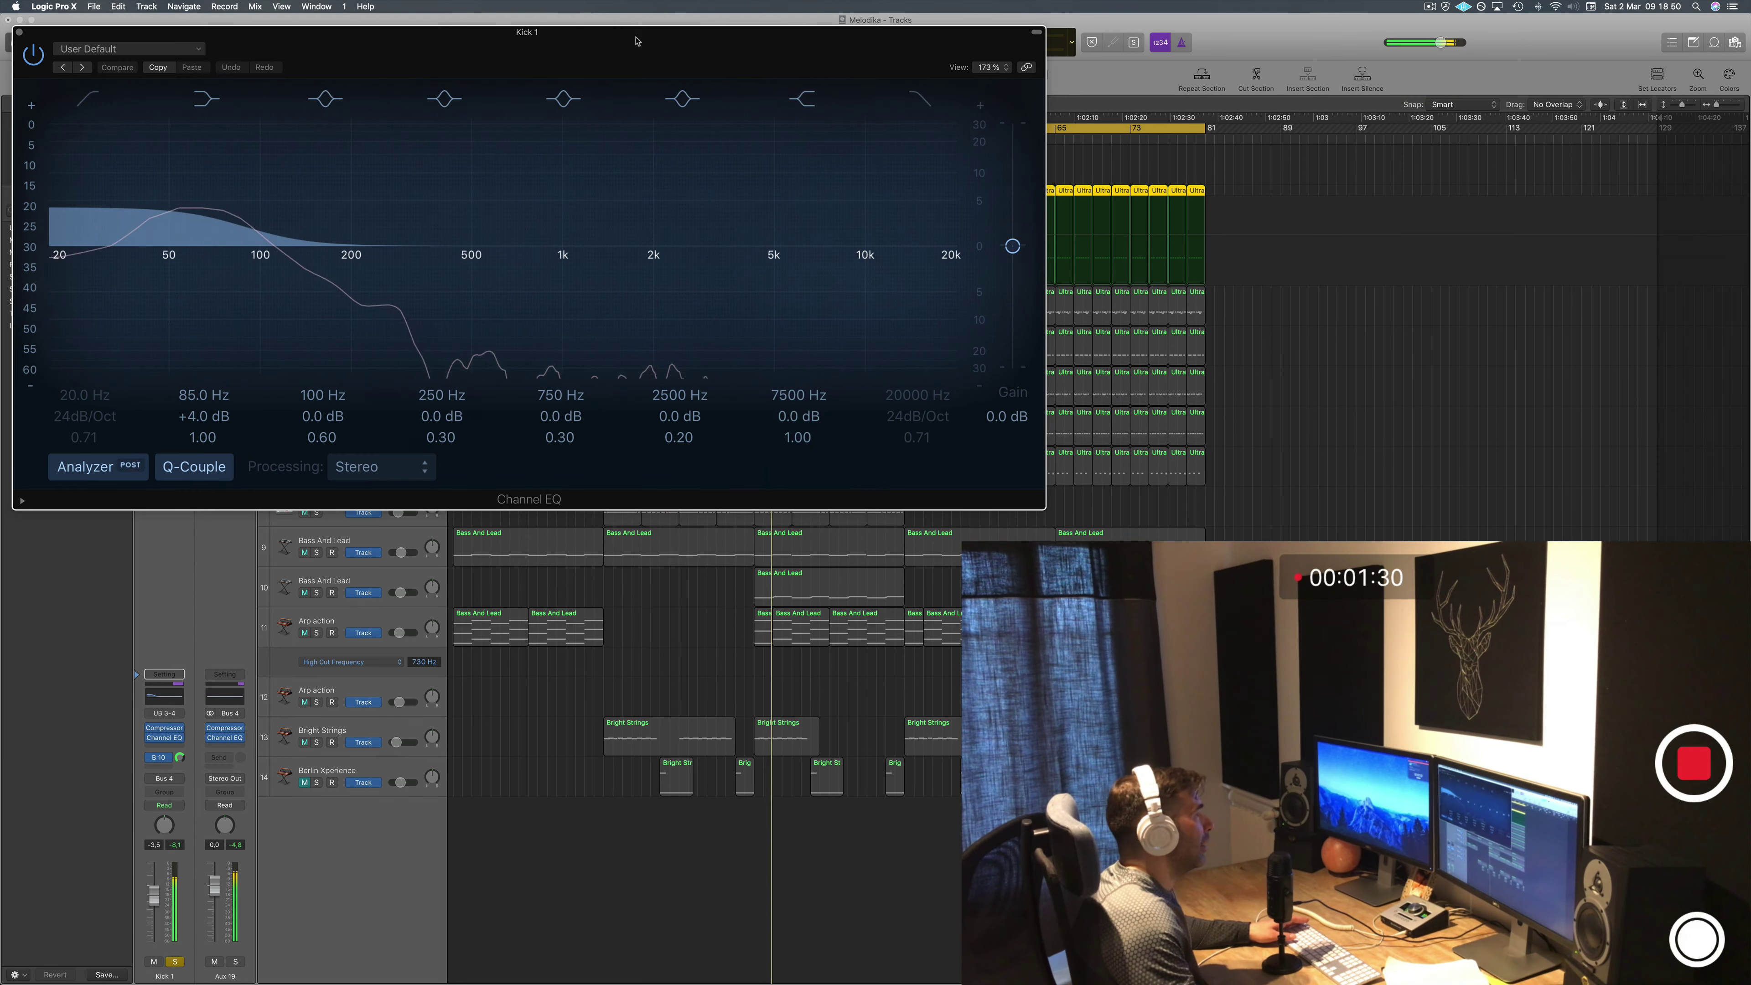
left_click_drag(637, 41, 1172, 243)
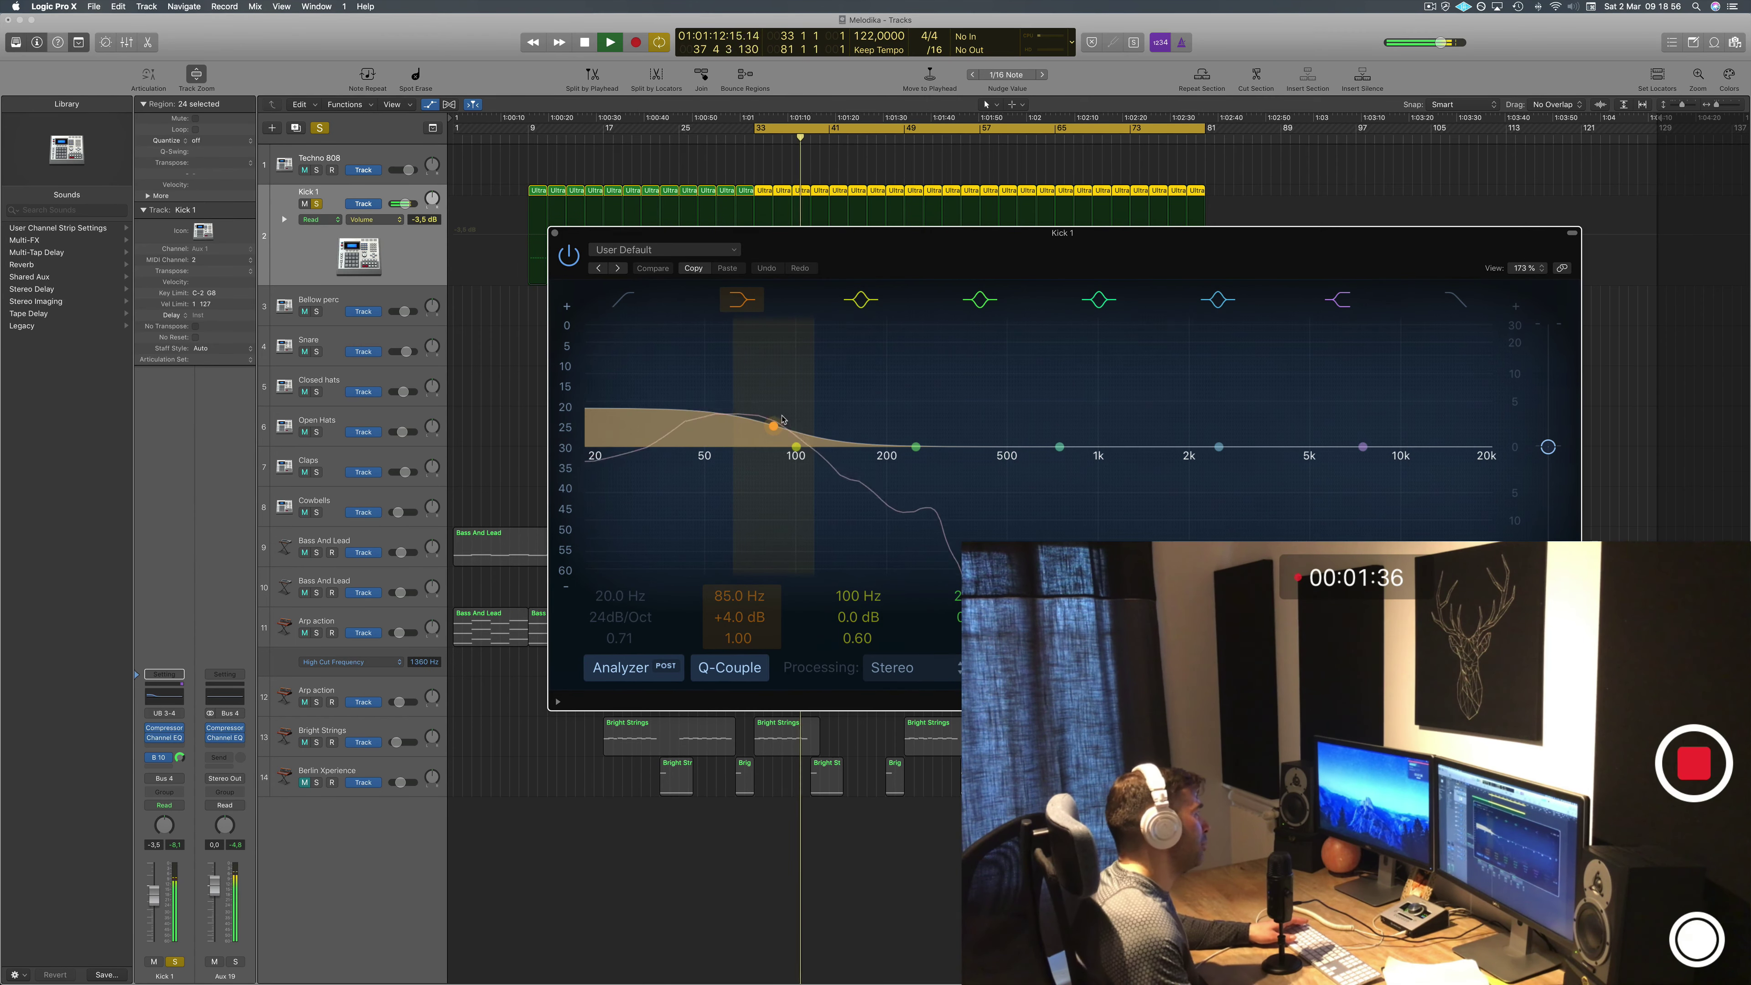
left_click(555, 232)
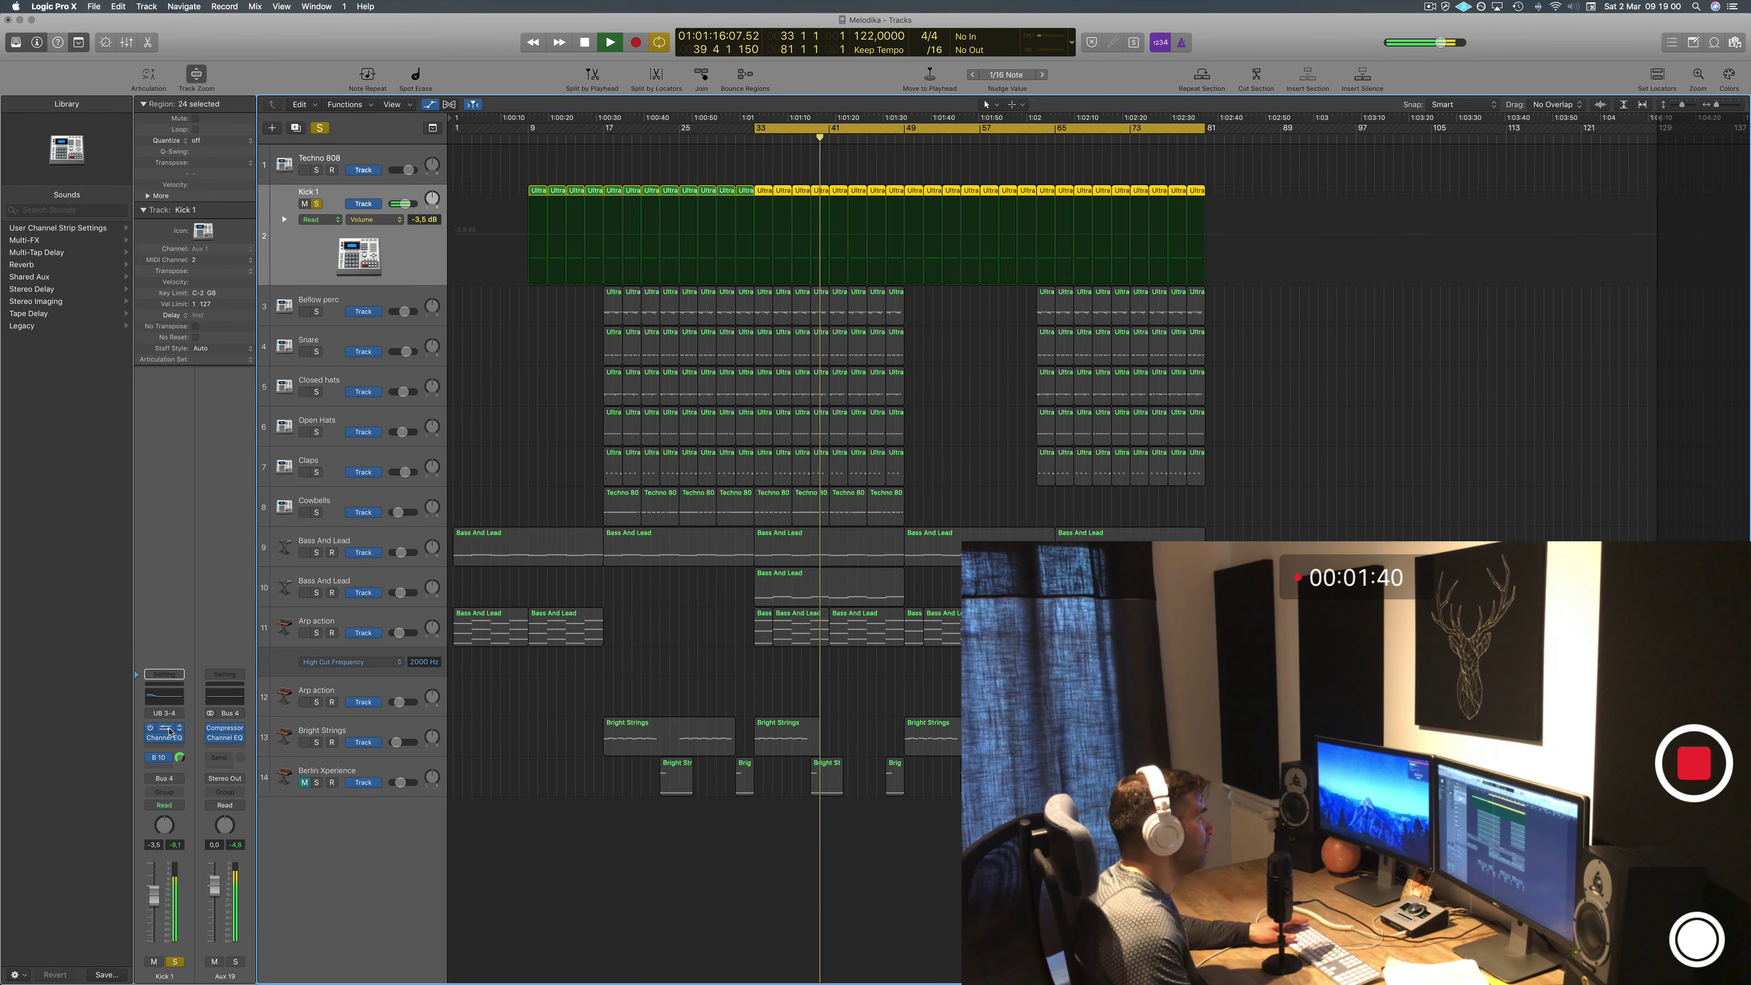
left_click(155, 728)
left_click_drag(400, 50, 968, 329)
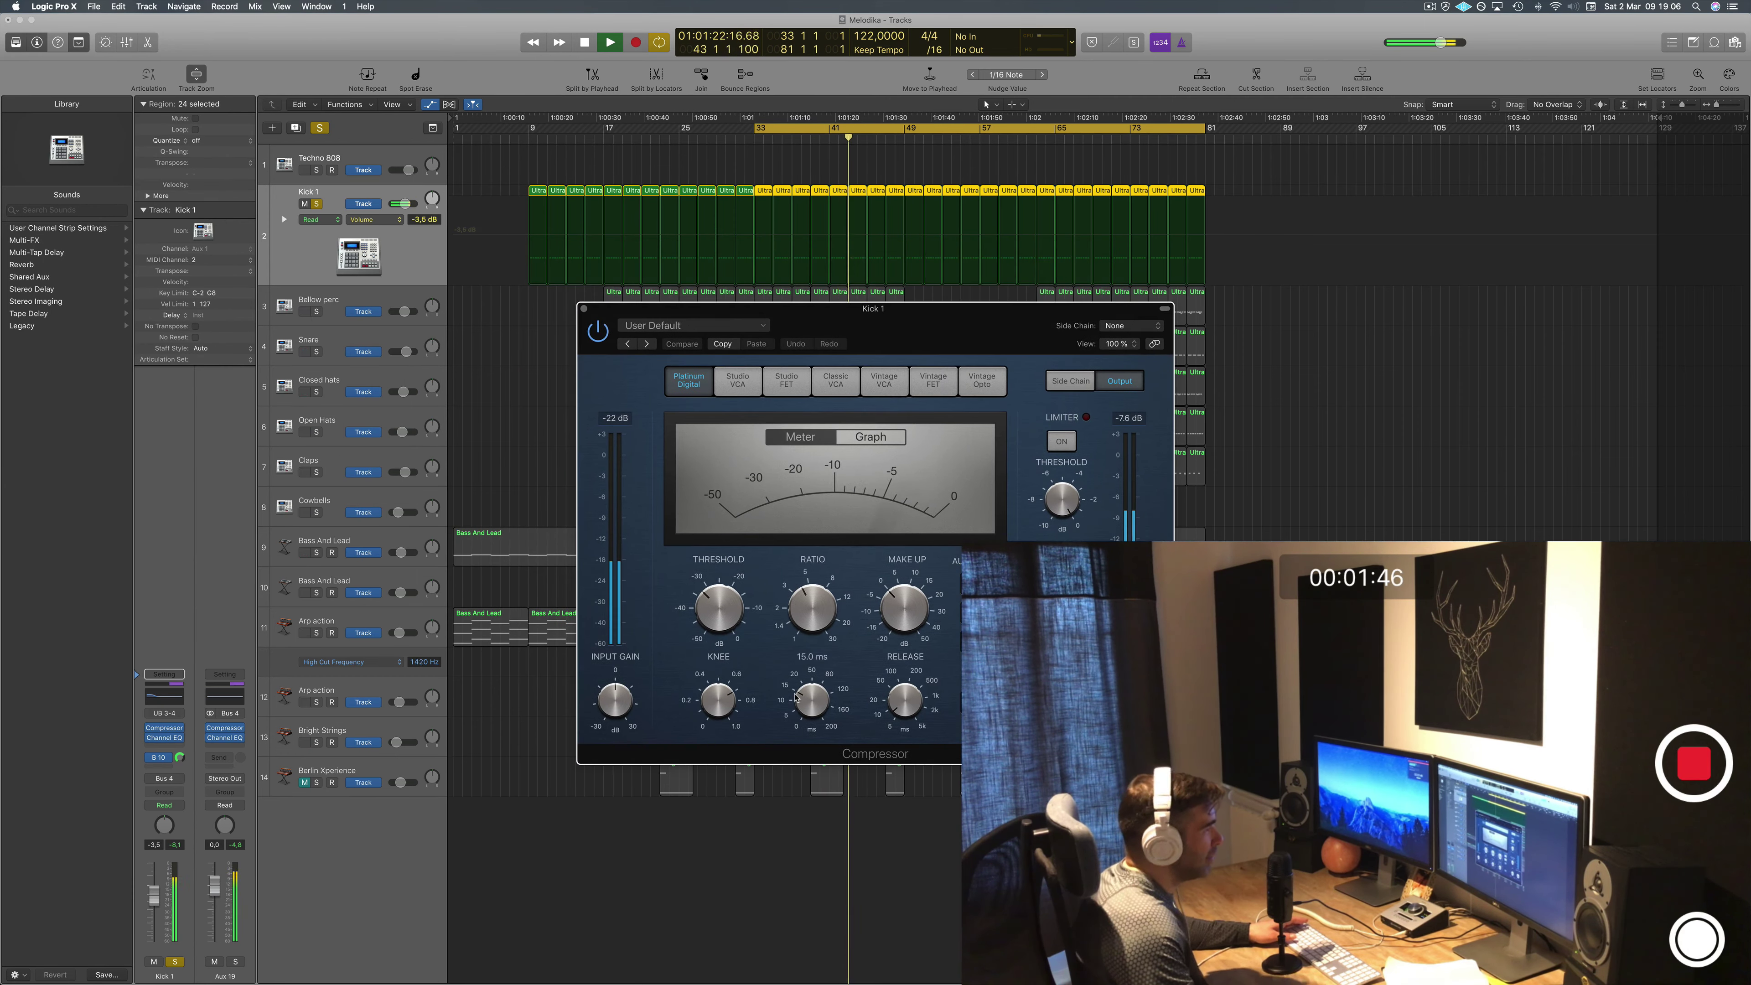
mouse_move(910, 705)
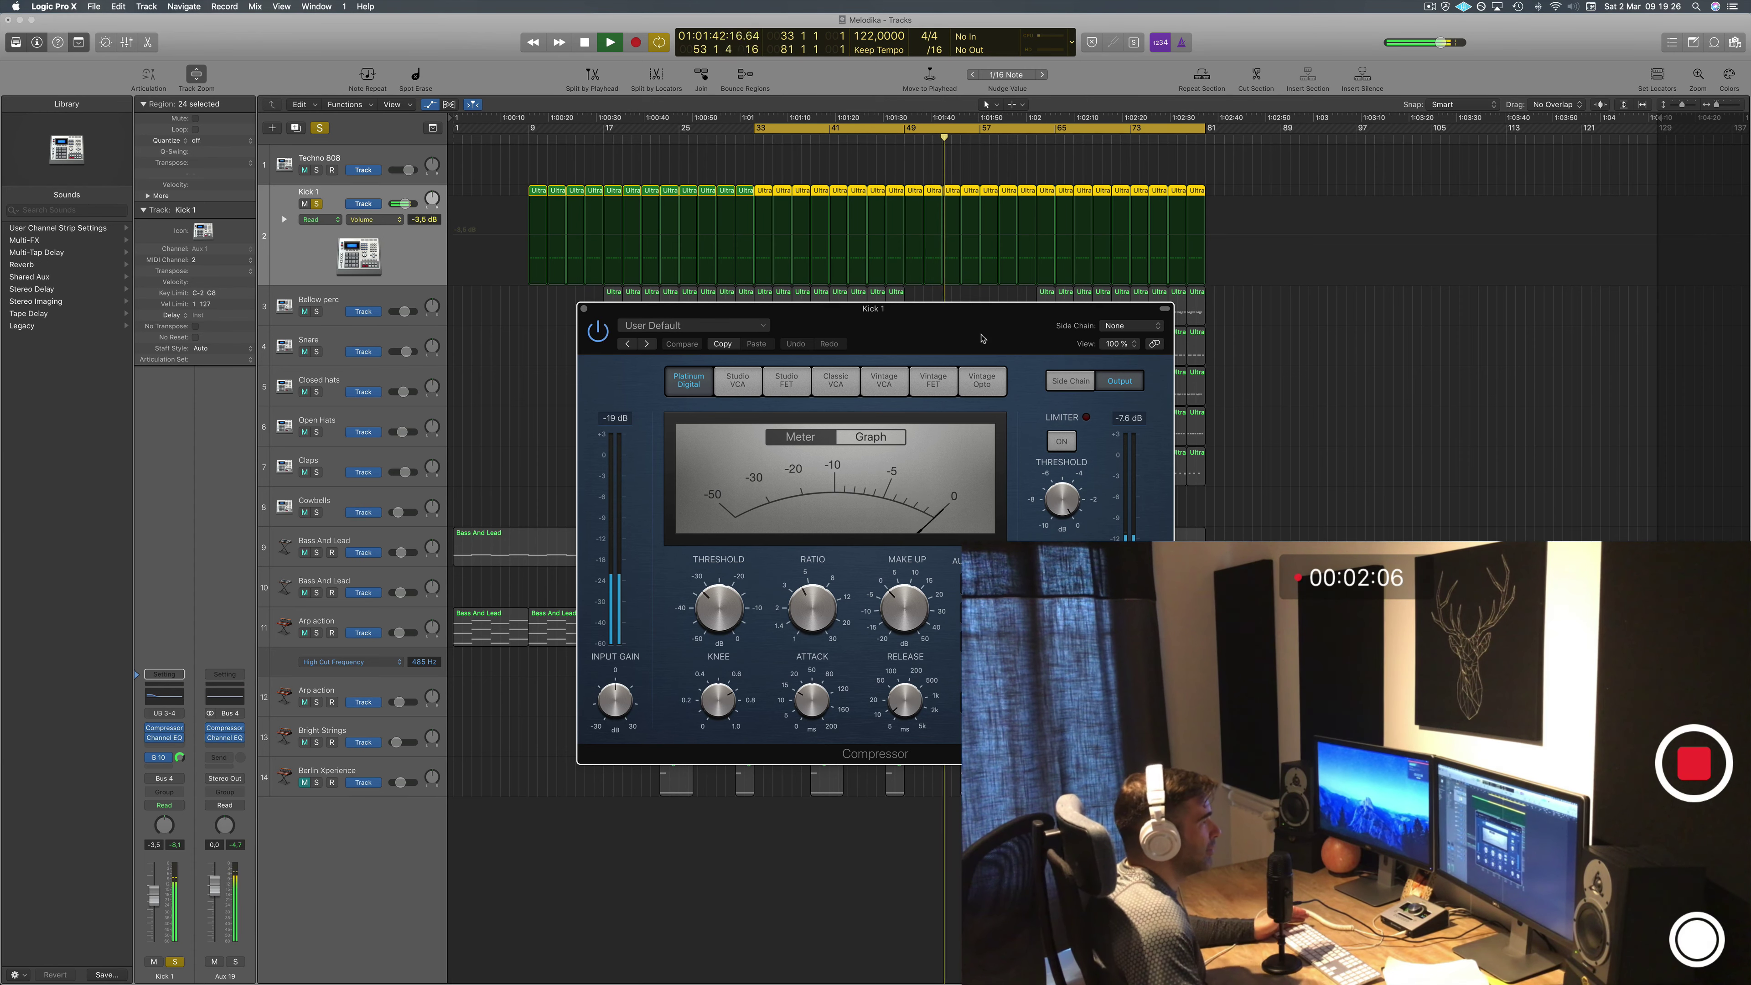
Close the kick compressor and shorten the cycle to bars 33–49, restarting playback.
left_click(585, 309)
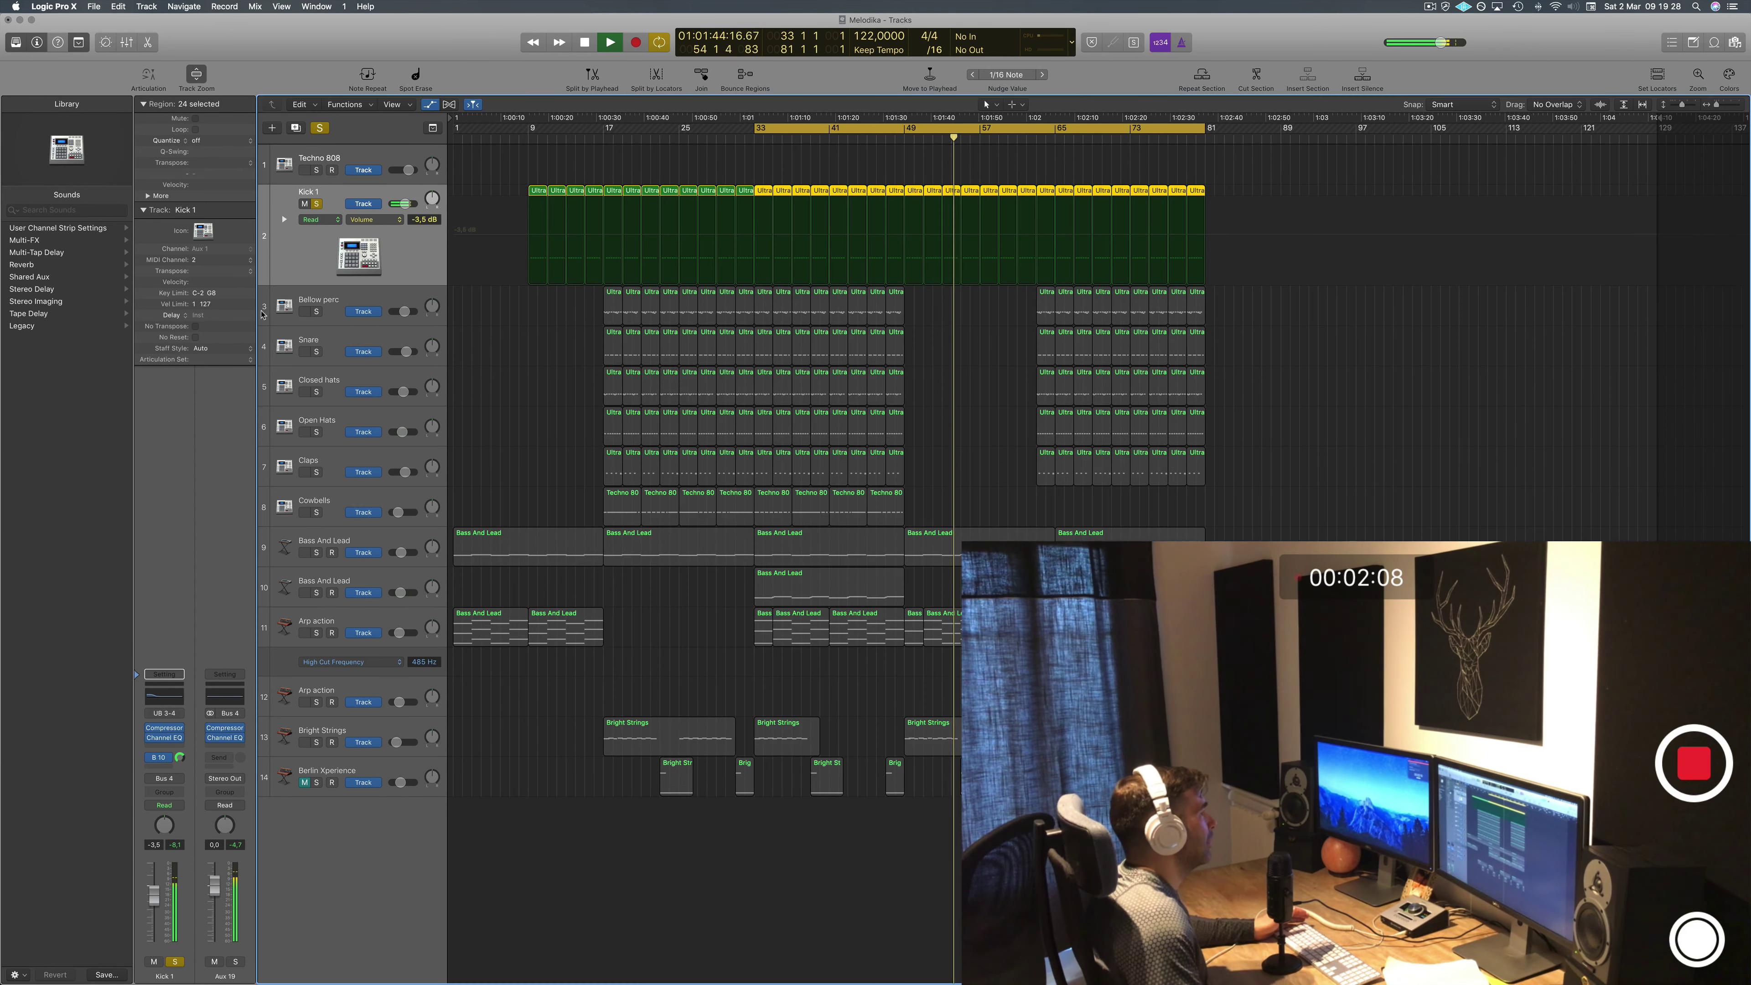
key("space")
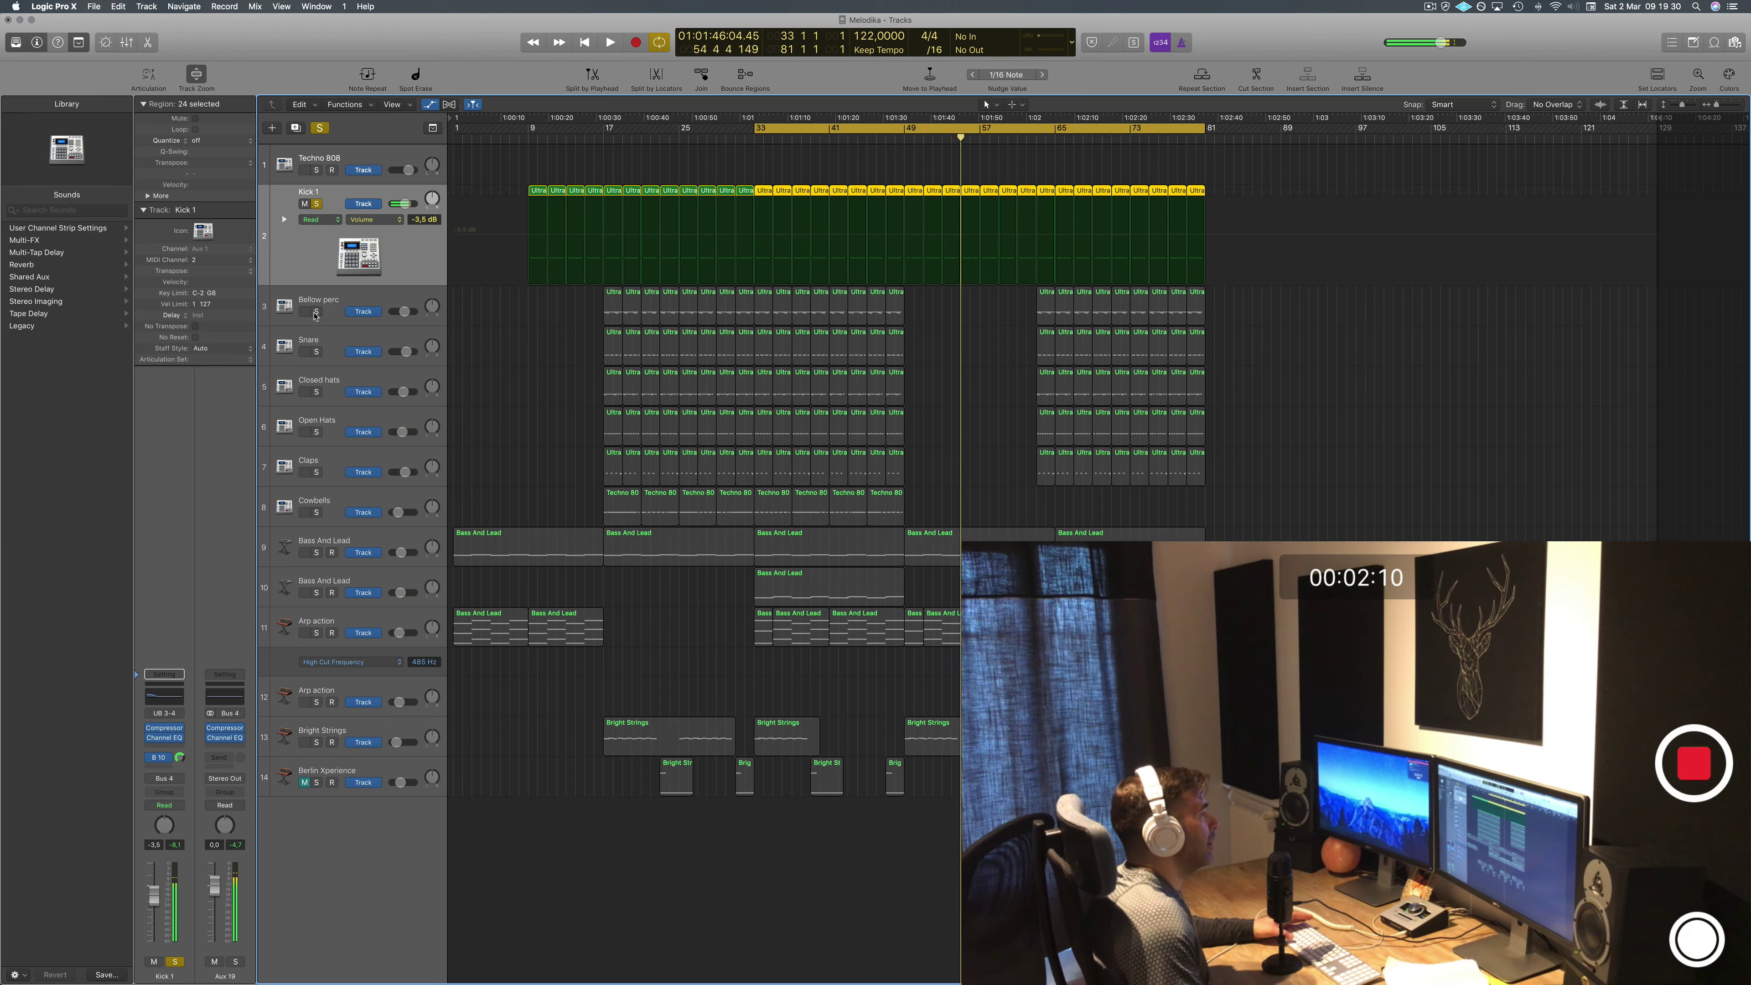
left_click_drag(1201, 129, 905, 149)
key("space")
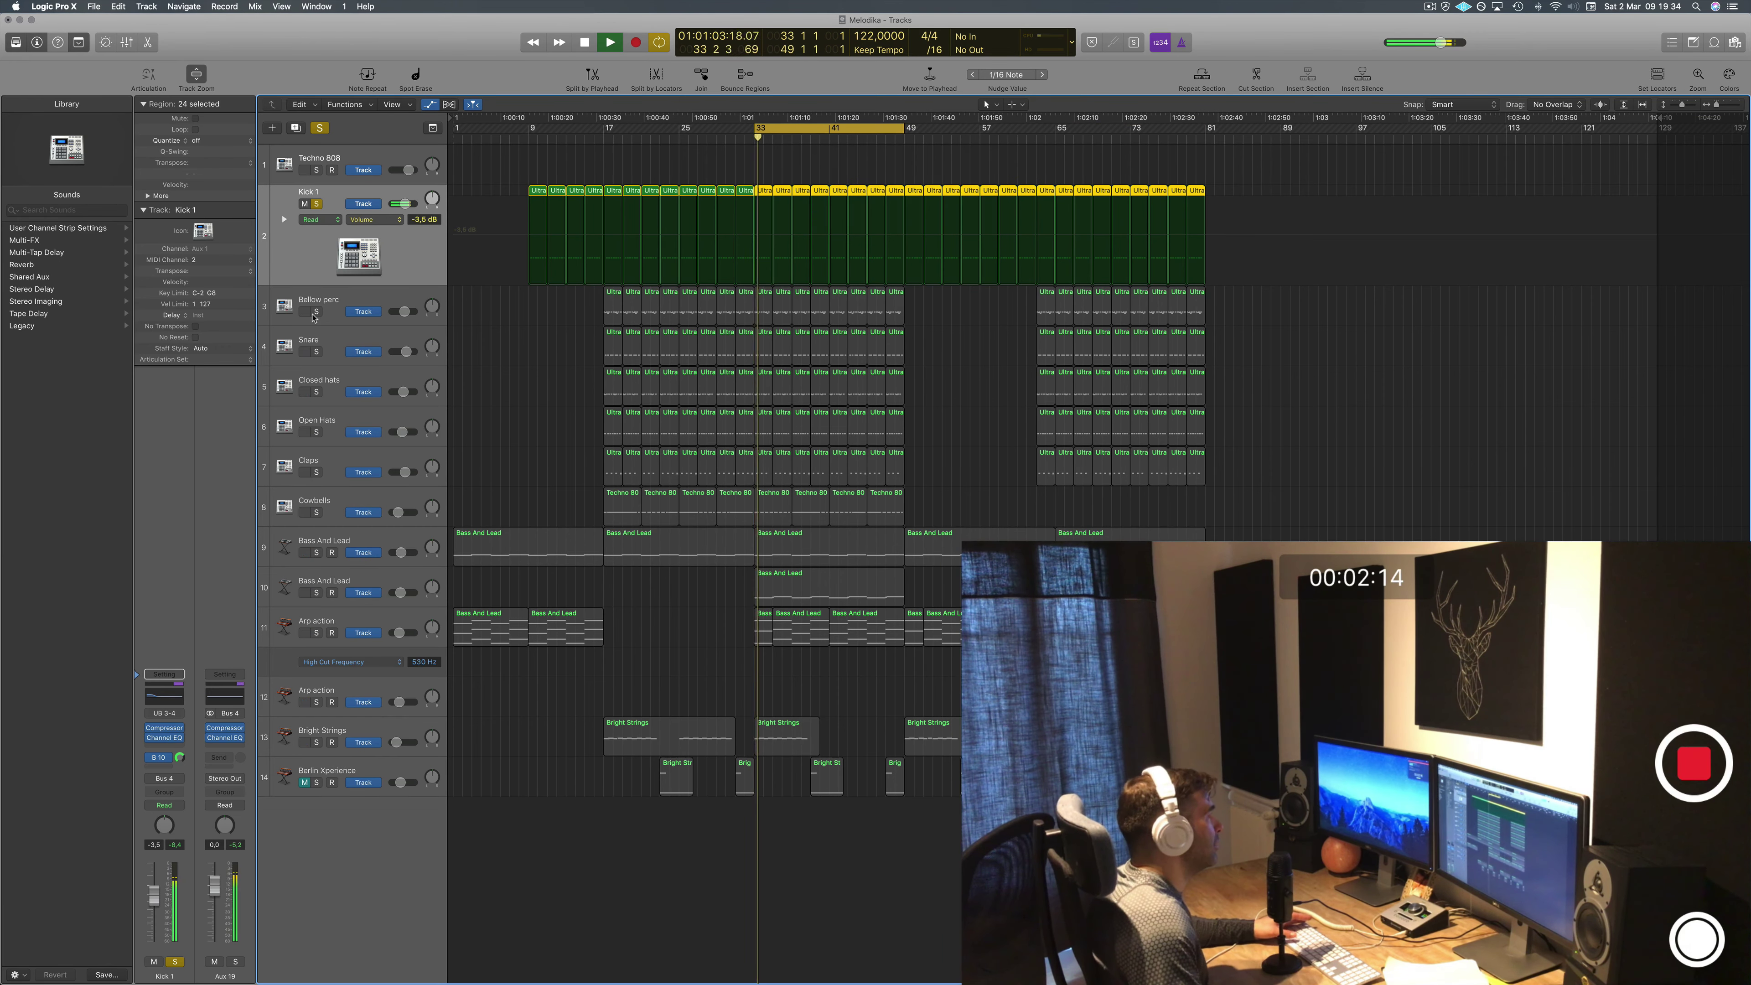
Solo Bellow perc alongside the kick and show the Mixer.
left_click(381, 298)
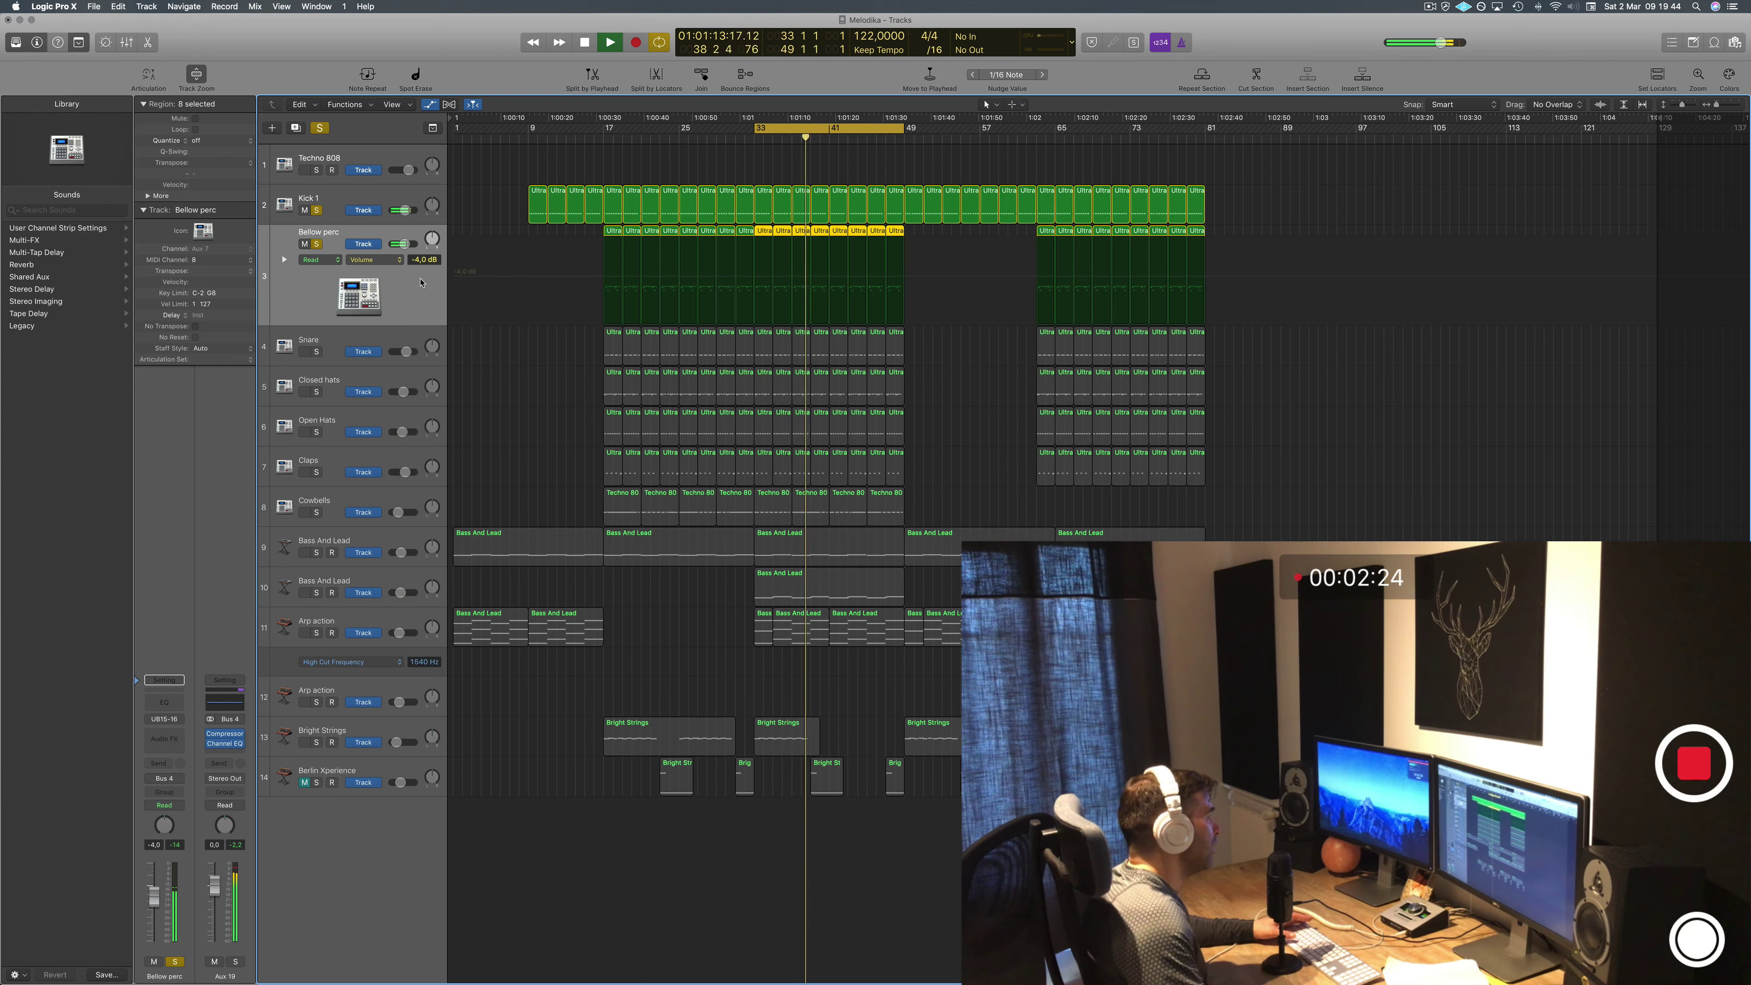
left_click(421, 283)
key("x")
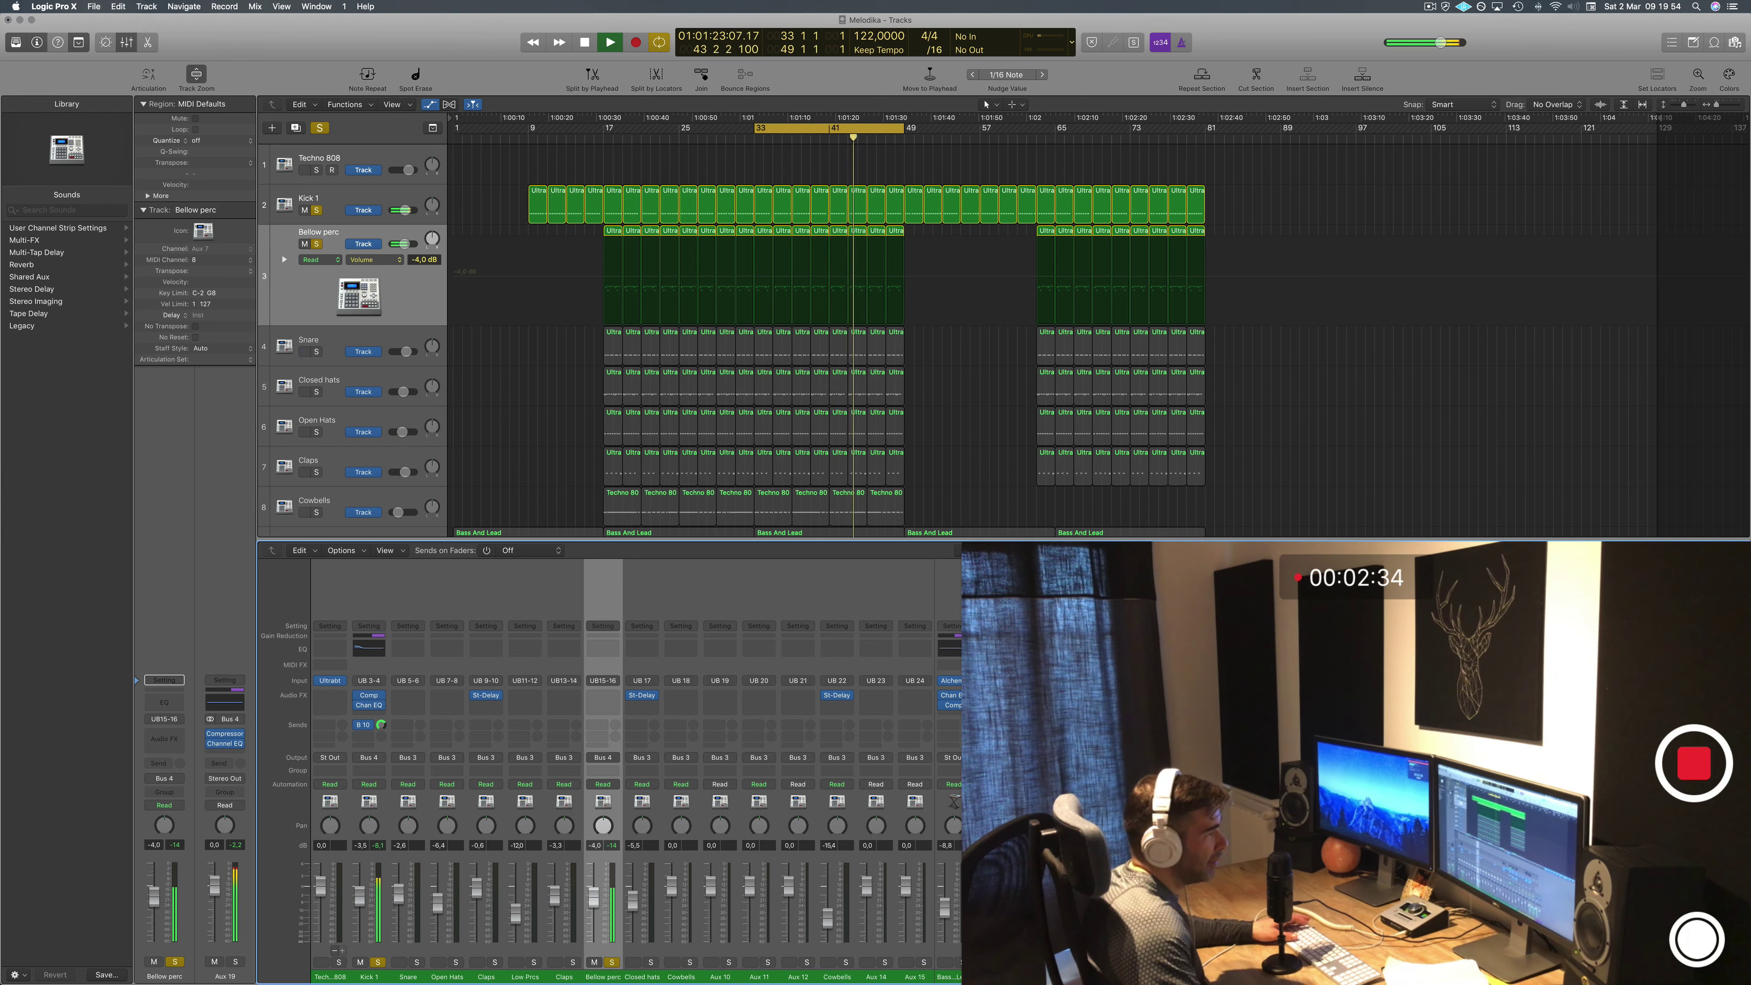
left_click(225, 734)
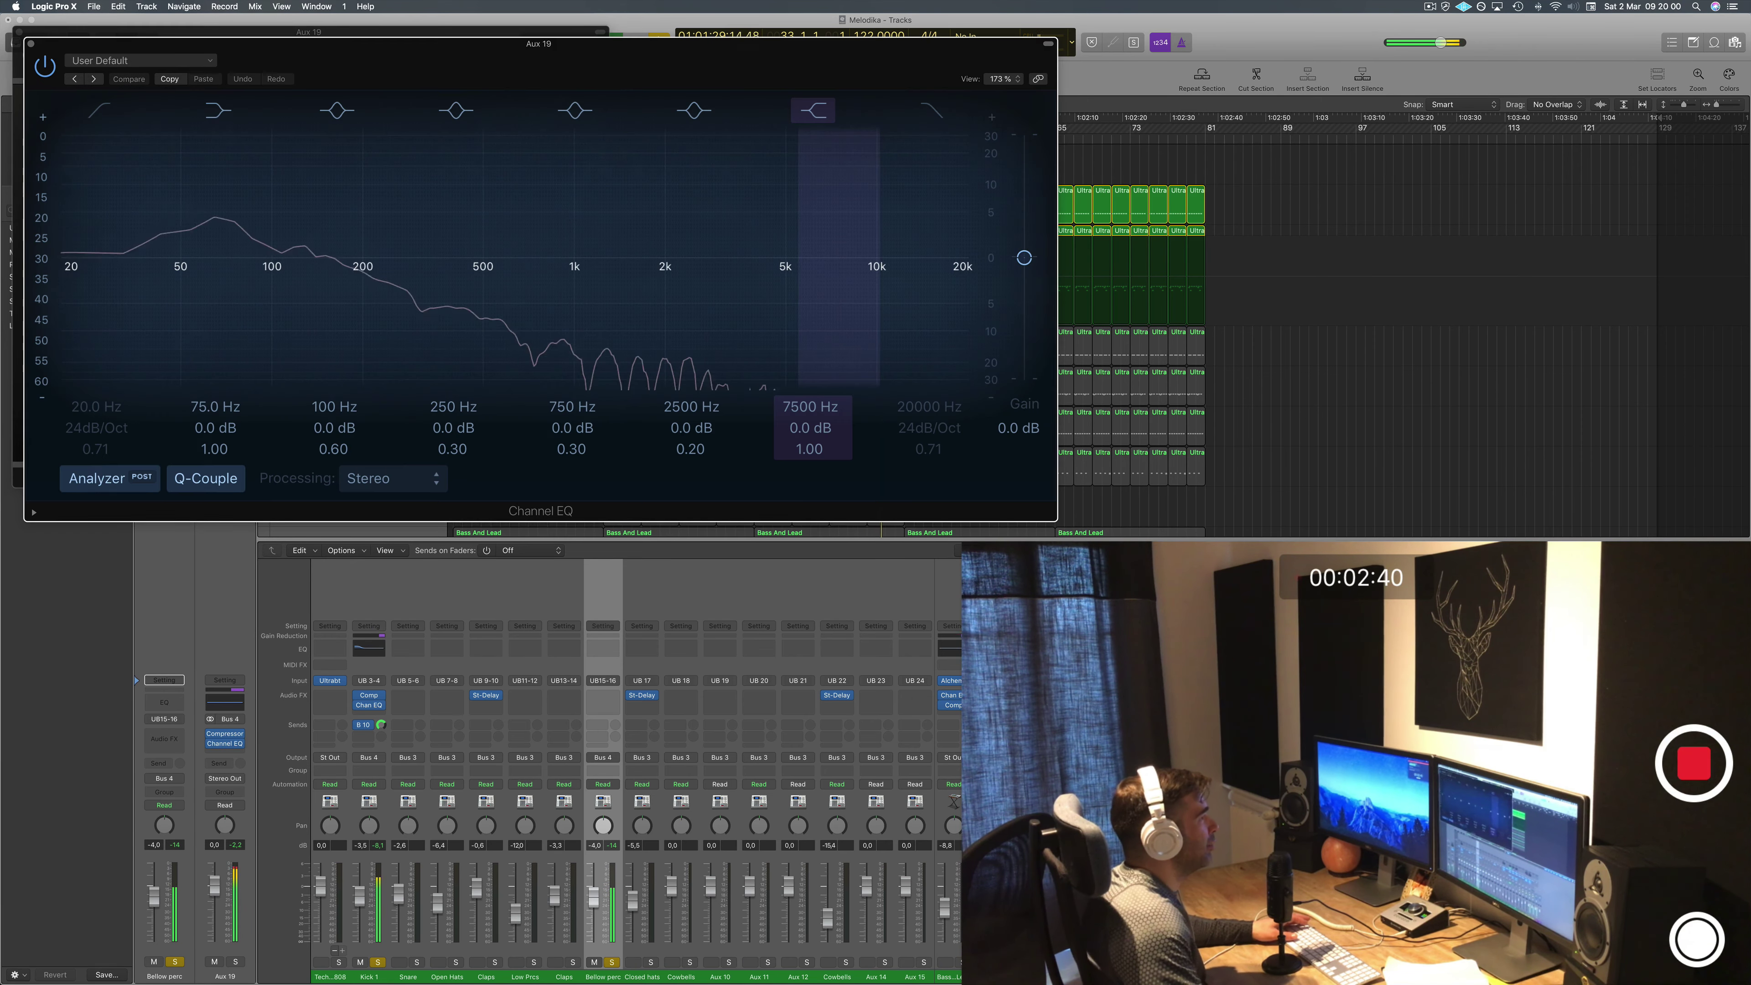
left_click(225, 743)
left_click_drag(31, 44, 122, 72)
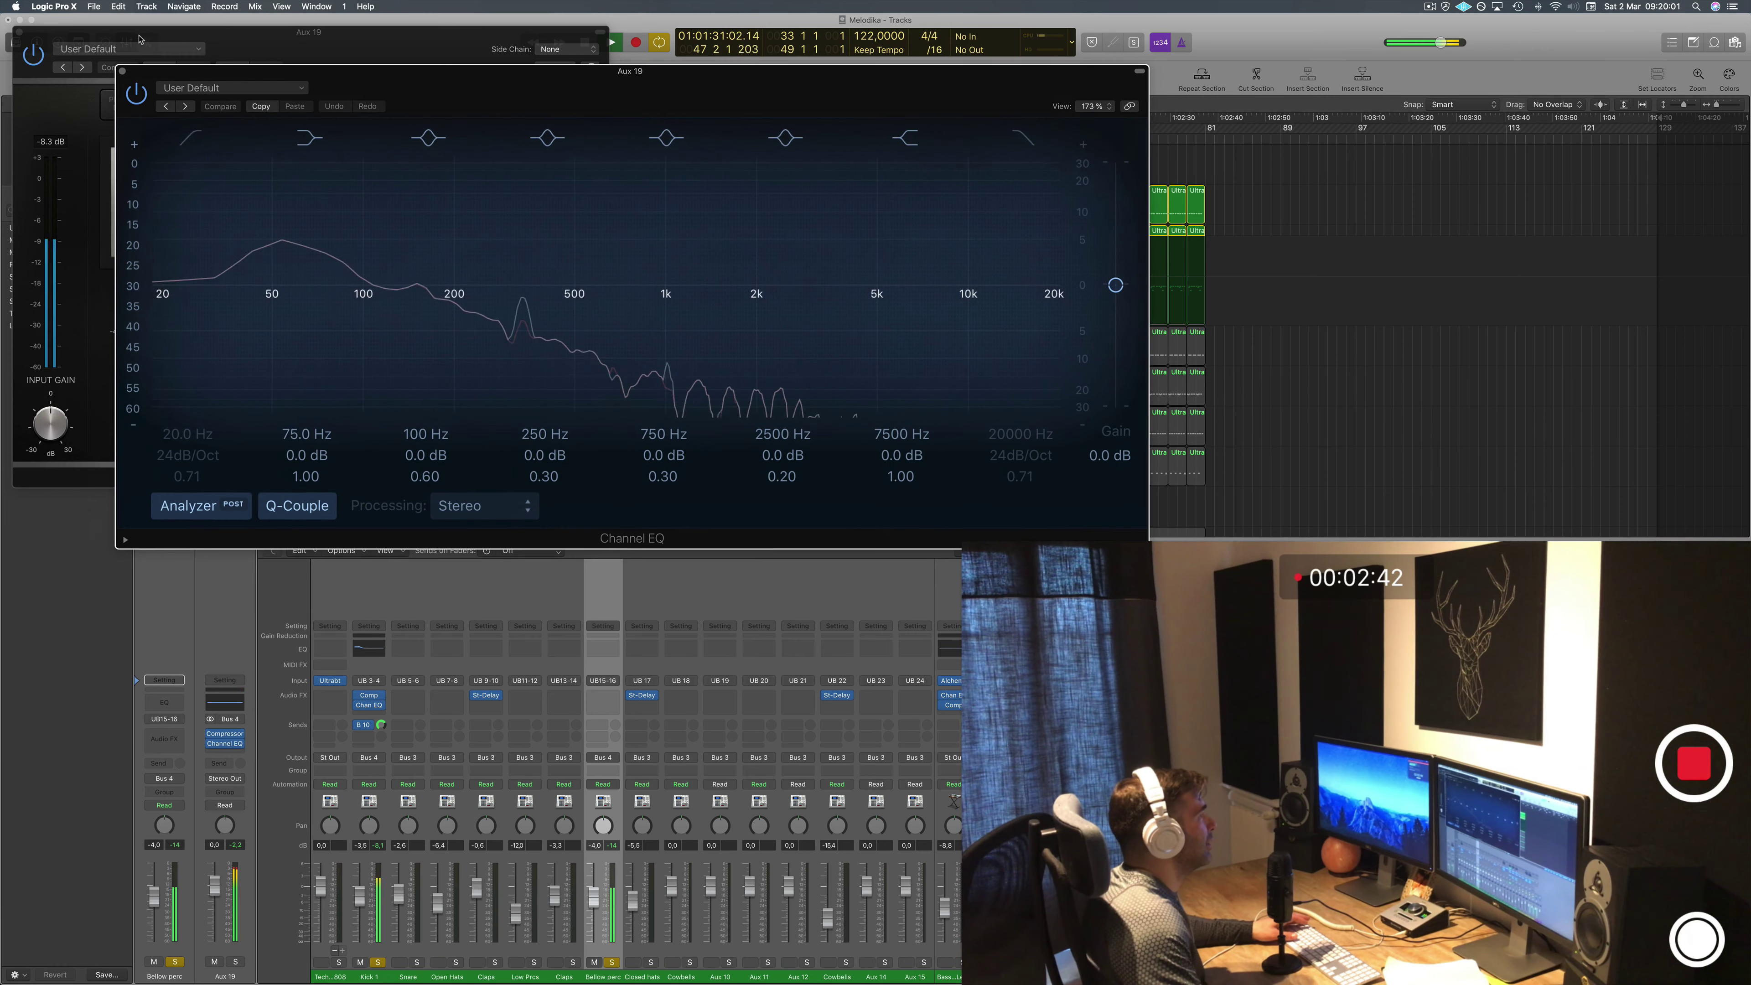
left_click(123, 71)
left_click(21, 33)
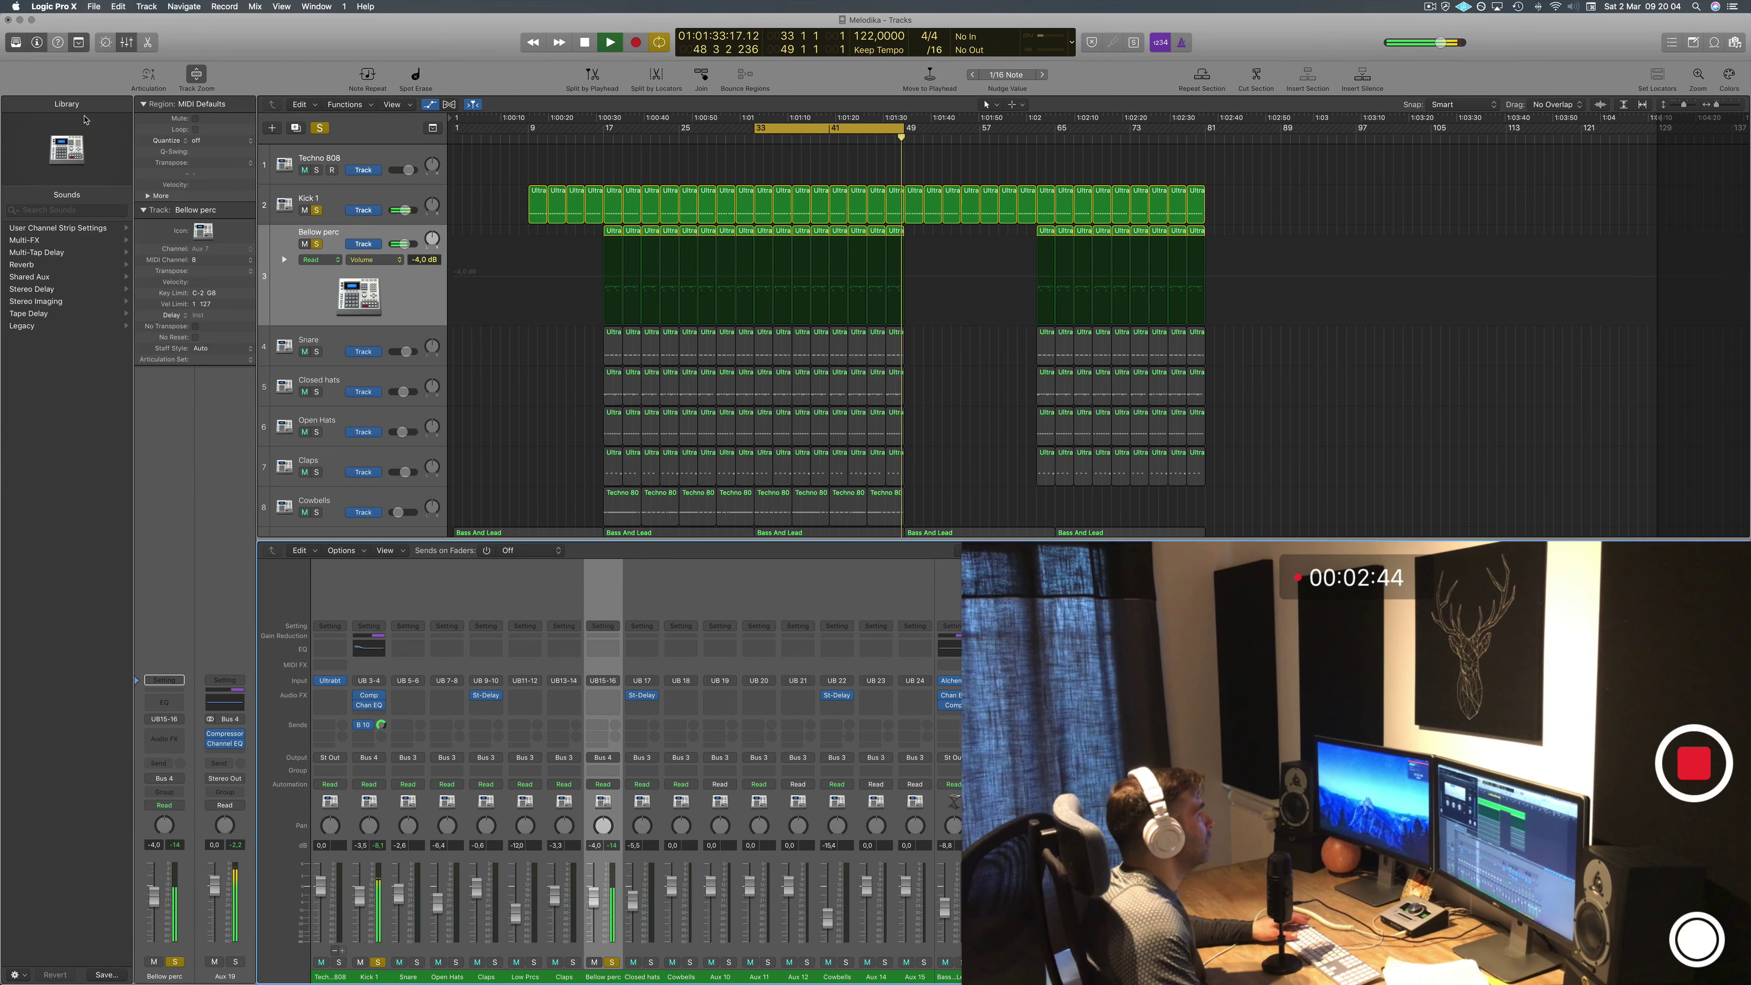
Solo the Snare, then select the Snare and Closed hats tracks.
left_click(317, 351)
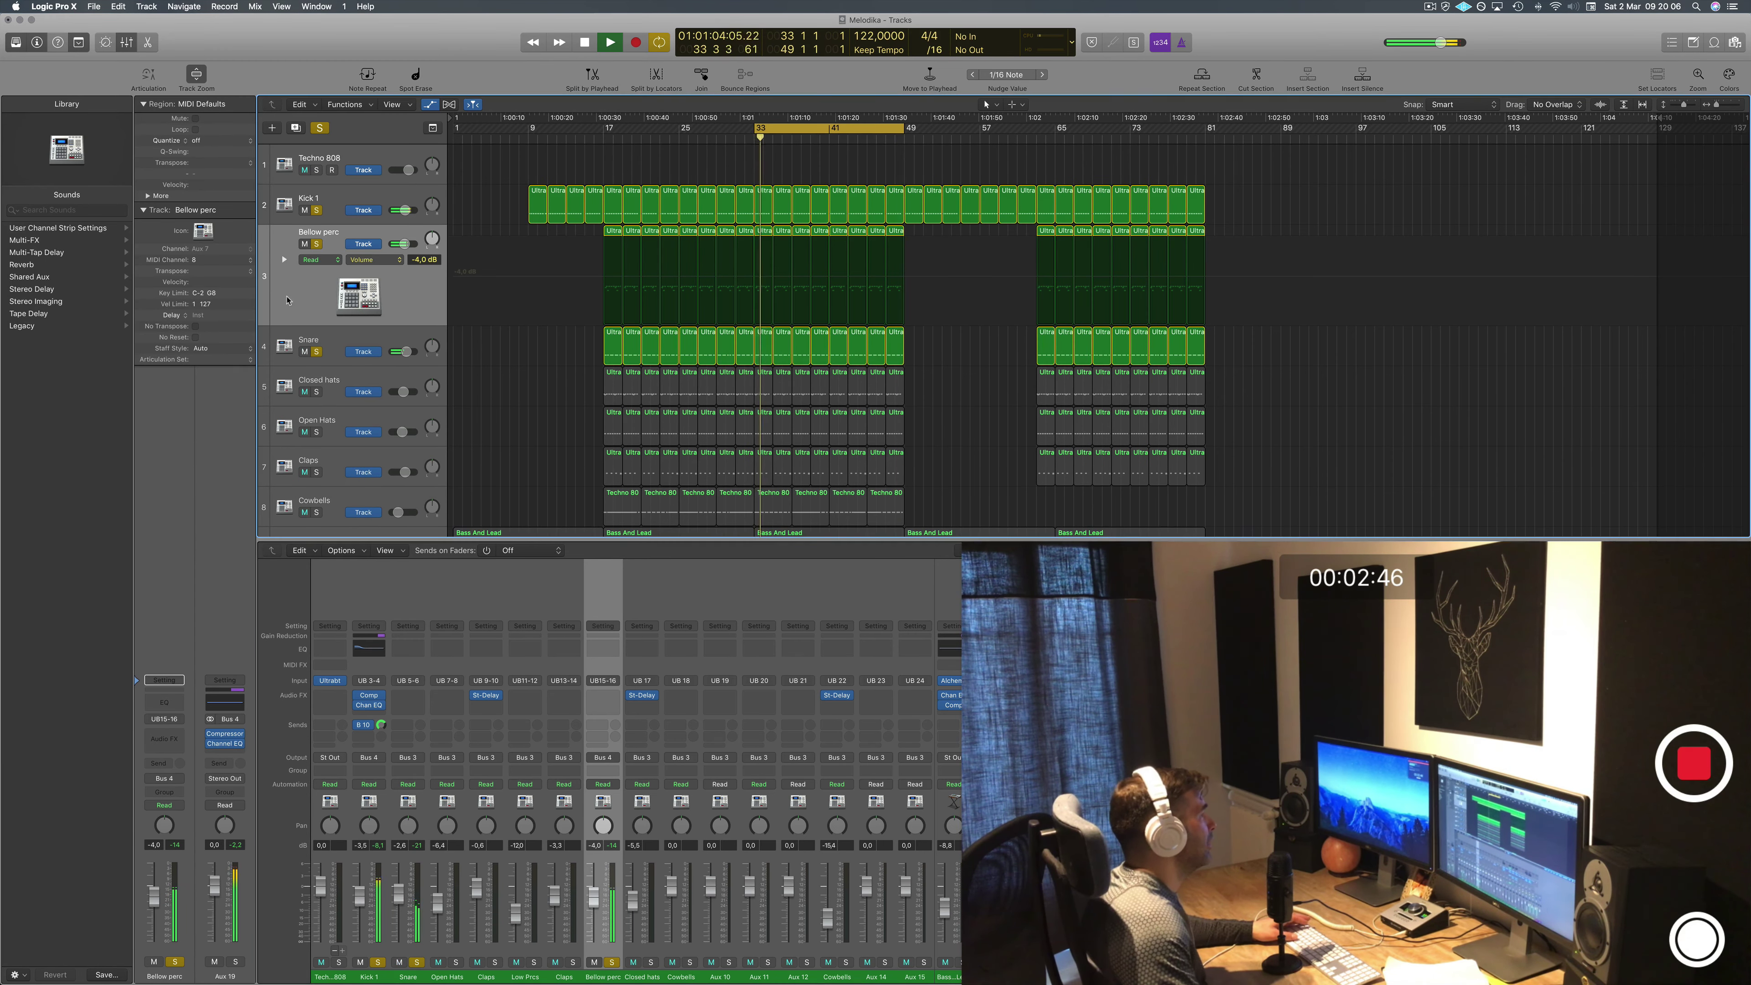
left_click(394, 342)
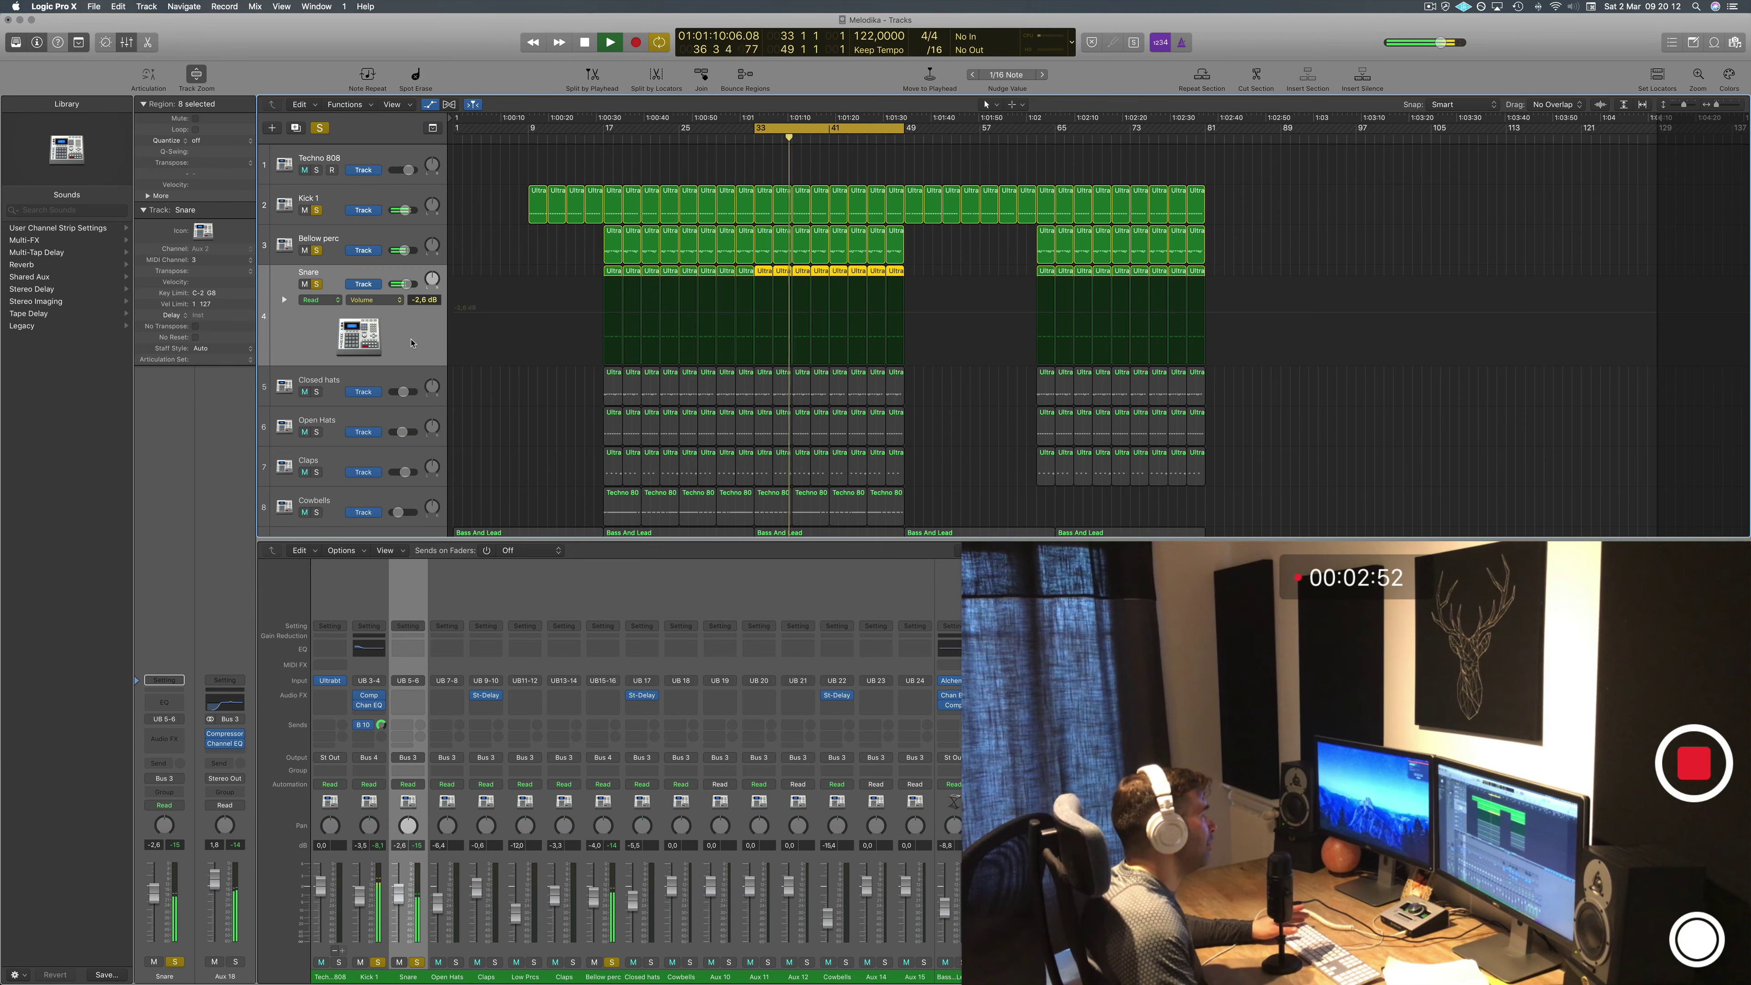
left_click(362, 378)
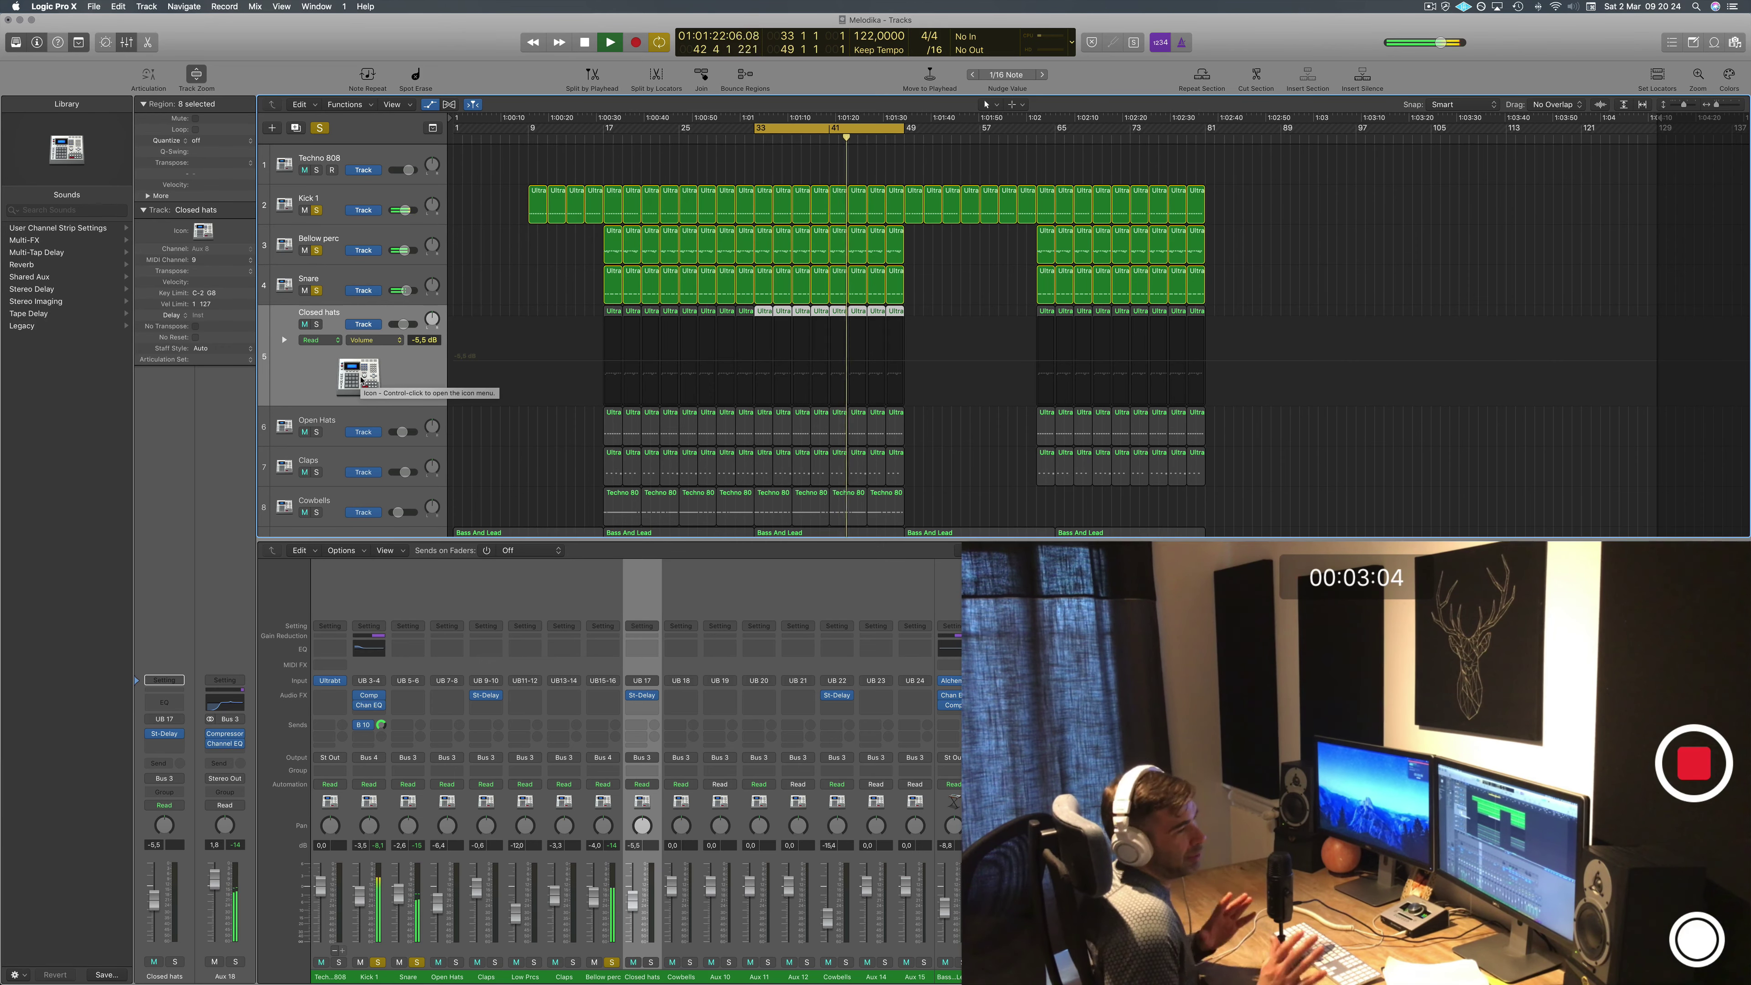
Solo Closed hats and review its Stereo Delay at 1/16 notes with 35% feedback.
left_click(316, 324)
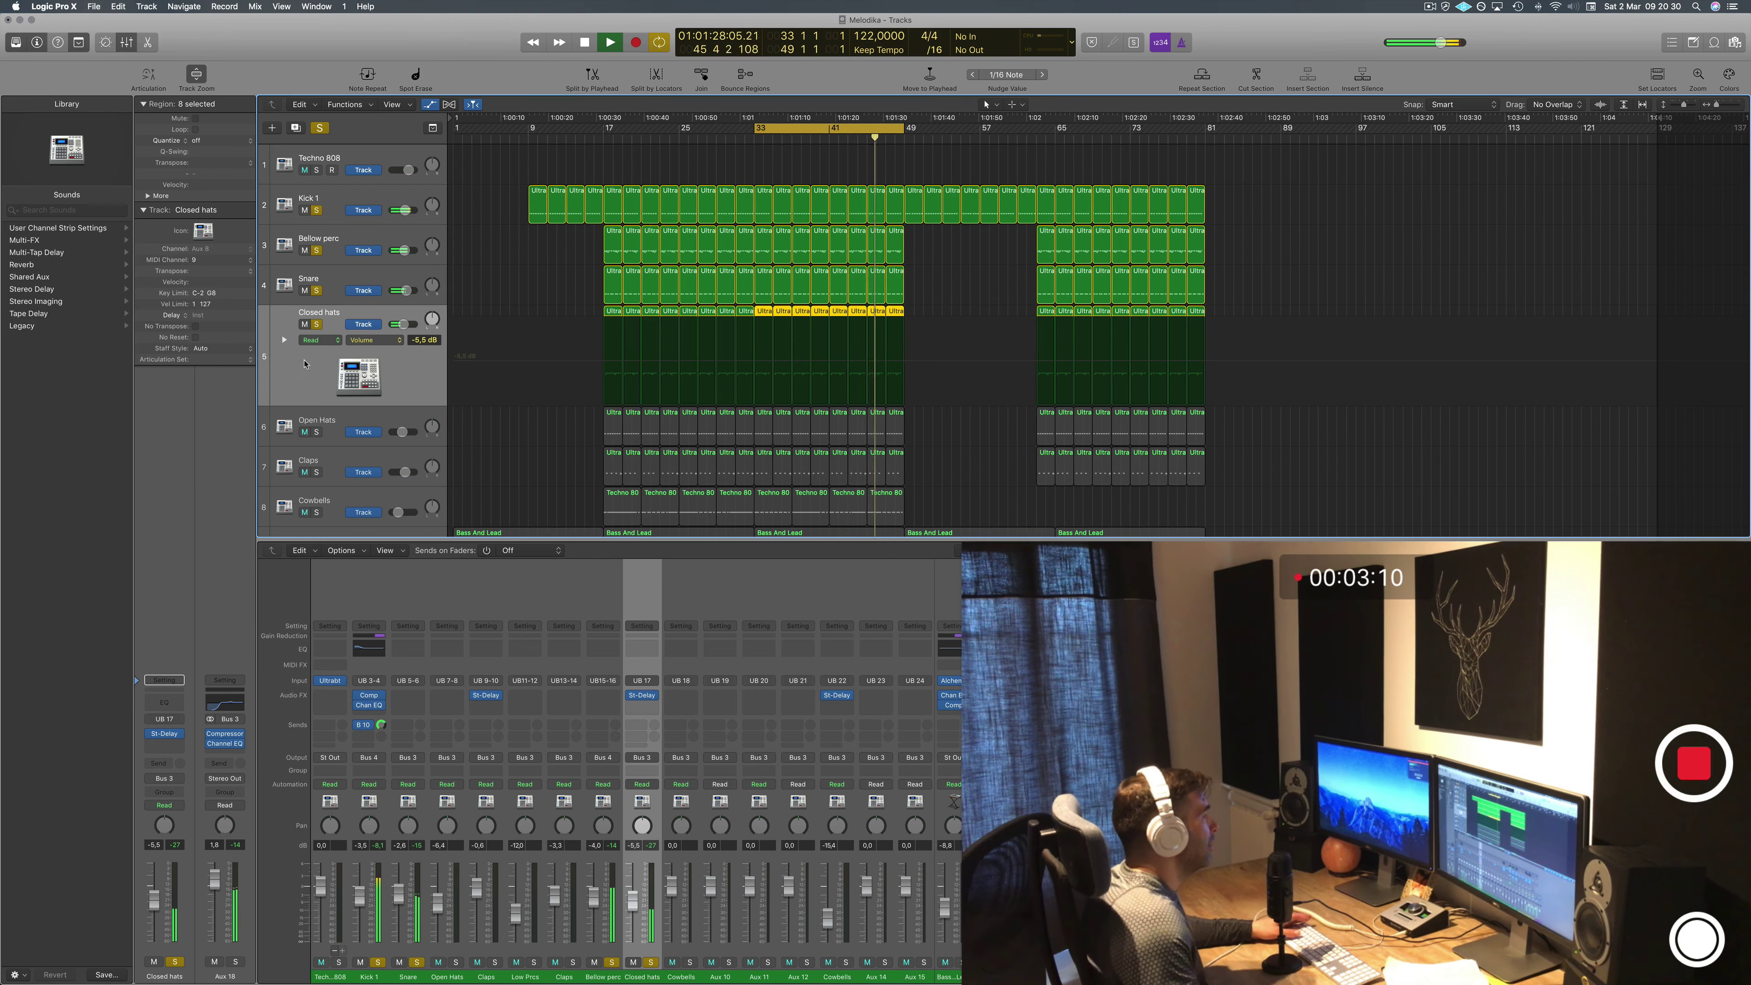
left_click(166, 734)
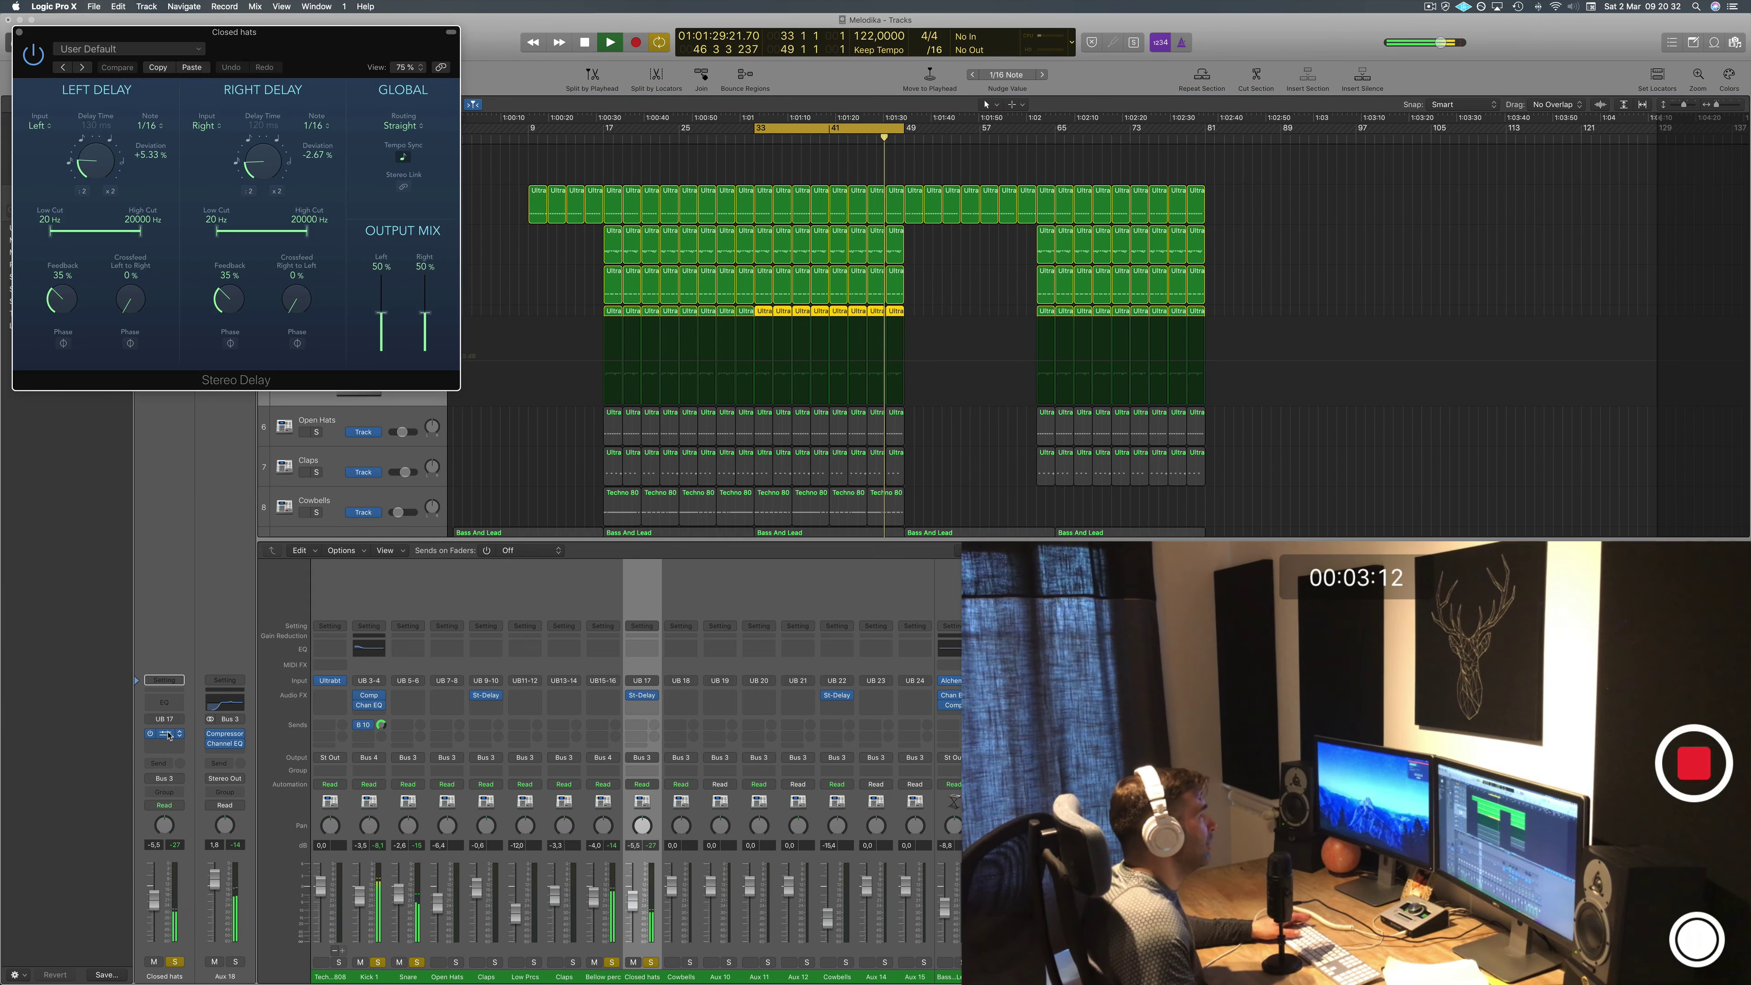
left_click_drag(322, 42, 424, 77)
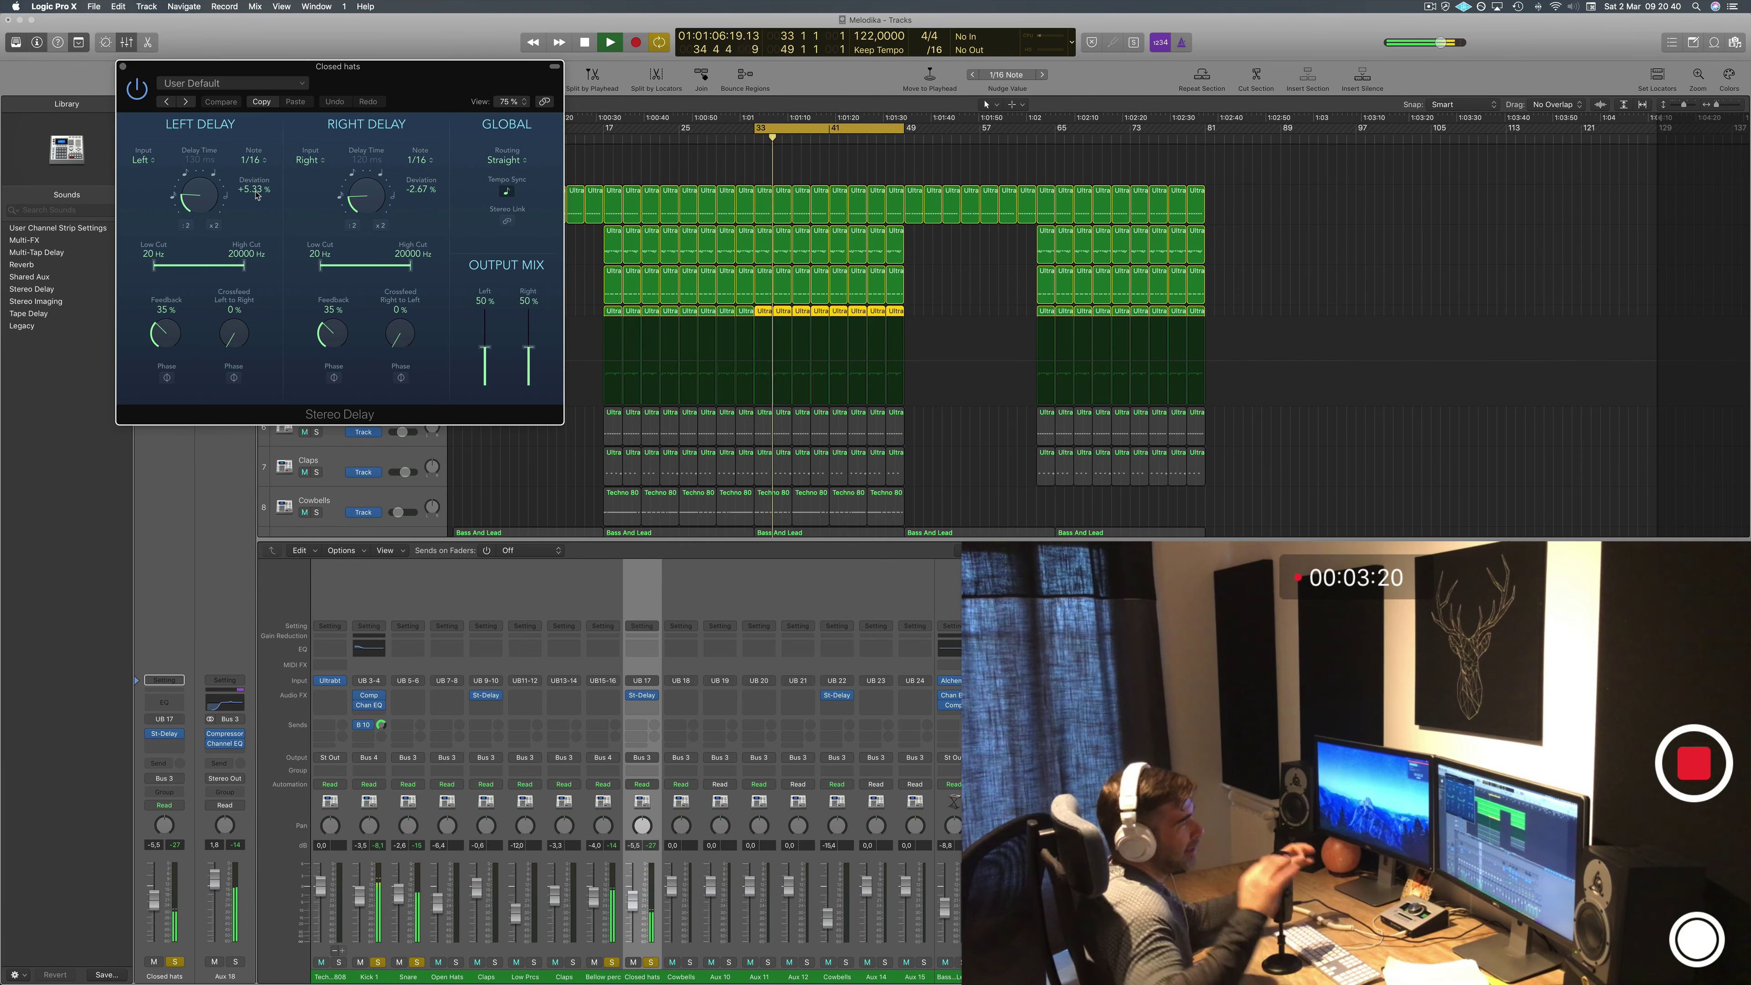
left_click(124, 67)
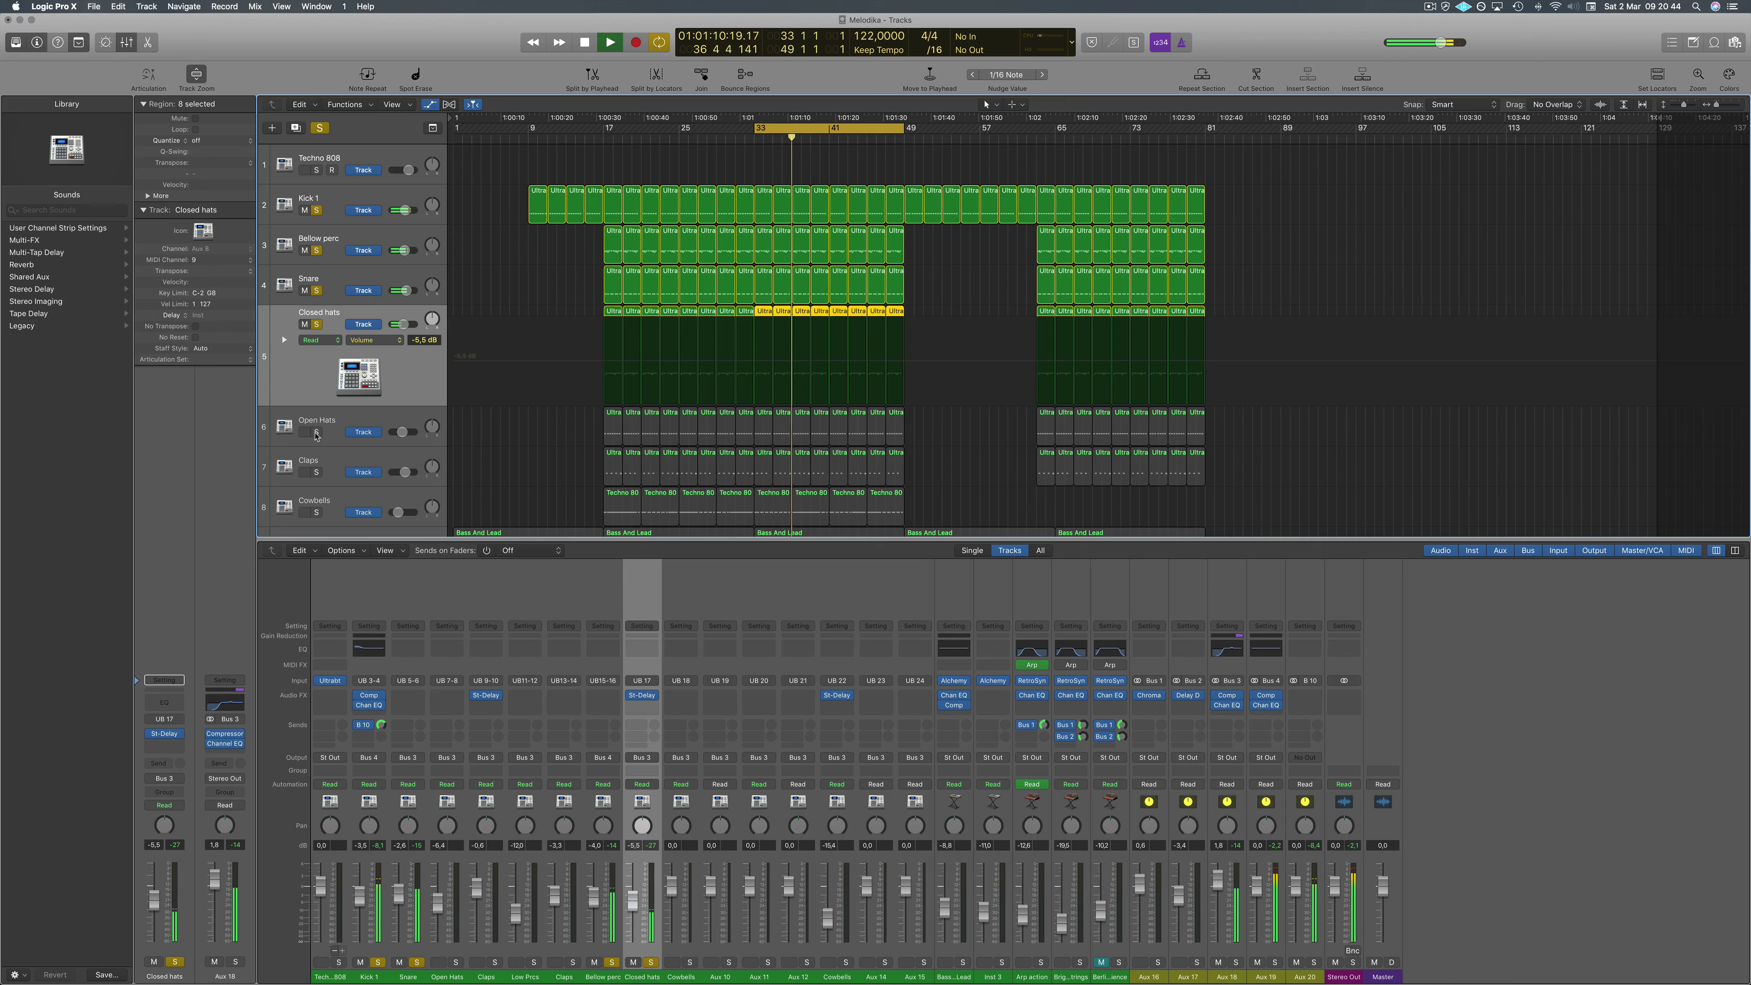
Briefly solo the claps-and-cowbells aux, then select the Claps and Cowbells tracks.
left_click(398, 423)
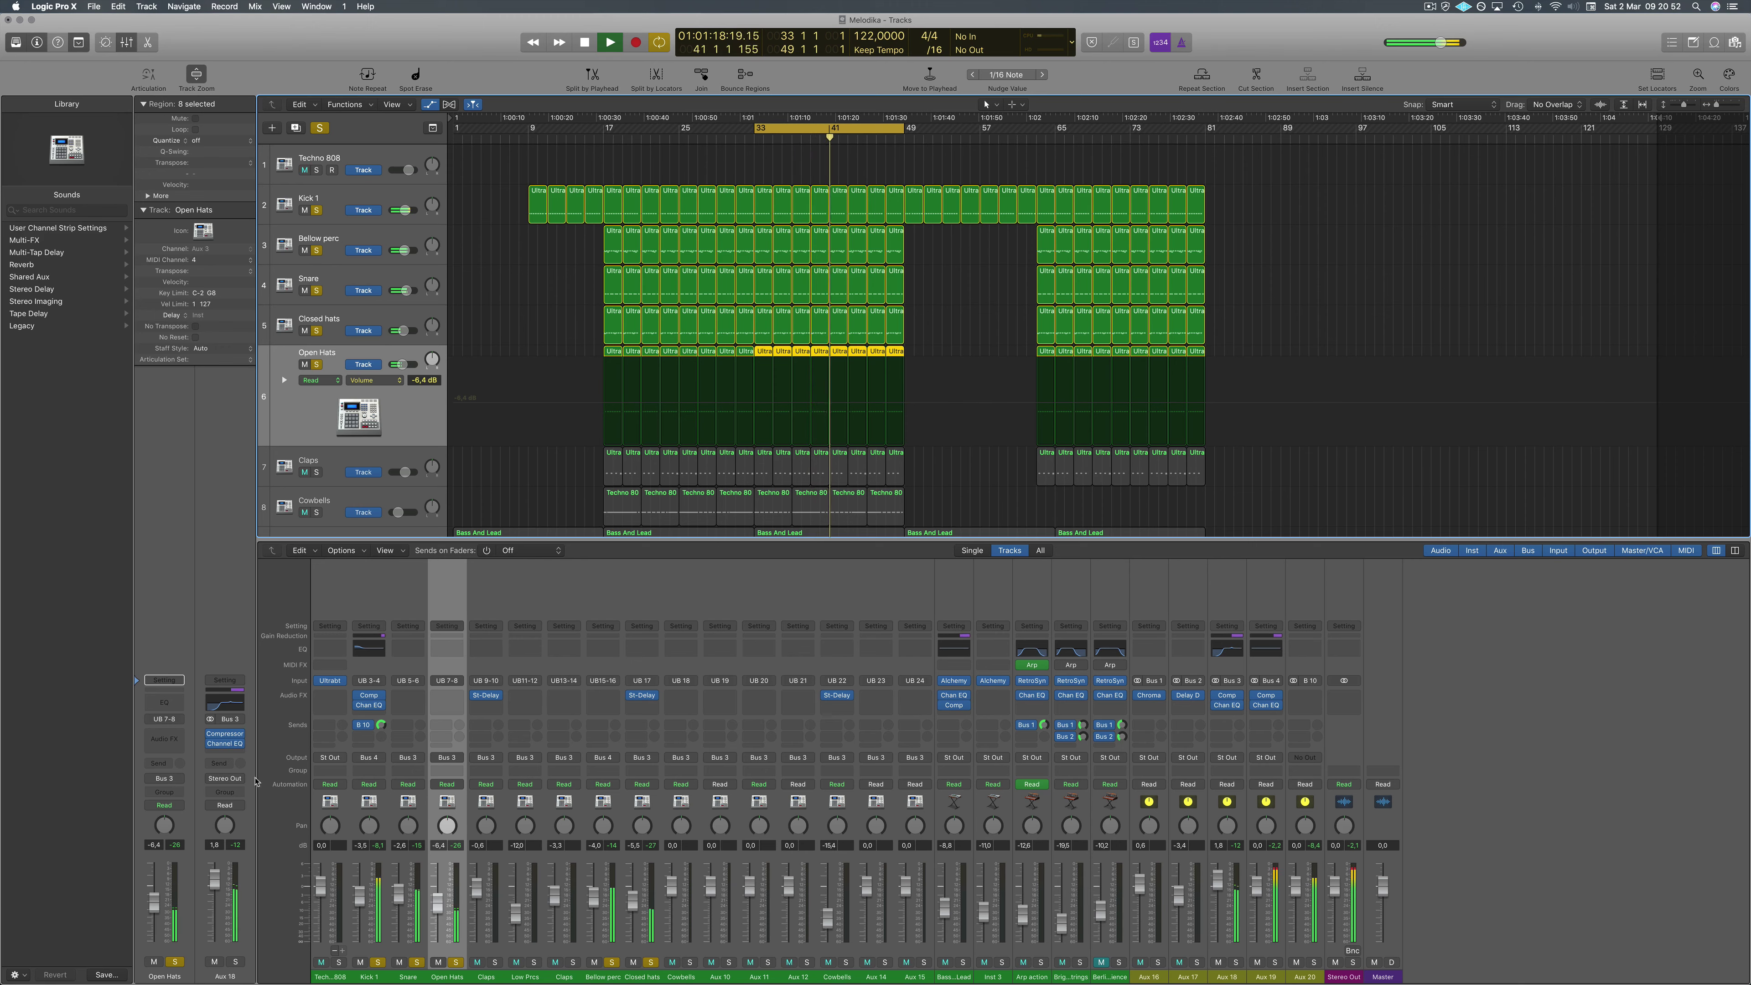
left_click(234, 962)
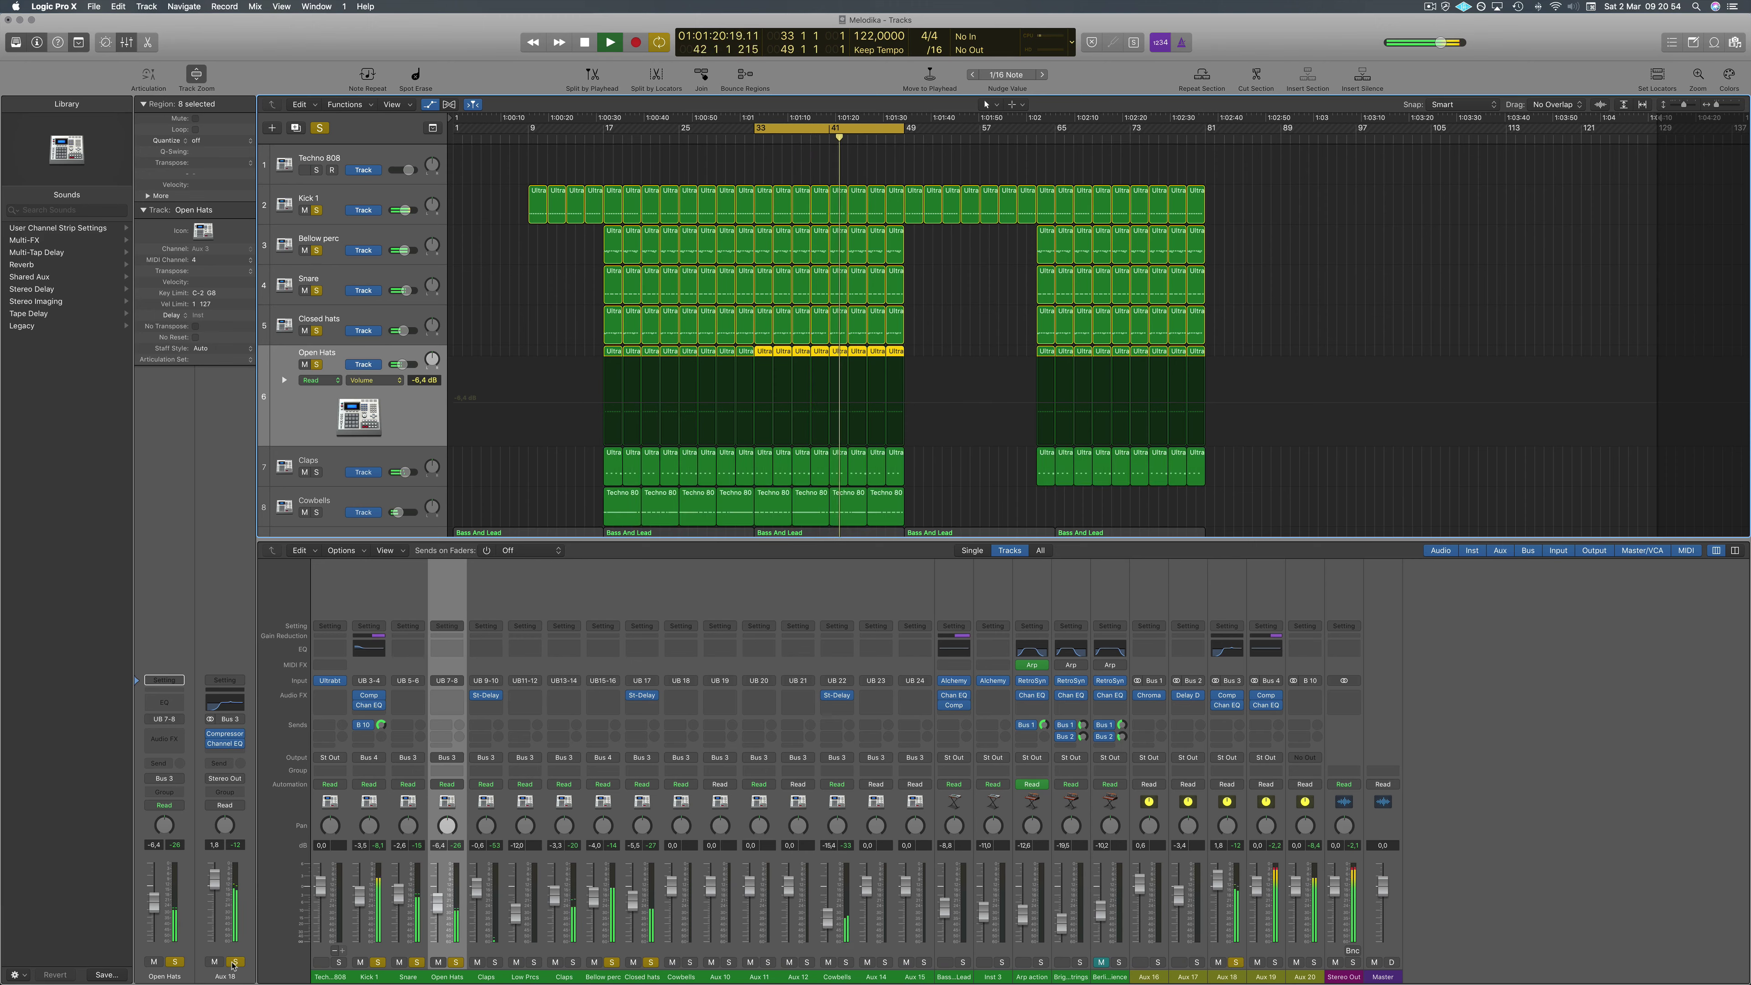
left_click(235, 961)
scroll(330, 390, "down", 2)
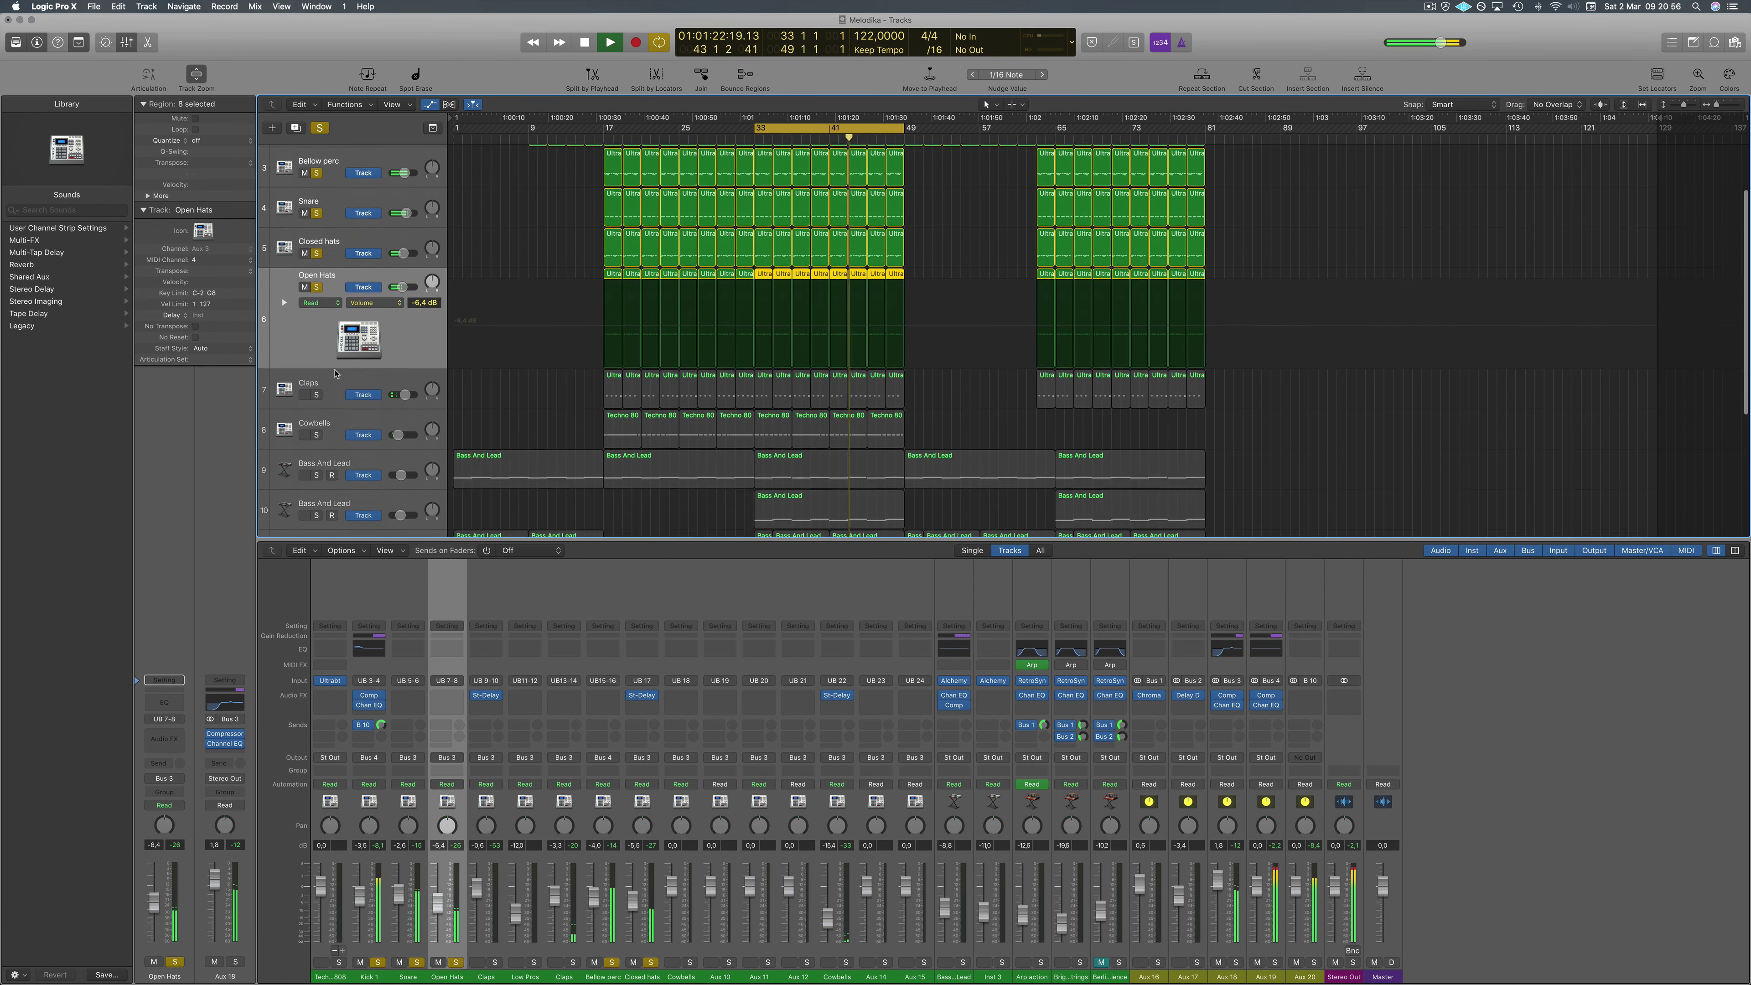
left_click(384, 381)
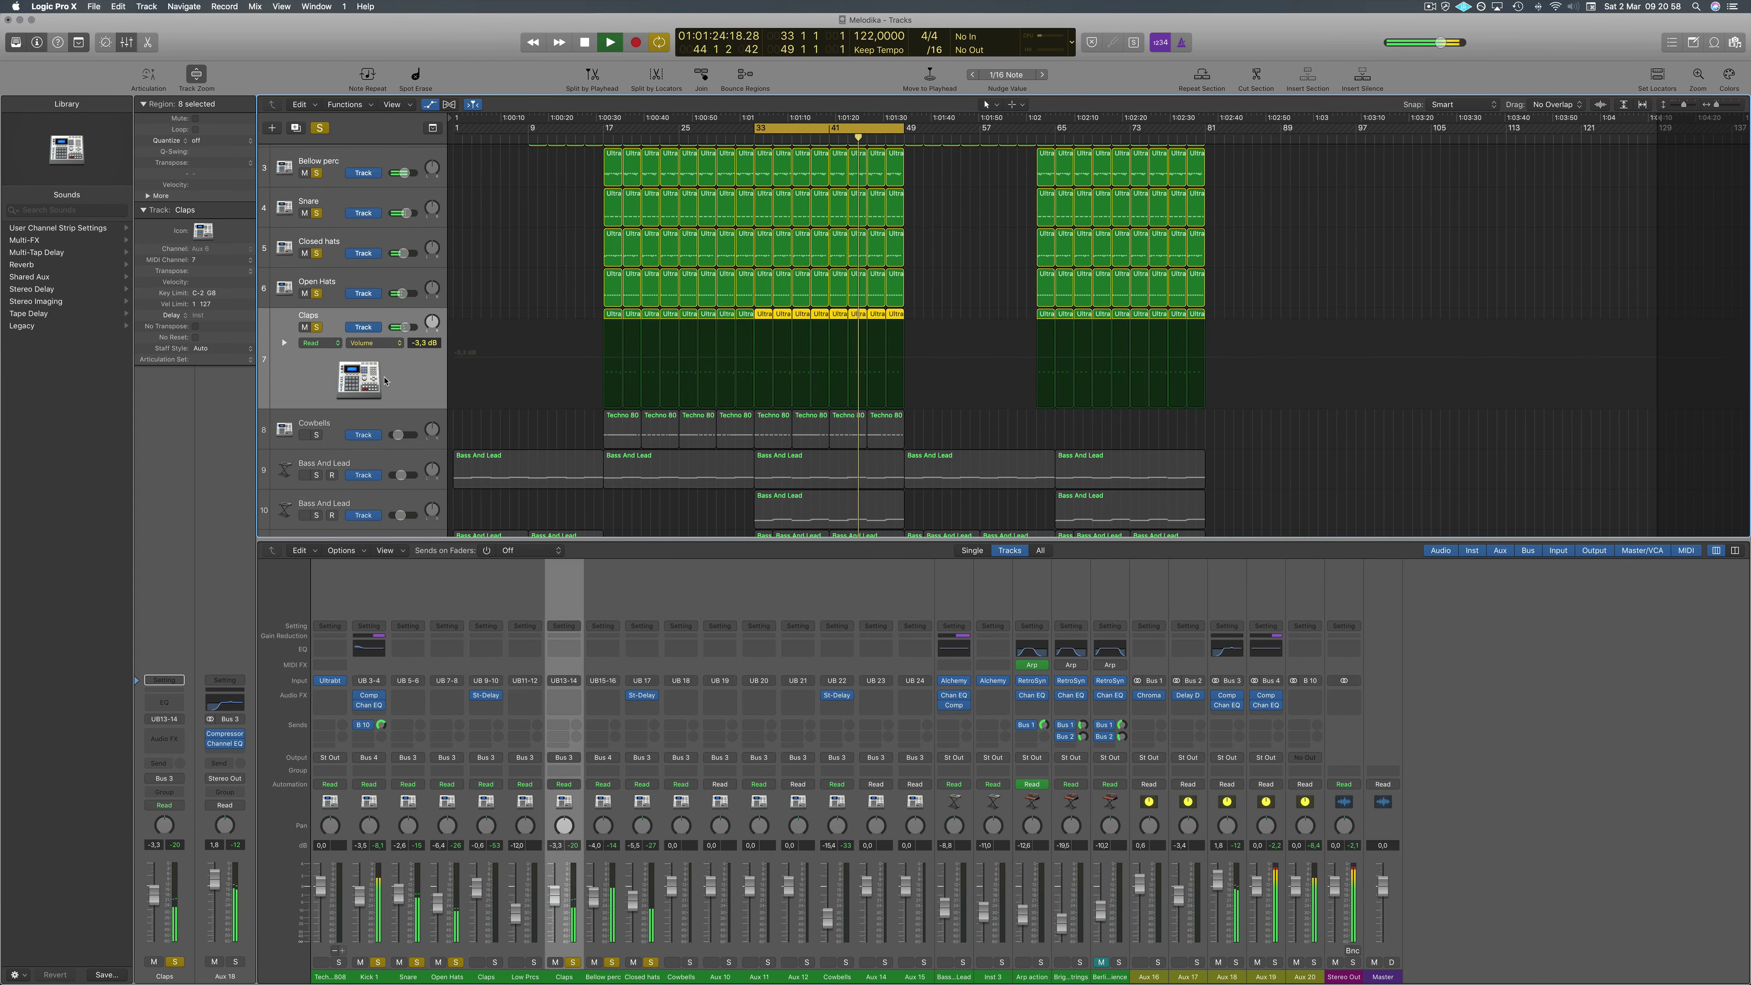
left_click(354, 426)
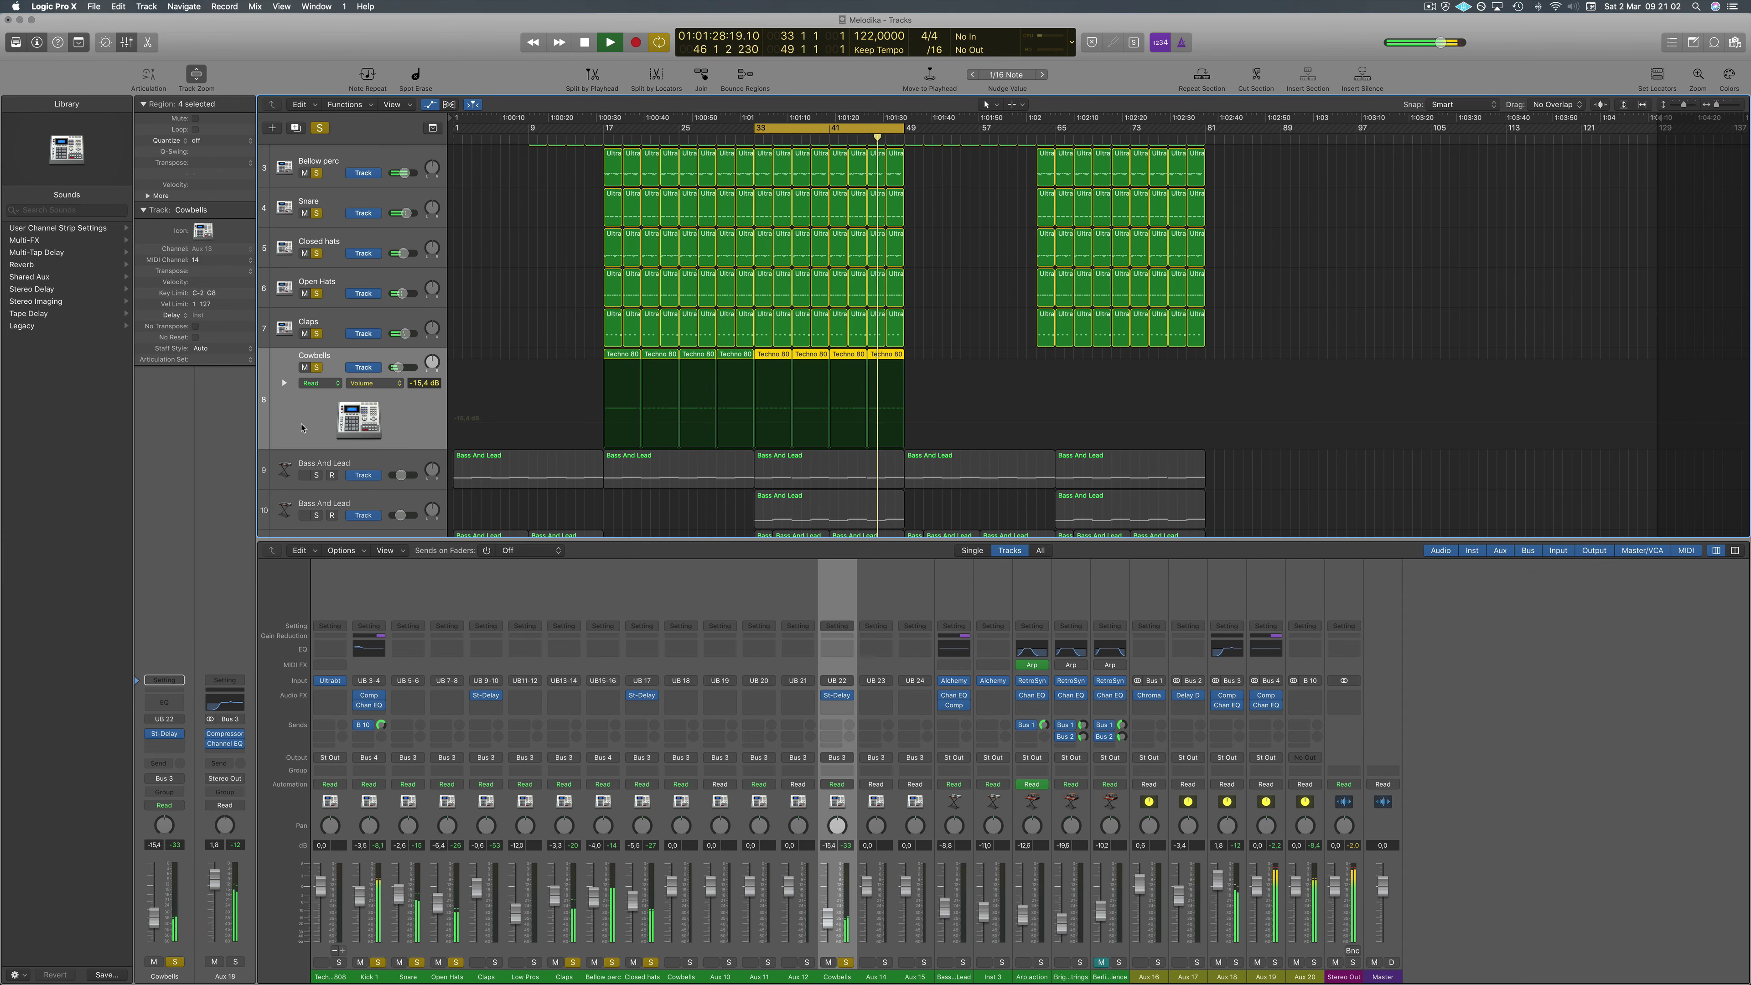
Stop playback, clear all solos, and mute then unmute both Bass And Lead tracks.
key("space")
left_click(324, 128)
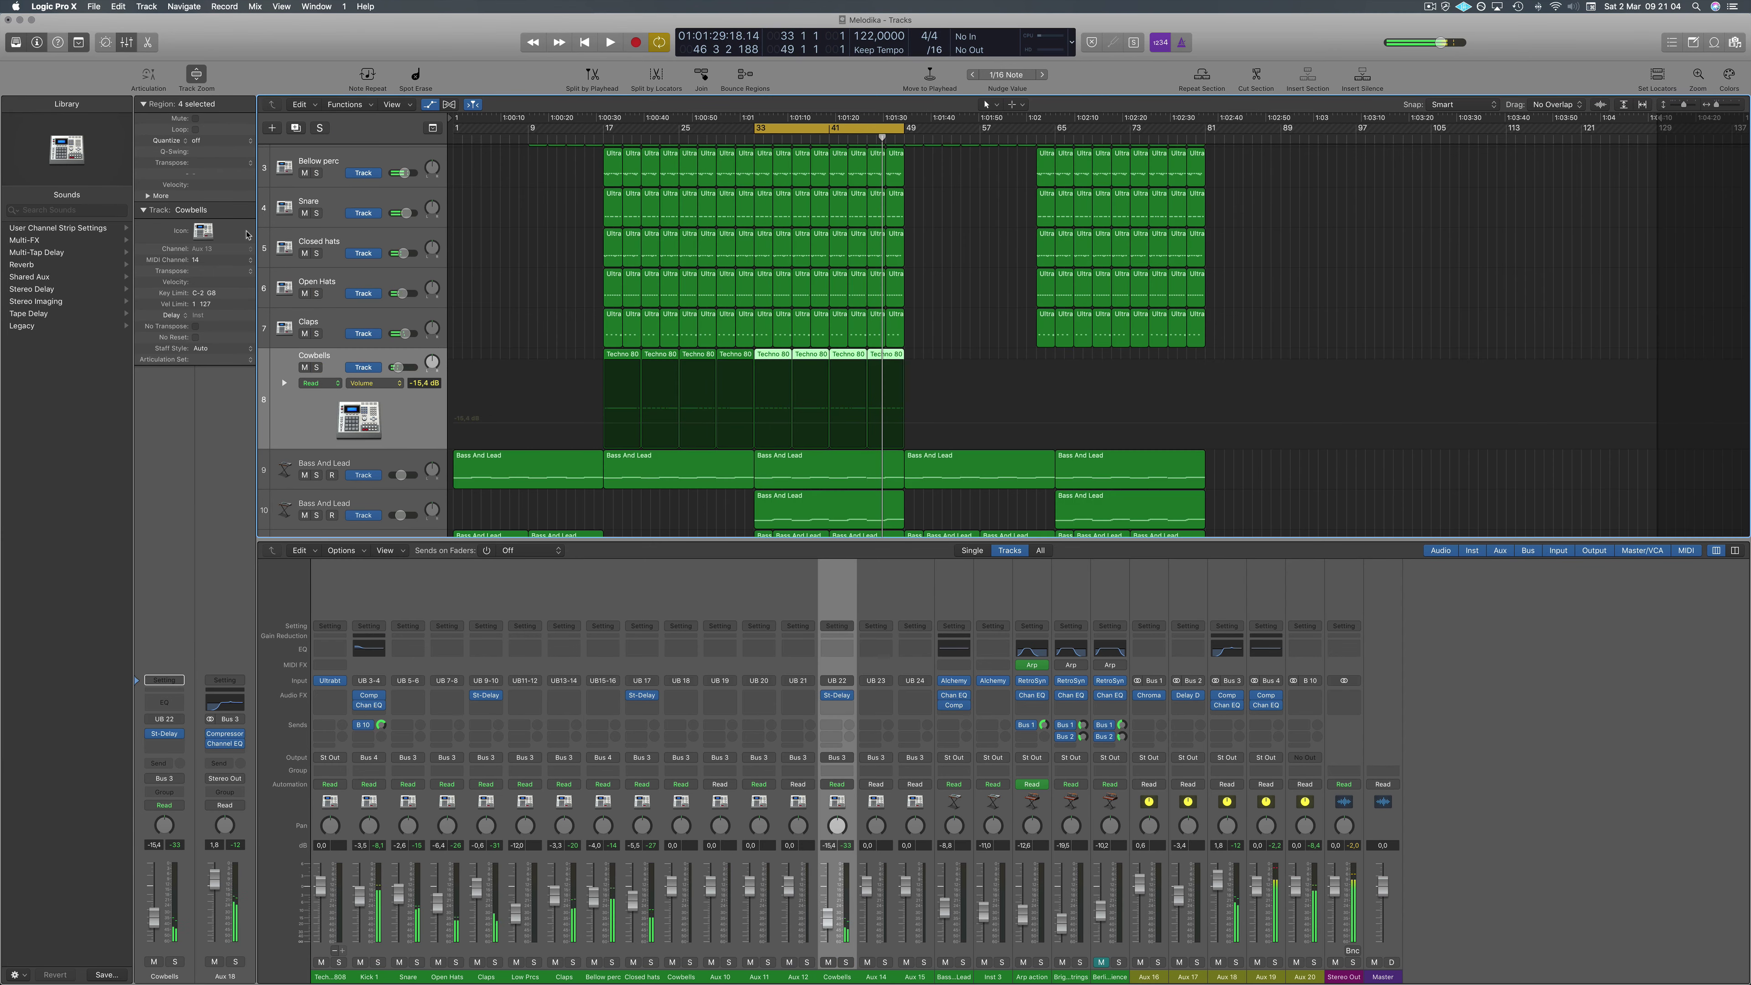
scroll(529, 425, "down", 5)
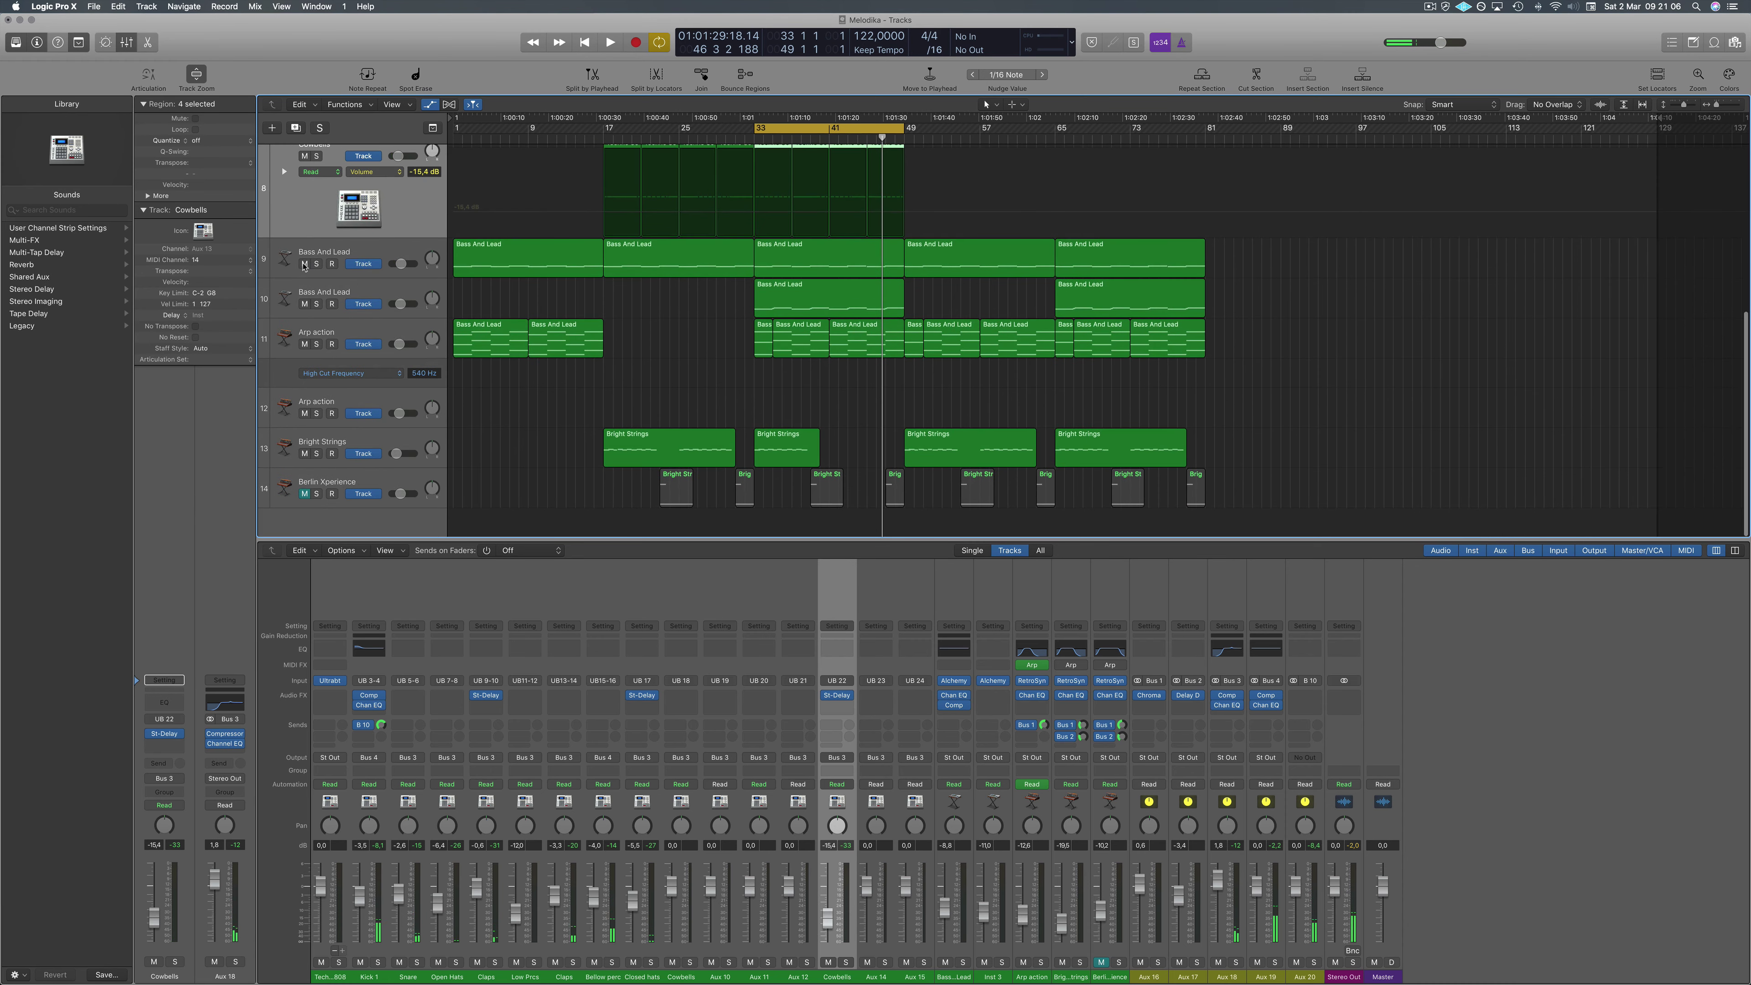
left_click(305, 264)
left_click(305, 303)
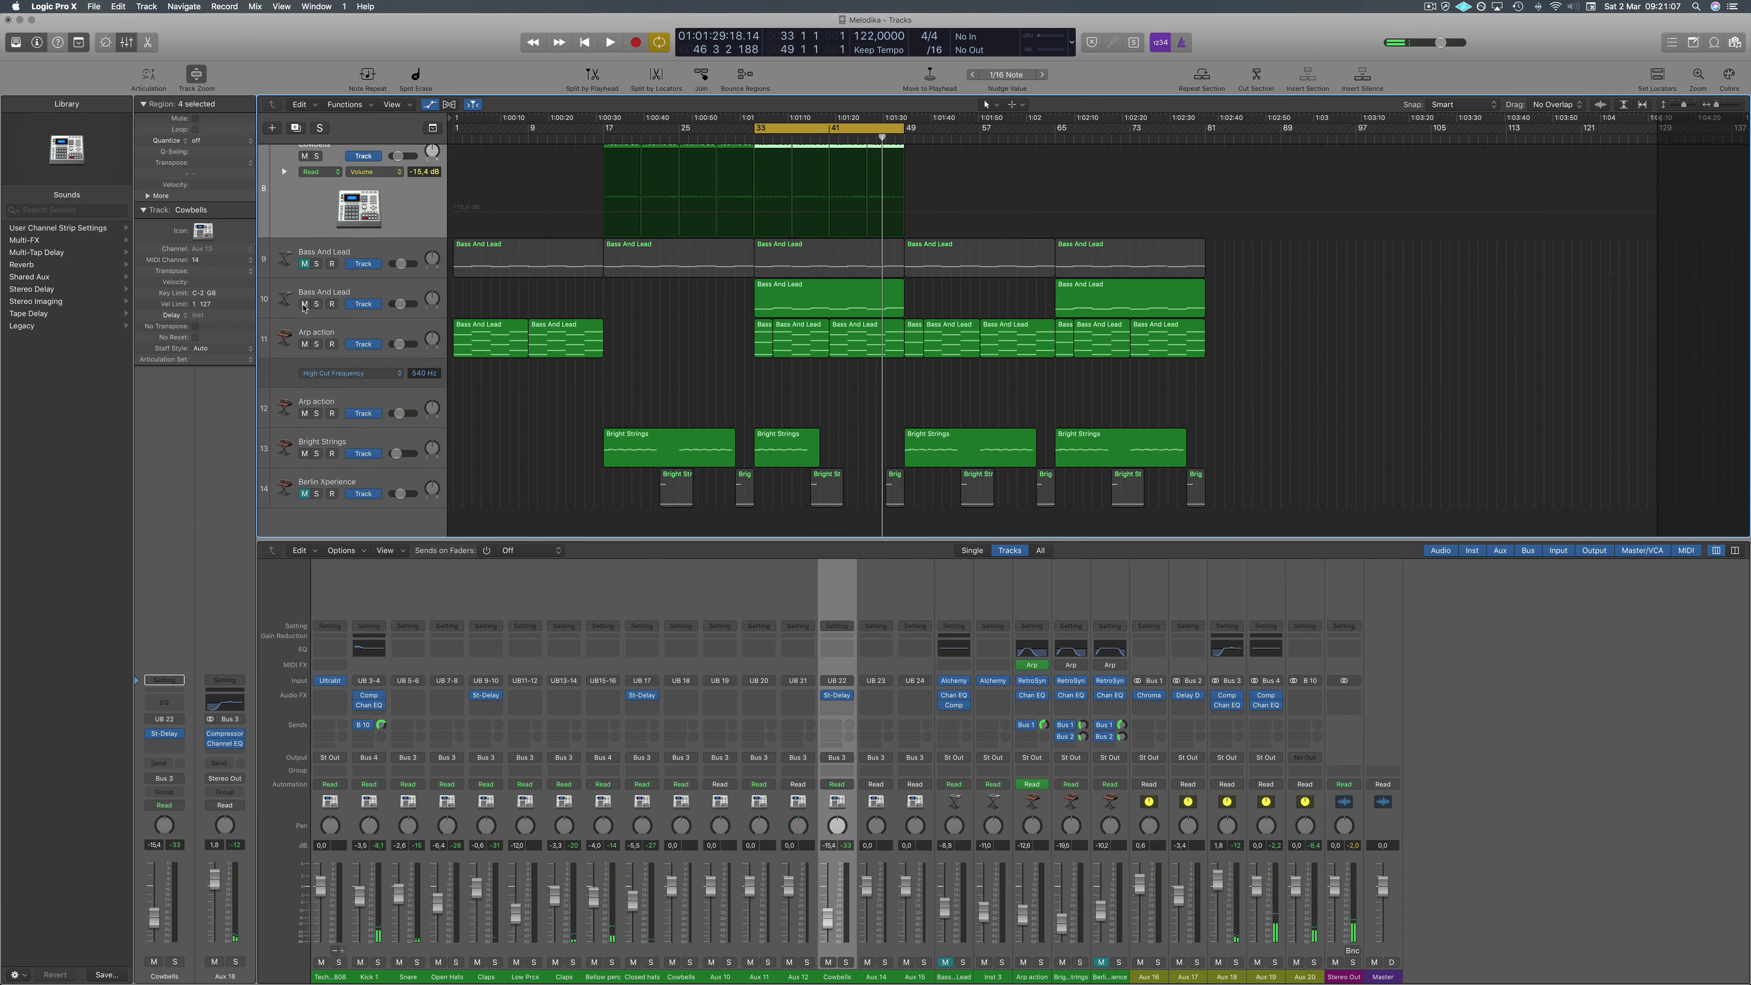
left_click(304, 263)
left_click(304, 304)
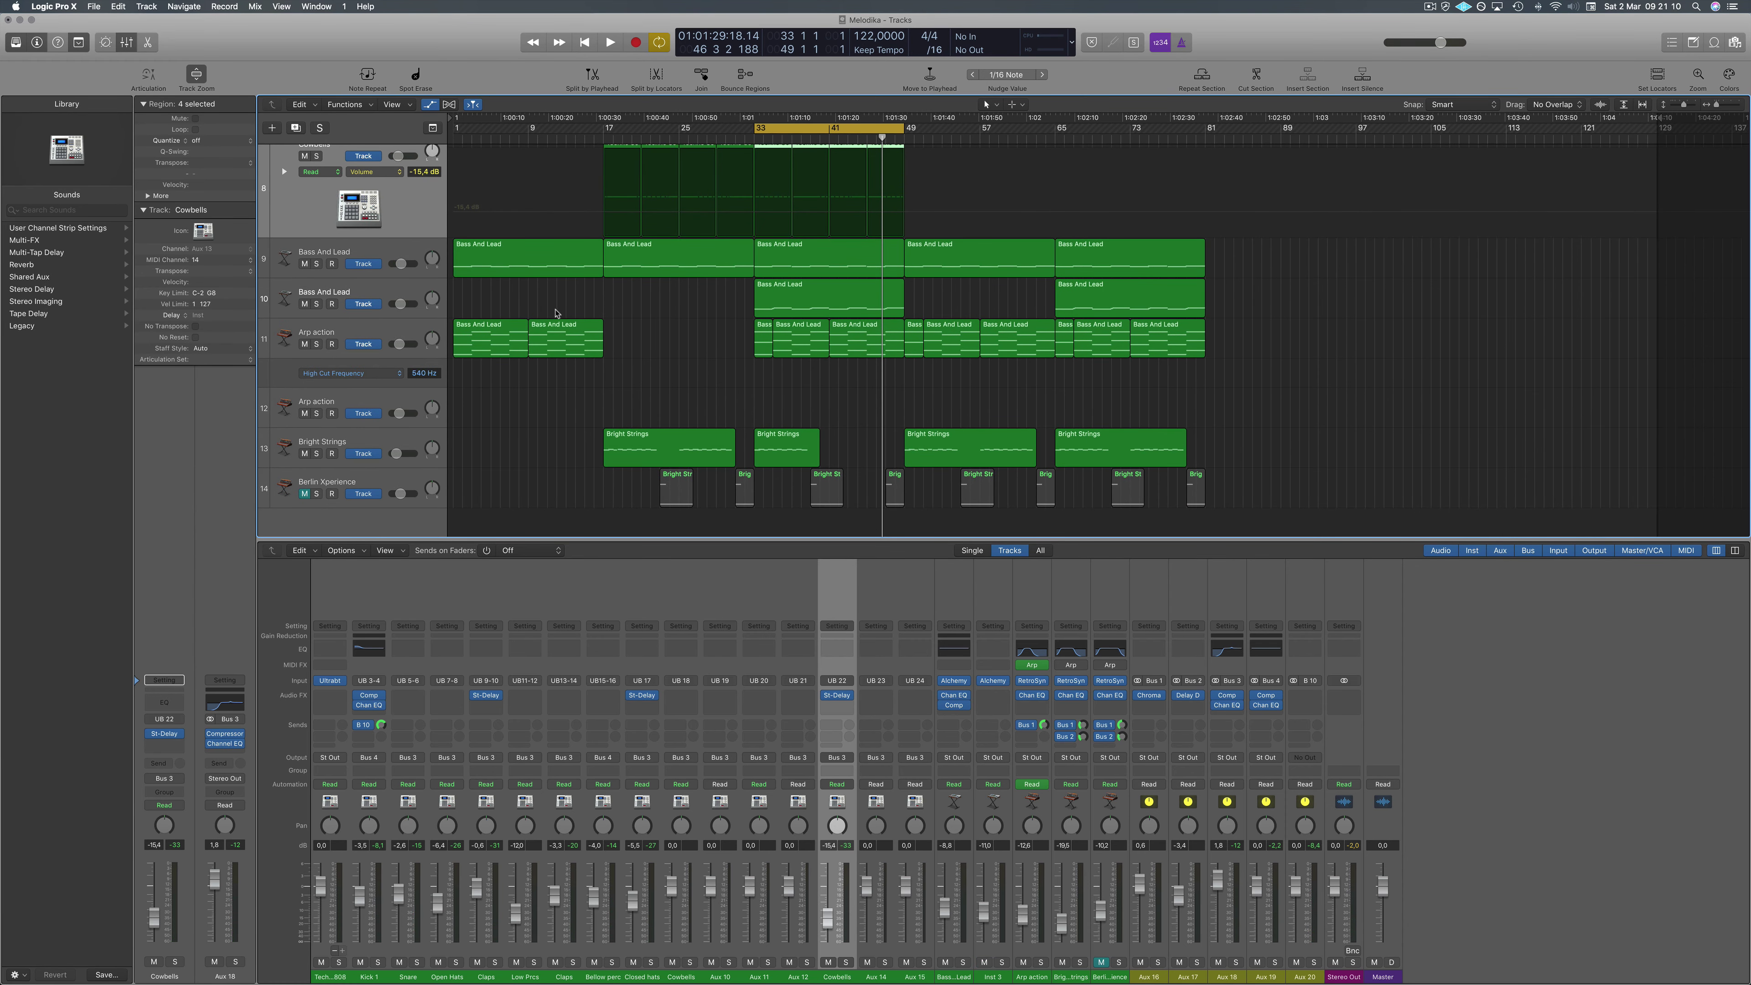
Restart playback from bar 33 with the first Bass And Lead track soloed.
key("space")
scroll(551, 304, "up", 5)
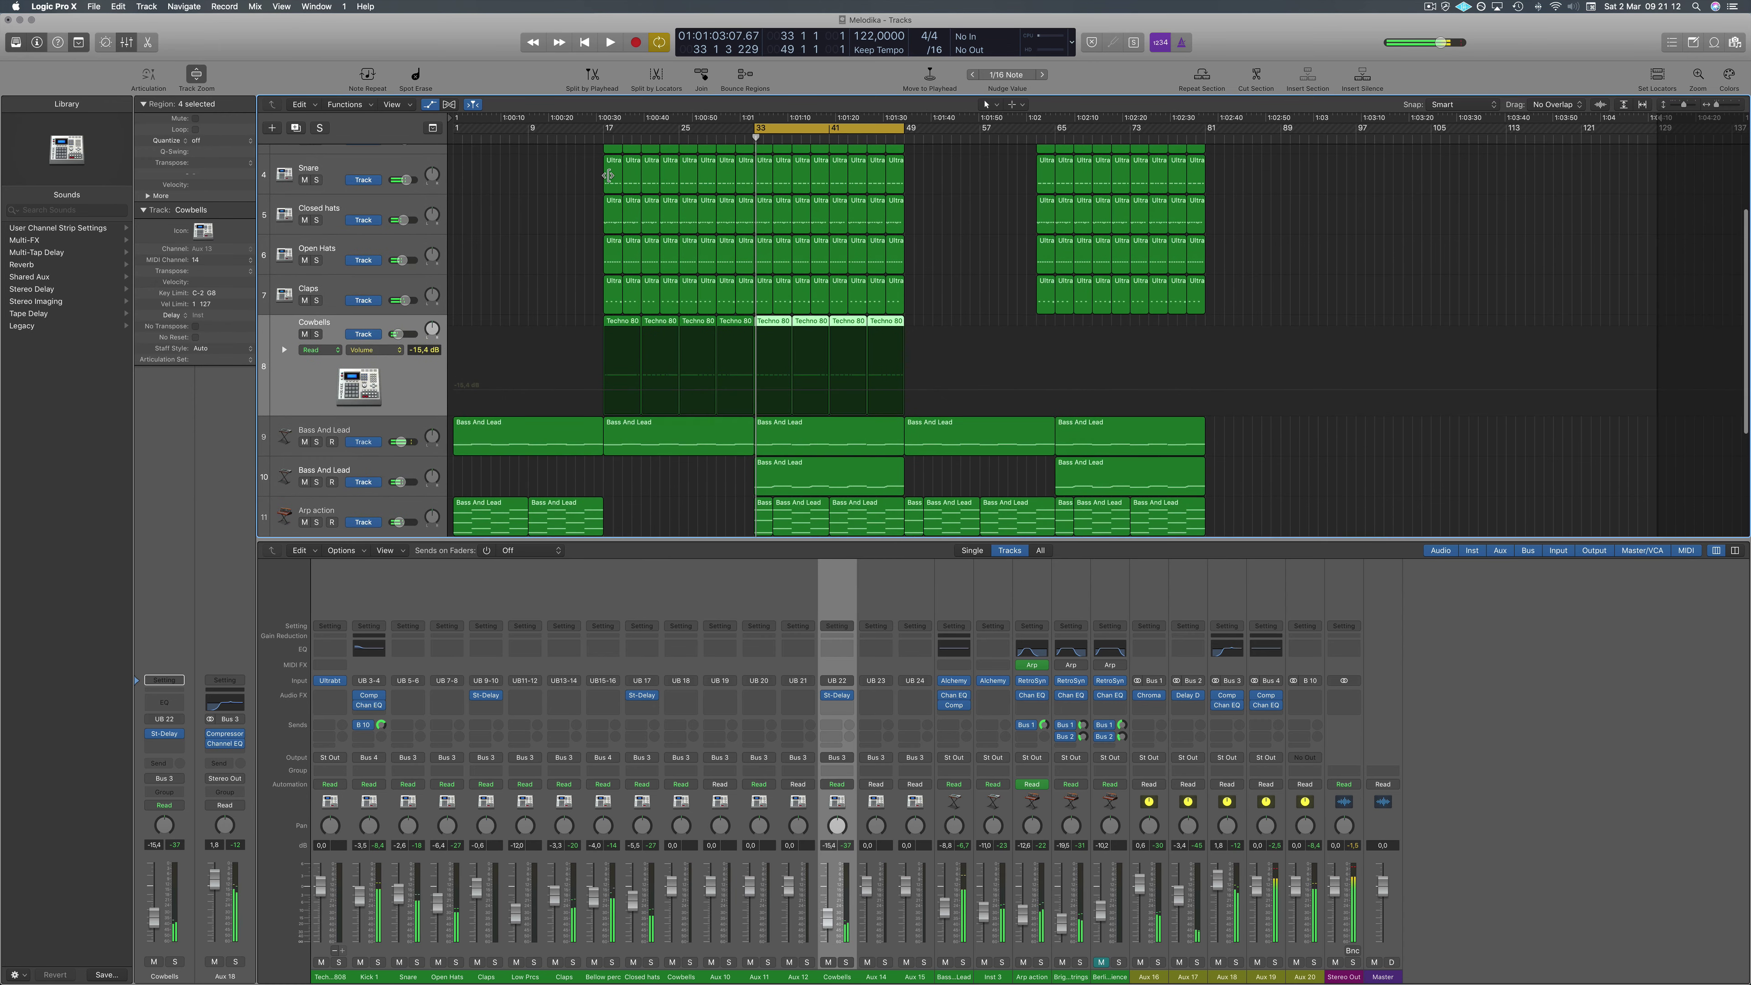
left_click(316, 443)
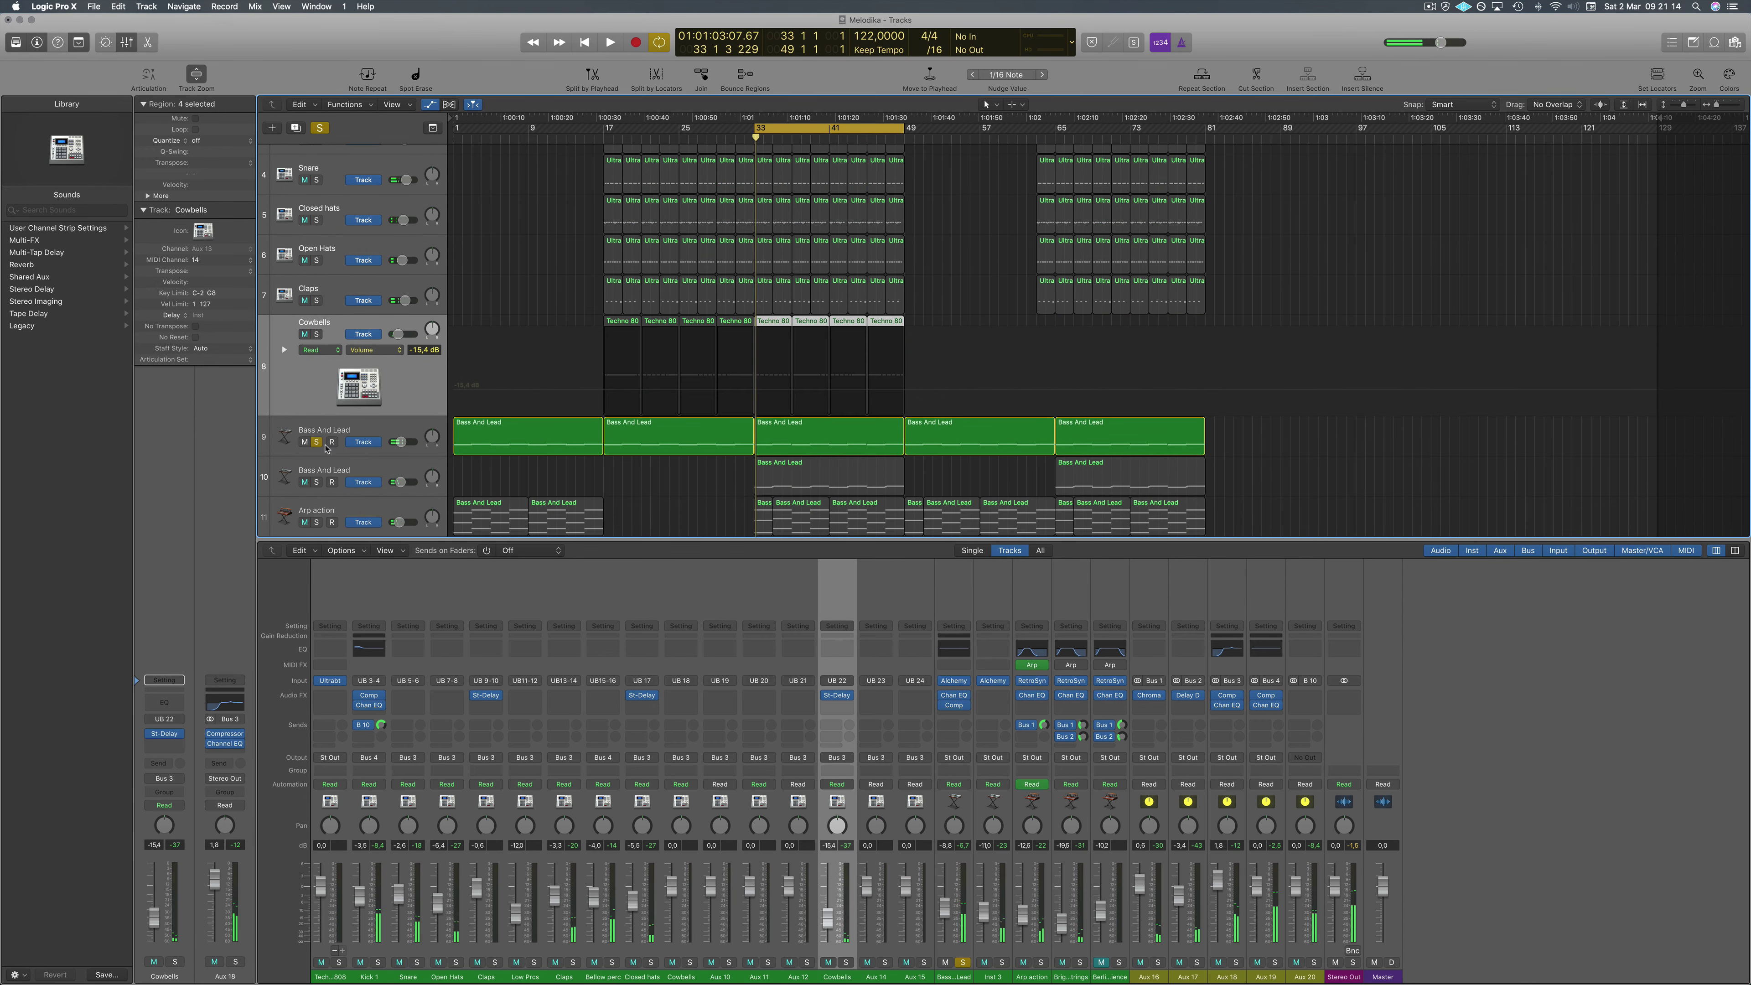
left_click(376, 432)
key("space")
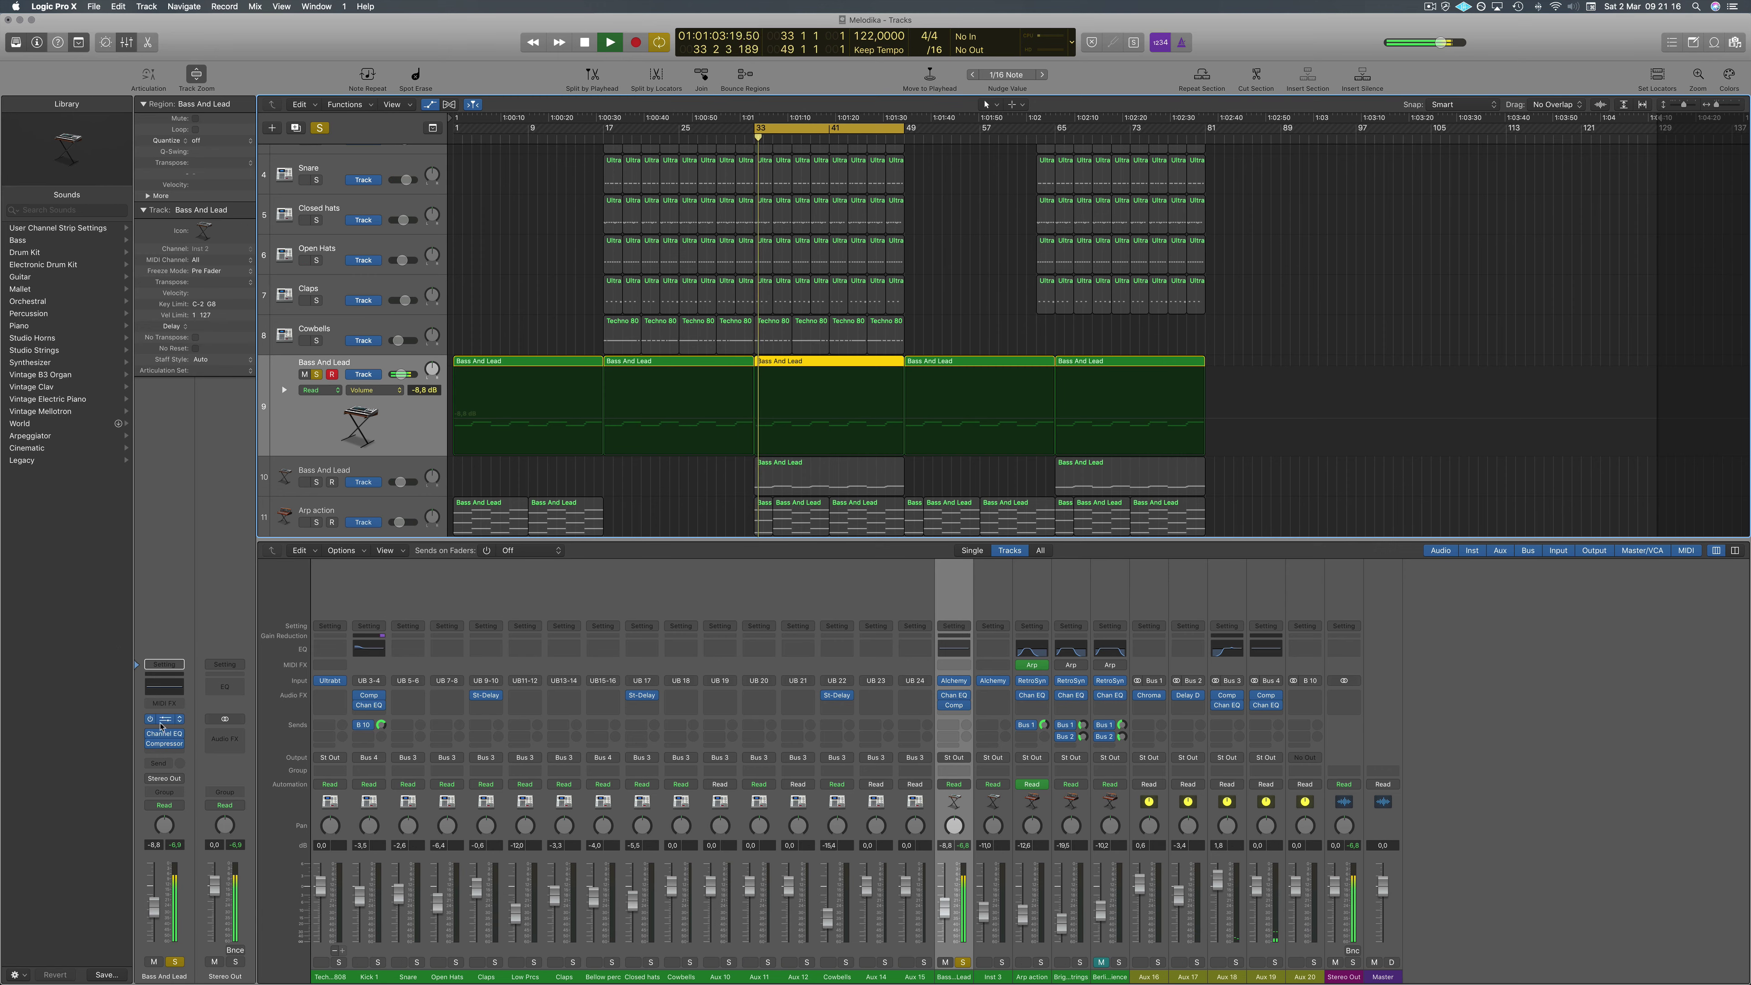
left_click(166, 721)
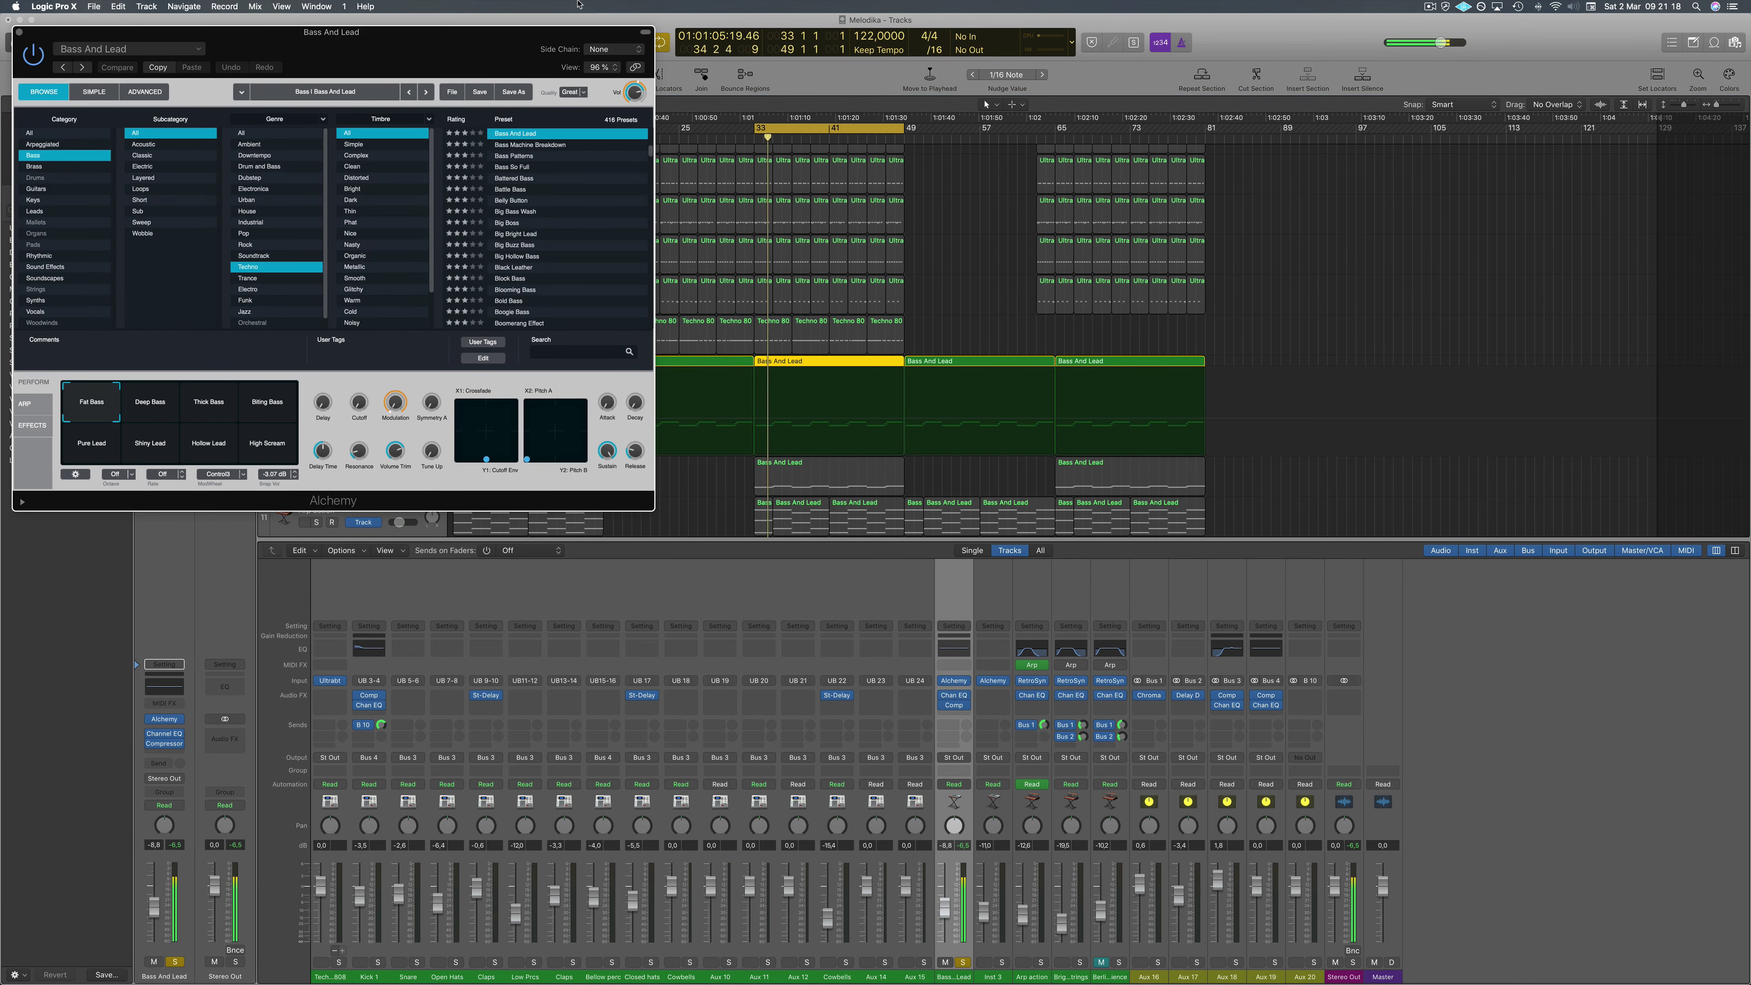
mouse_move(464, 34)
left_mouse_down()
mouse_move(549, 32)
mouse_move(460, 24)
left_mouse_up()
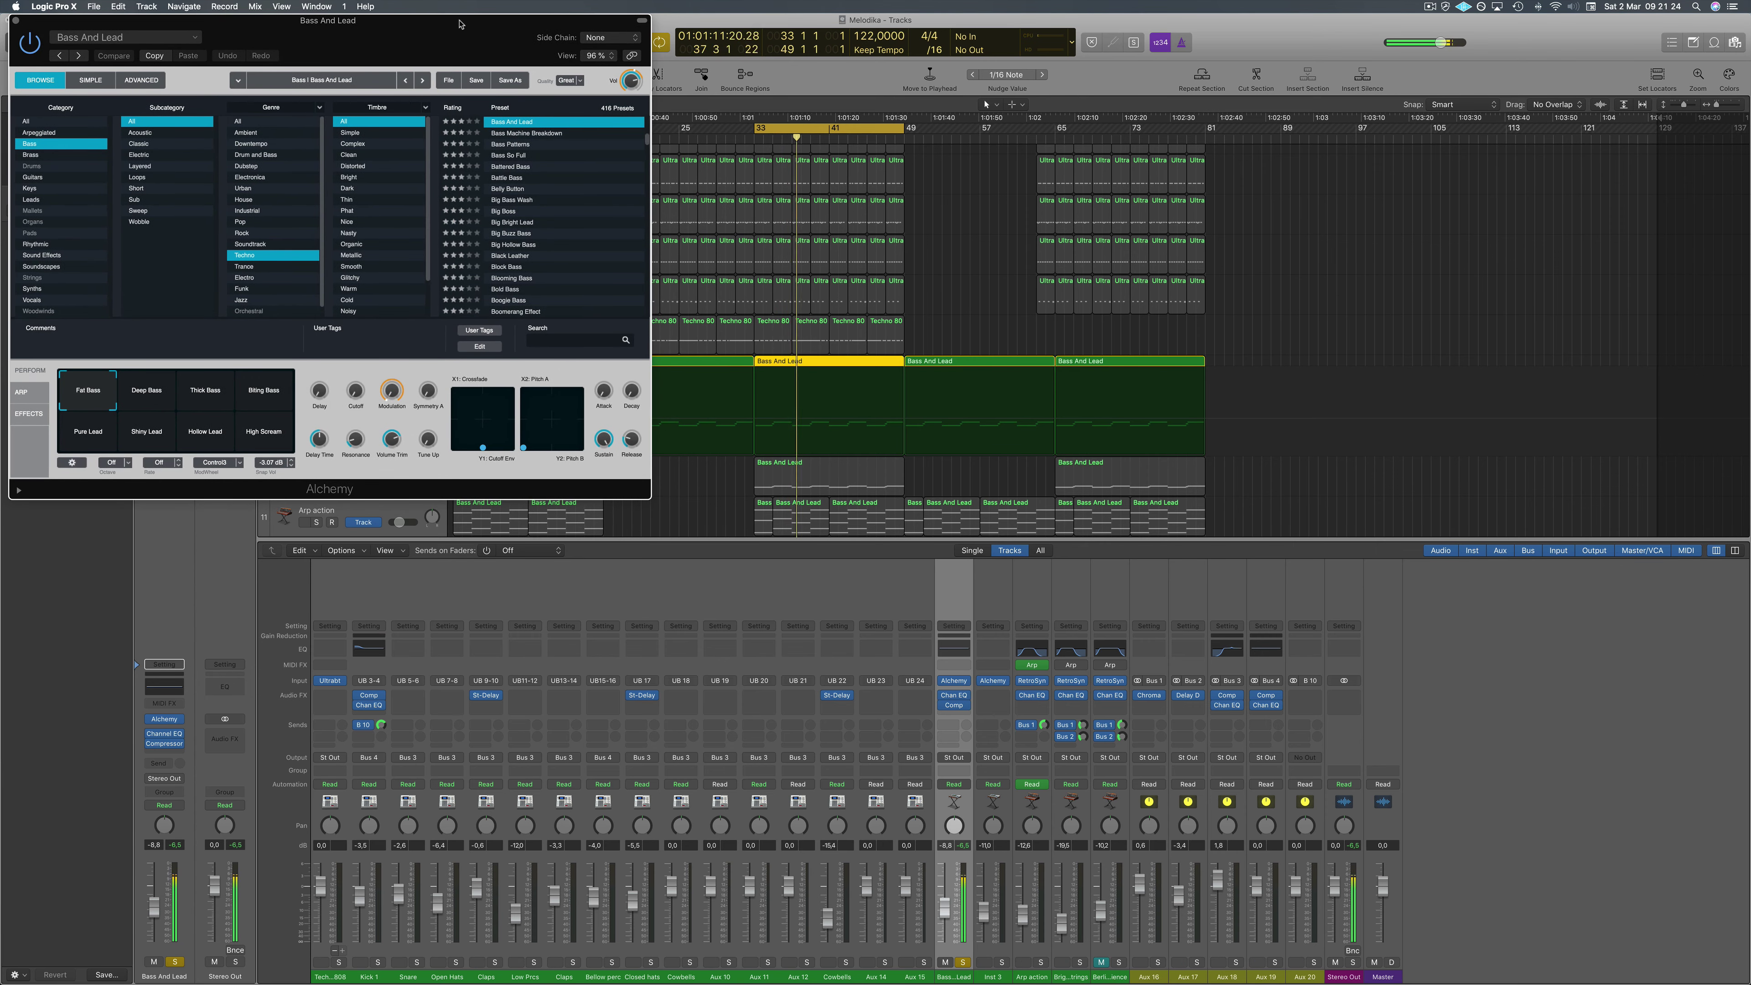
left_click_drag(447, 31, 478, 31)
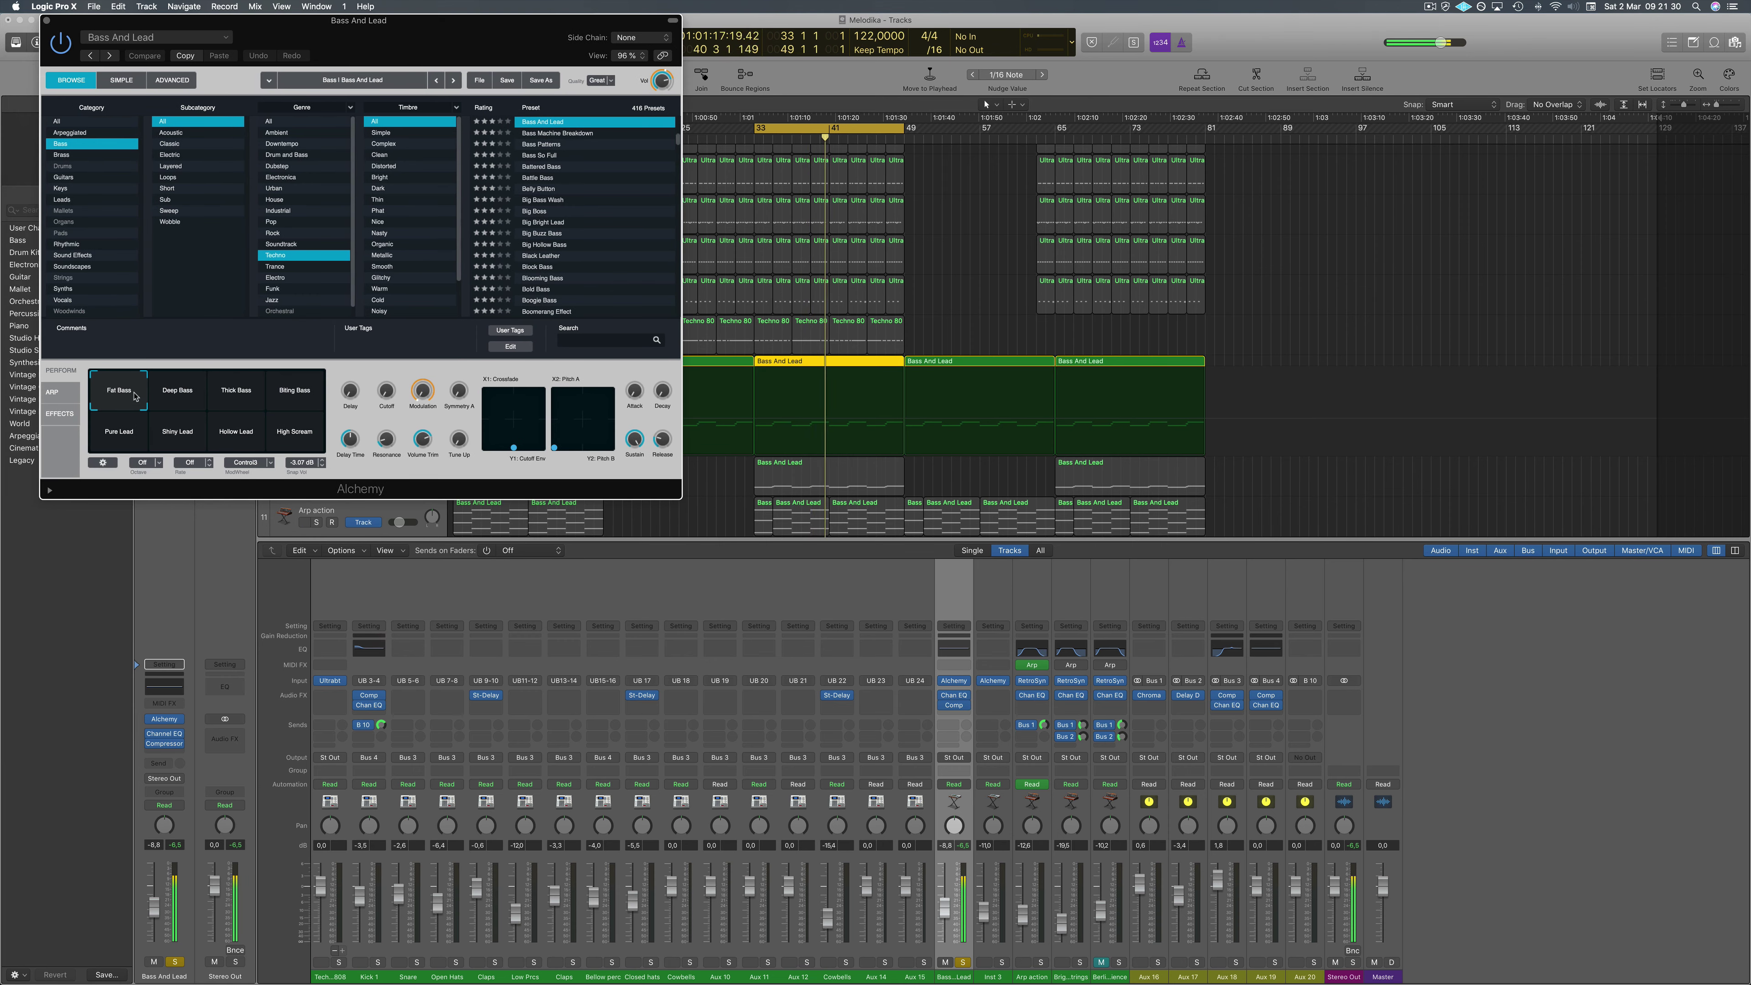
left_click(177, 396)
left_click(242, 396)
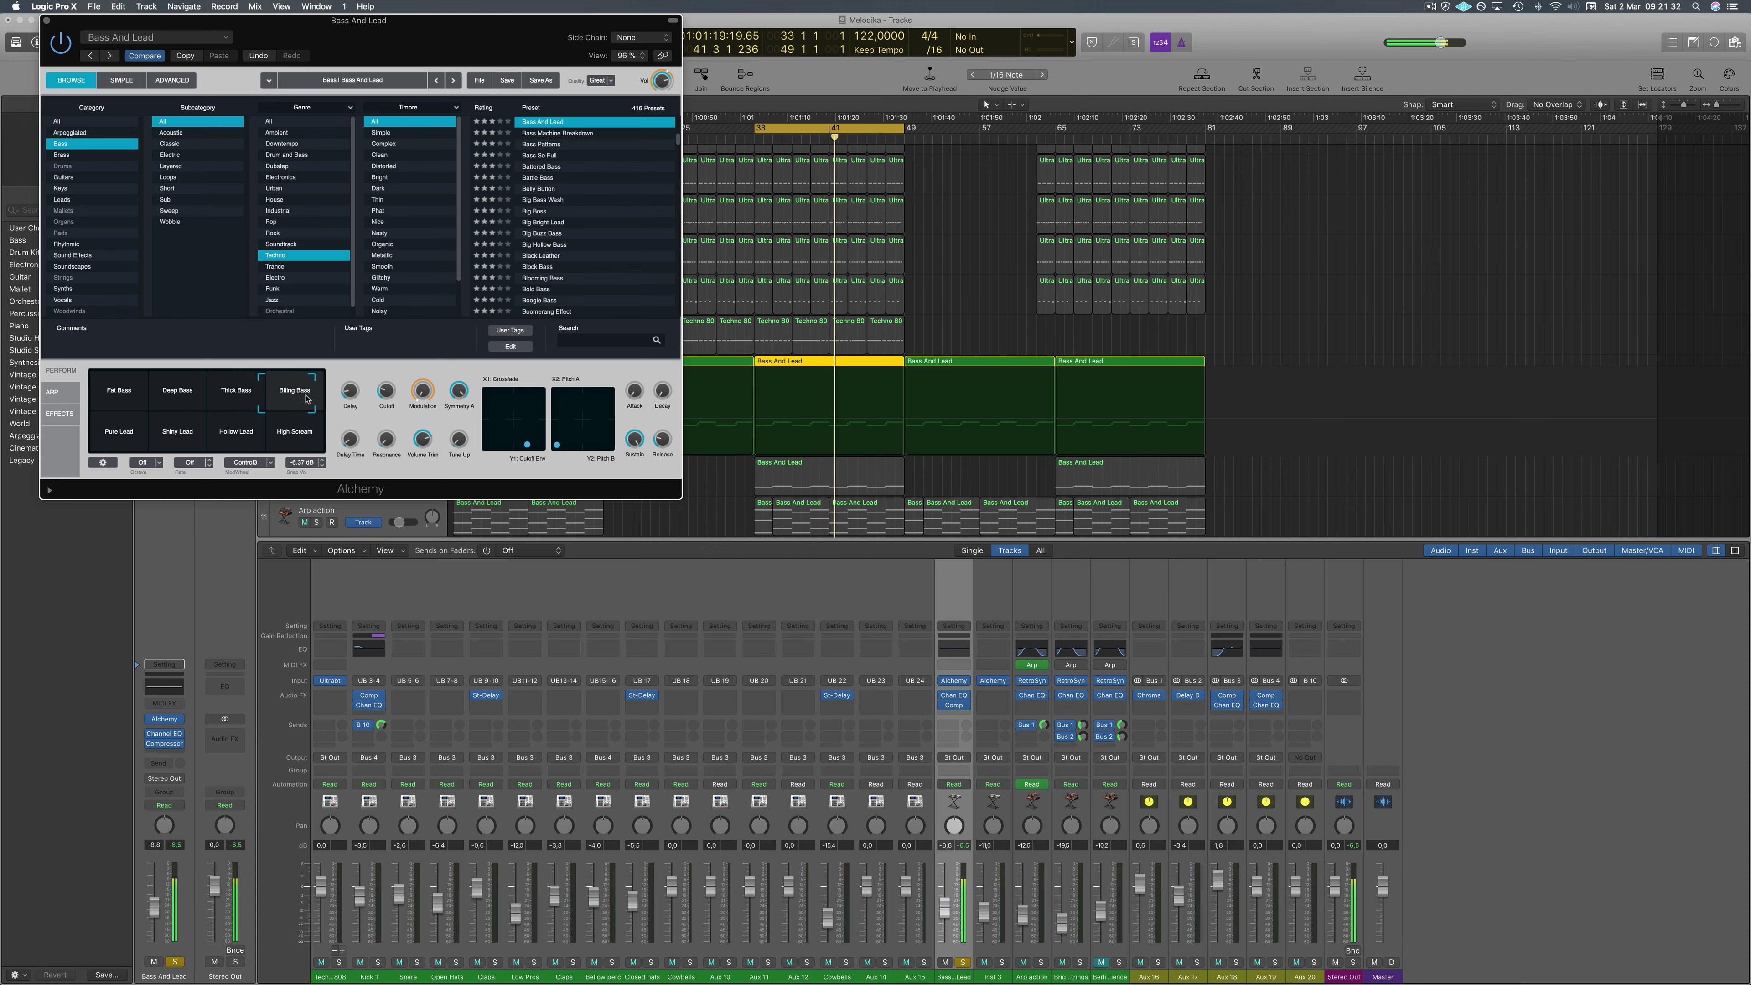
left_click(316, 437)
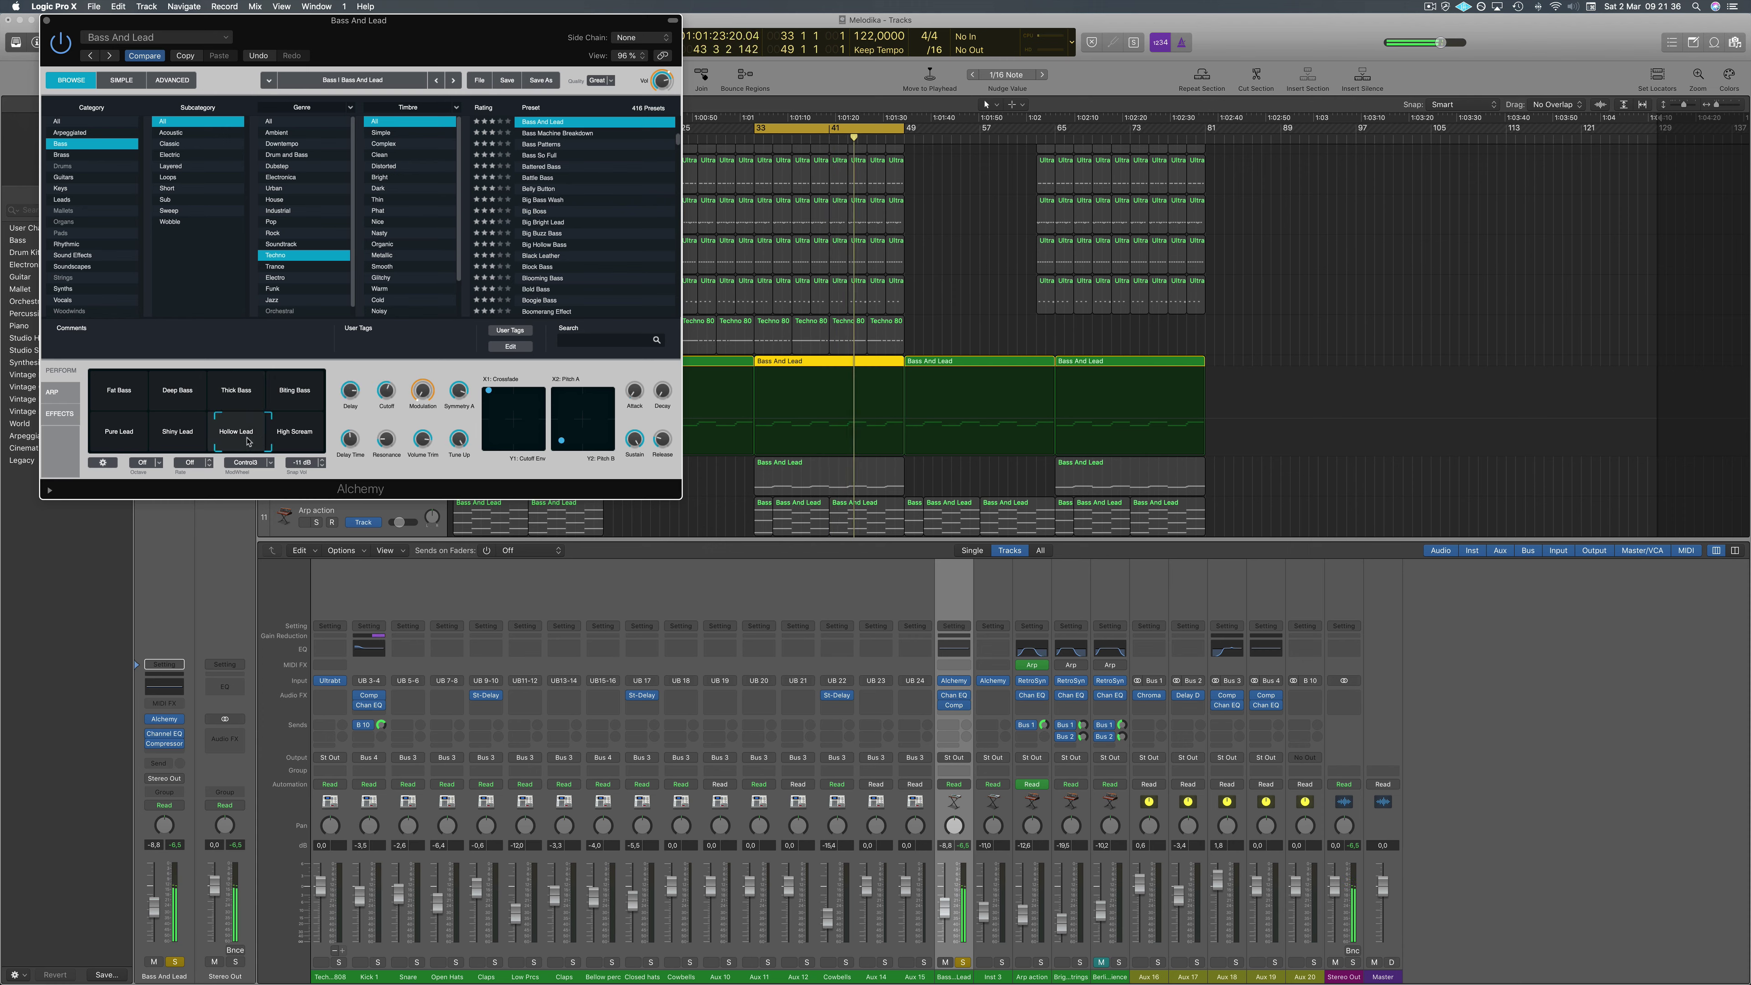
left_click(158, 423)
left_click_drag(158, 422, 166, 418)
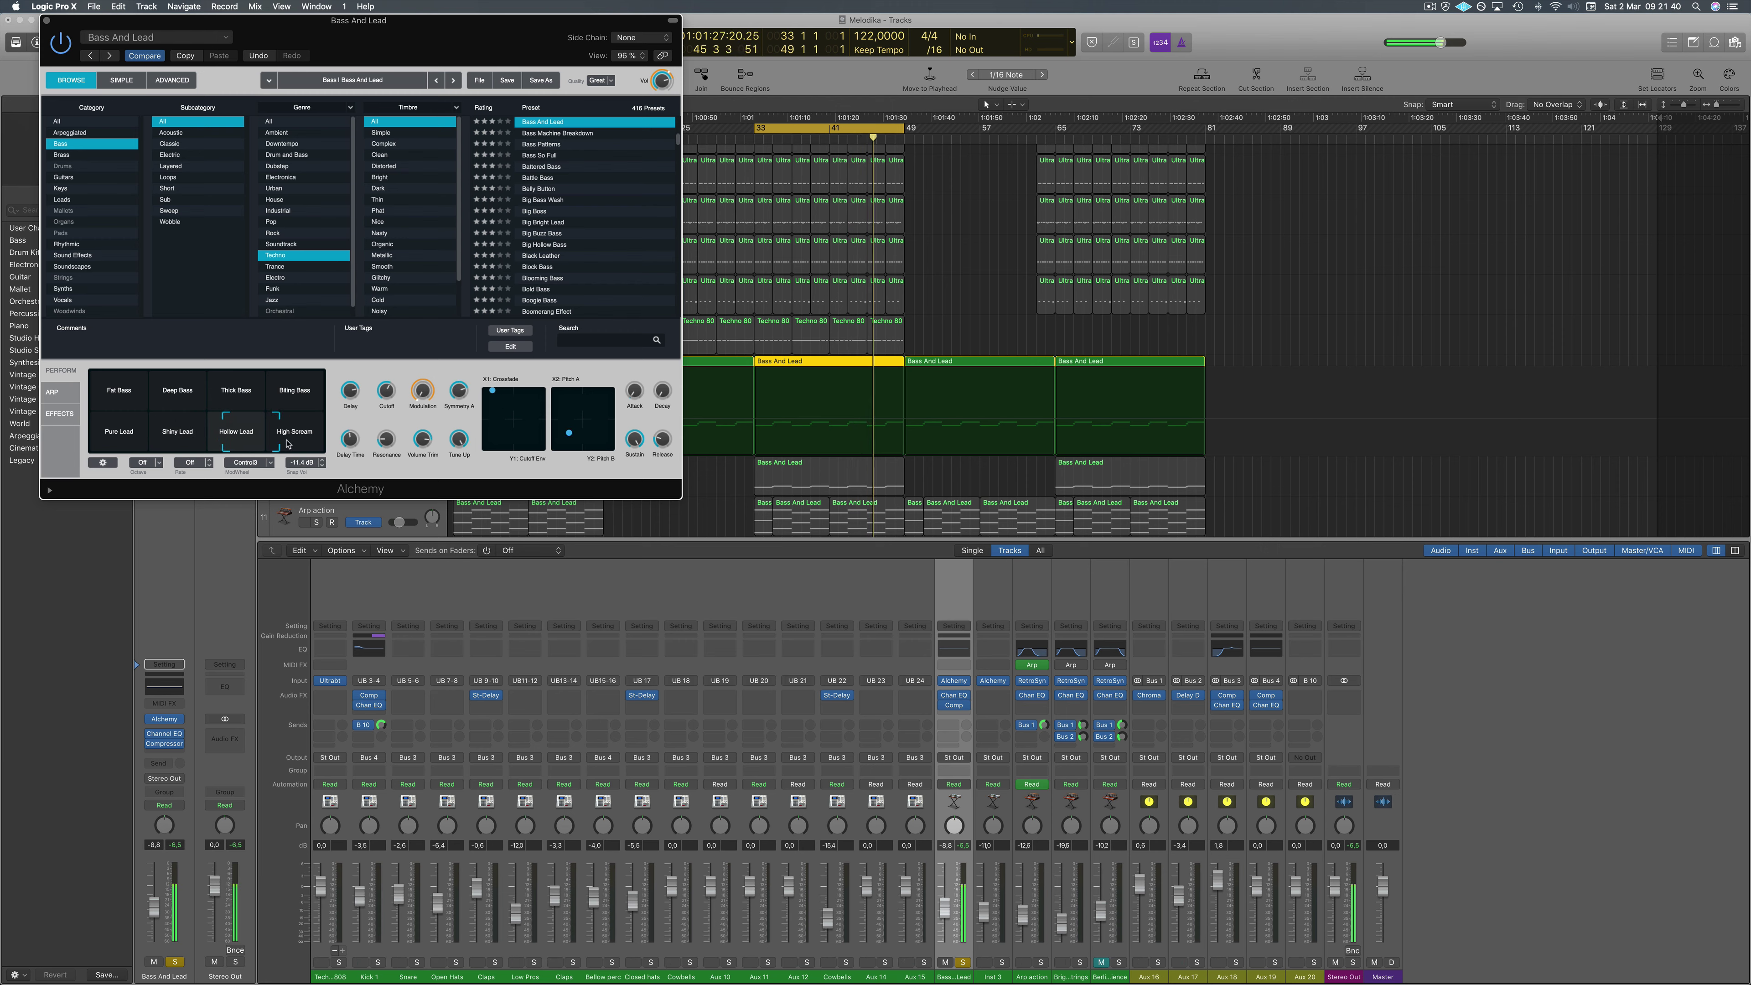
left_click(137, 397)
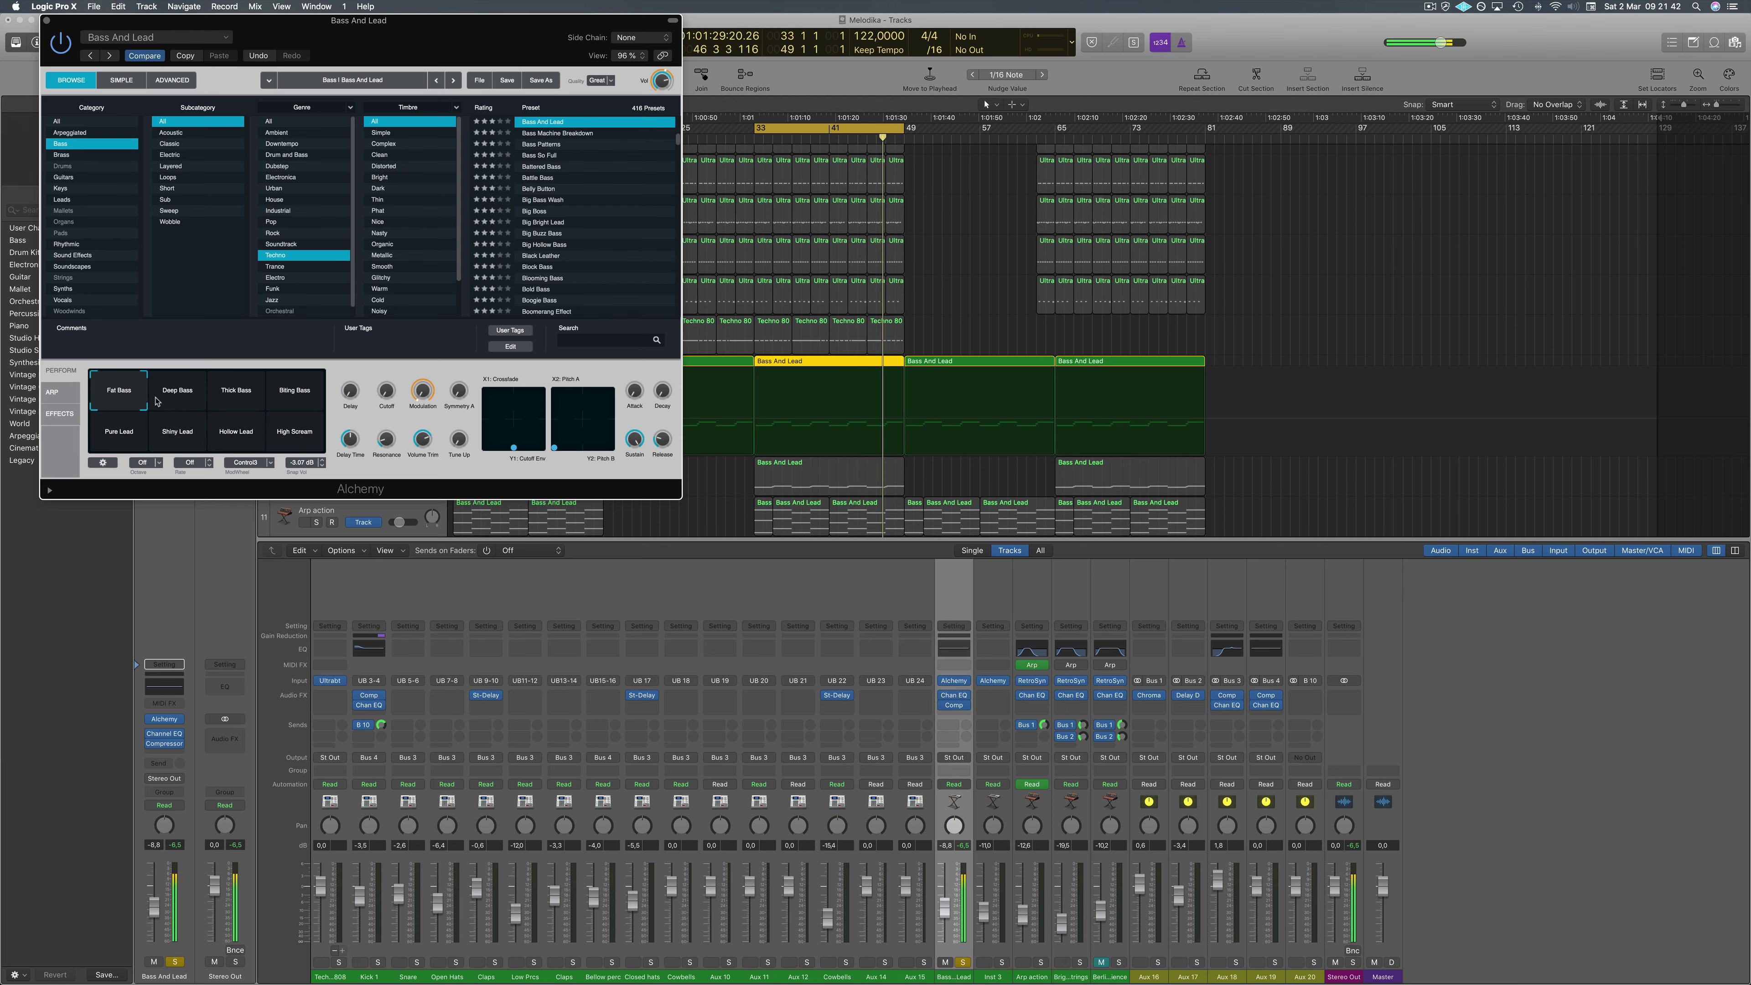
mouse_move(515, 449)
left_mouse_down()
mouse_move(542, 415)
mouse_move(485, 449)
mouse_move(543, 414)
mouse_move(493, 455)
left_mouse_up()
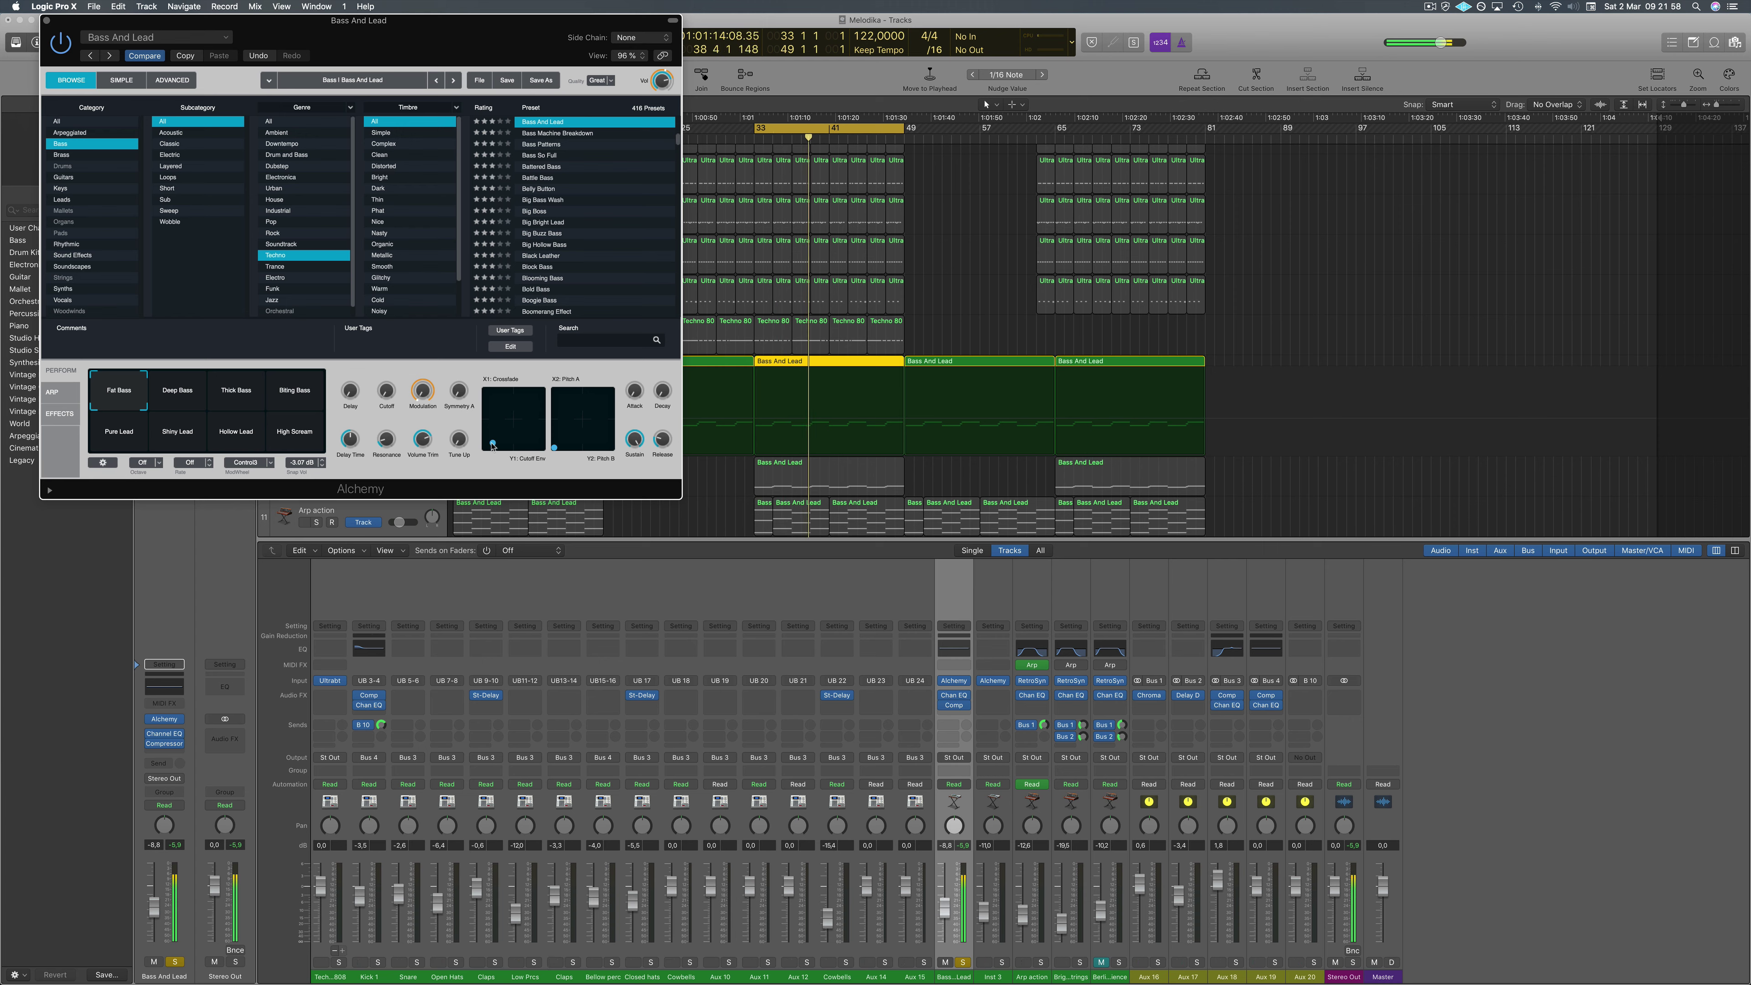
left_click_drag(492, 445, 508, 427)
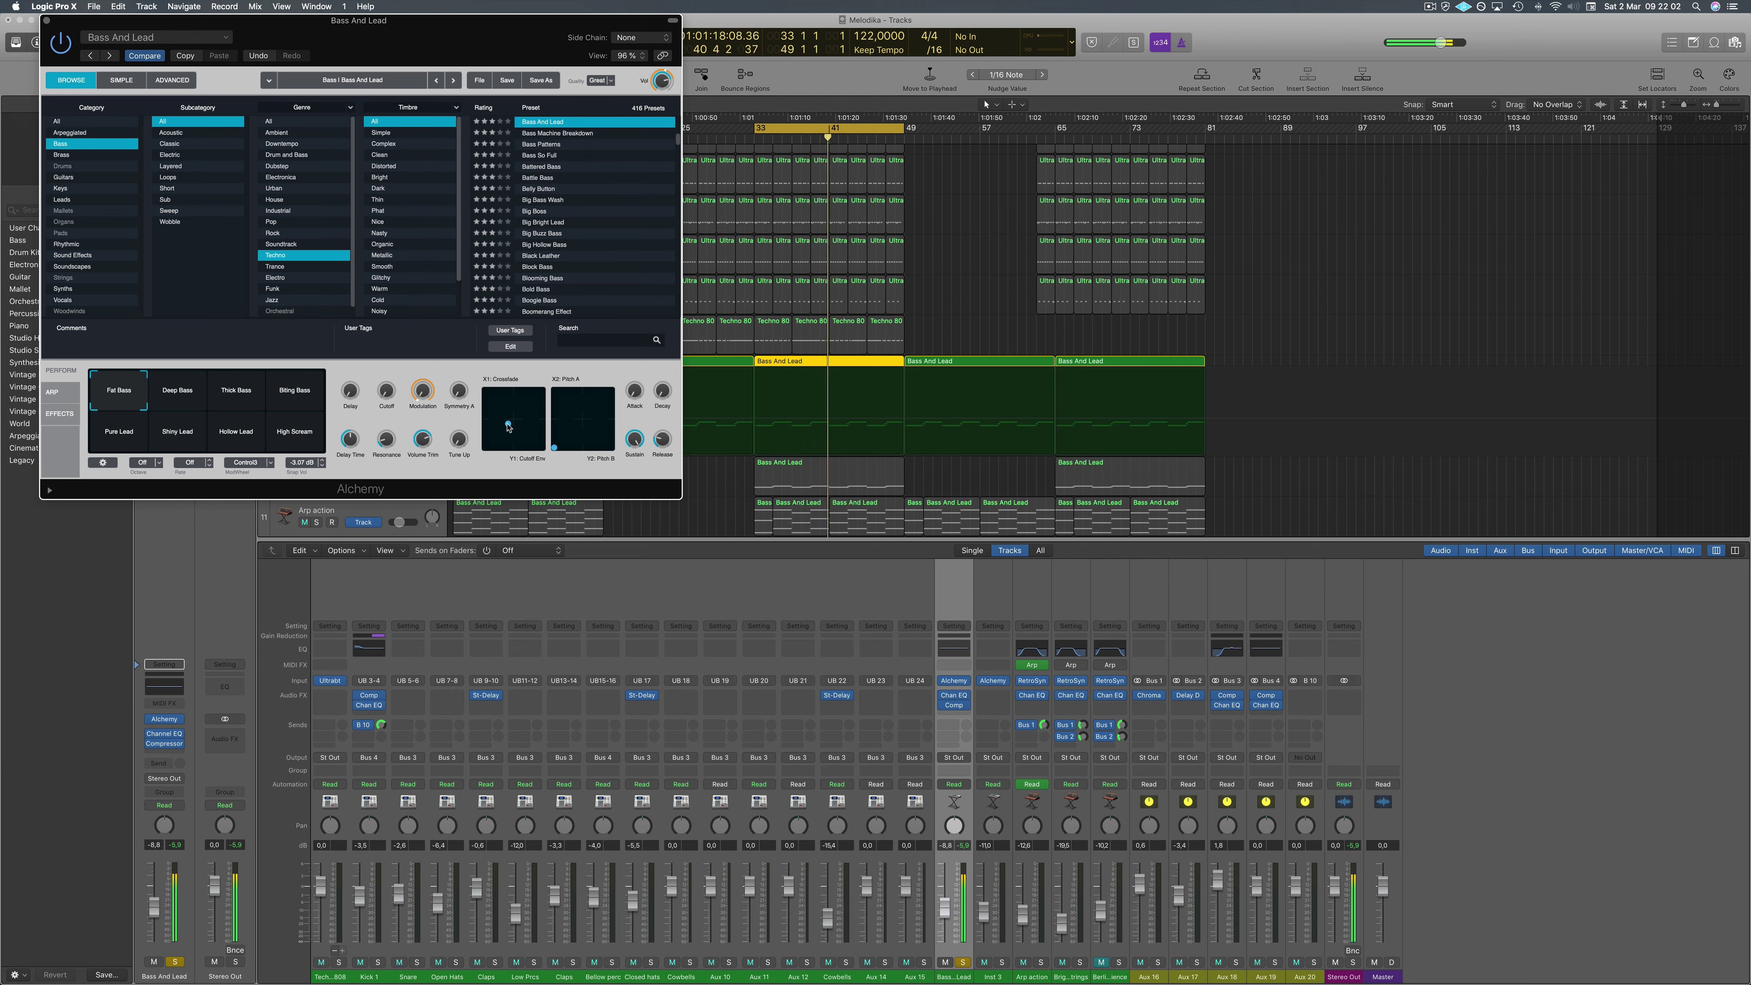
left_click_drag(152, 62, 183, 62)
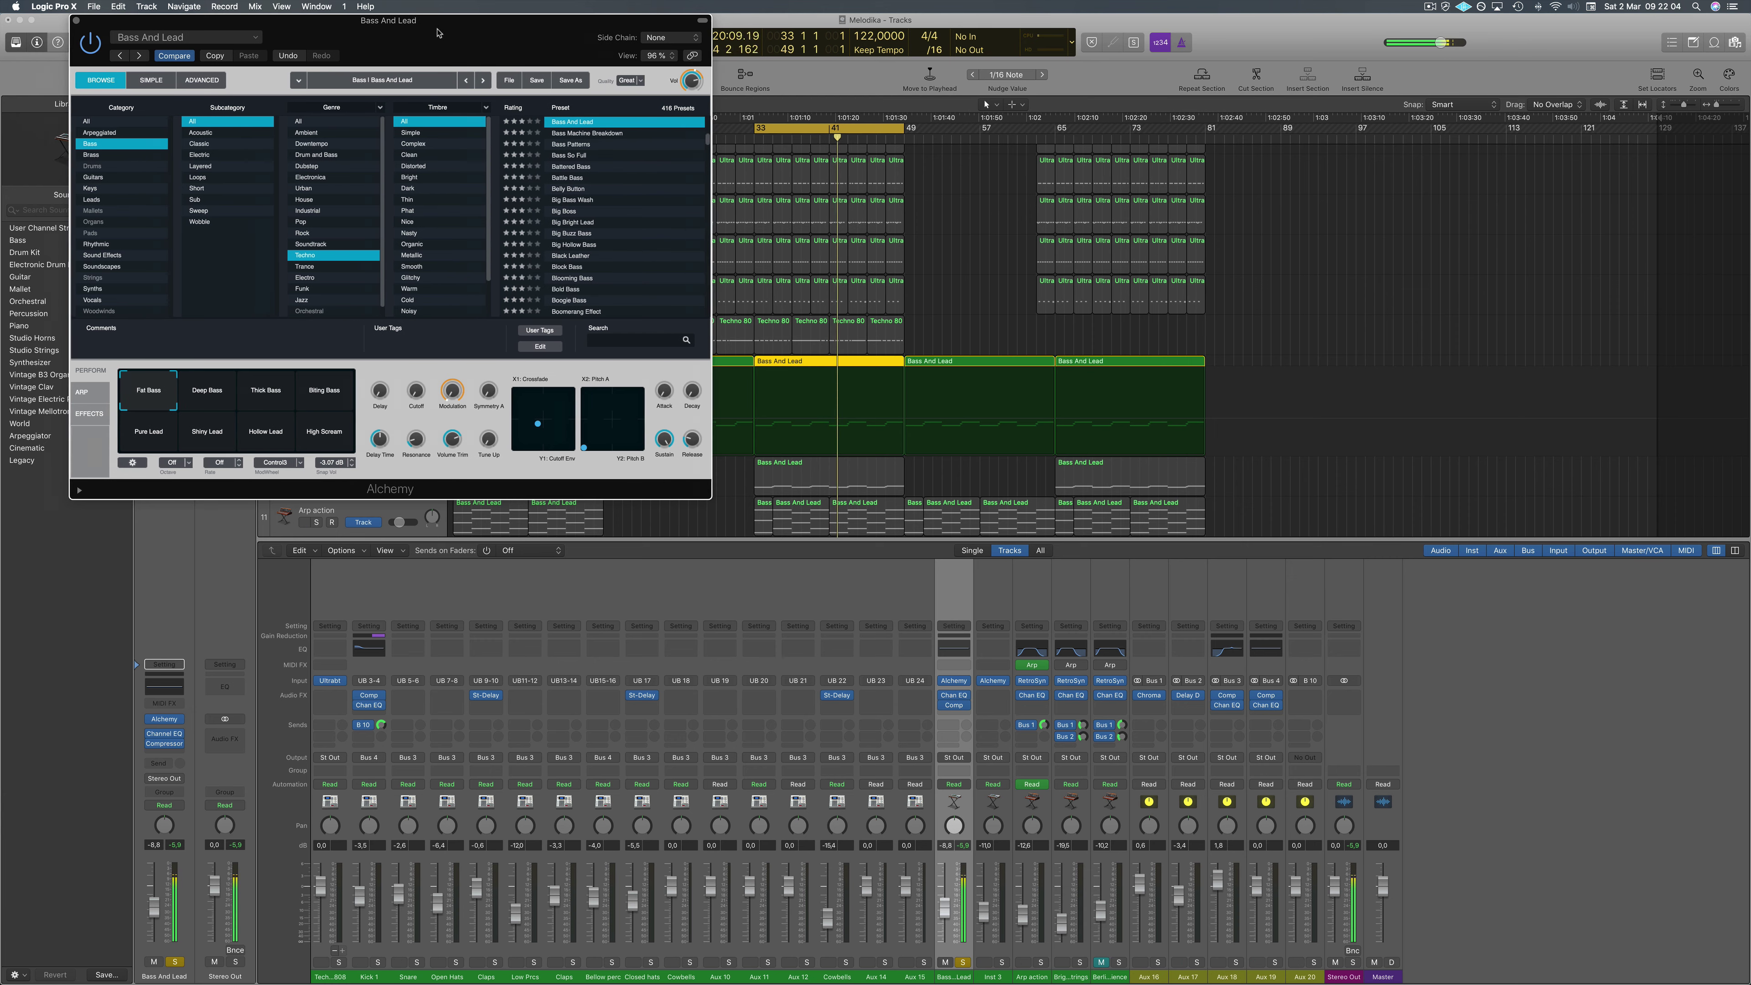
left_click(174, 57)
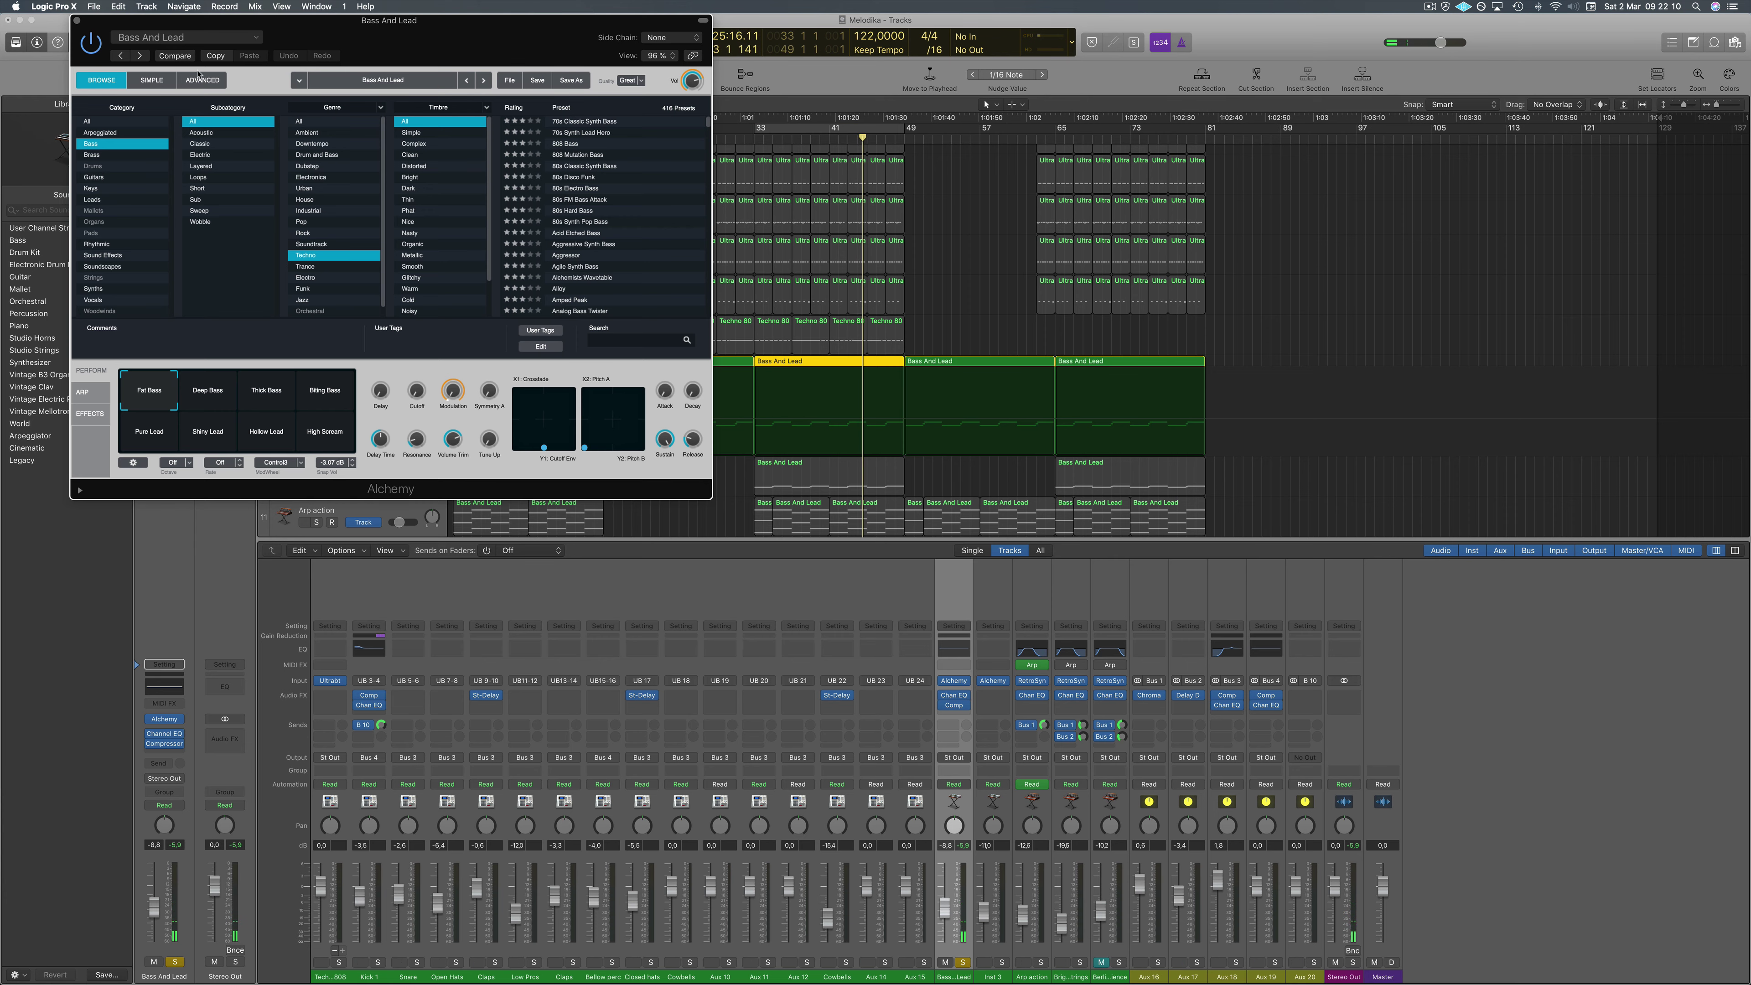
left_click_drag(459, 34, 1092, 281)
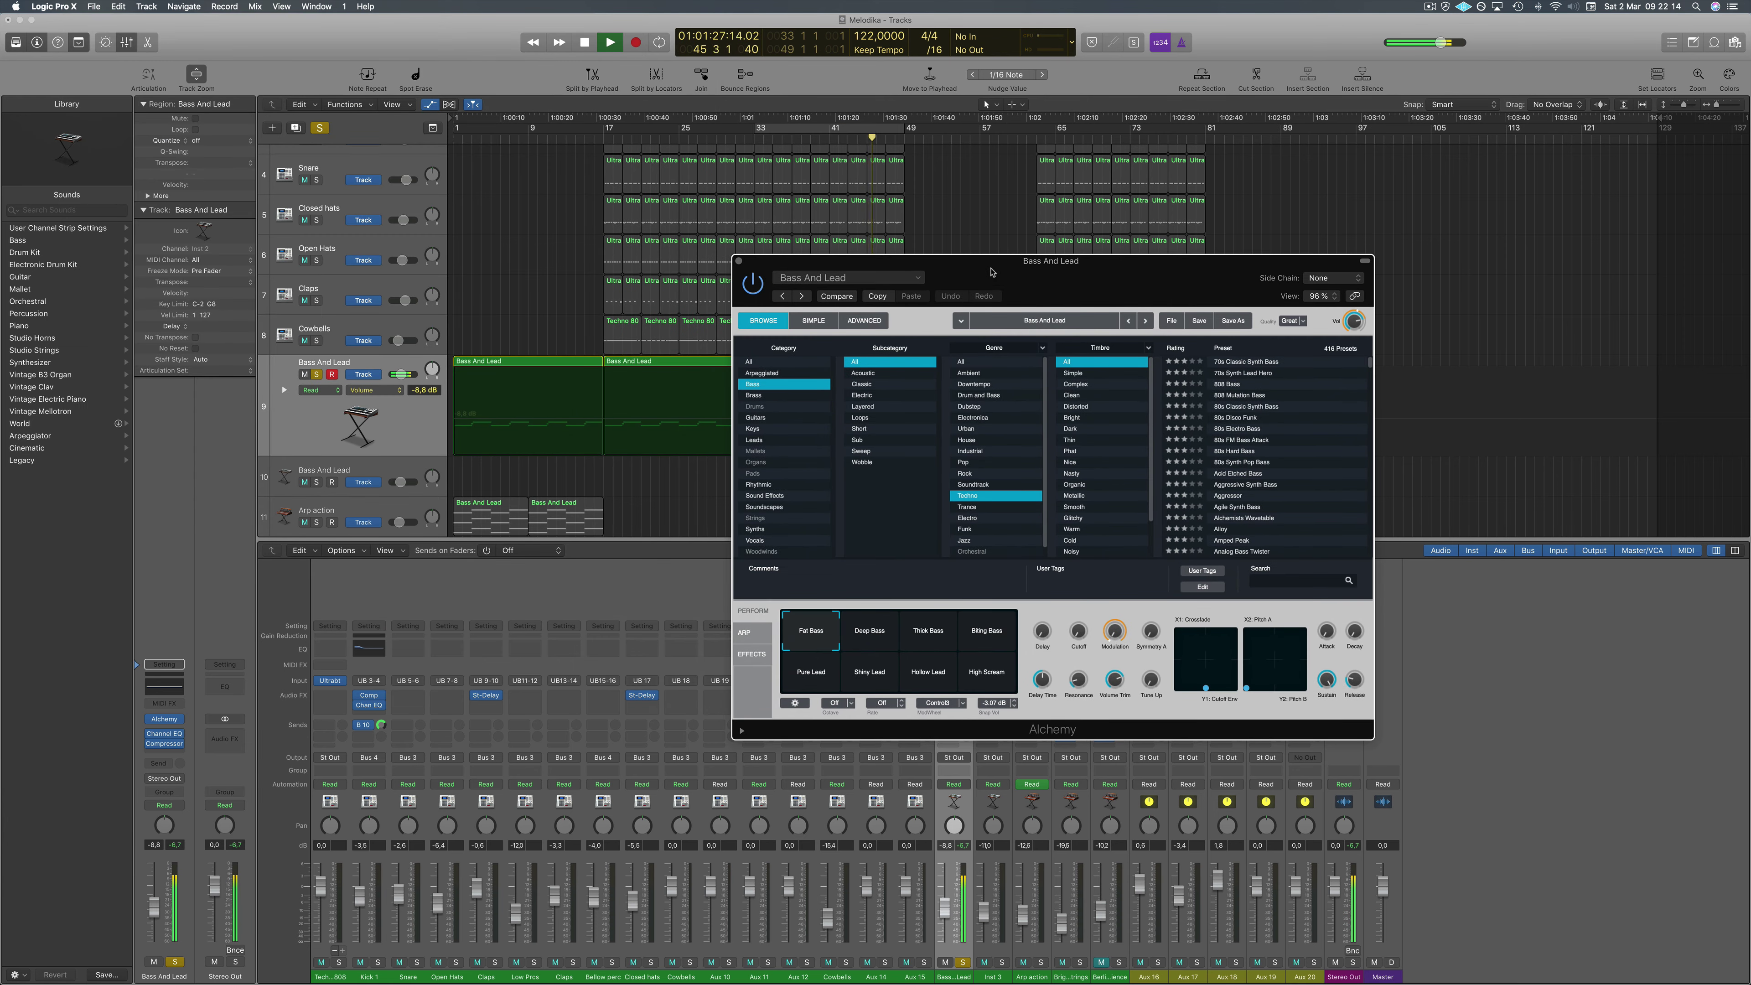
left_click_drag(984, 270, 604, 235)
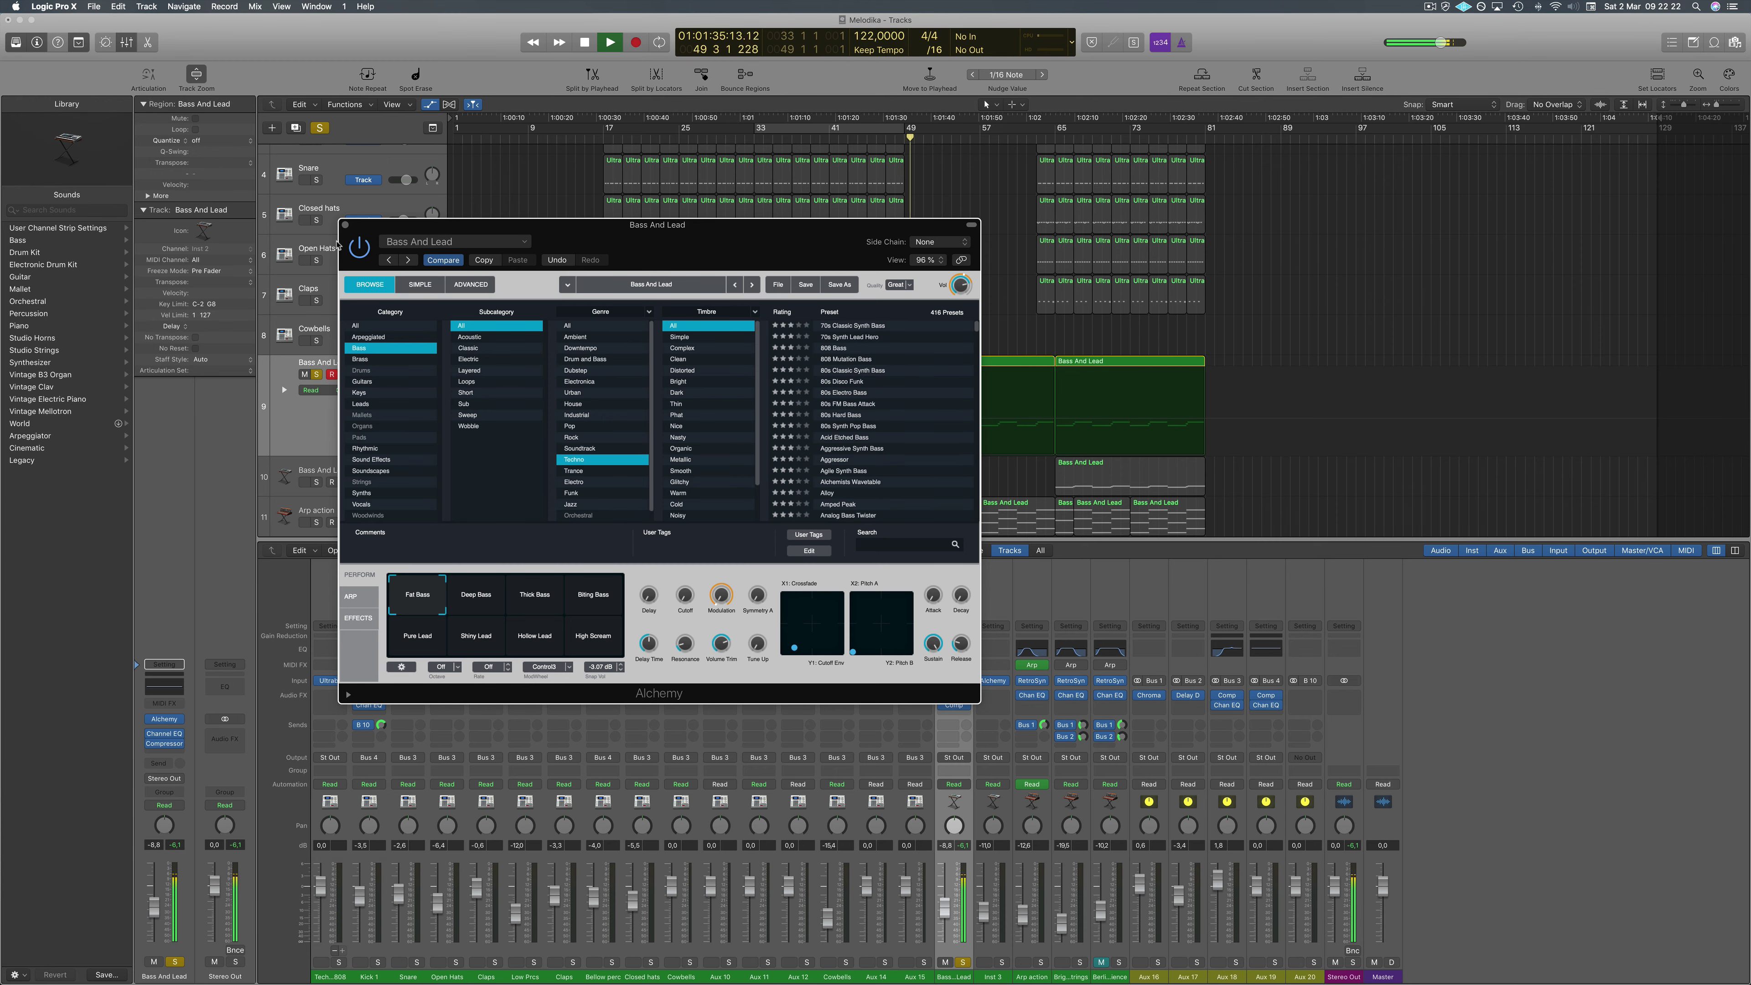
Close the synth, loop bars 33–49 and switch the solo to the second Bass And Lead track.
key("v")
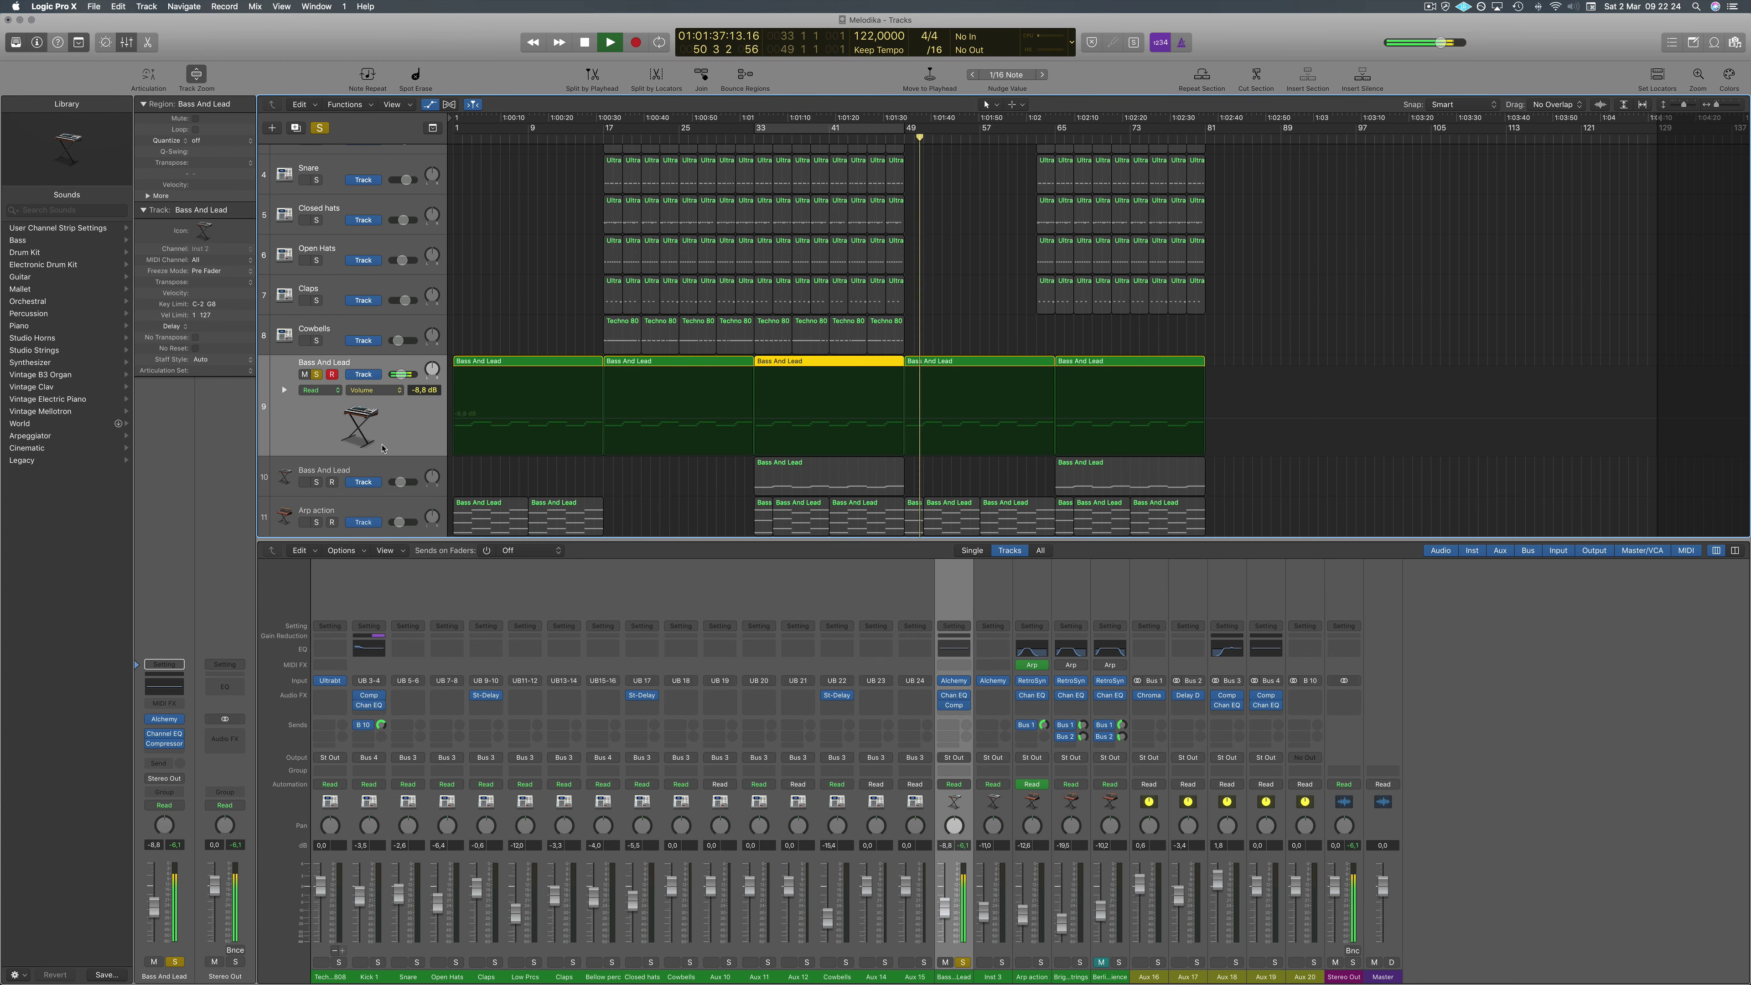
left_click(838, 136)
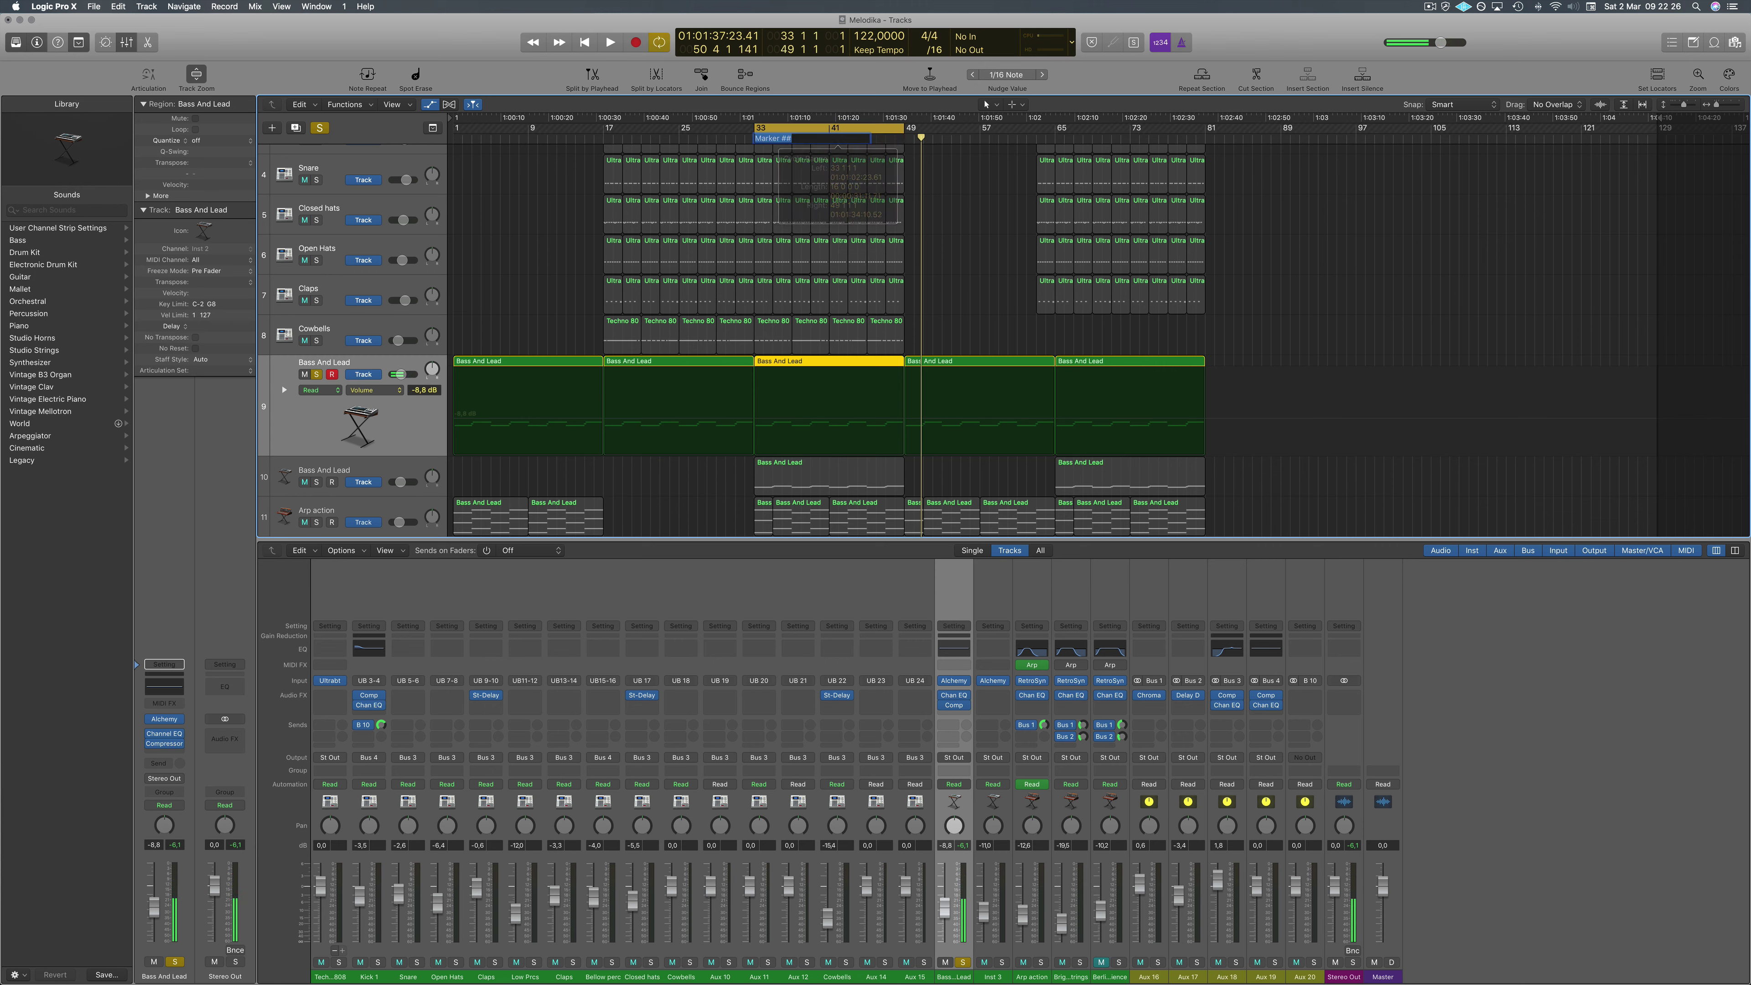
left_click(316, 486)
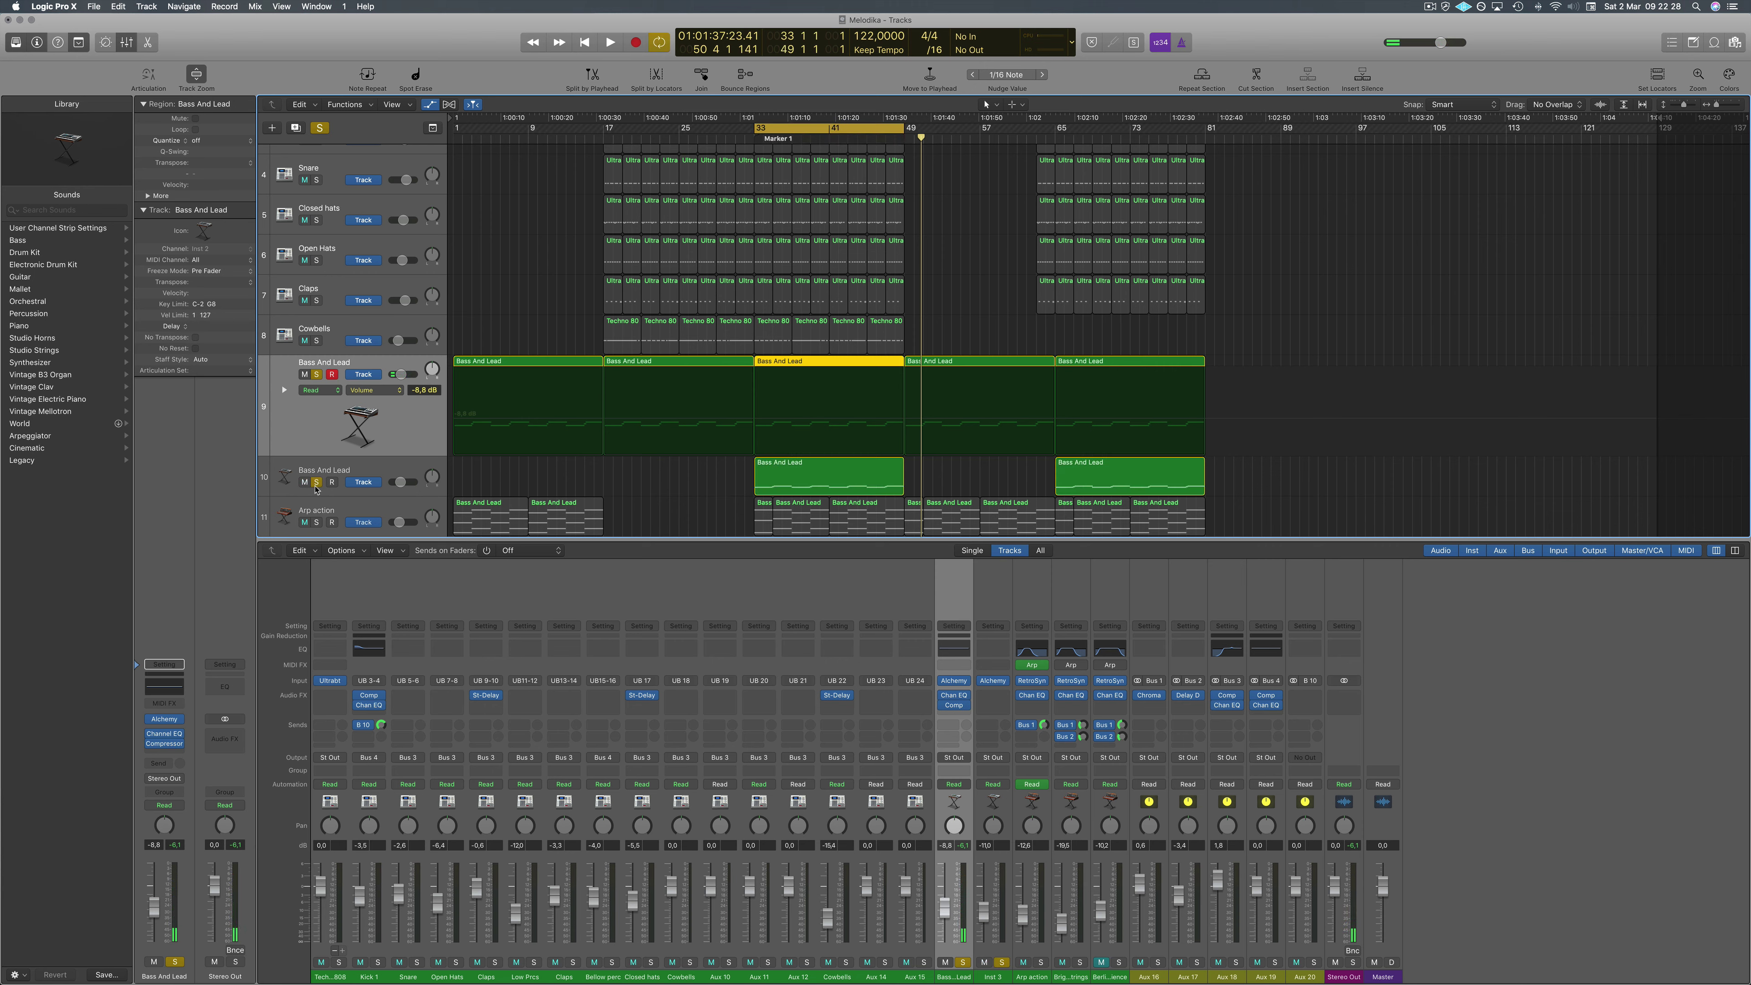
left_click(316, 374)
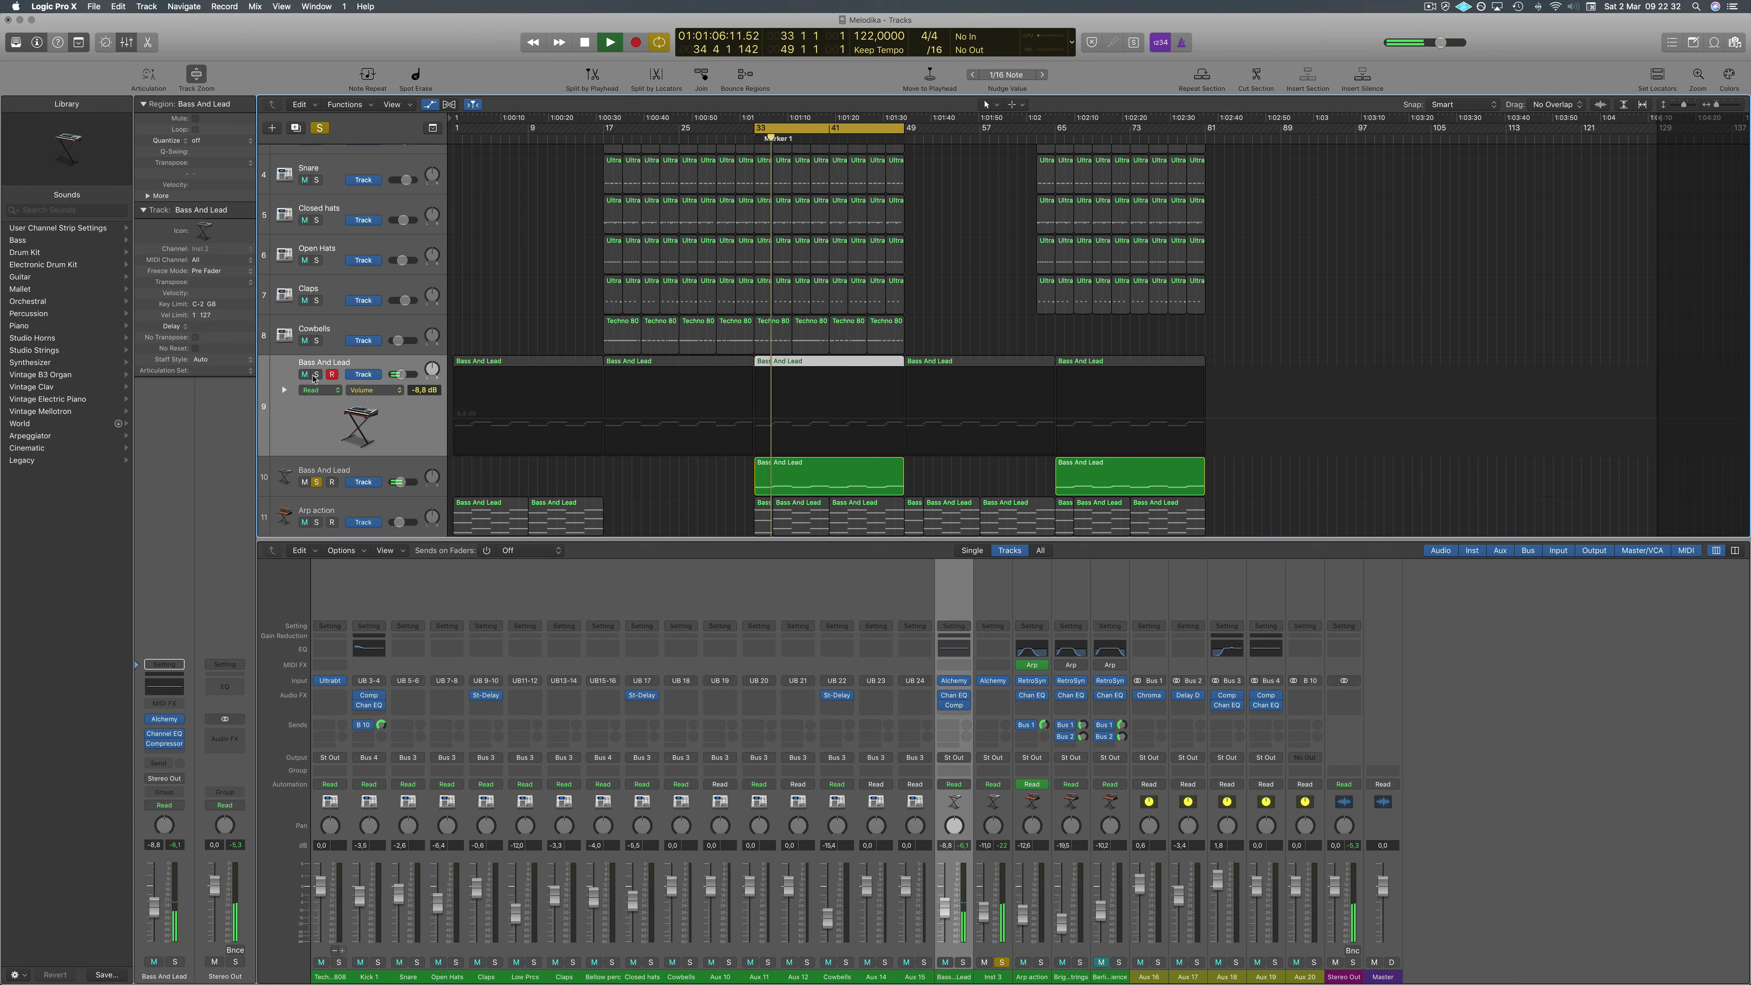
left_click(369, 469)
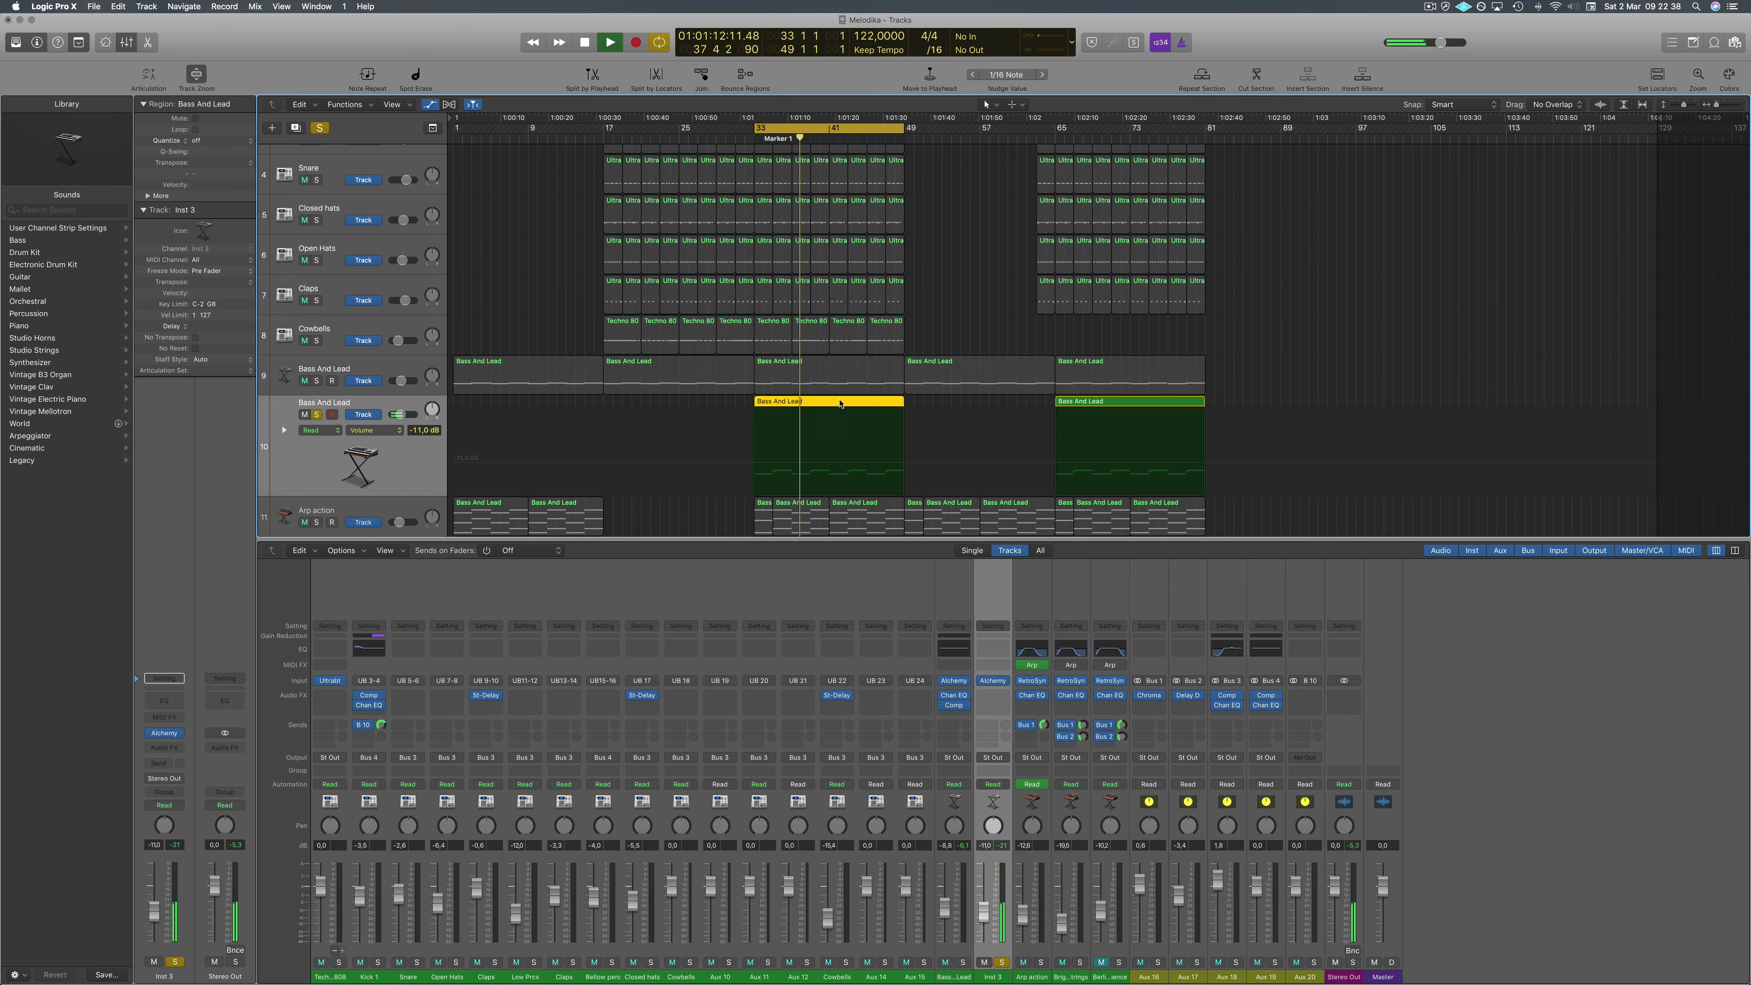
Show the Bass And Lead regions' notes for tracks 9 and 10 in the Piano Roll.
key("p")
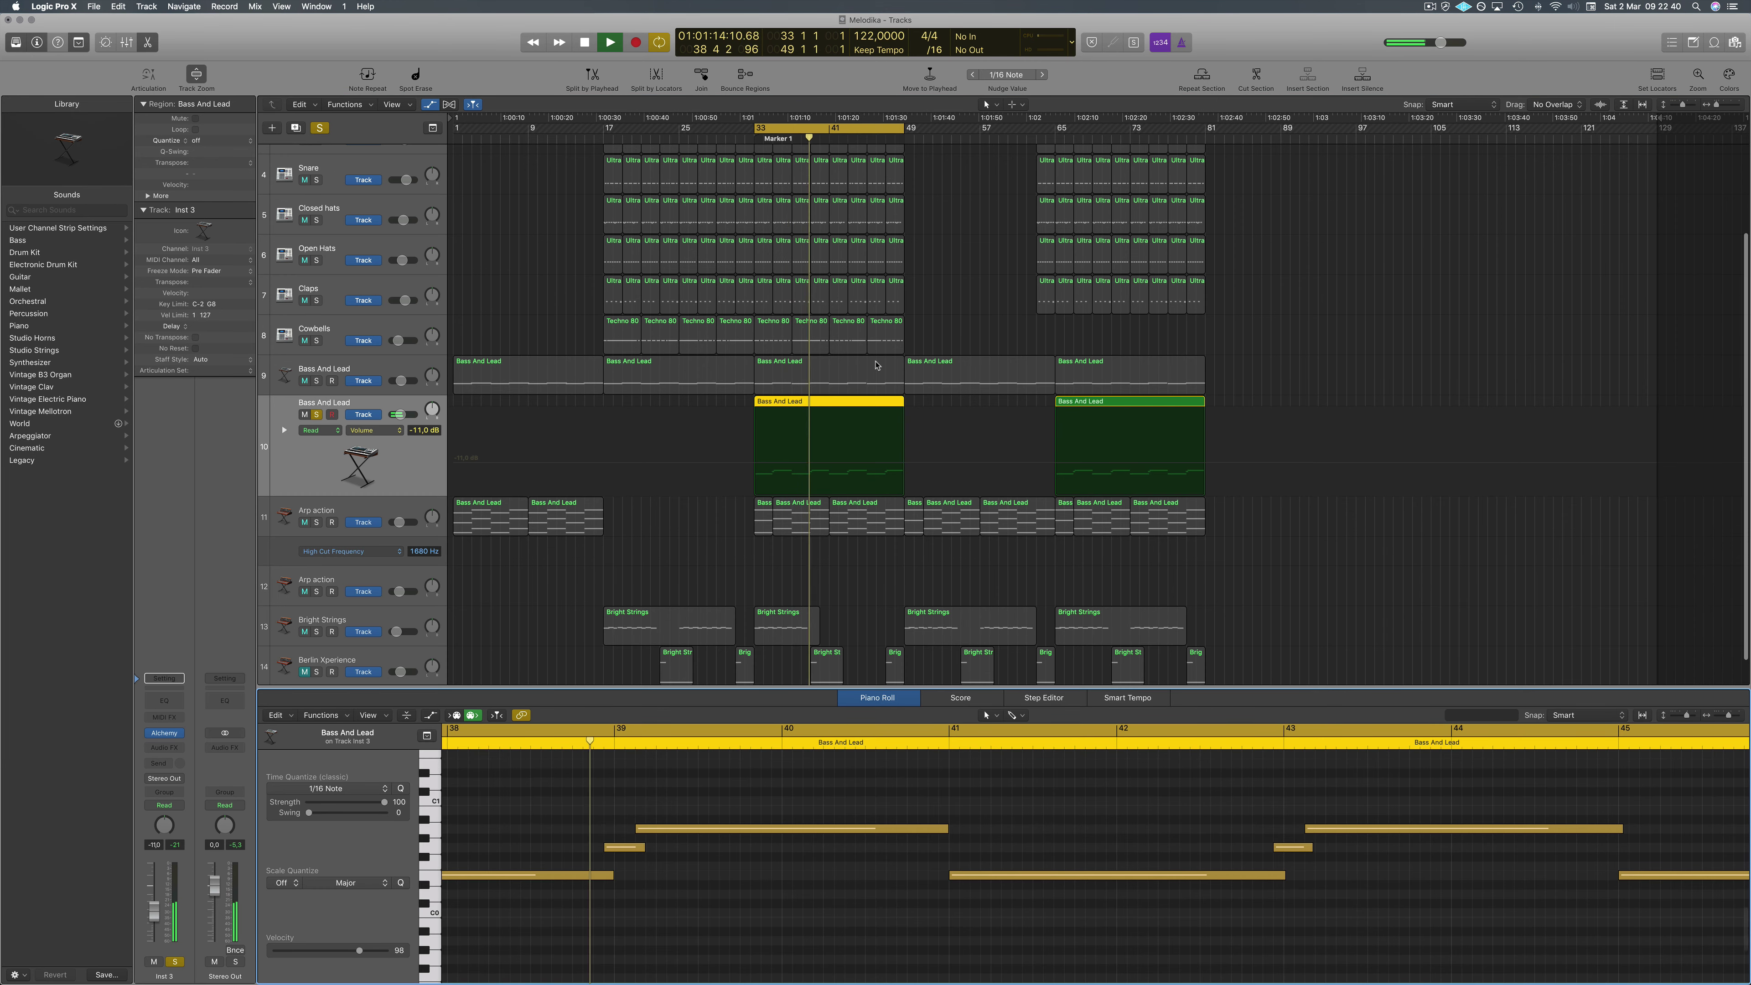
left_click(877, 365)
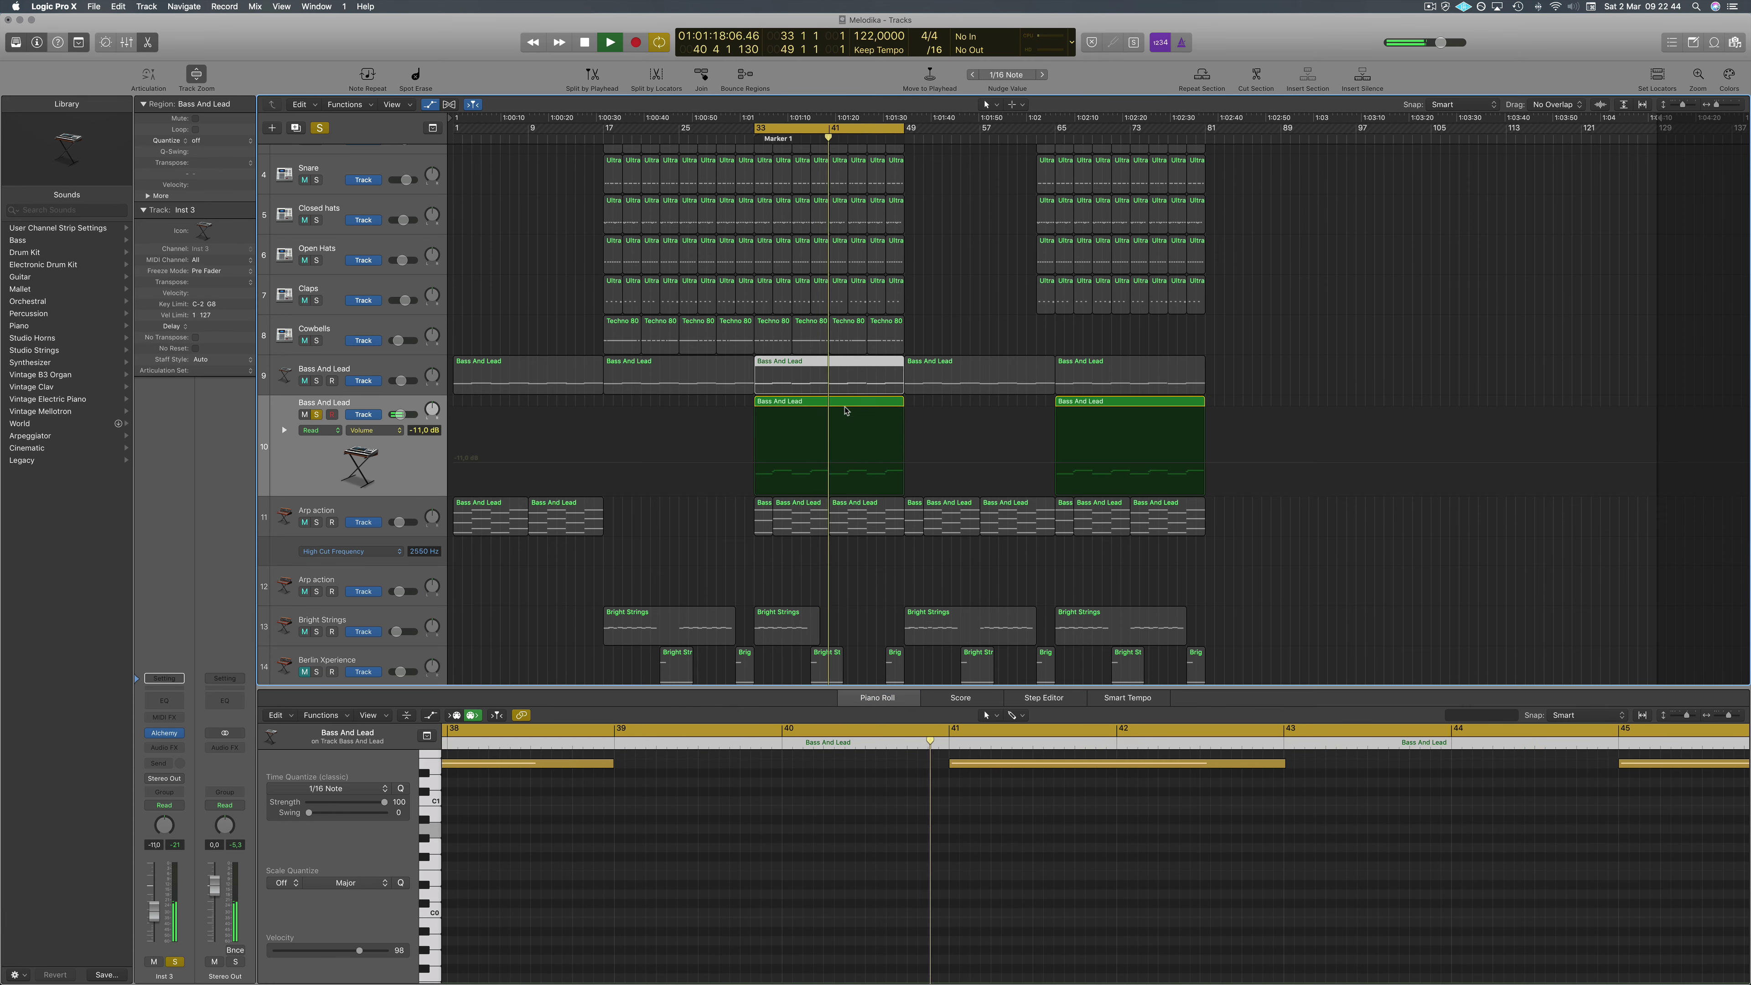
left_click(646, 458)
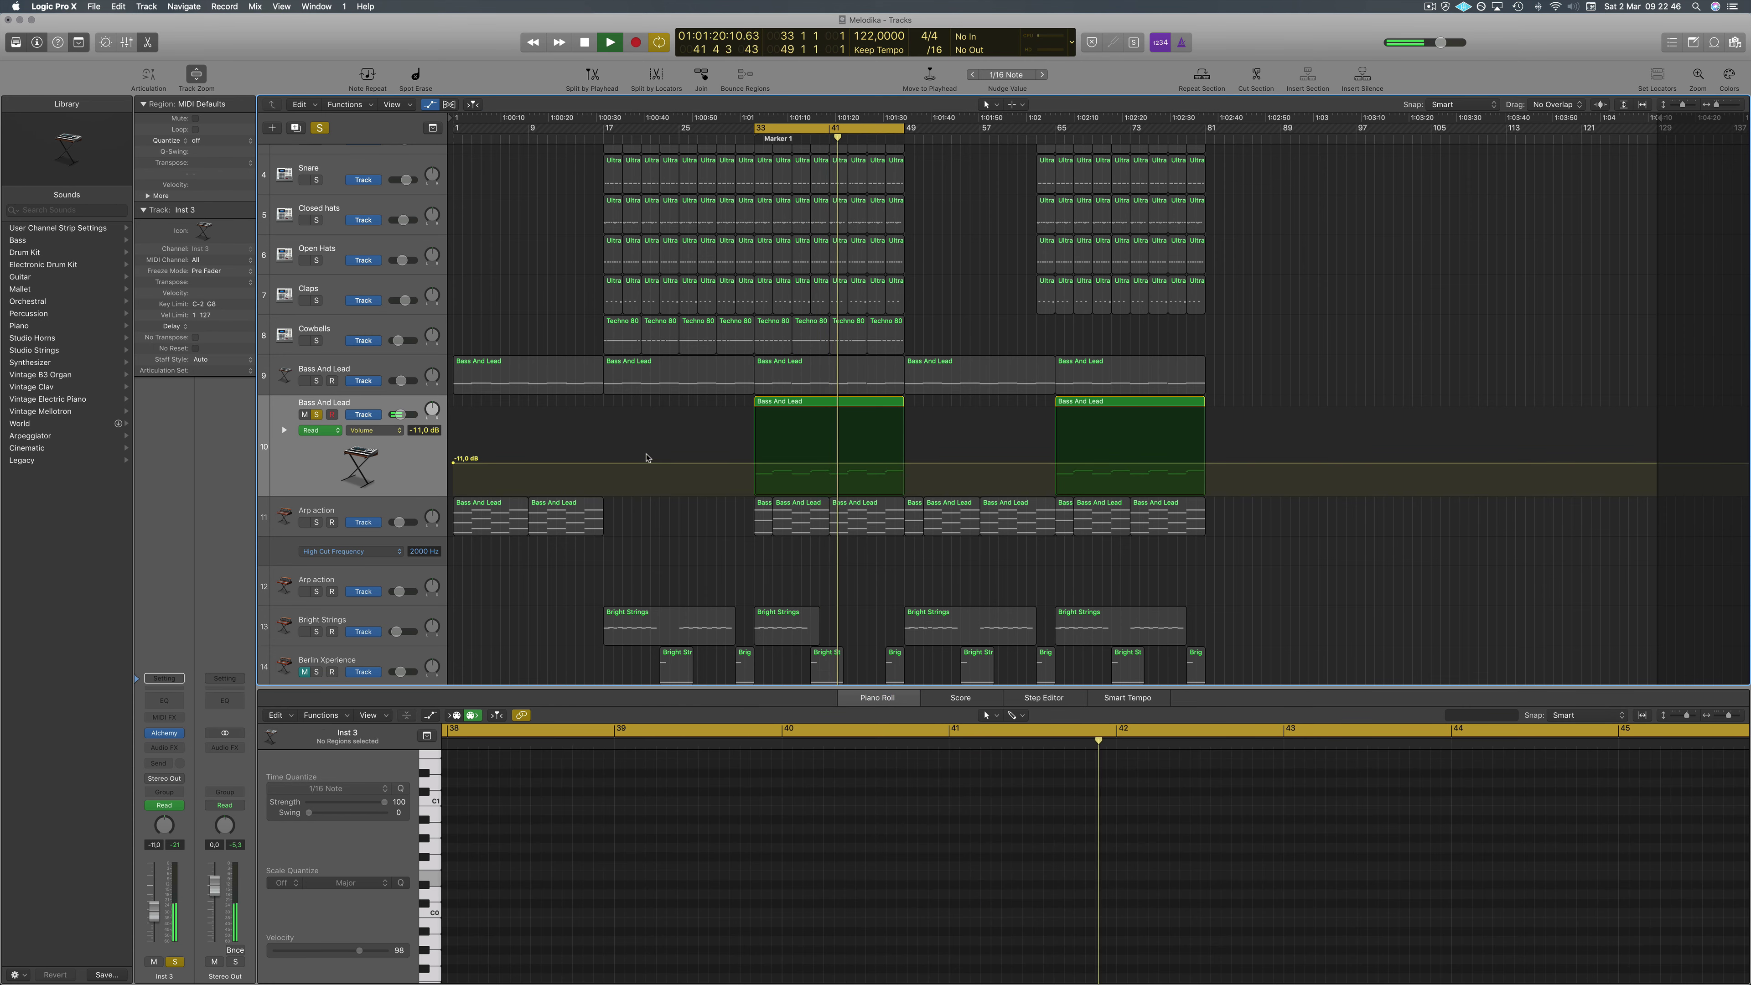
left_click(748, 387)
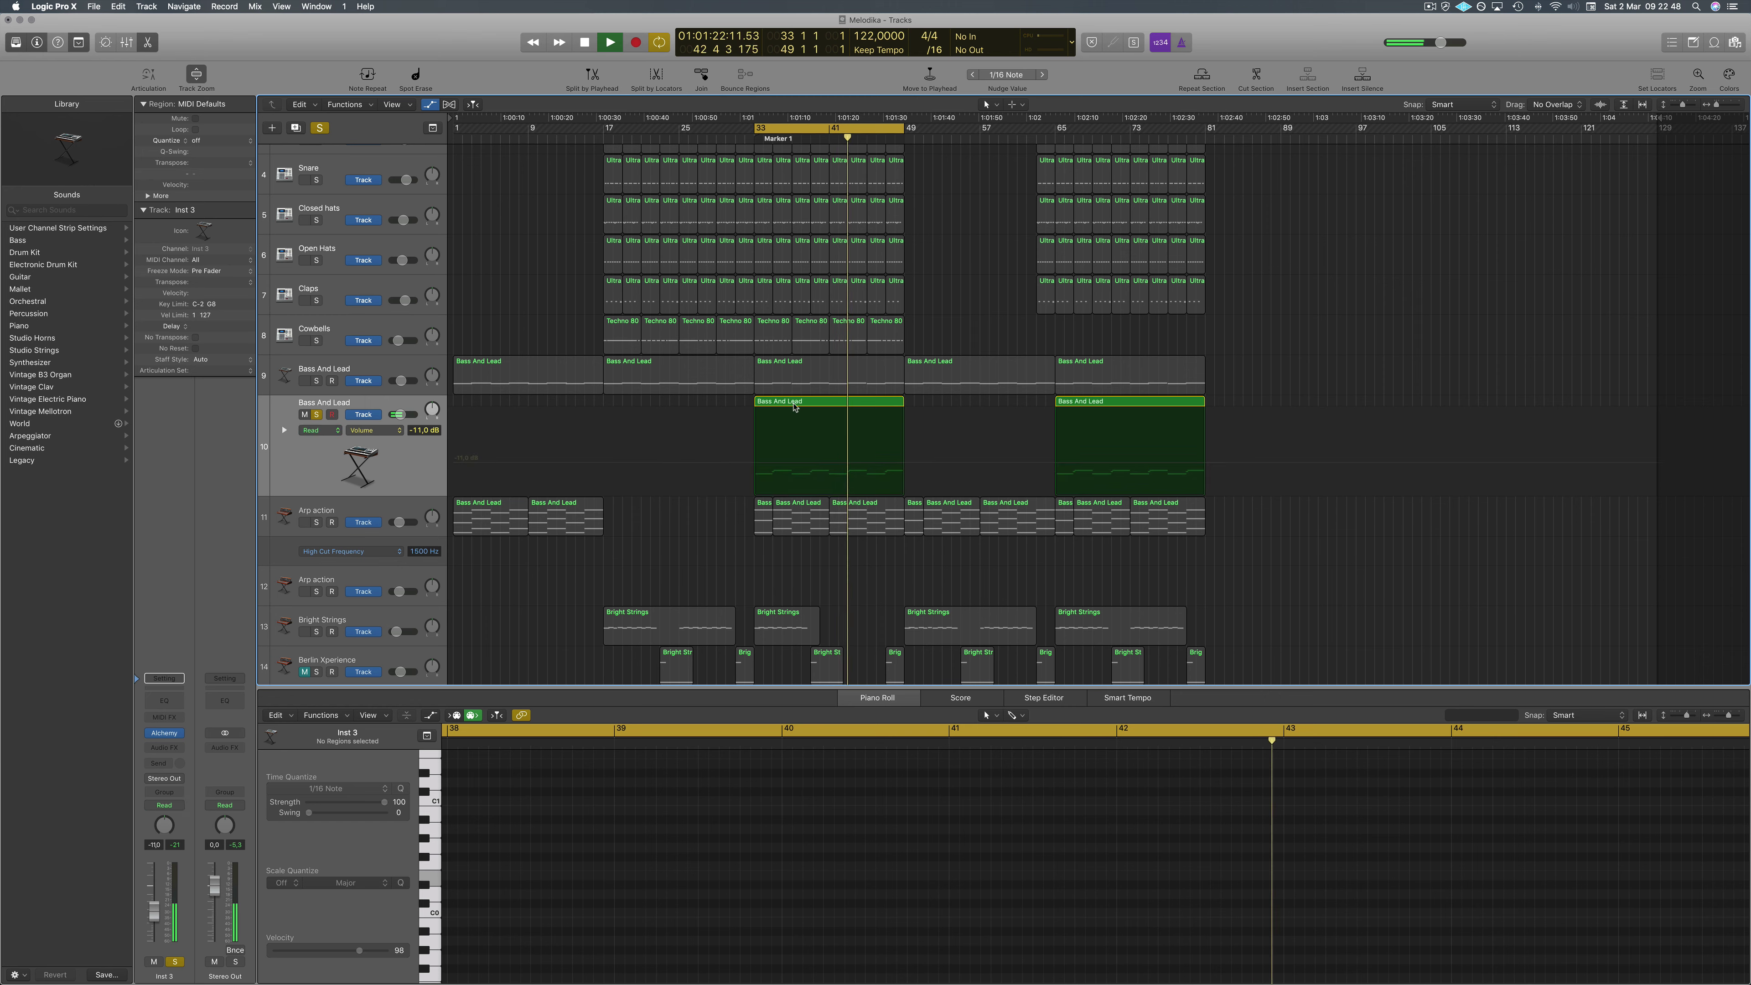
left_click(317, 383)
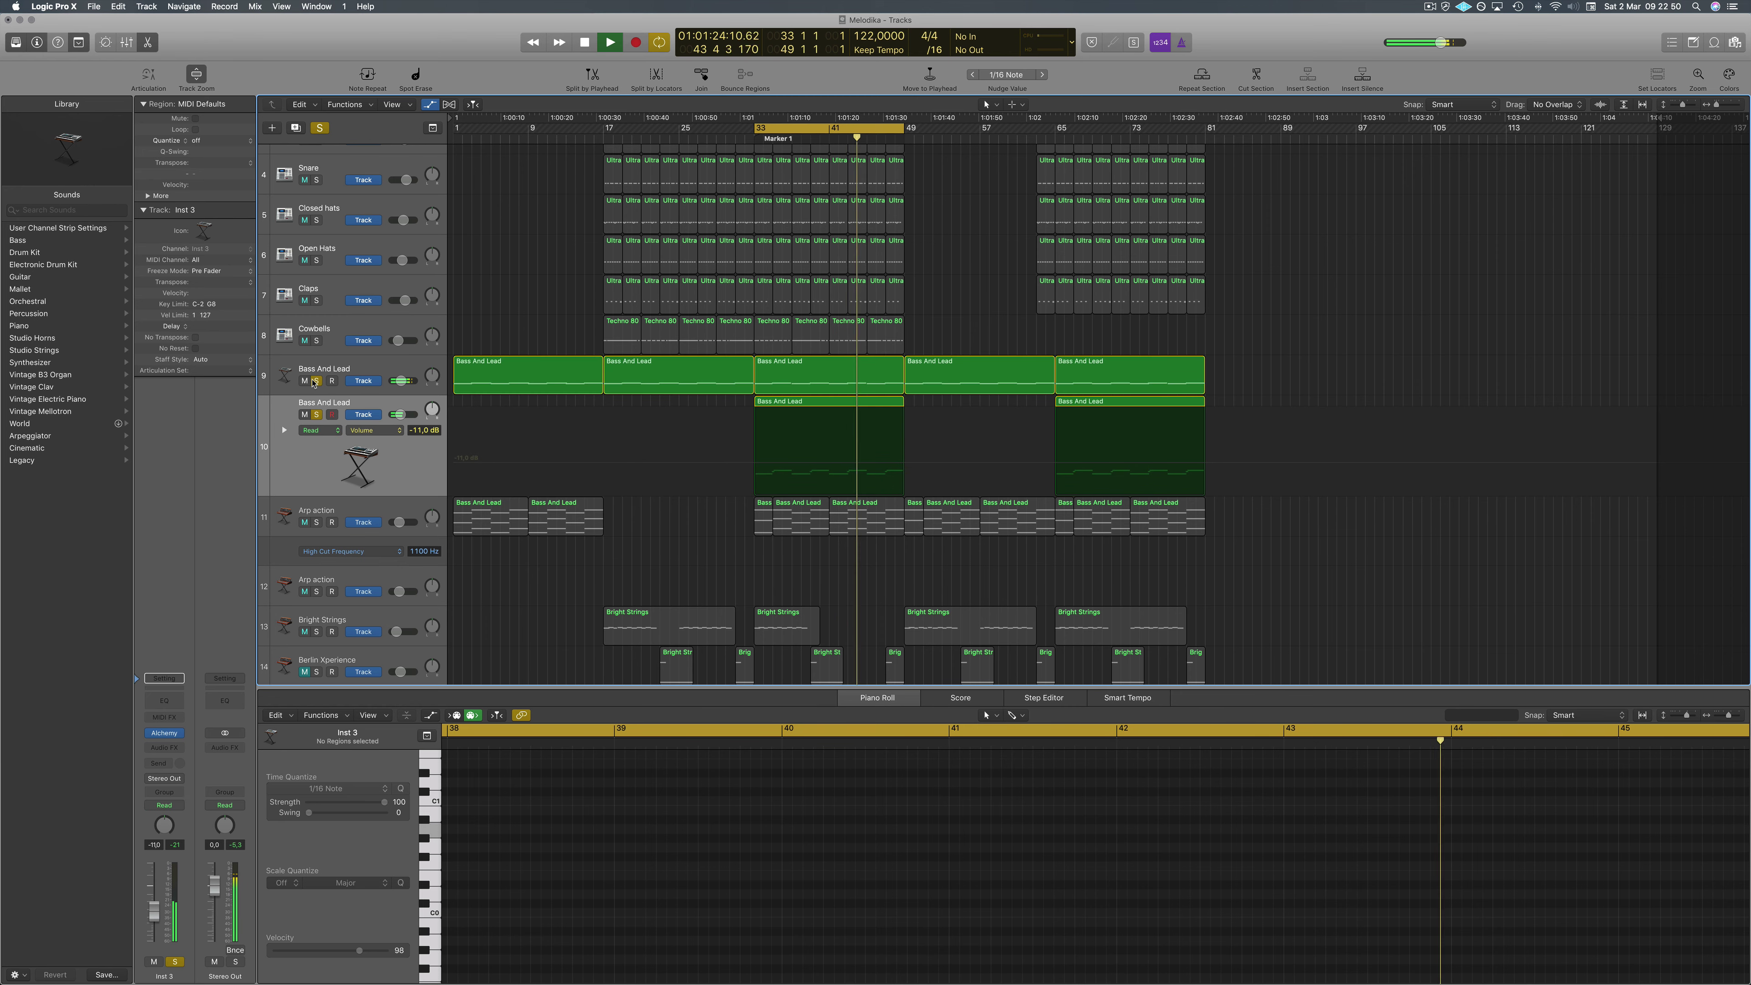
left_click(384, 476)
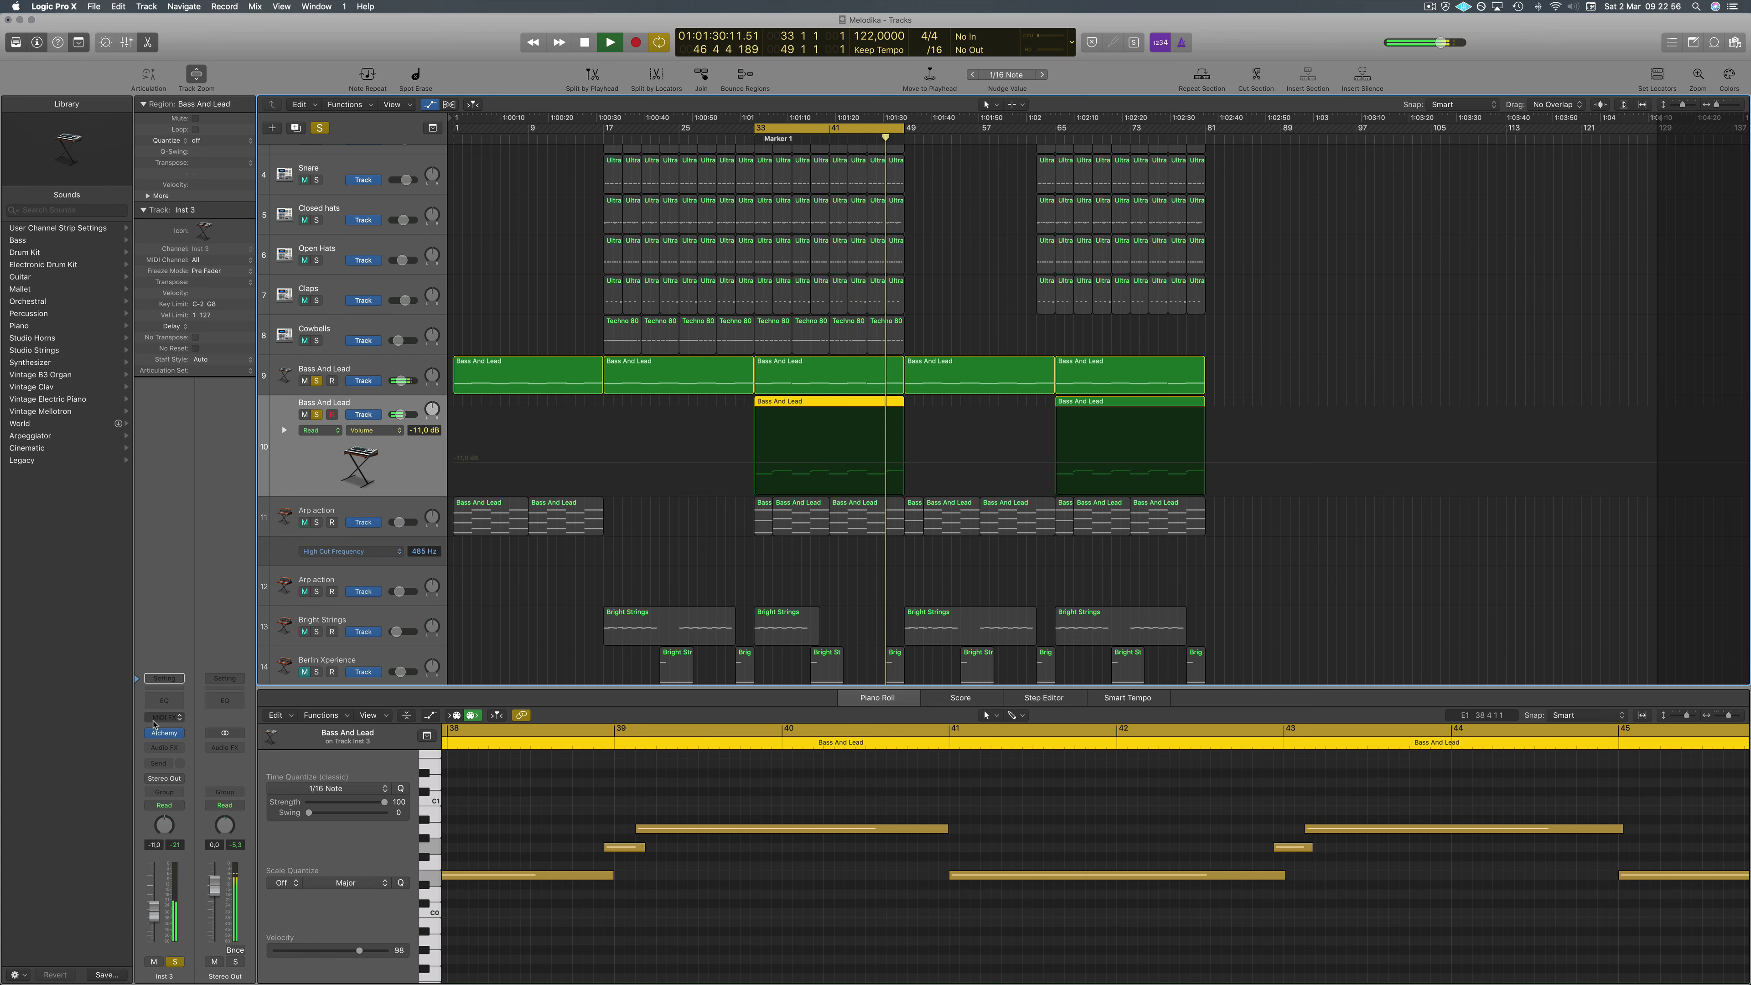
Review the Bass And Lead Alchemy patch, then select the Arp action track.
left_click(166, 735)
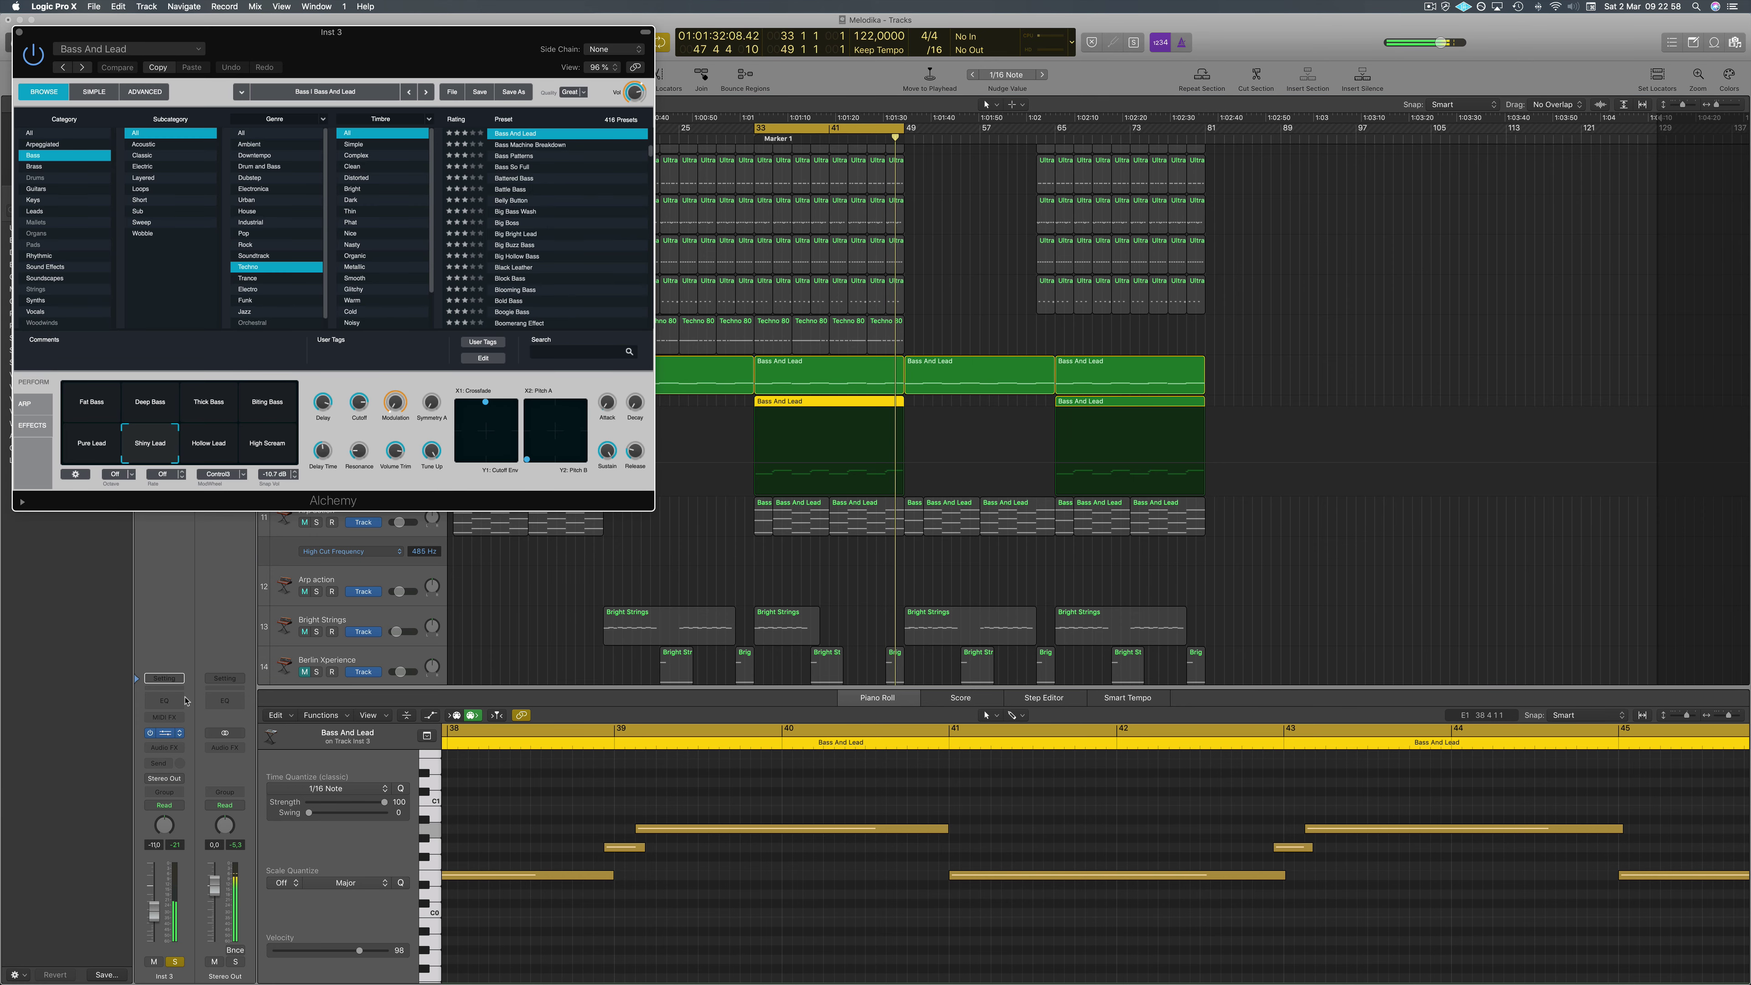
left_click(20, 33)
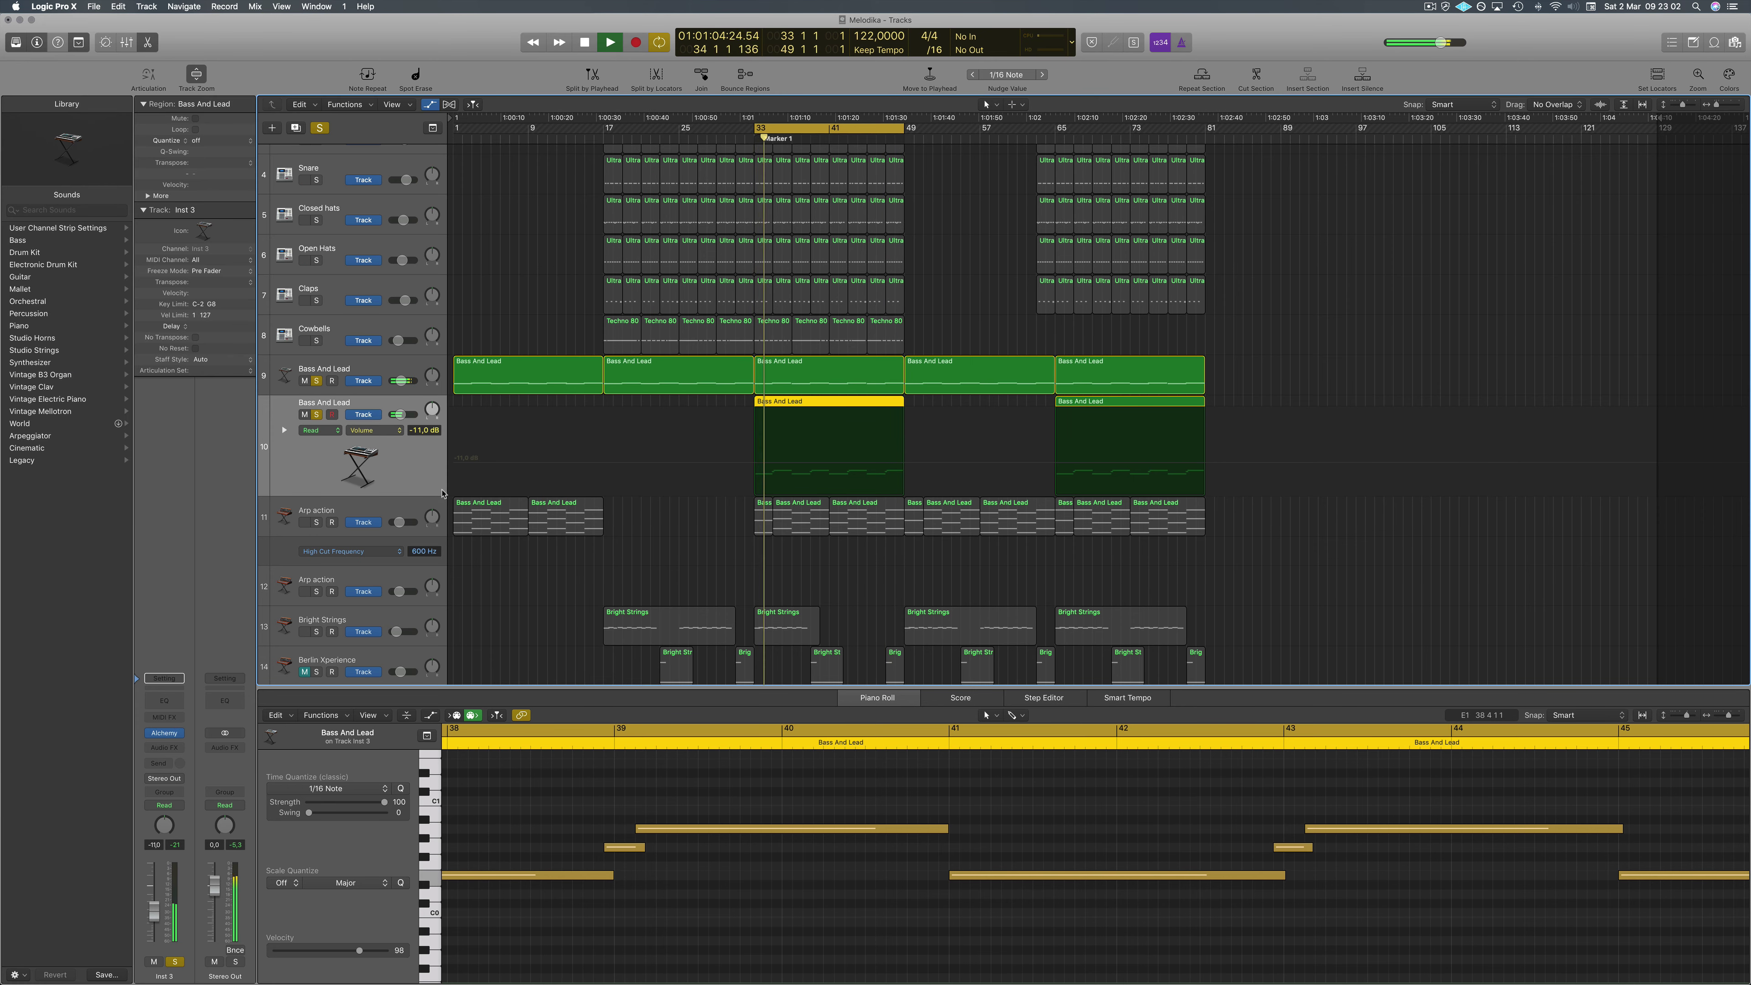
key("Down")
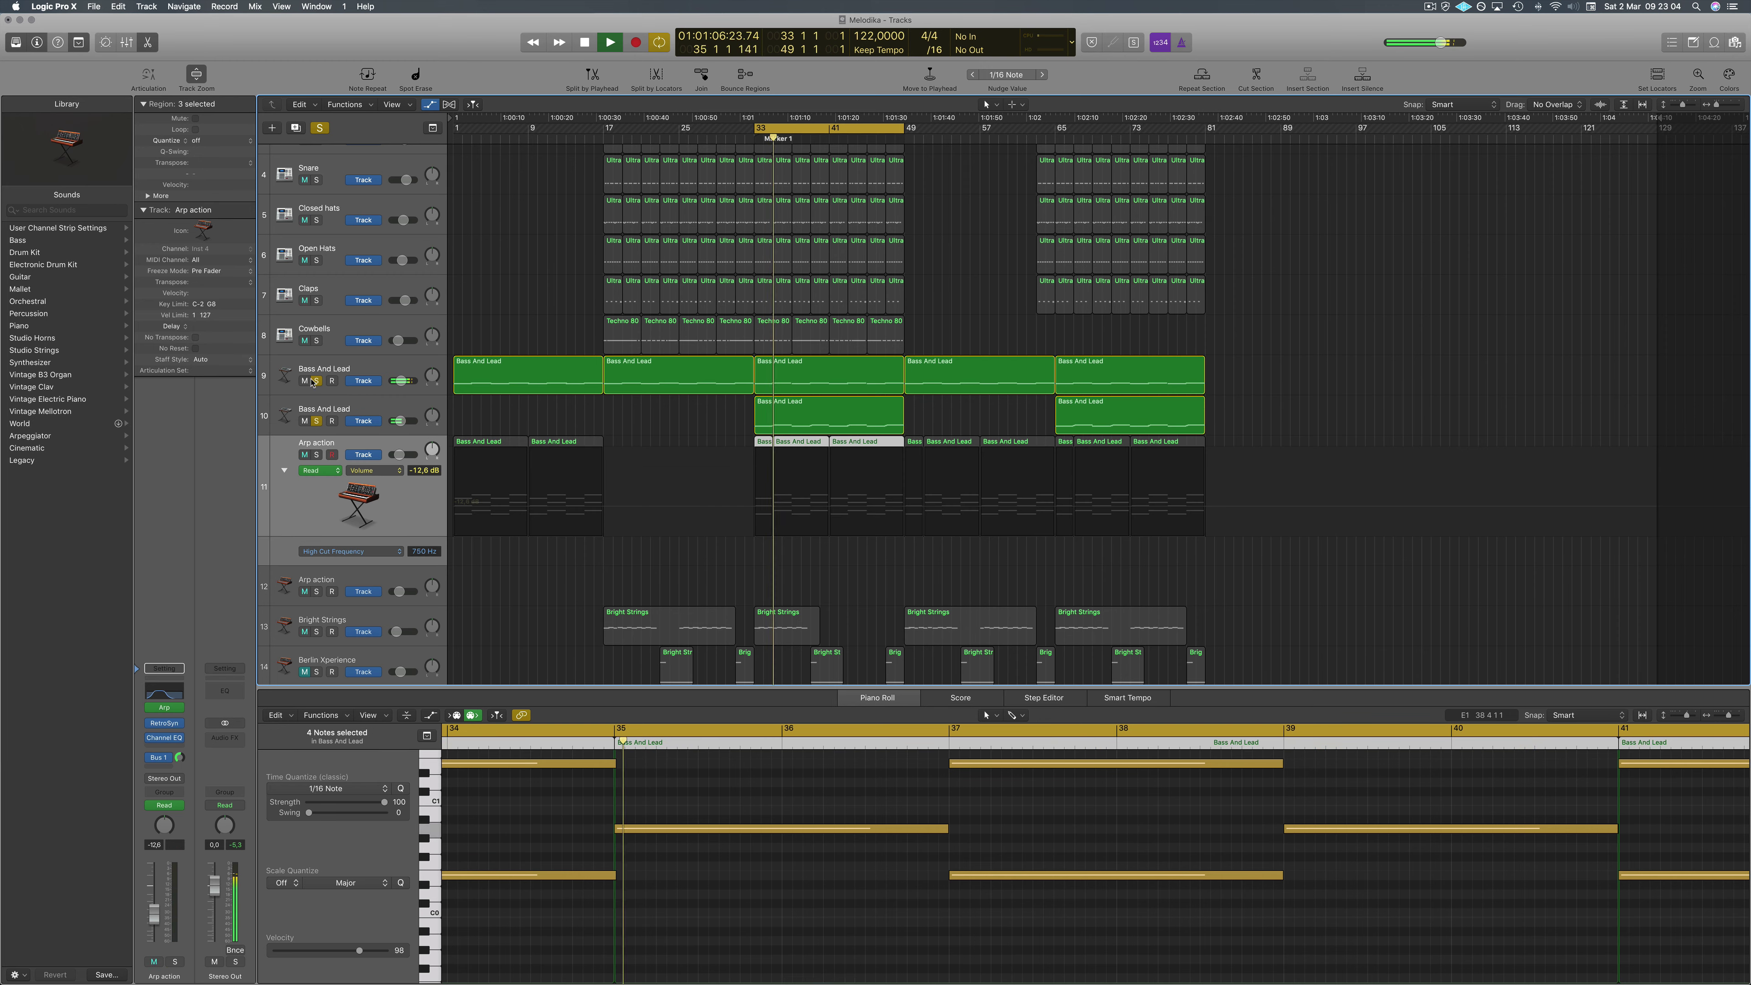
Unsolo tracks 9 and 10, solo Arp action, and bypass its Channel EQ with 1560 Hz high cut.
left_click(317, 379)
left_click(316, 421)
left_click(316, 455)
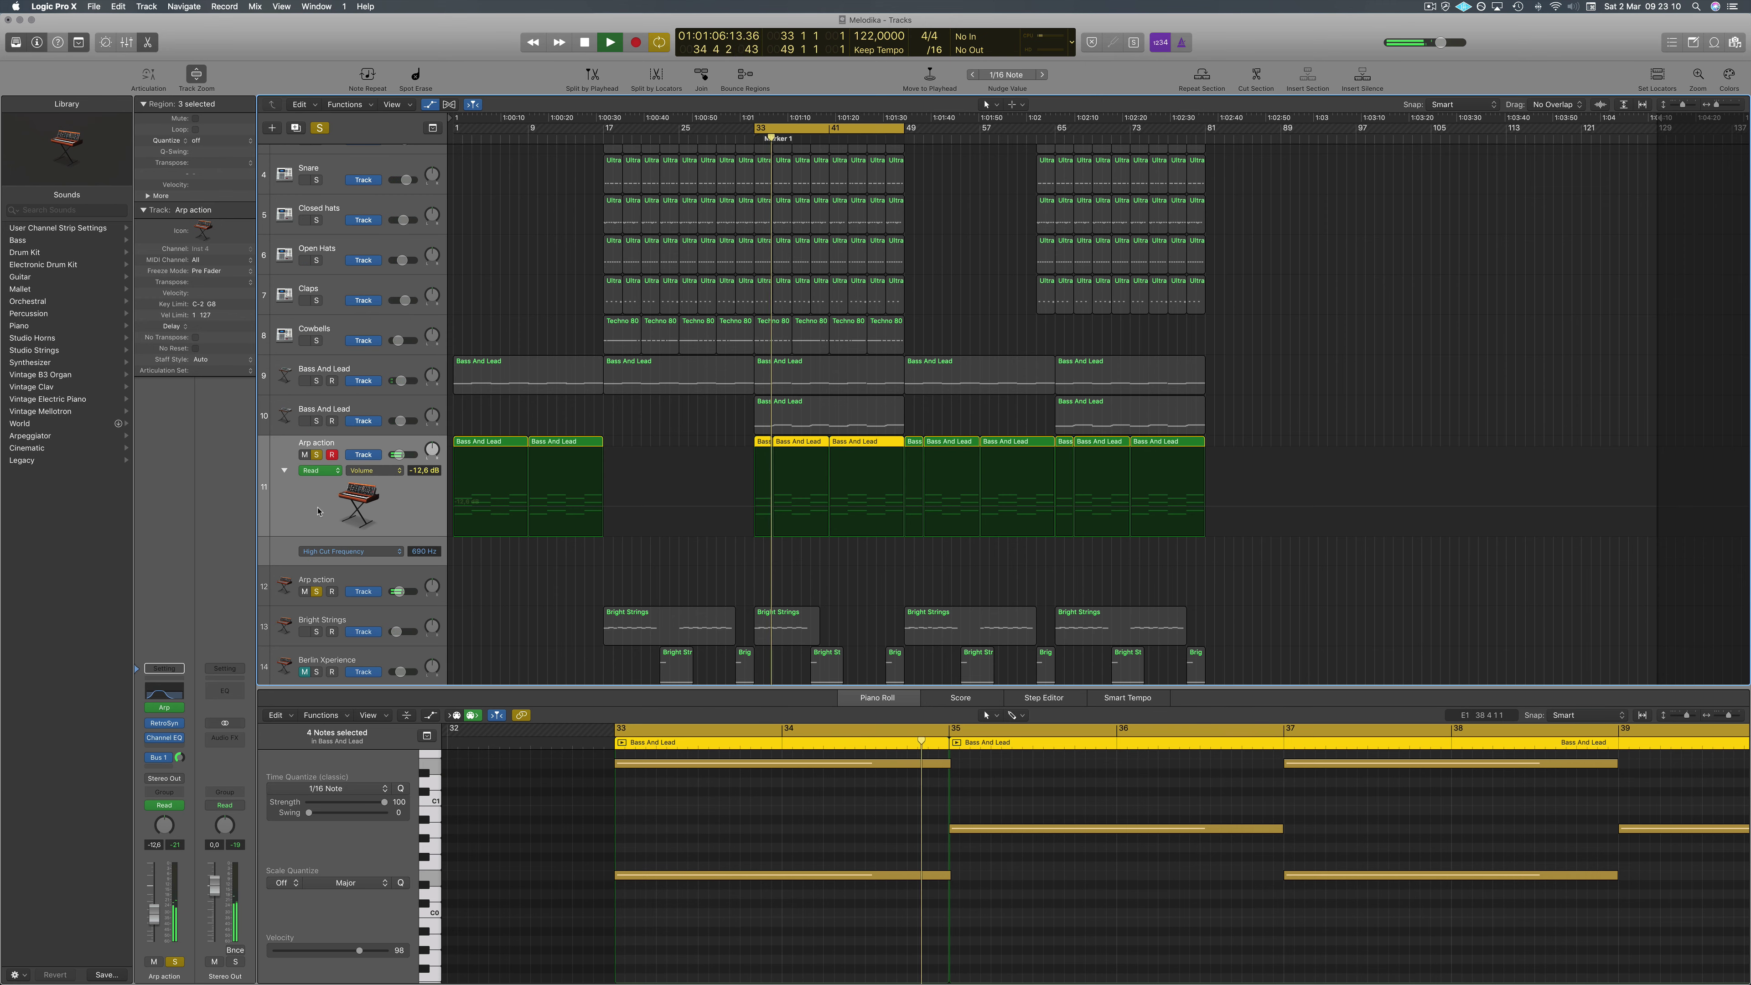
left_click(158, 691)
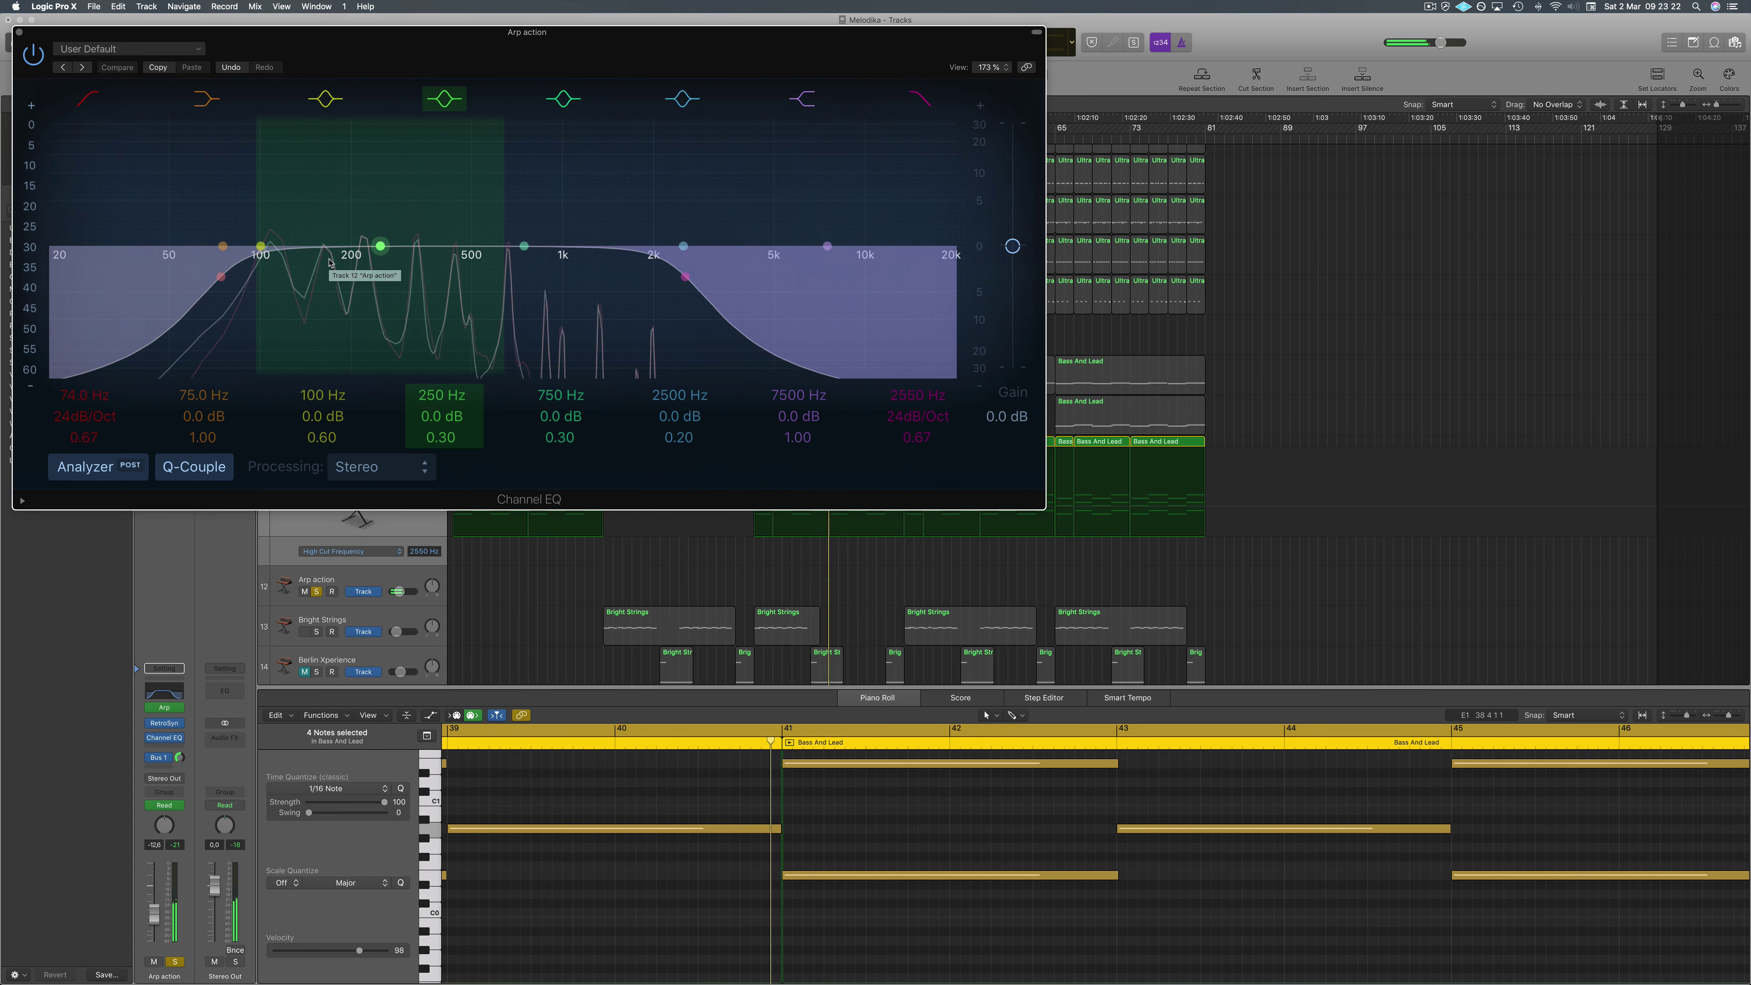
left_click_drag(553, 265, 642, 254)
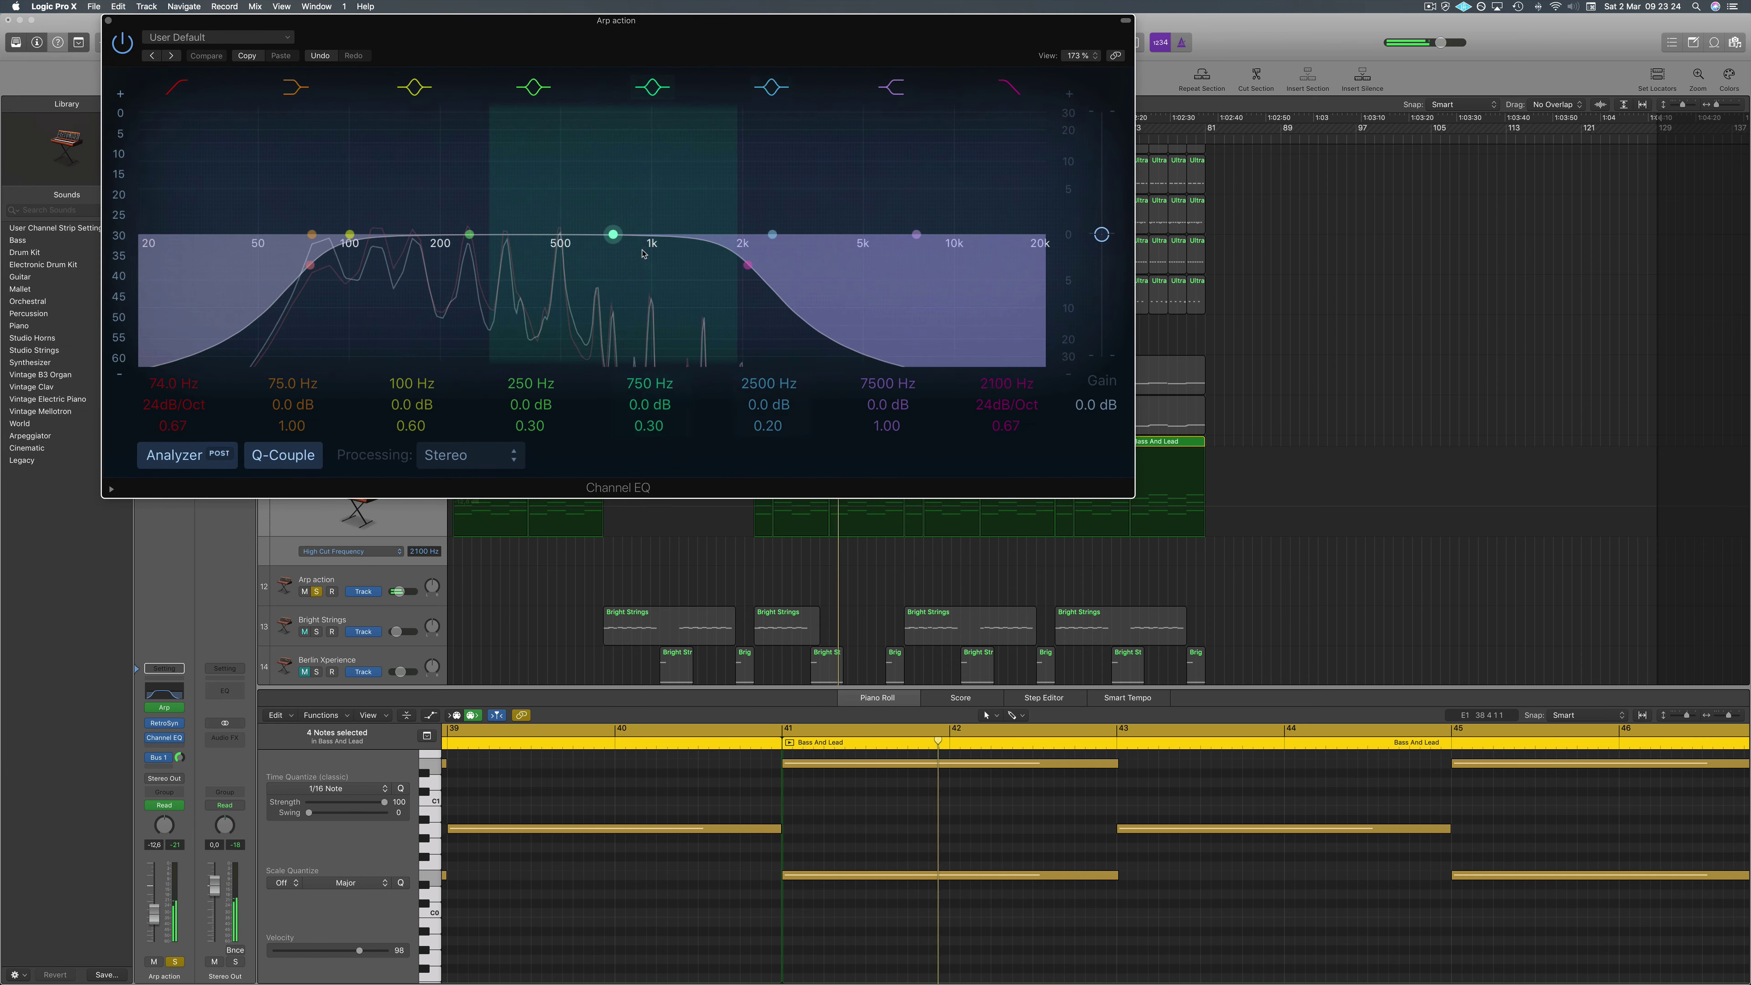
left_click(122, 36)
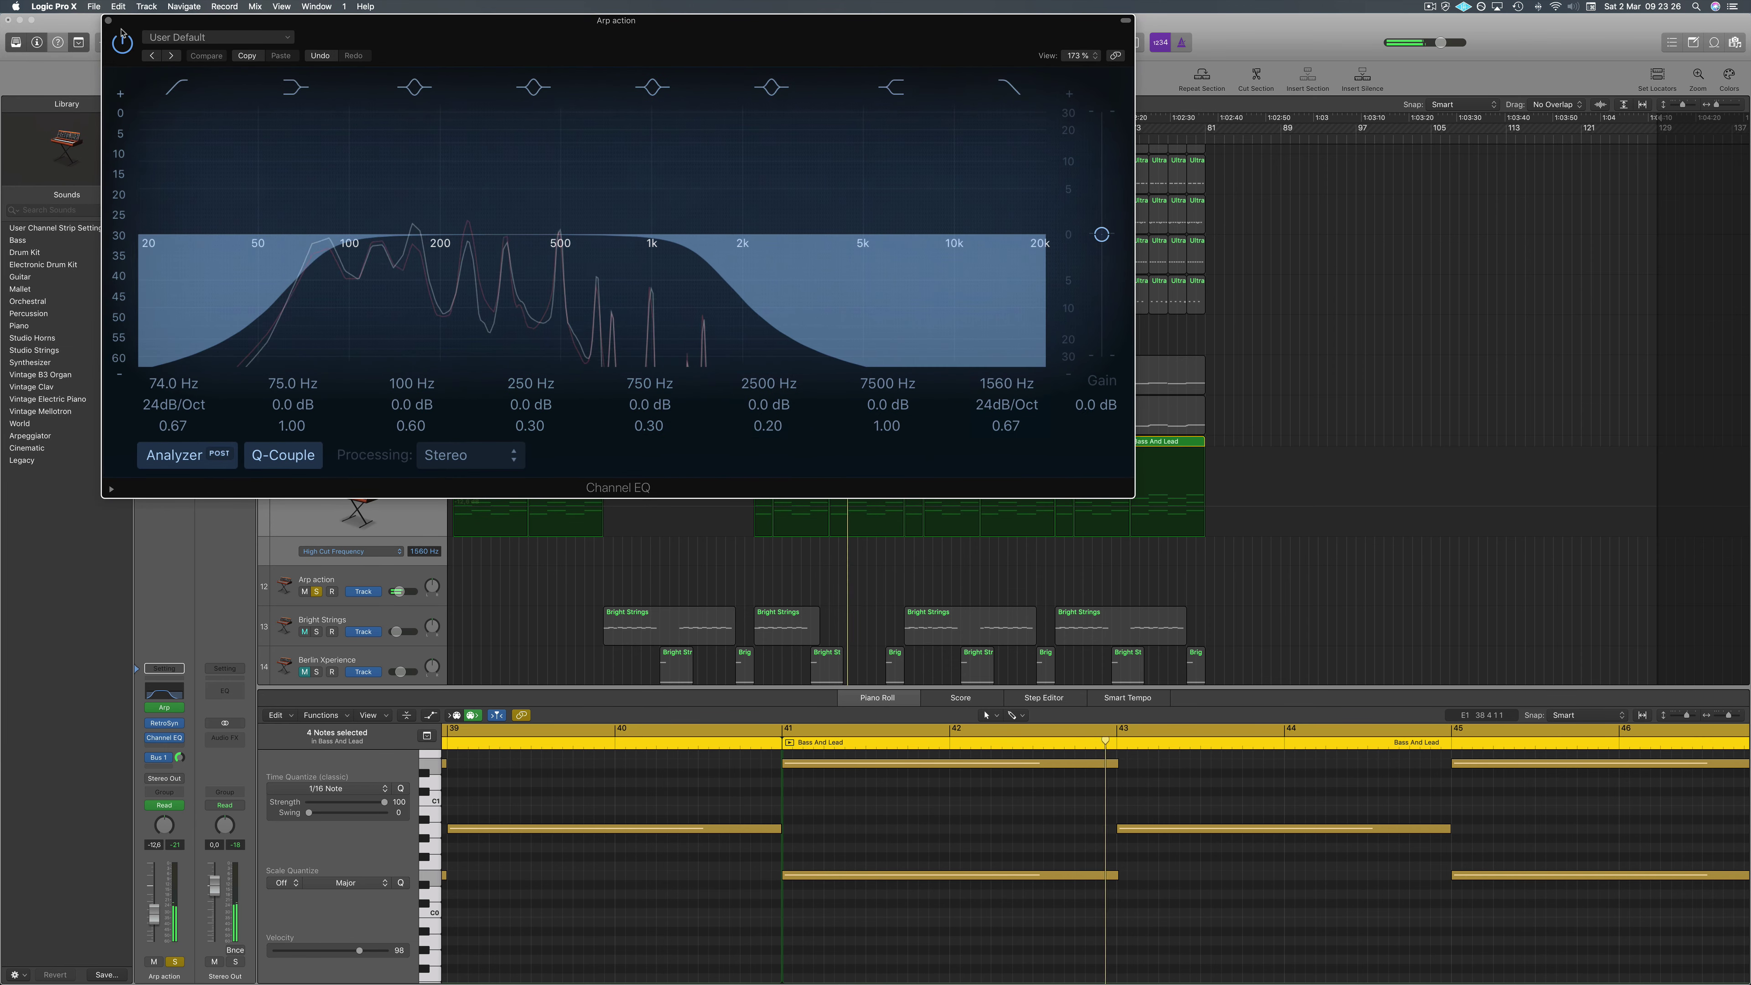
Close the Channel EQ, show Arp action's High Cut automation and select its cycle regions.
left_click(108, 20)
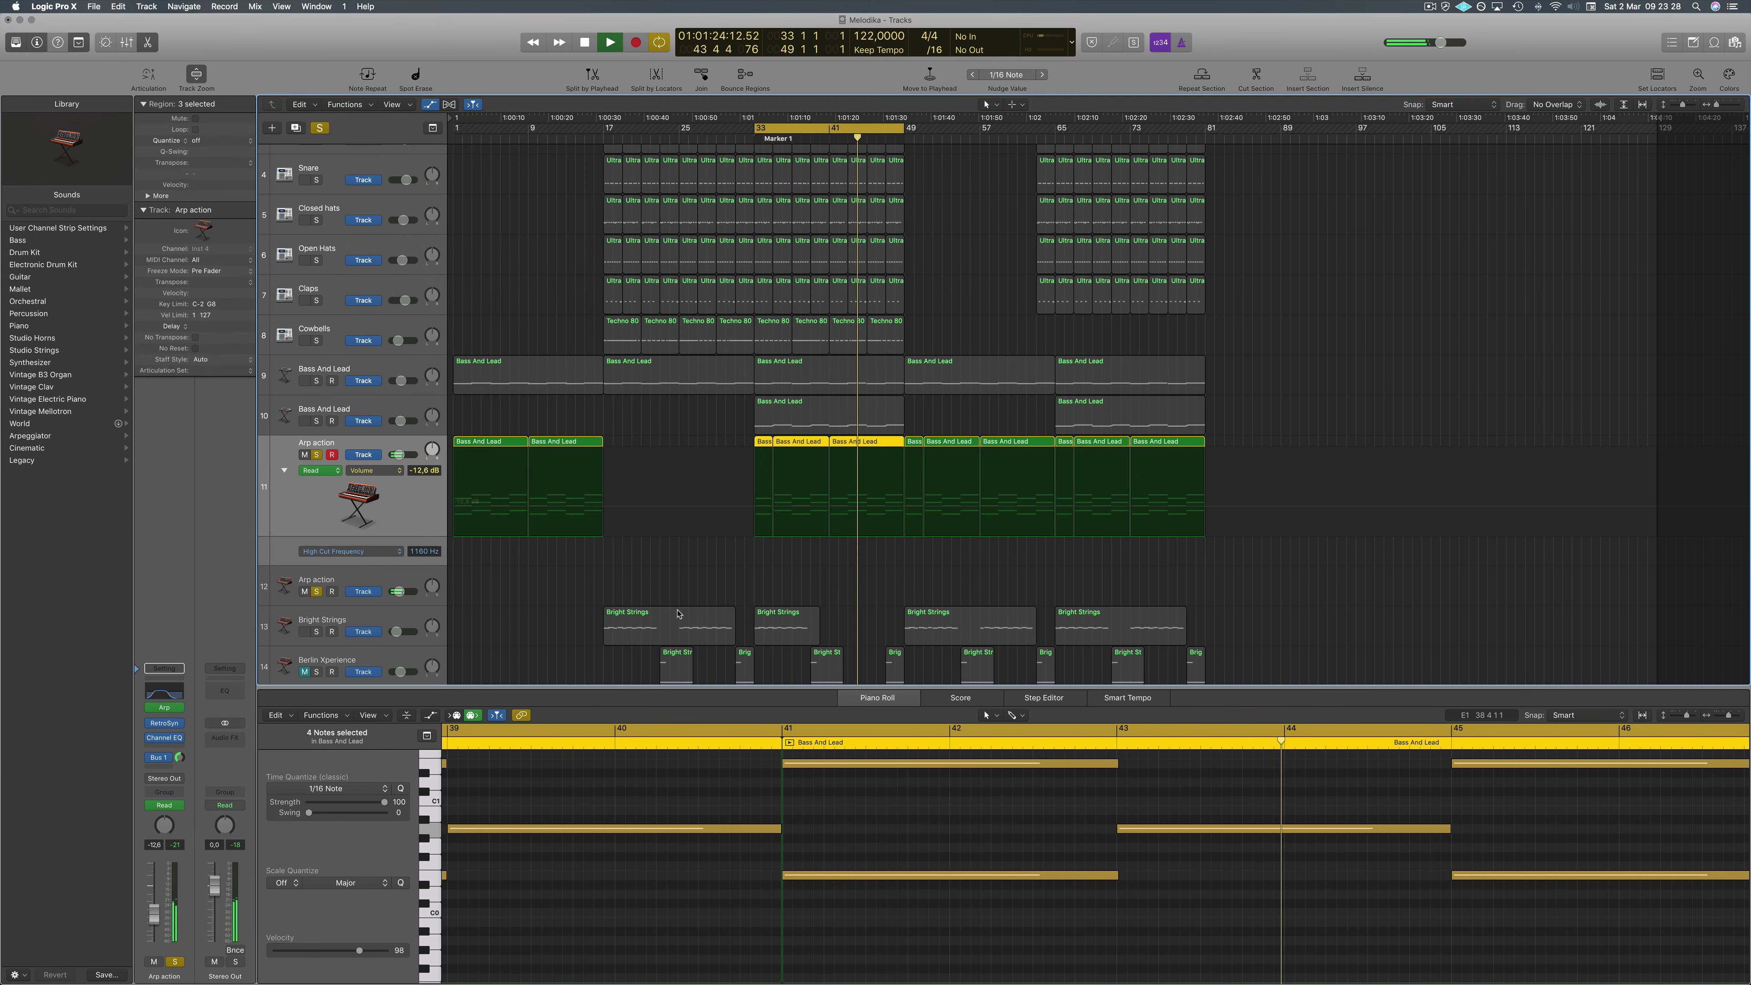
mouse_move(291, 560)
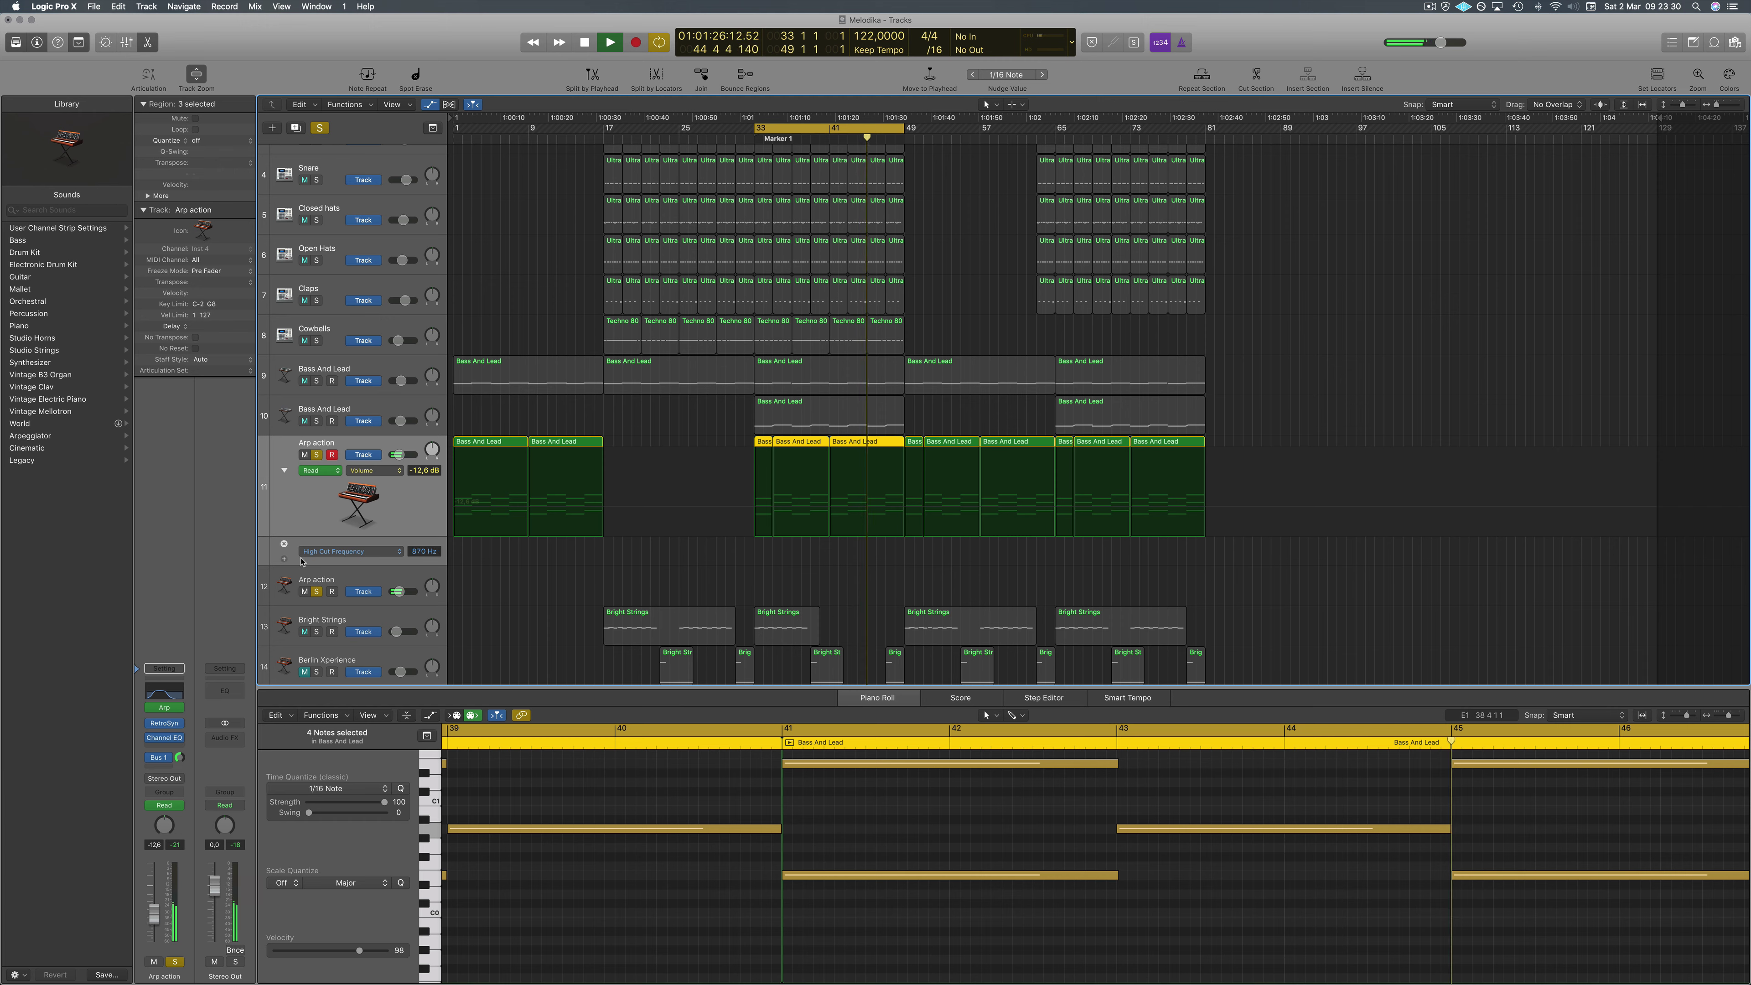
left_click(282, 472)
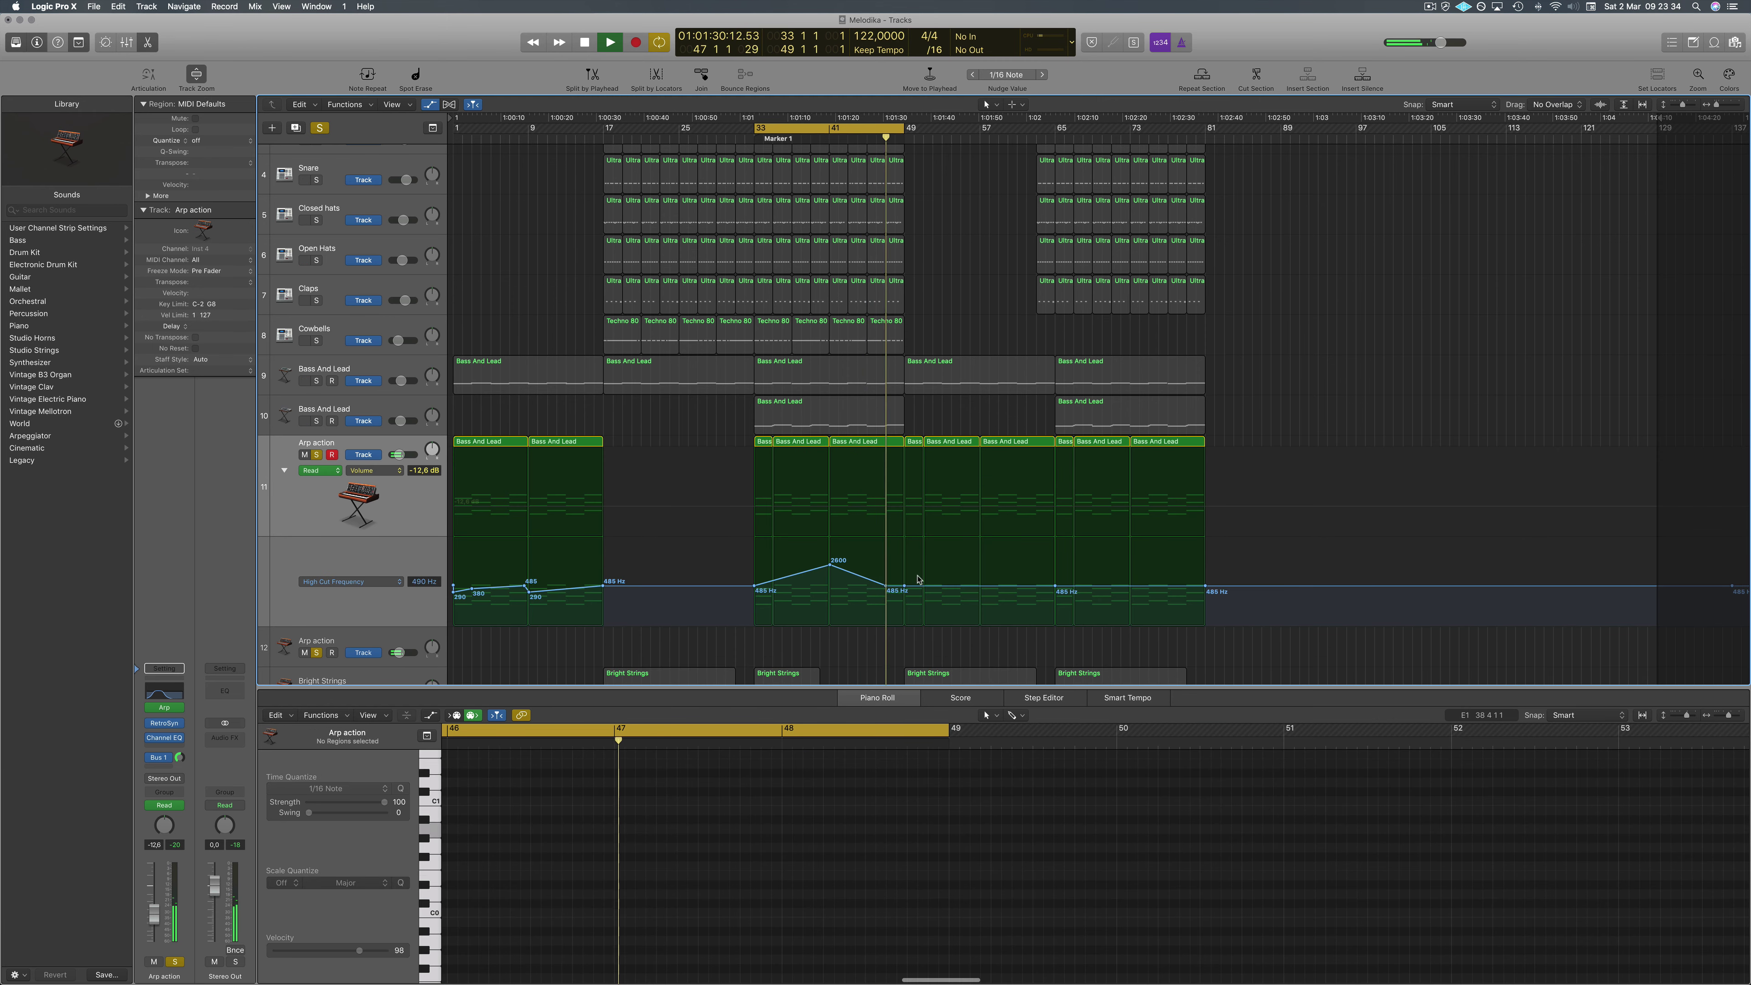
mouse_move(393, 560)
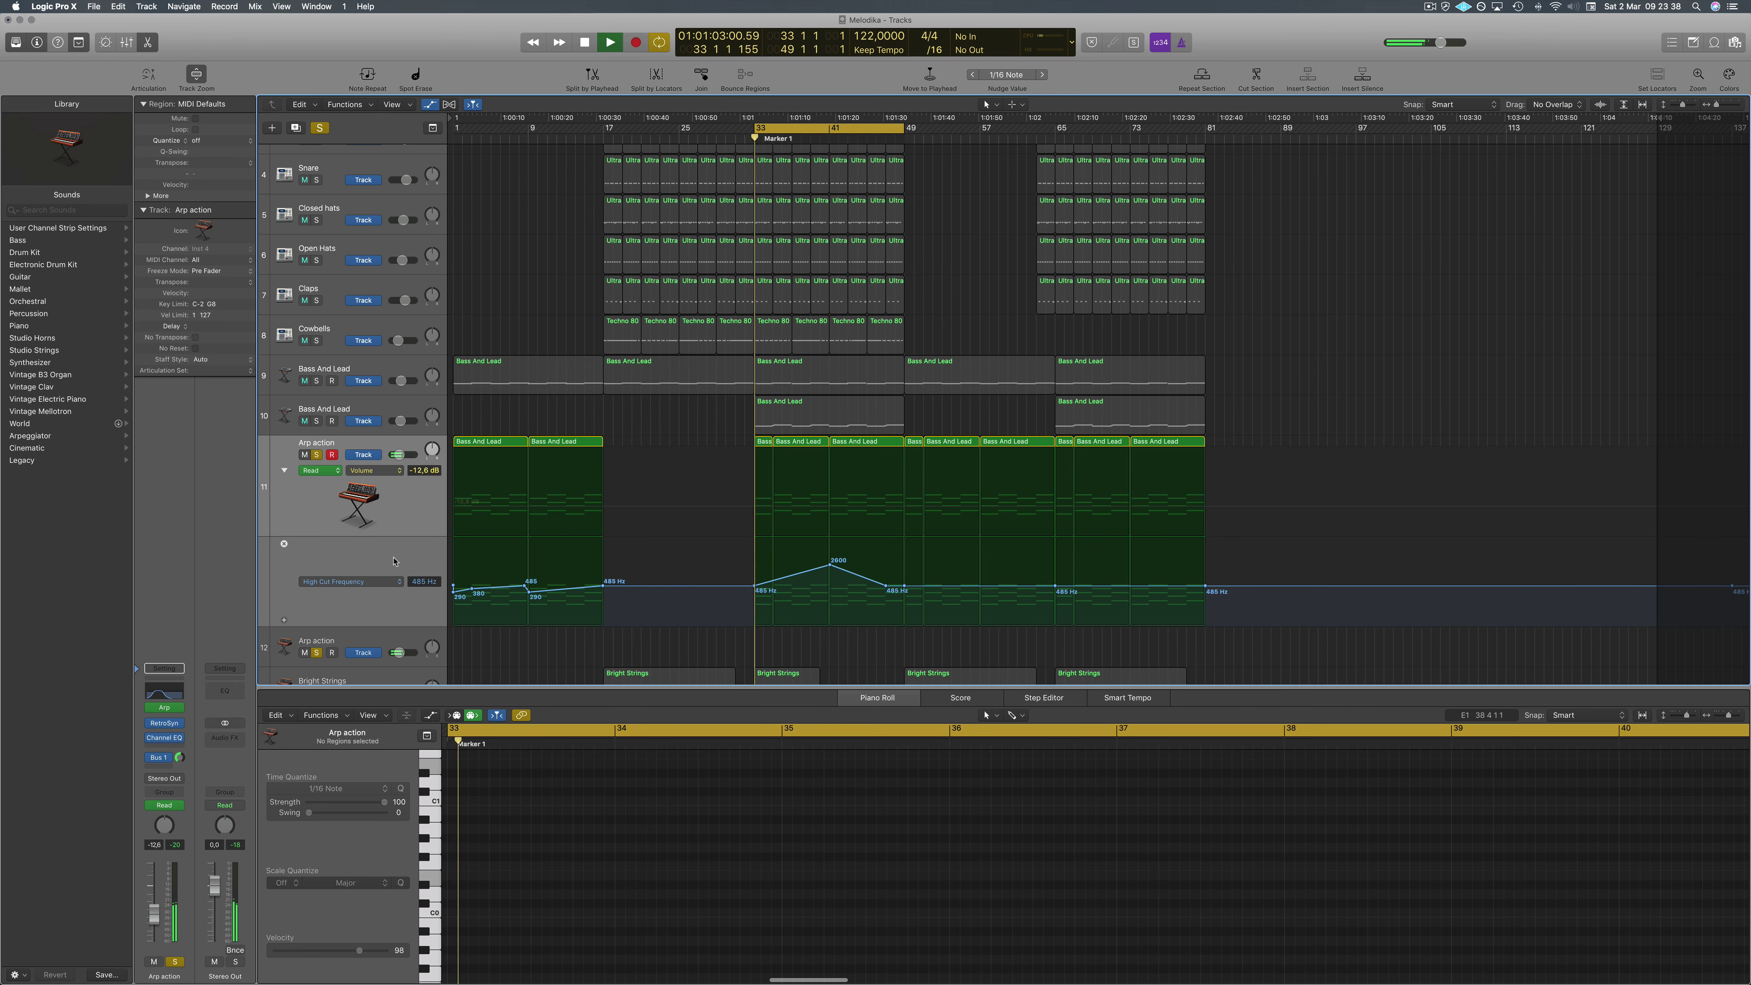
key("shift+i")
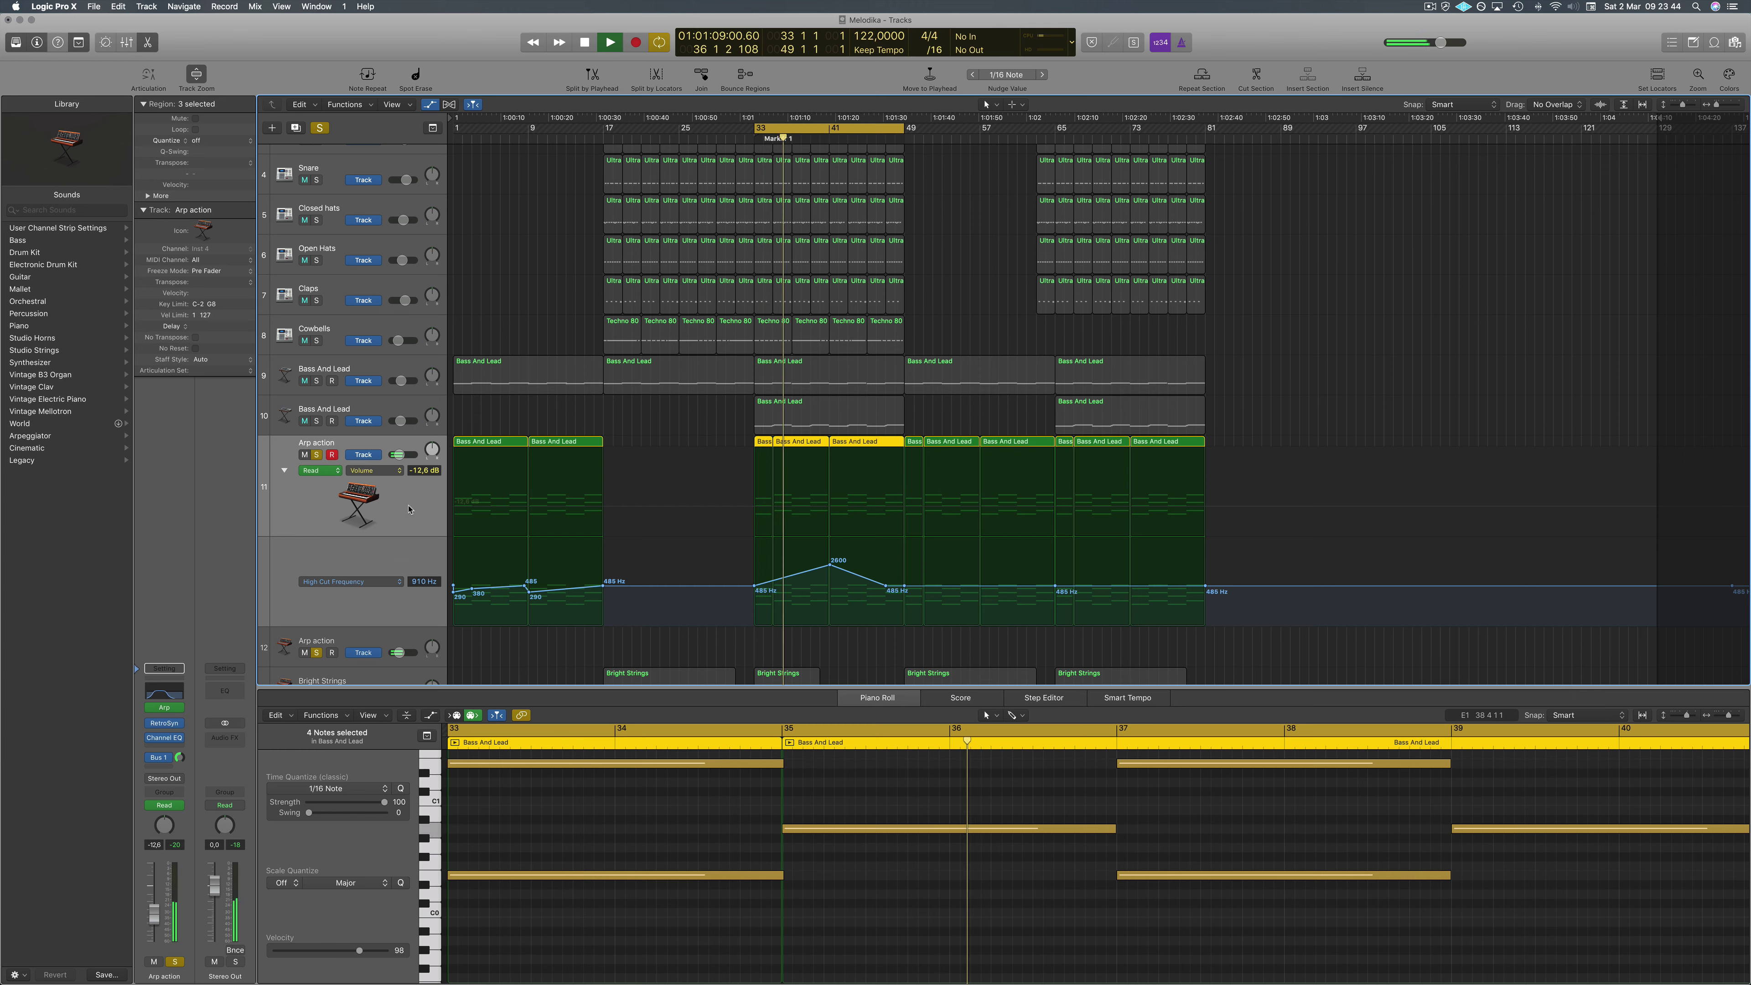
Clear all solos, solo Bright Strings, and stop playback.
scroll(414, 517, "down", 3)
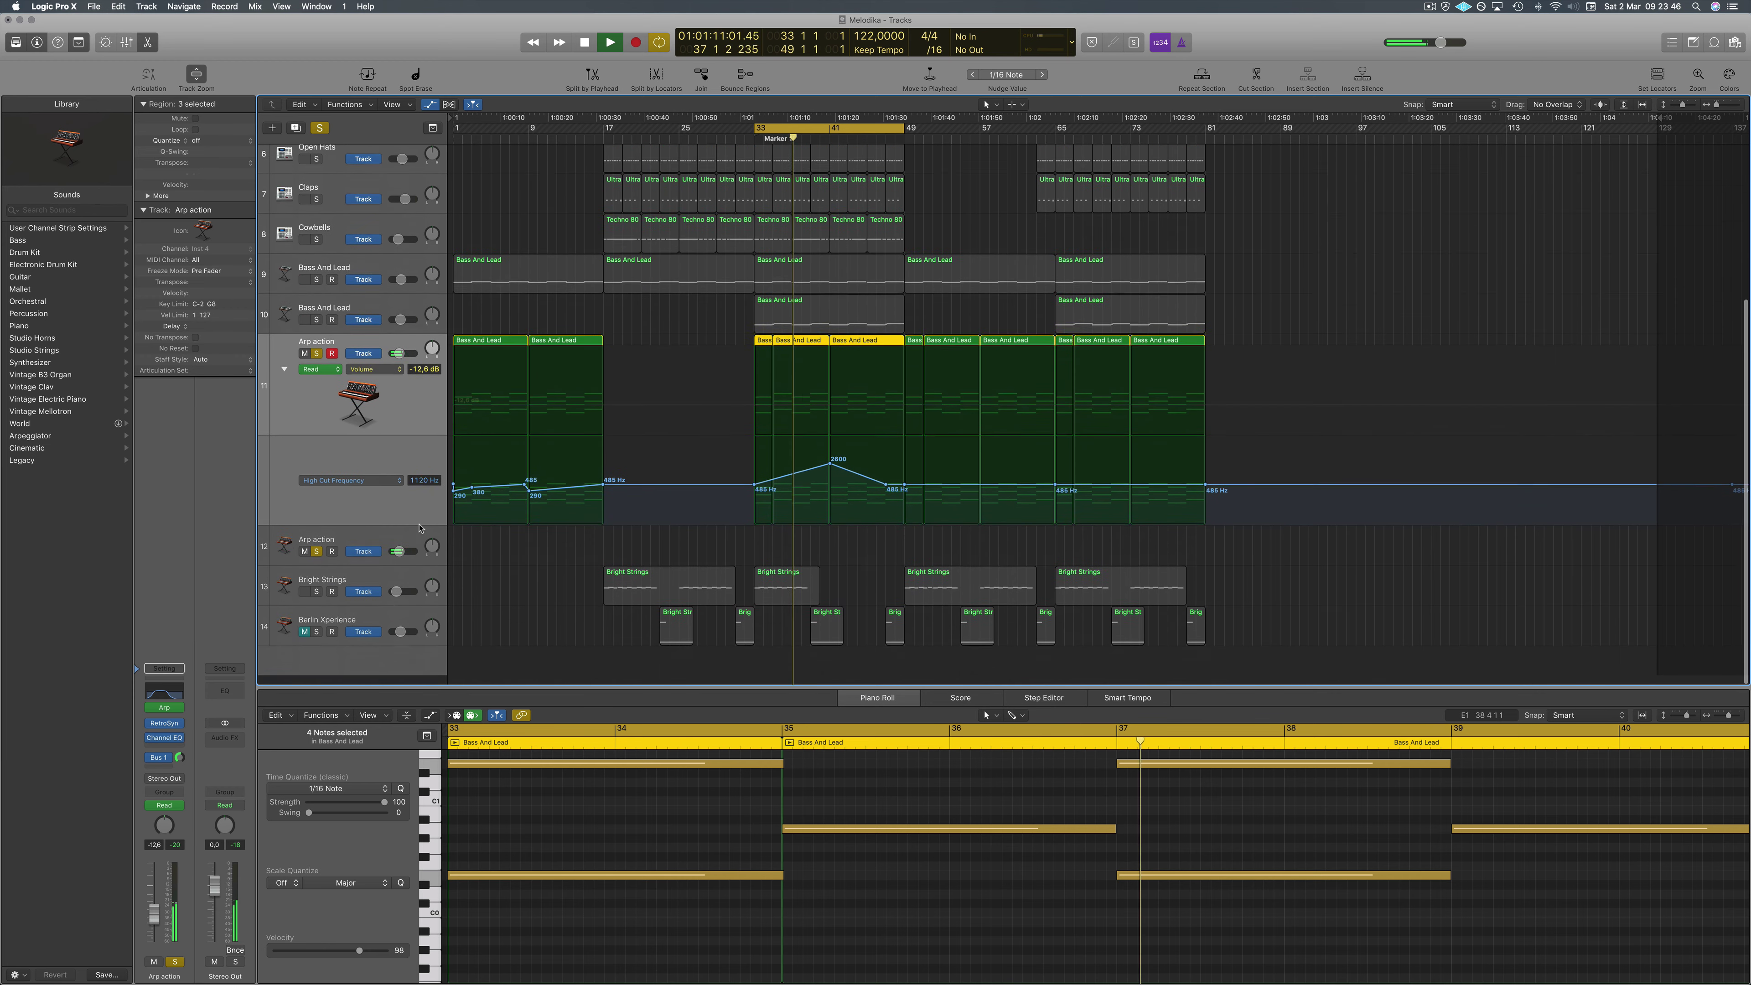
left_click(310, 604)
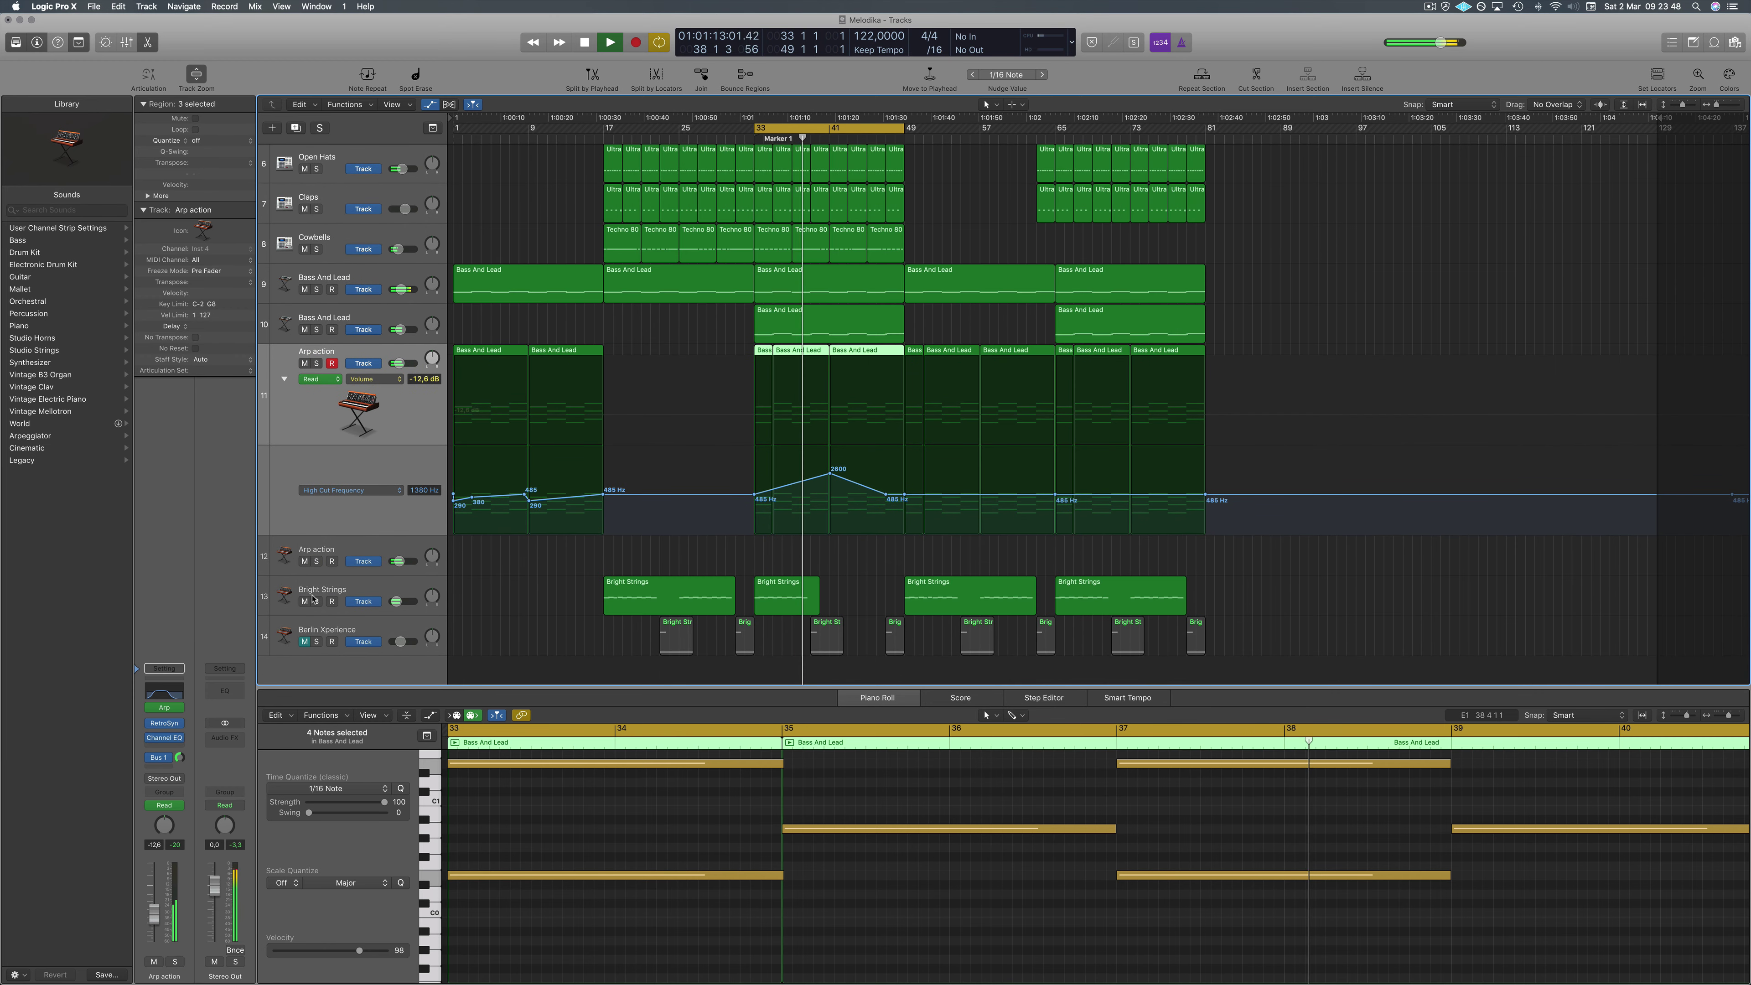
left_click(317, 601)
key("space")
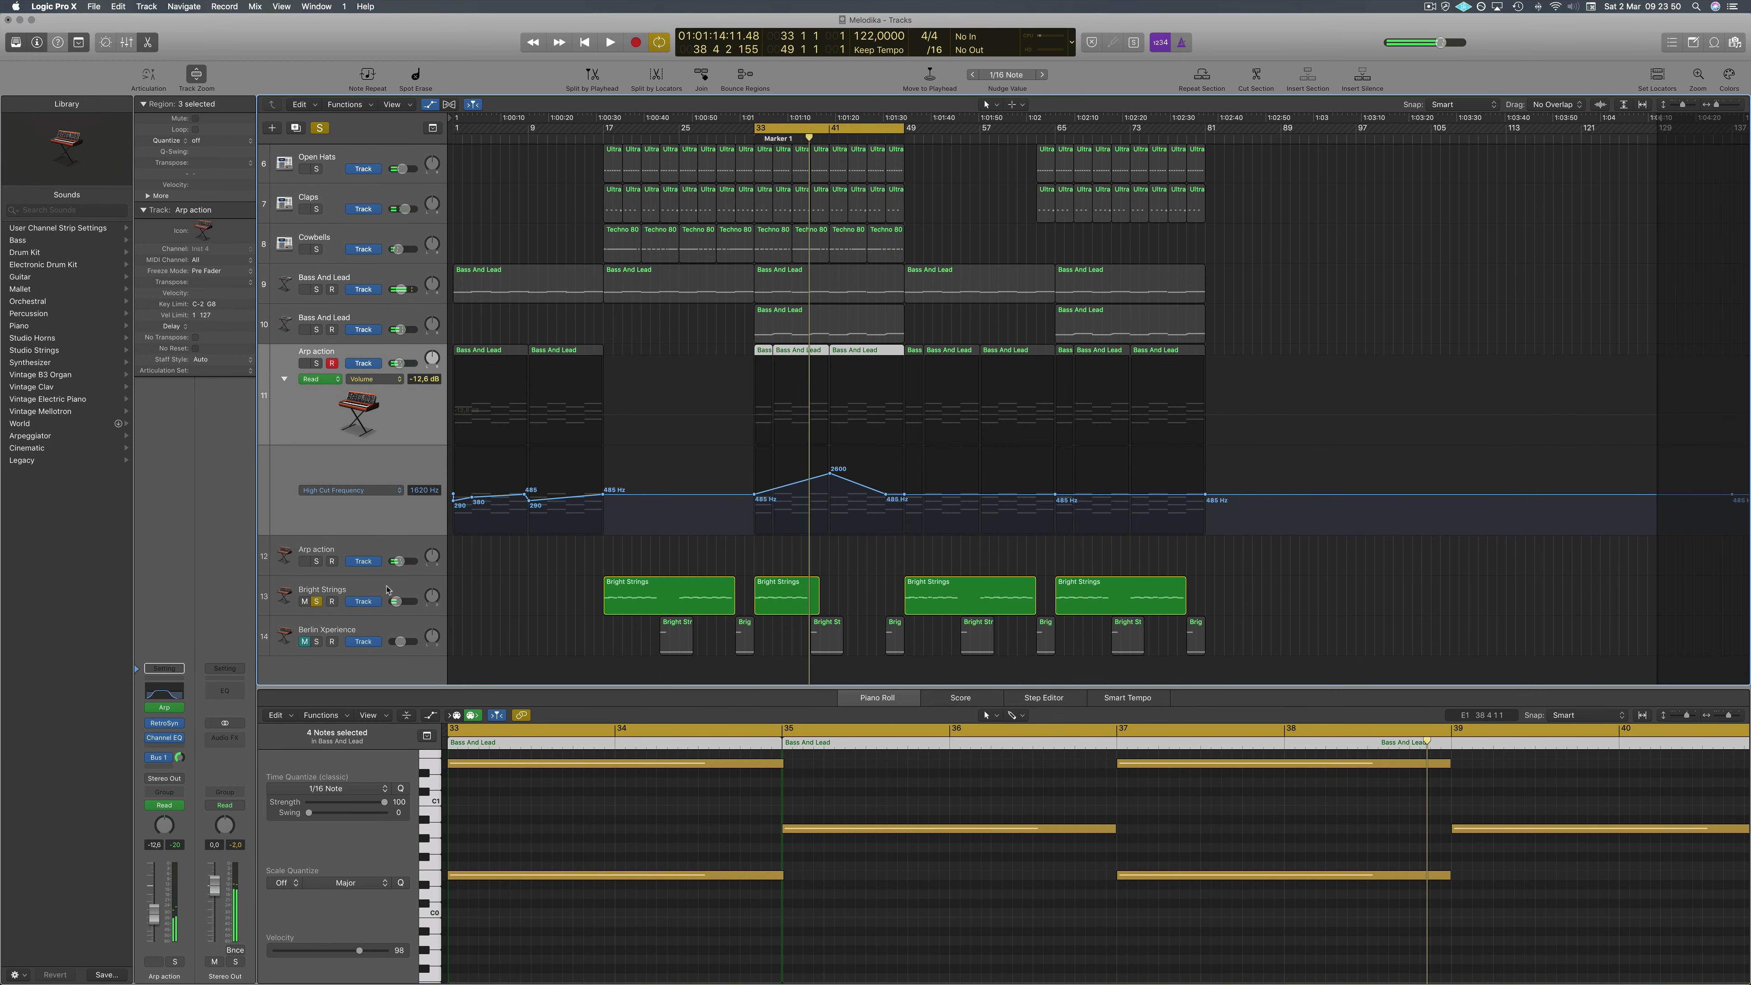
Select the Bright Strings track and play it back to audition the part.
left_click(387, 590)
key("space")
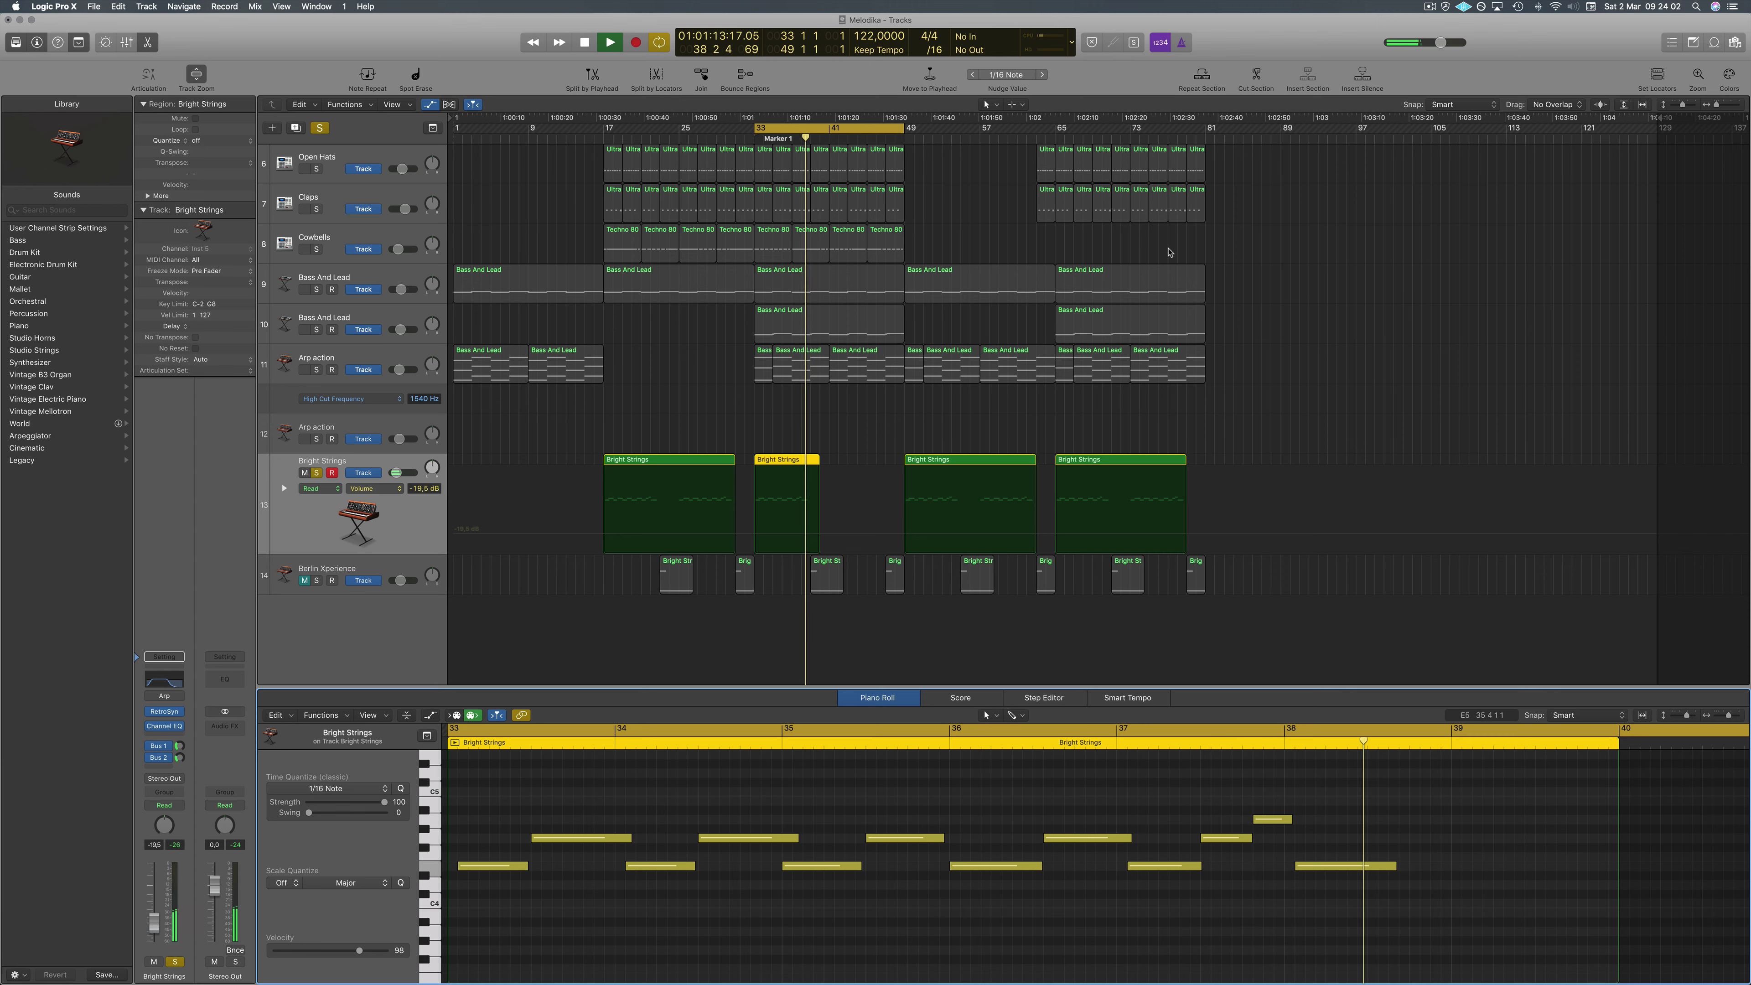
key("space")
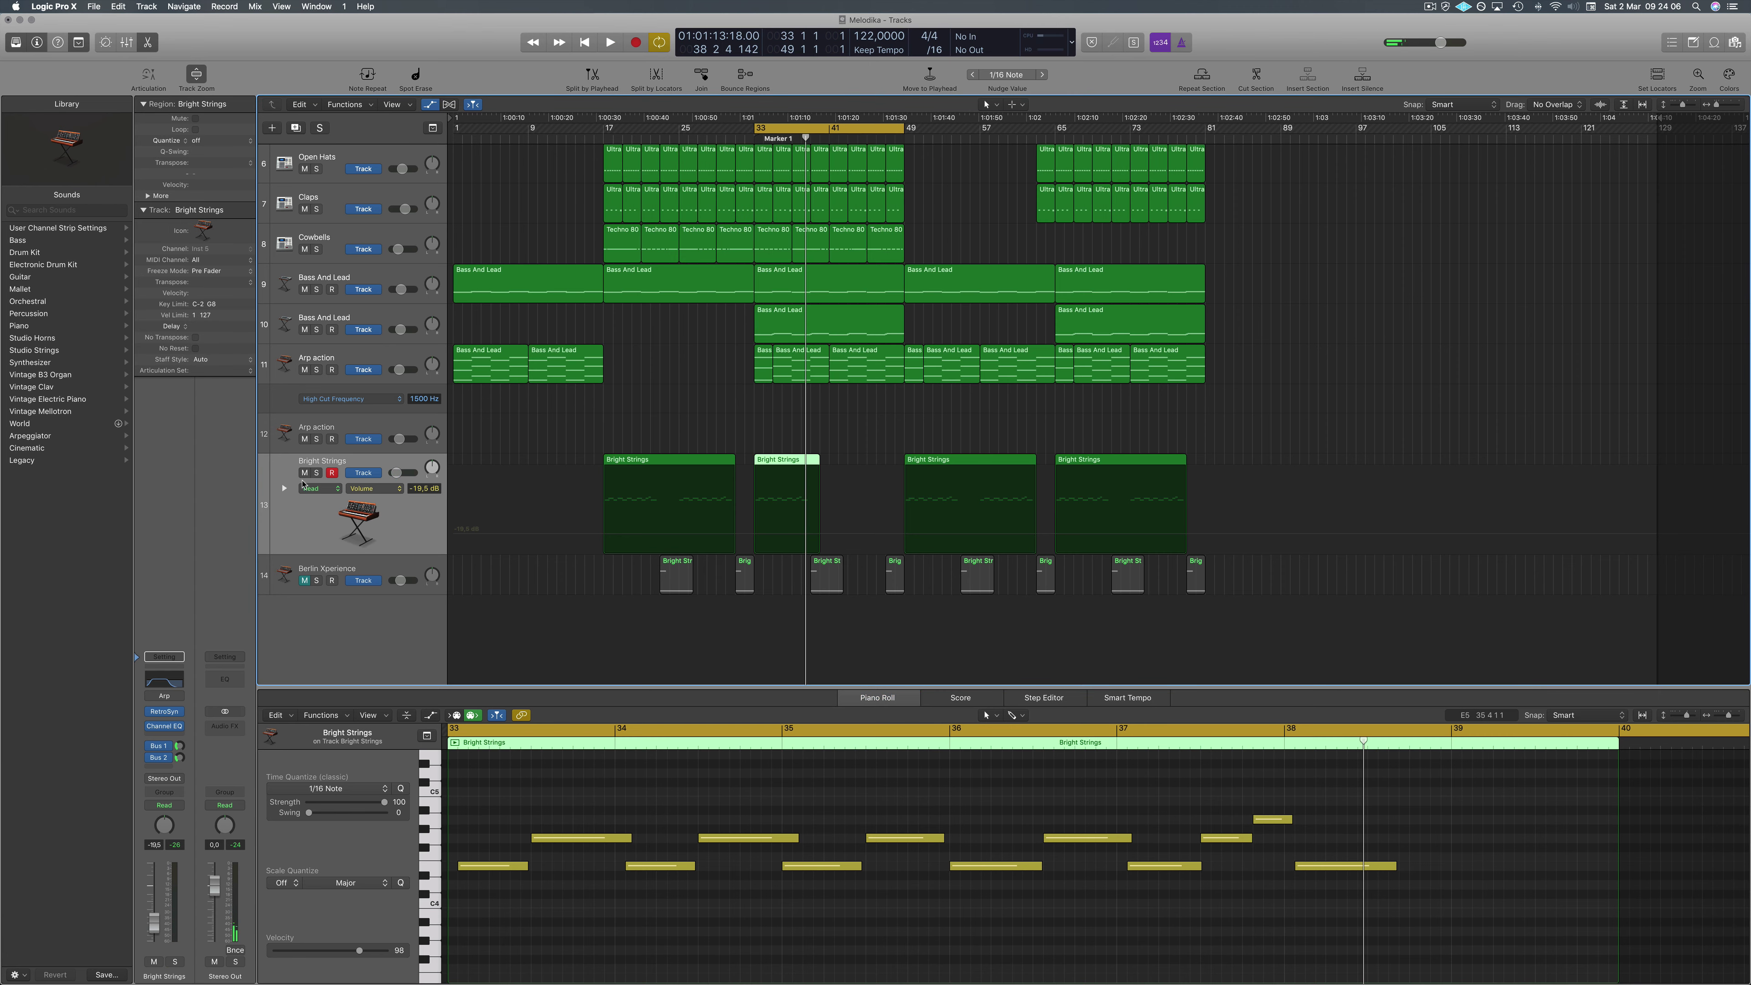
key("space")
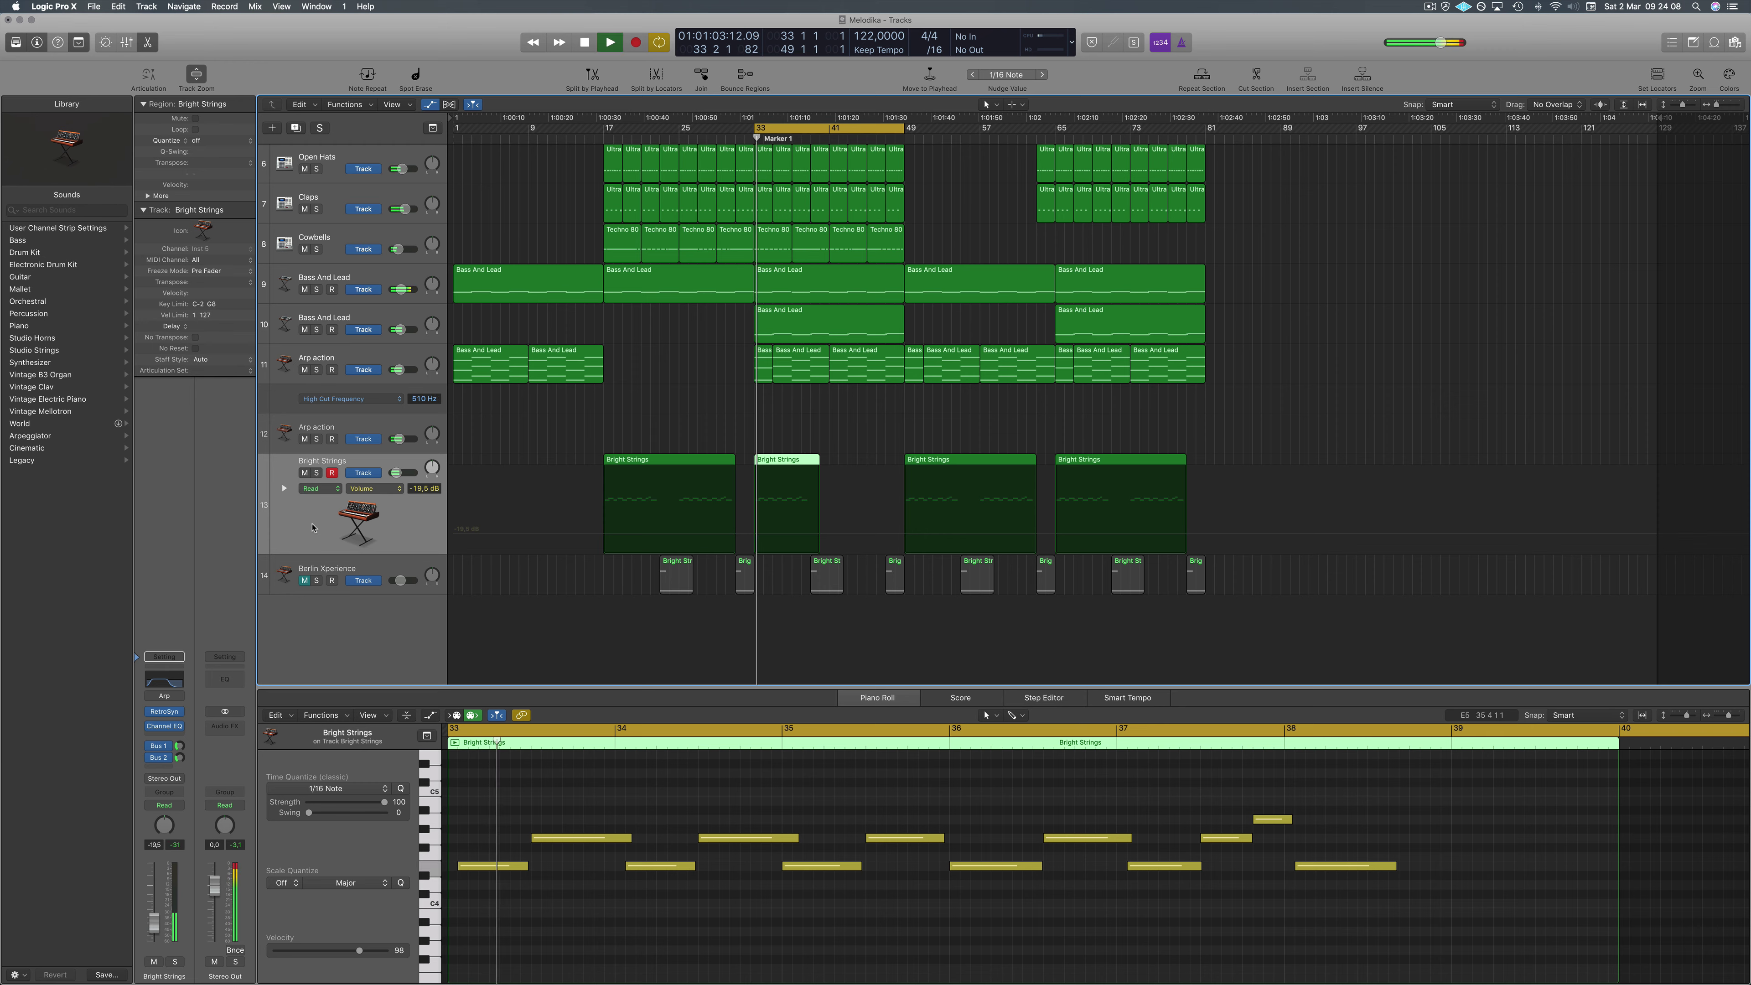
Unmute and solo Berlin Xperience, then select its track header and stop playback.
left_click(304, 581)
key("space")
key("space")
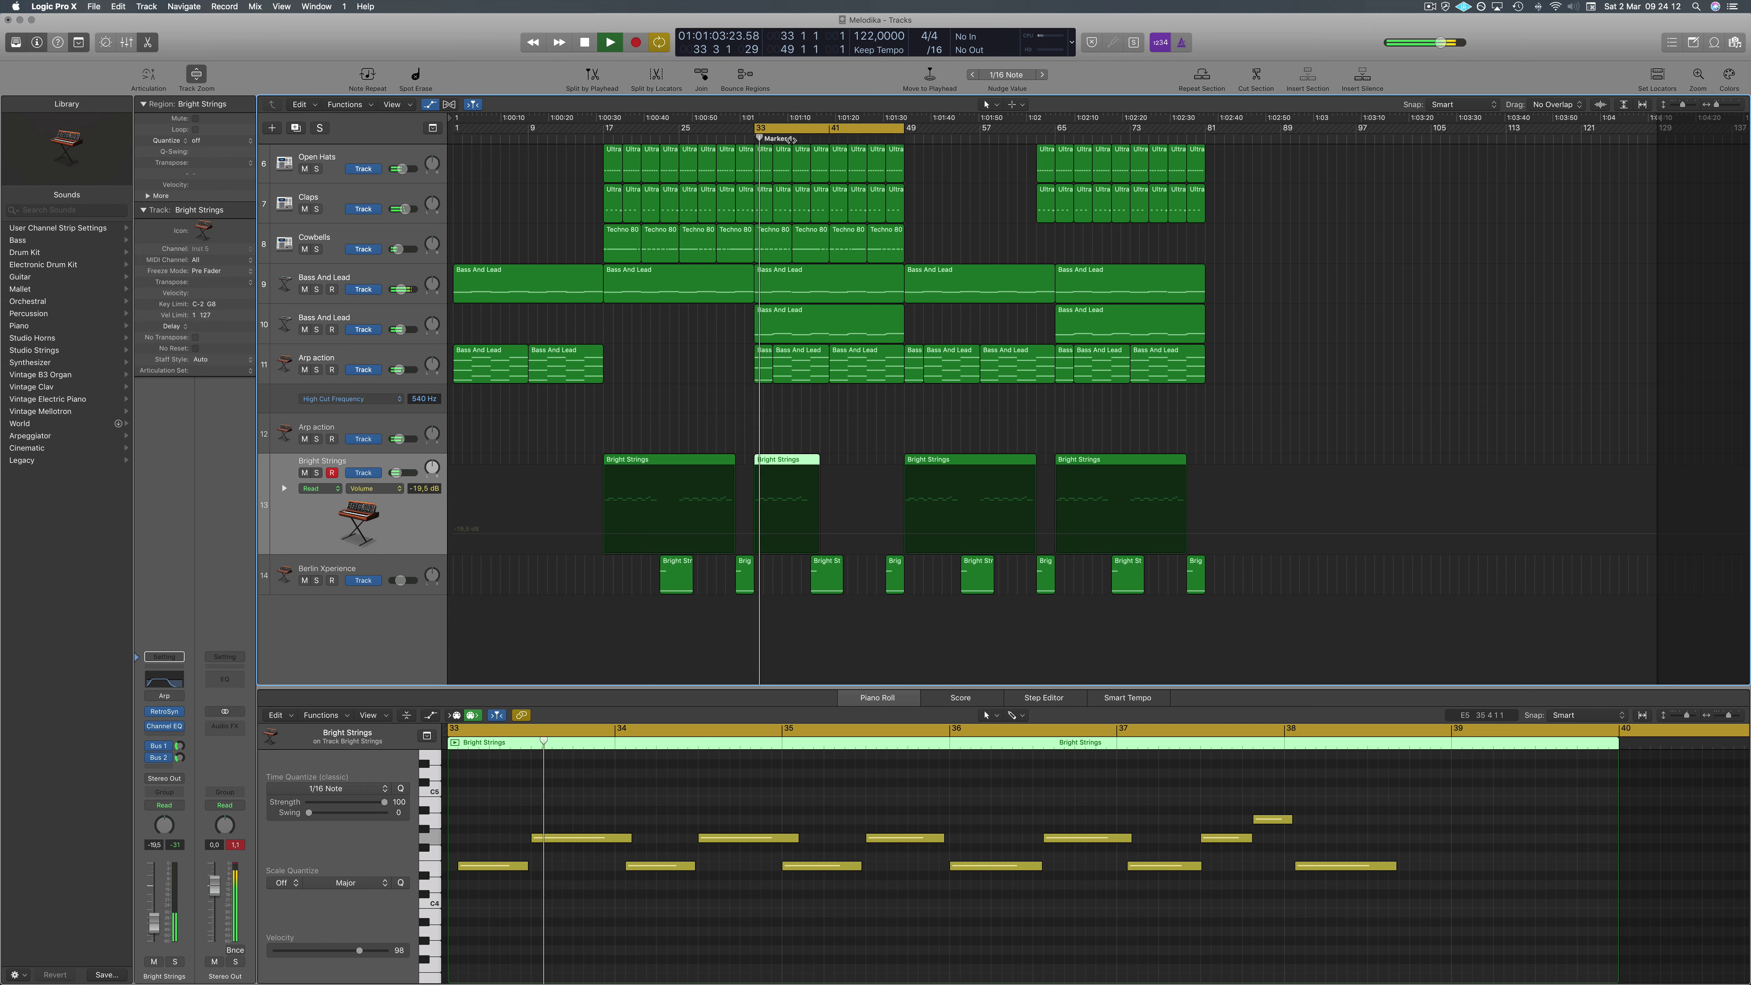
left_click(317, 581)
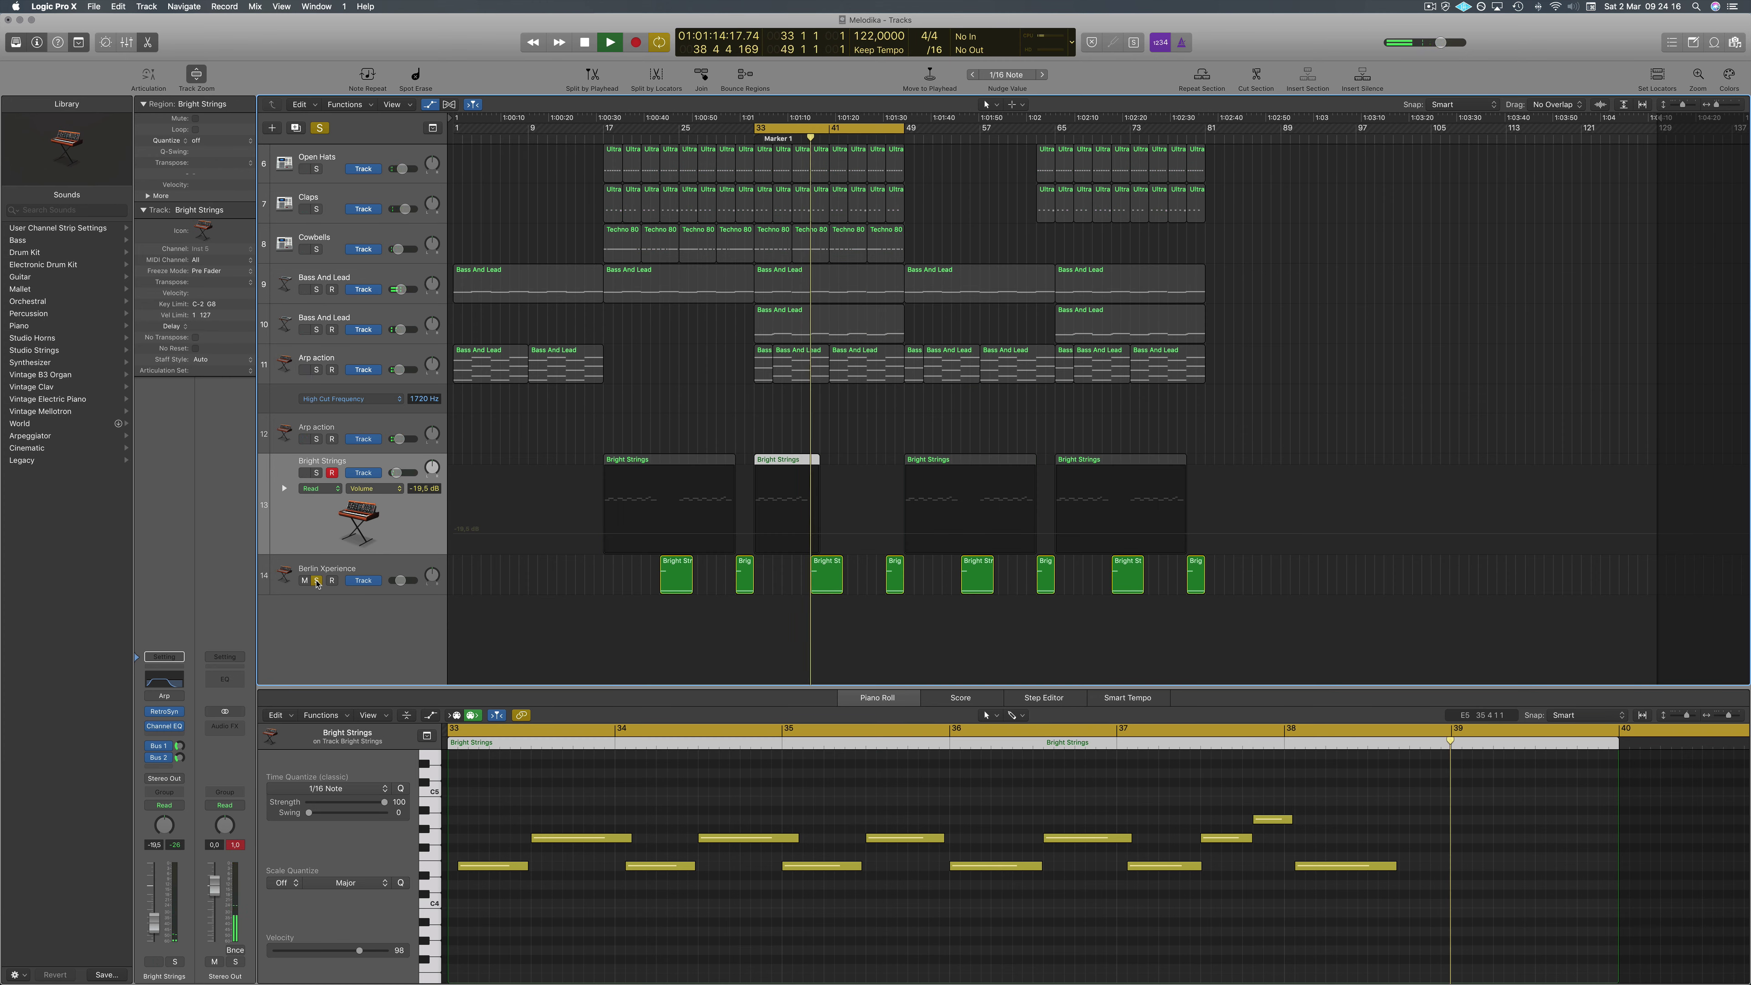
left_click(354, 565)
key("space")
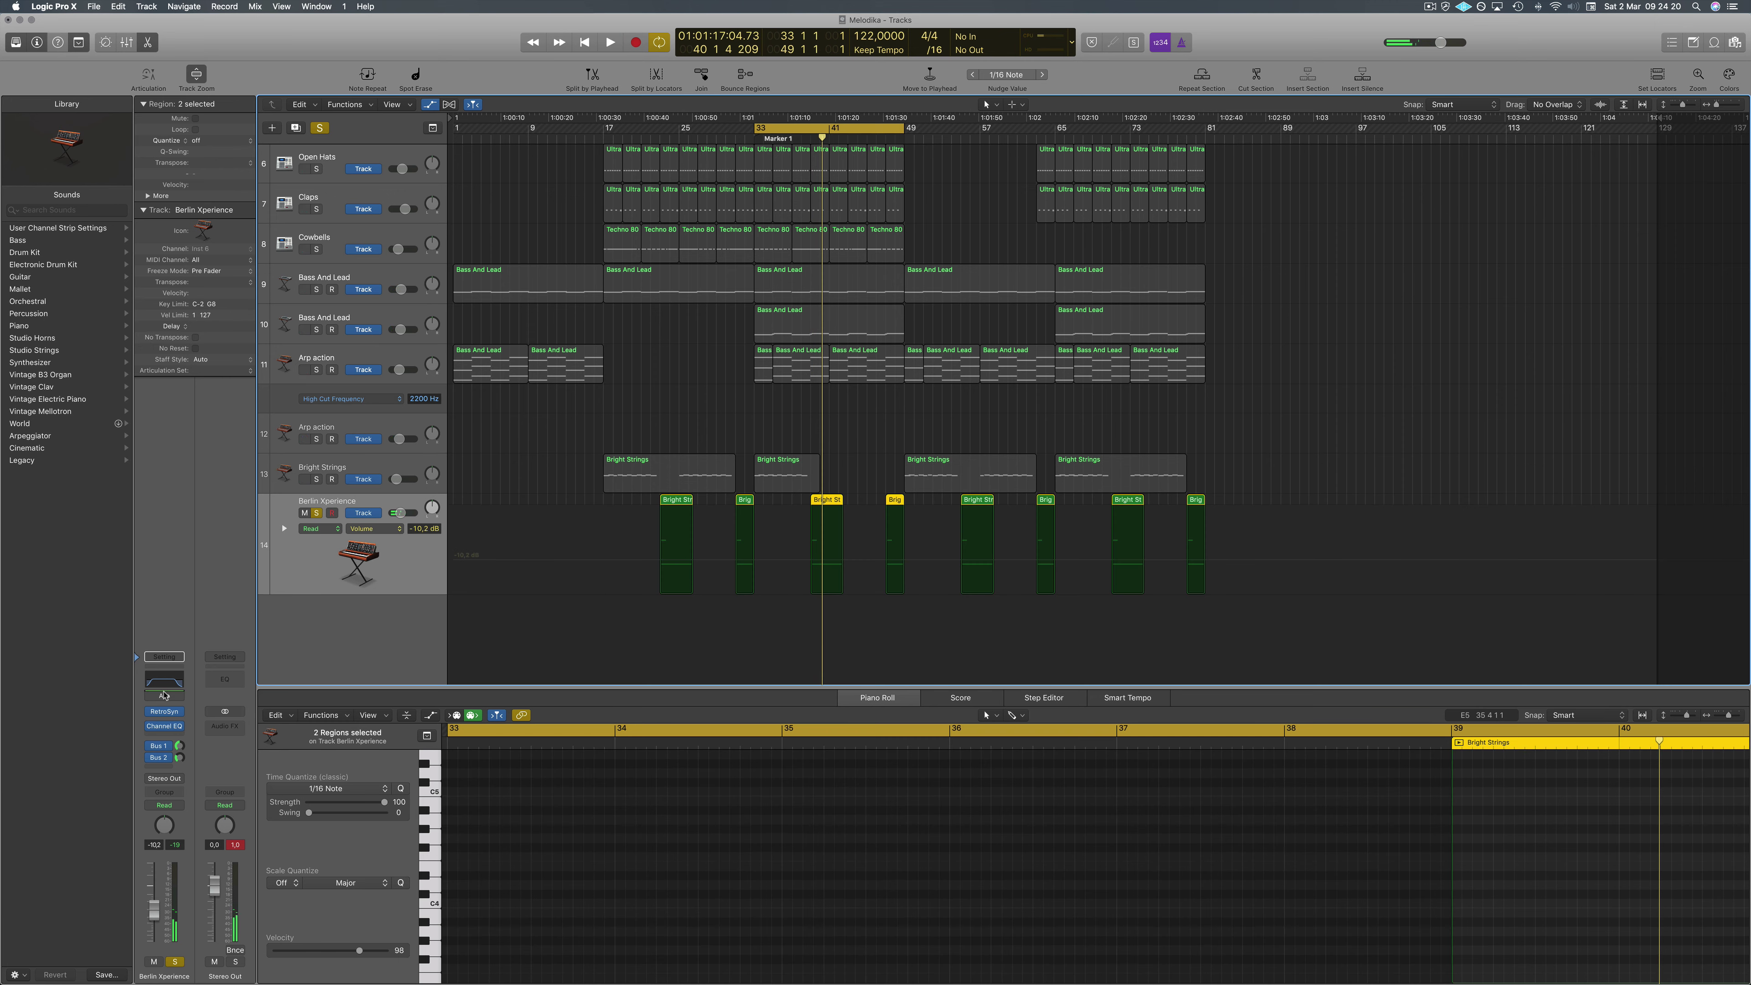
left_click(164, 713)
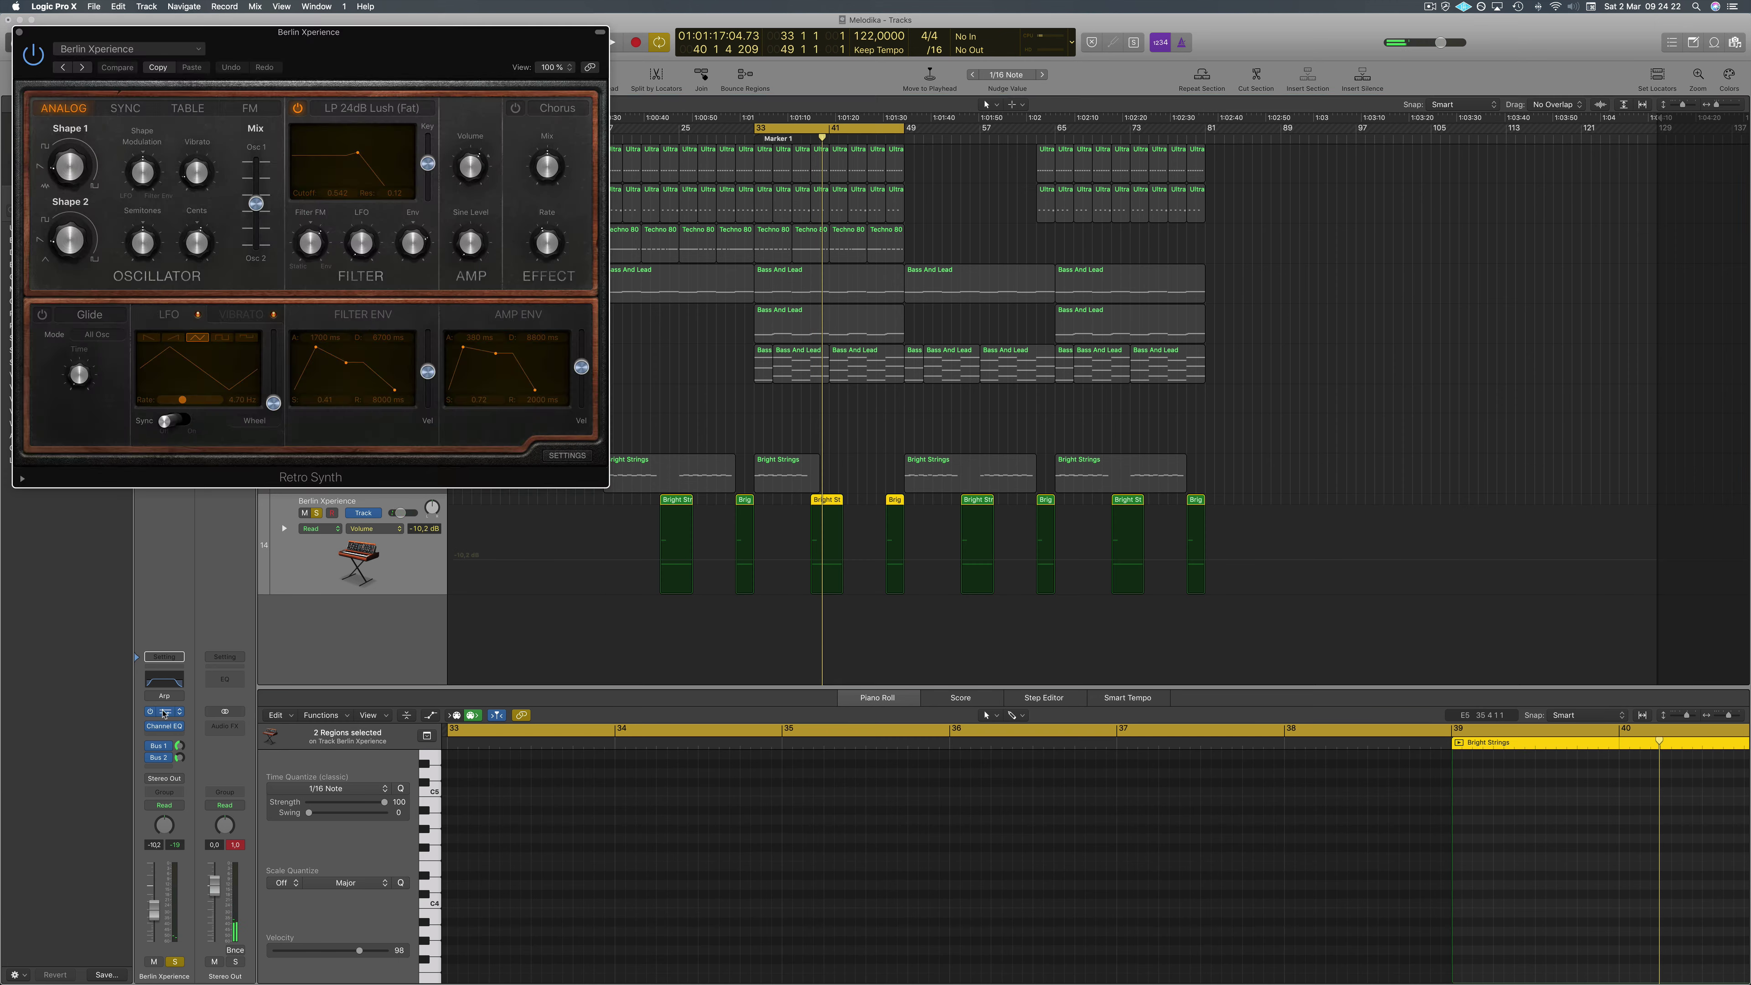
left_click_drag(406, 45, 538, 92)
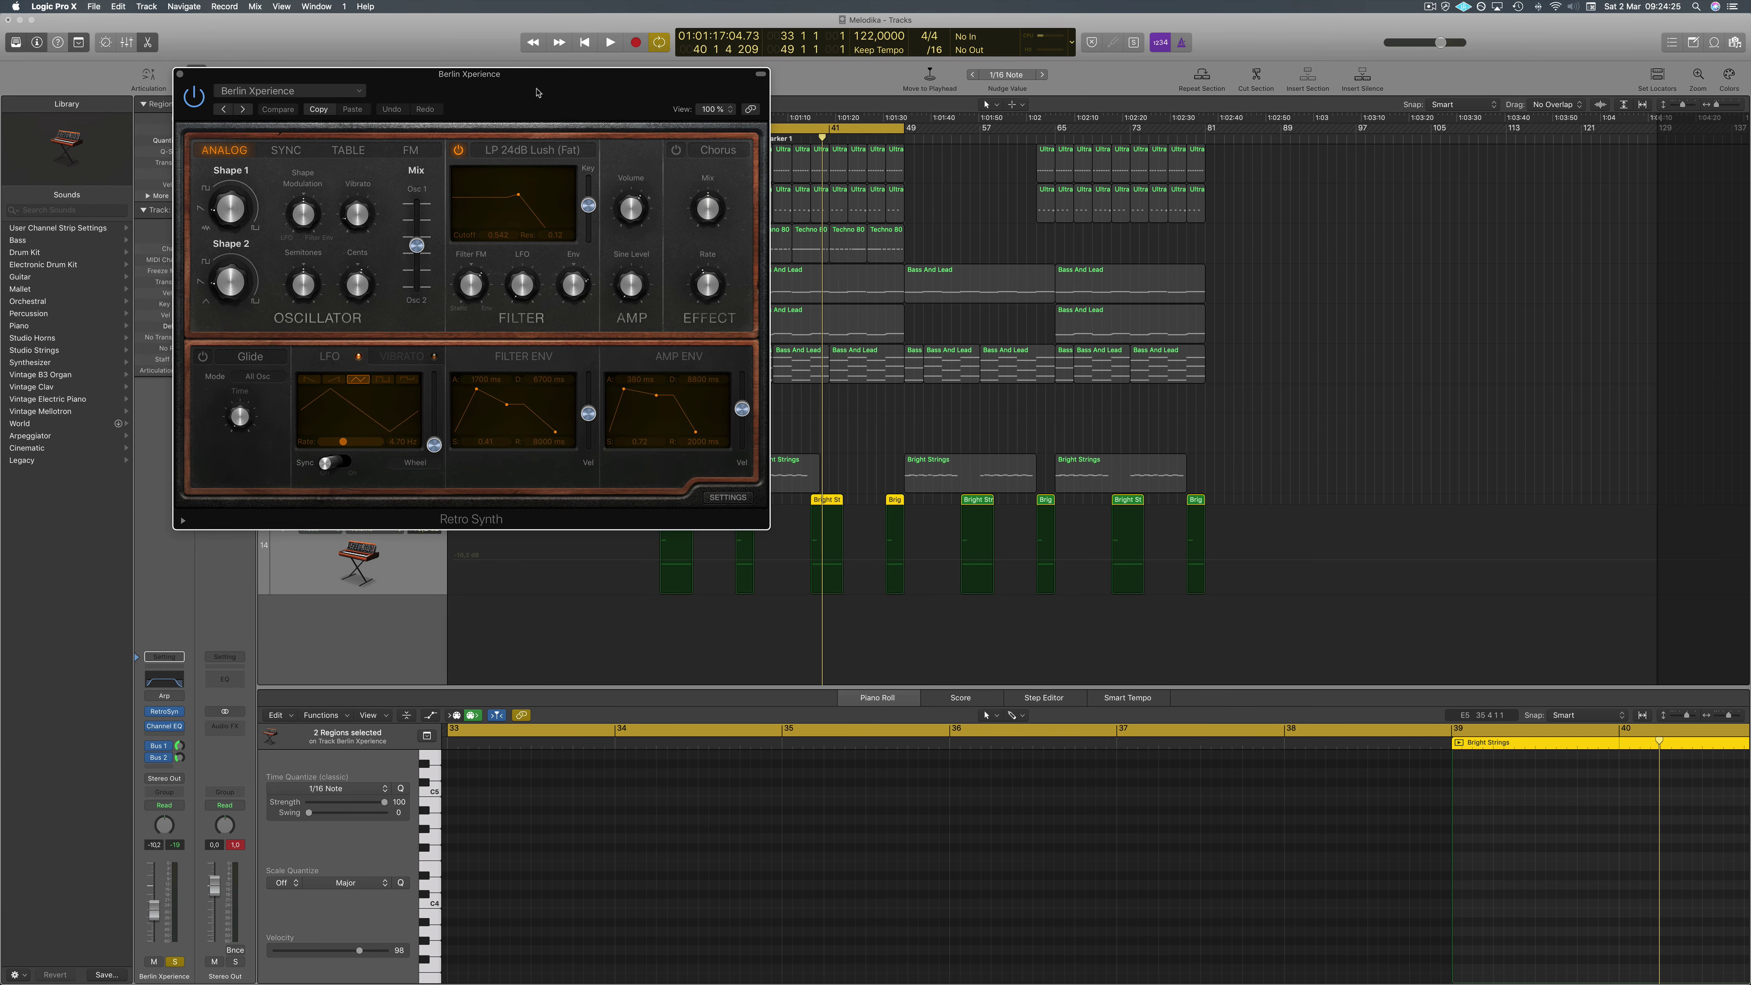
left_click(182, 75)
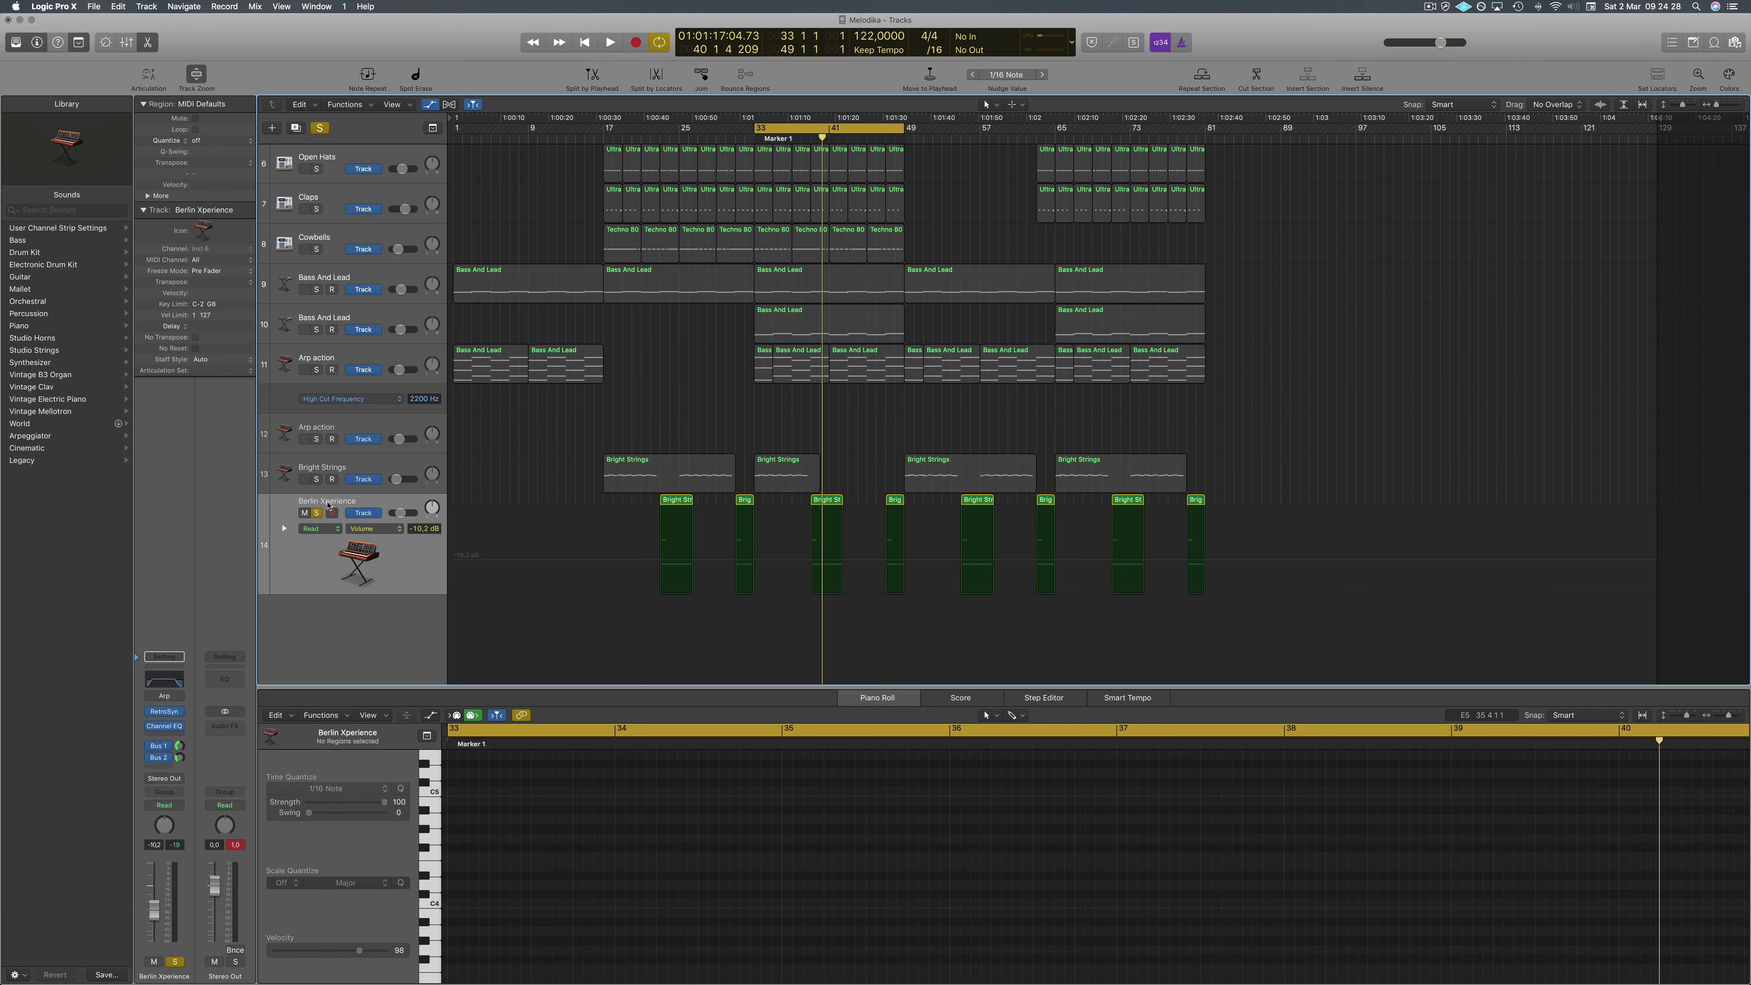
Unsolo Berlin Xperience and play the full mix.
left_click(316, 513)
key("space")
scroll(676, 410, "up", 4)
scroll(676, 411, "up", 2)
Show volume automation on every track and zoom to fit the whole song.
key("x")
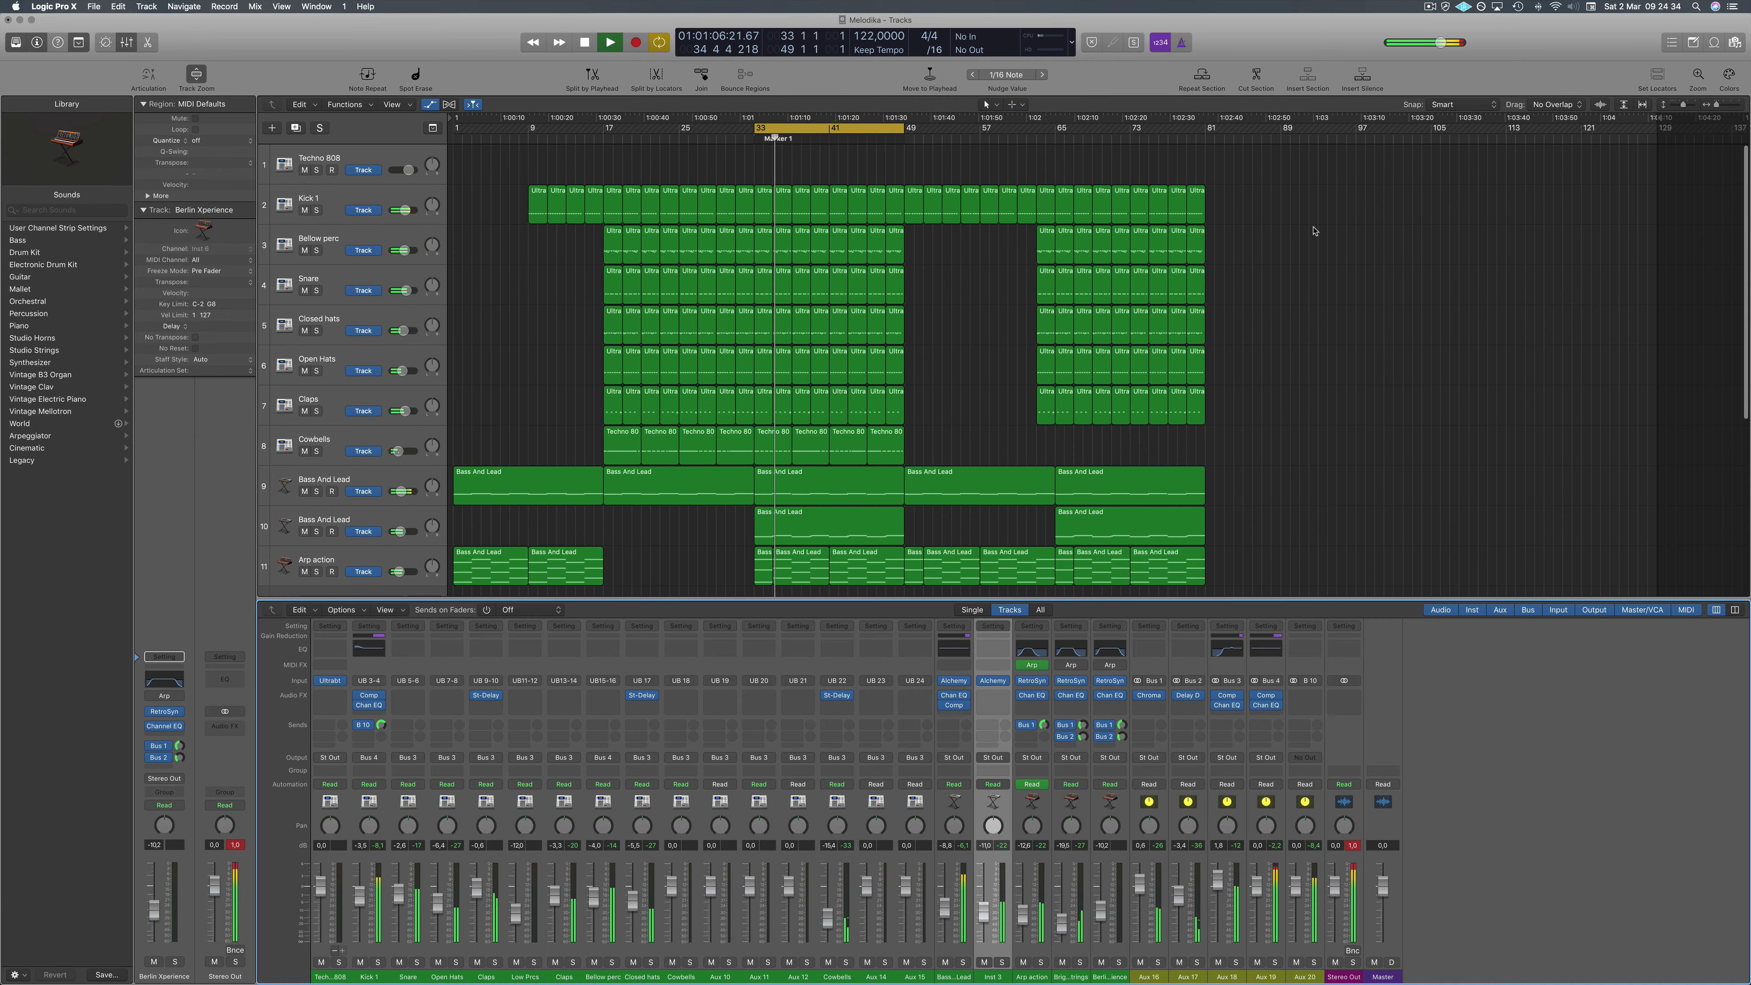
key("x")
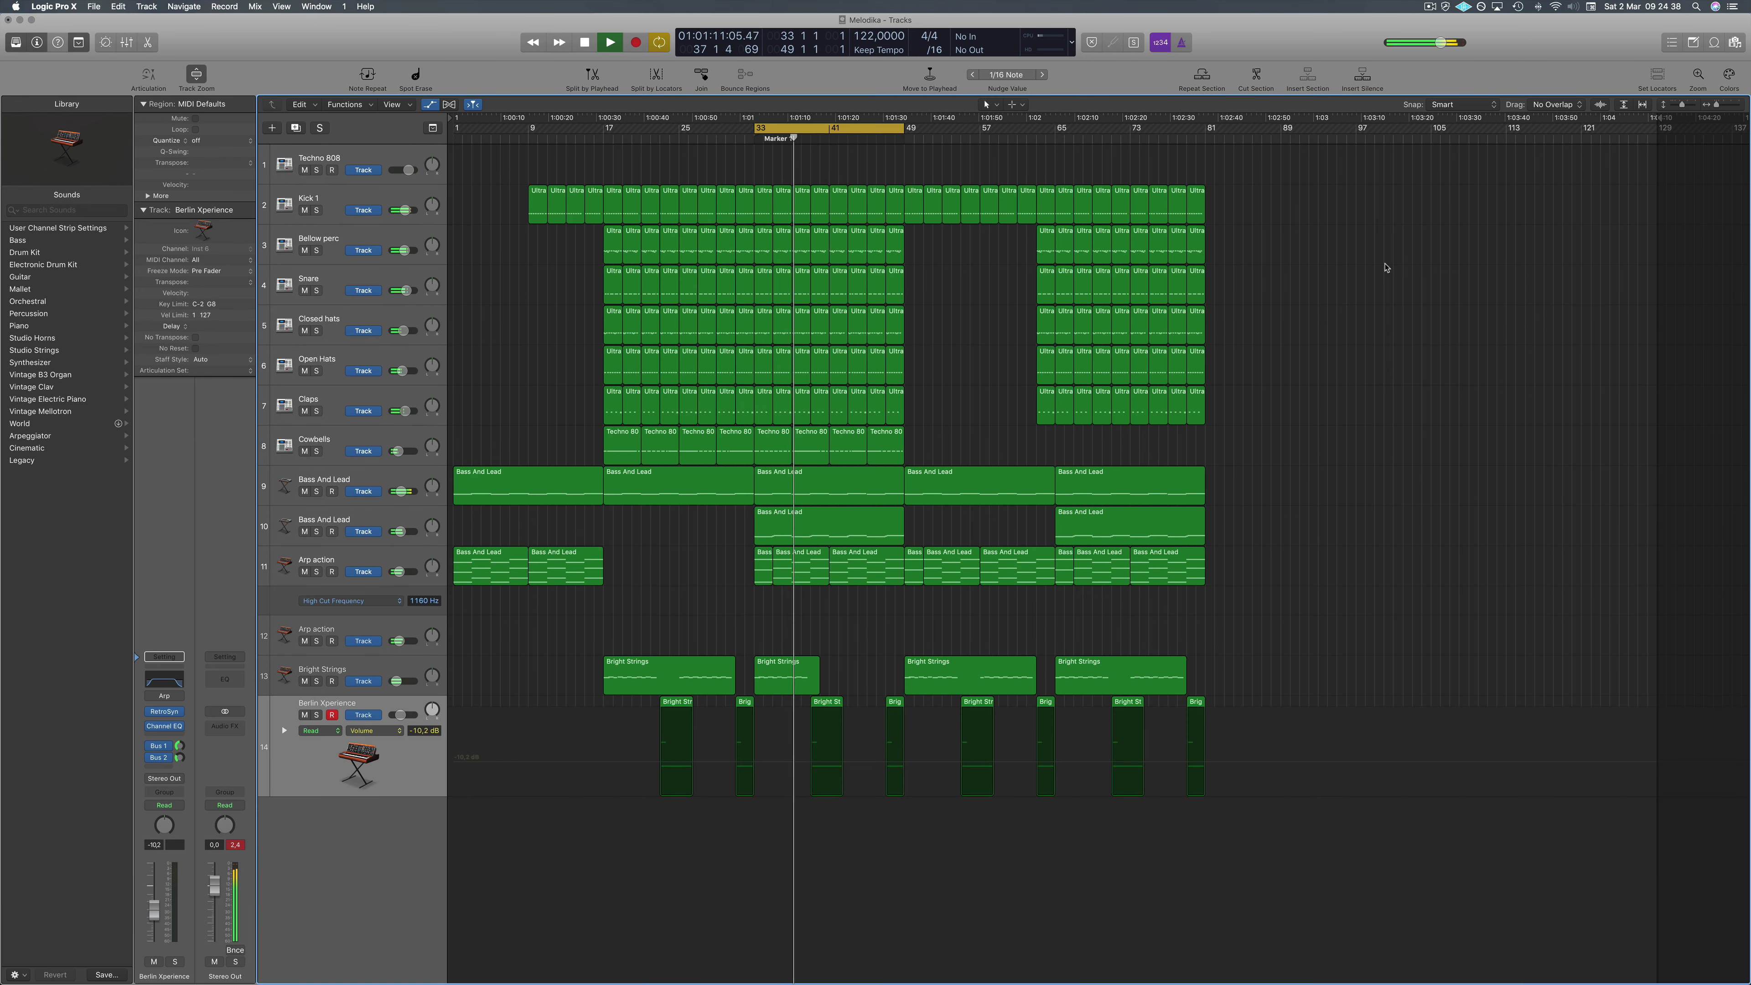
key("a")
key("z")
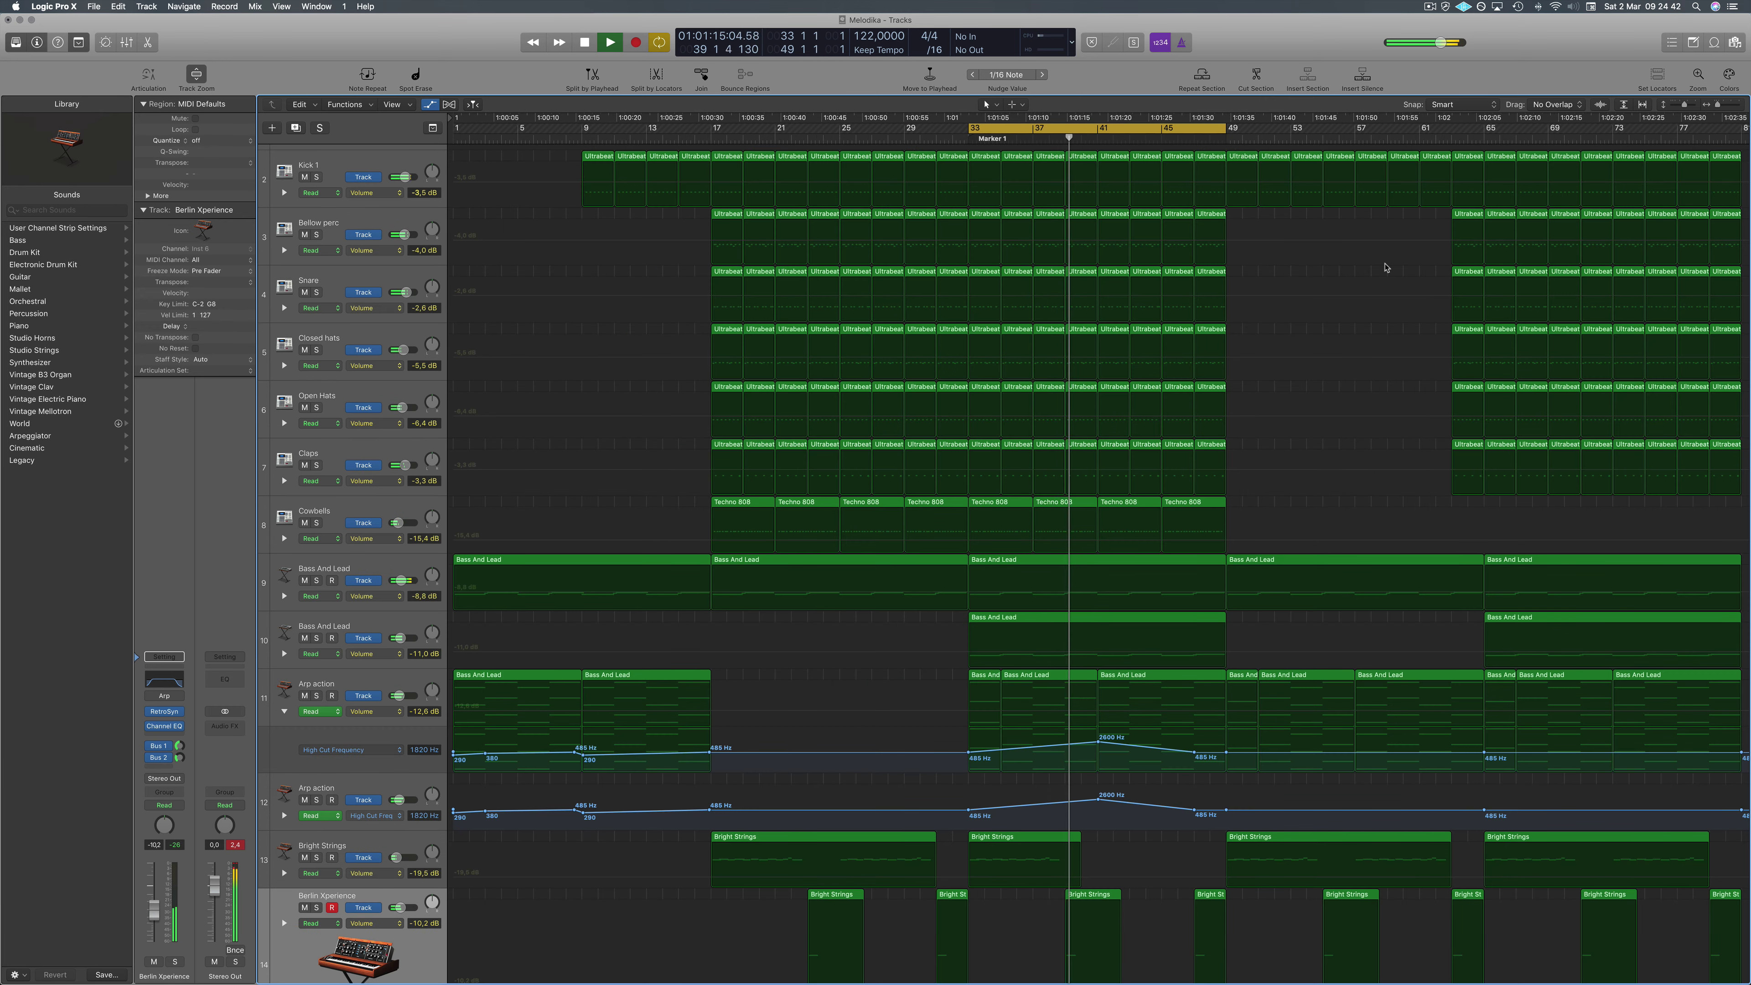
Fit all tracks on screen, then enlarge the Arp action track for a closer look.
key("z")
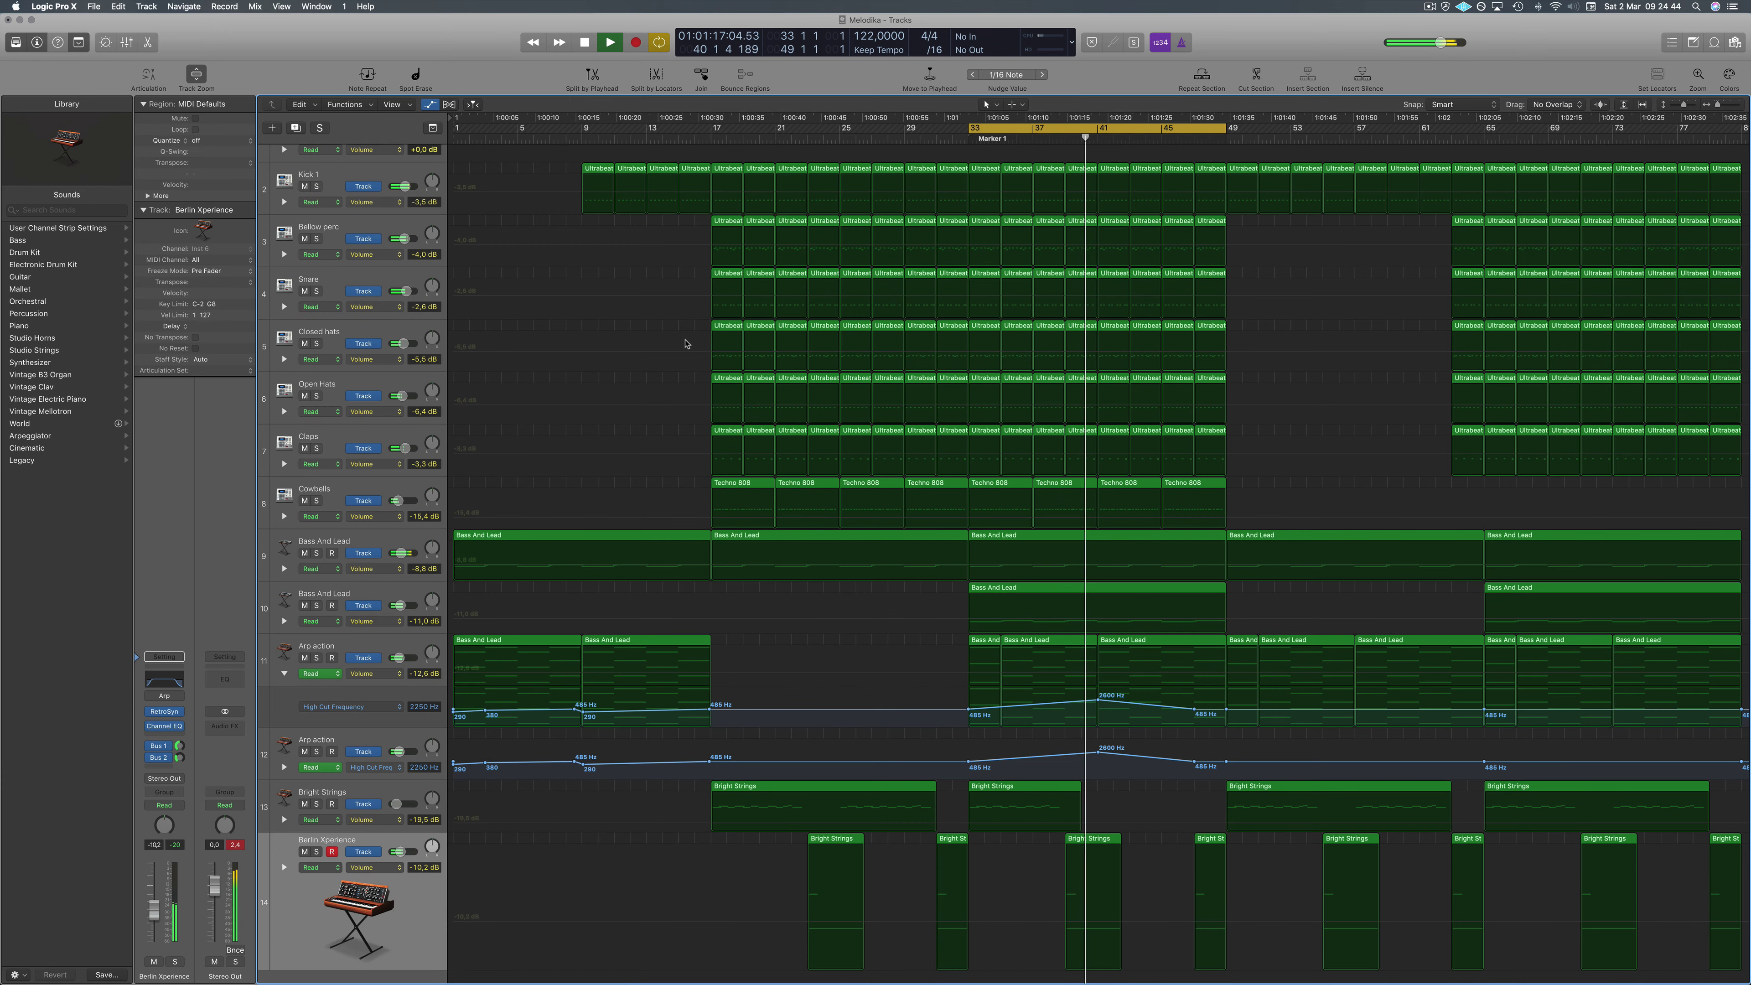
key("a")
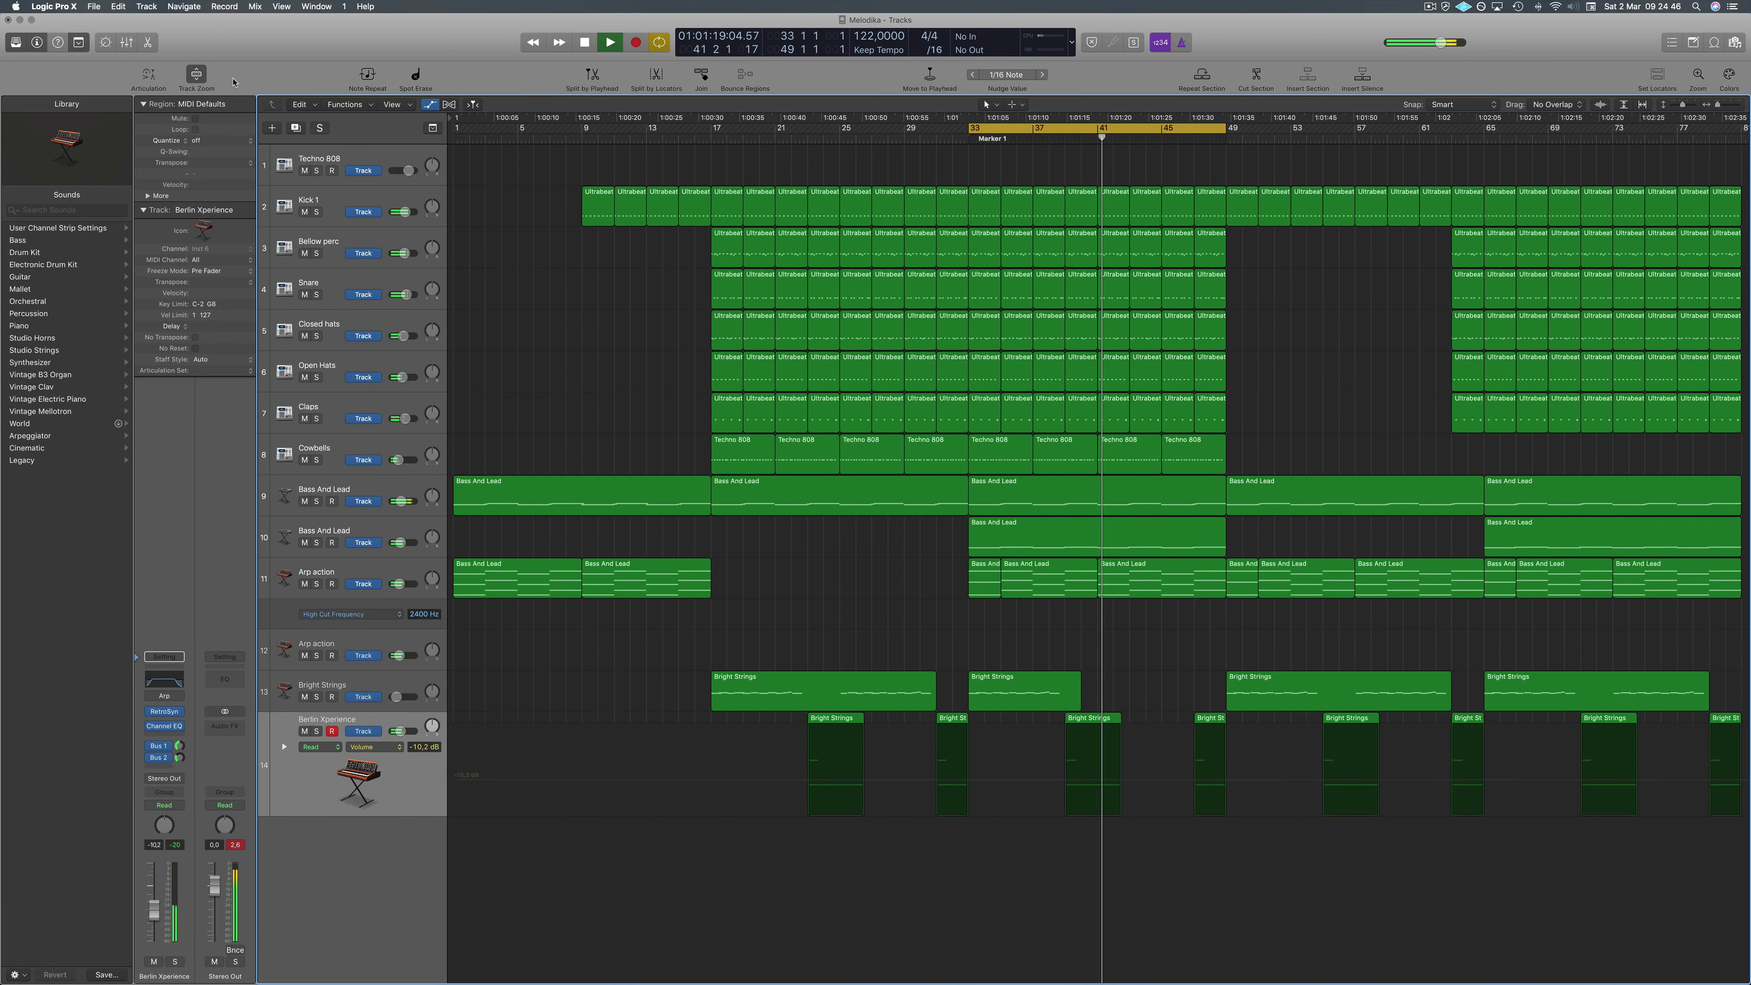
left_click(194, 75)
left_click(194, 75)
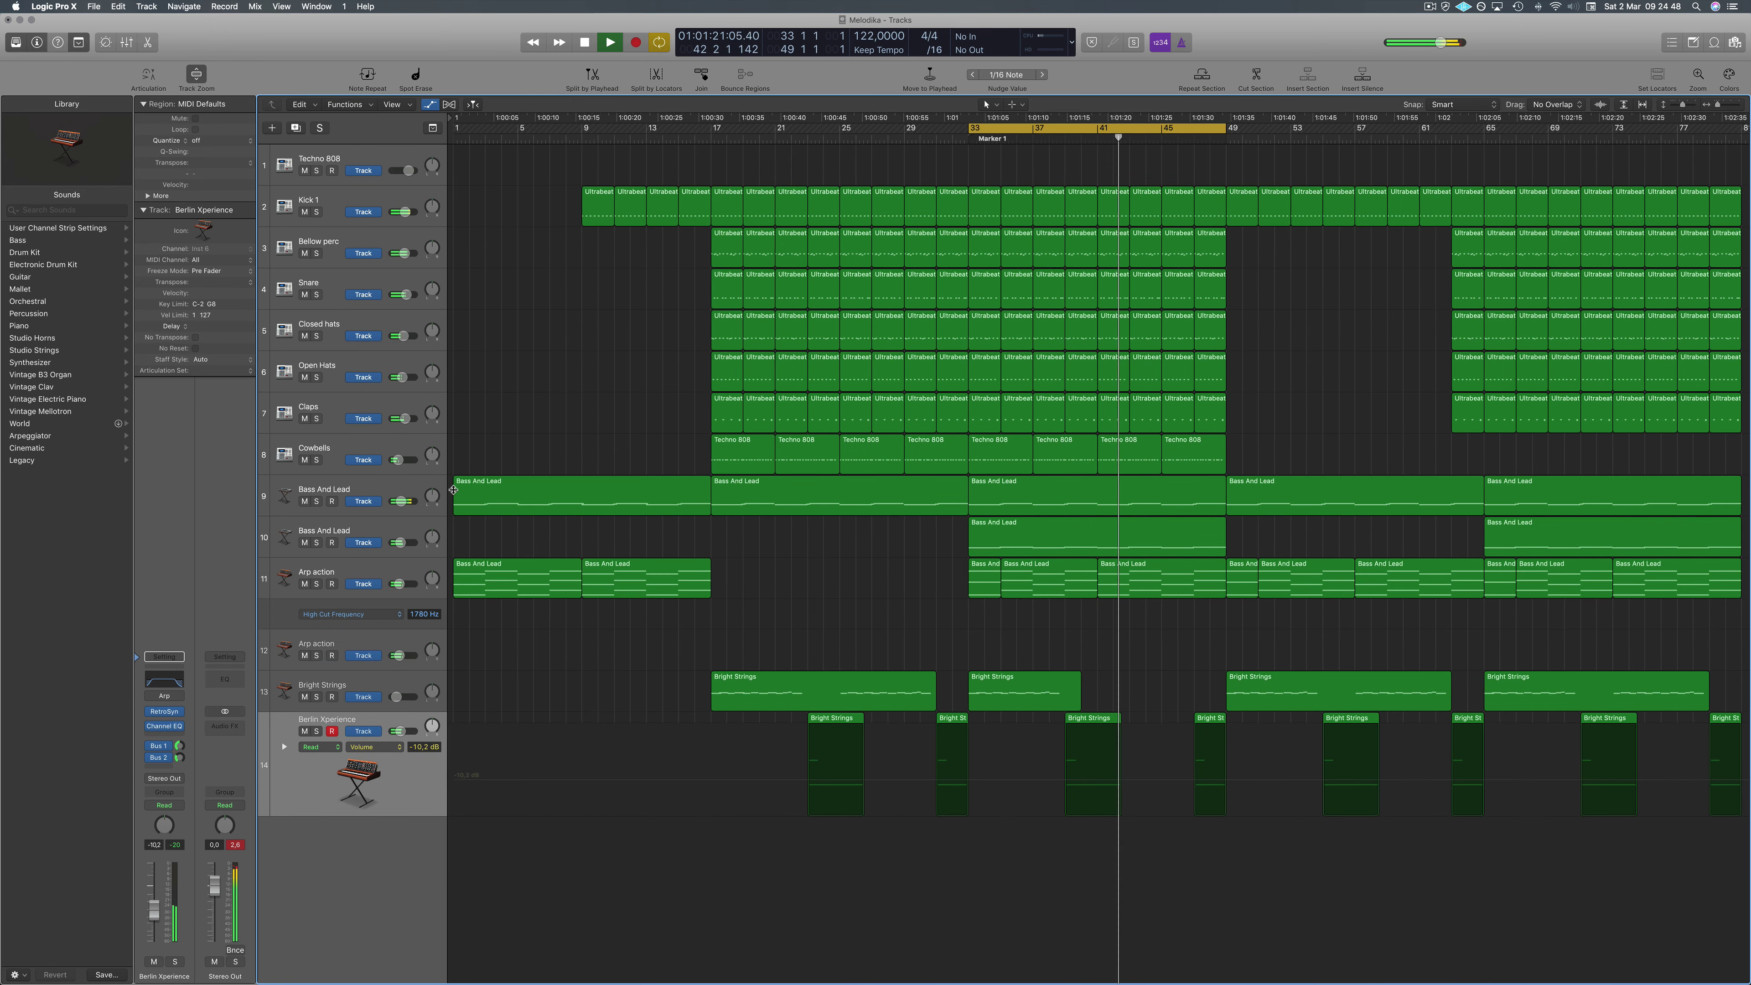
left_click(396, 488)
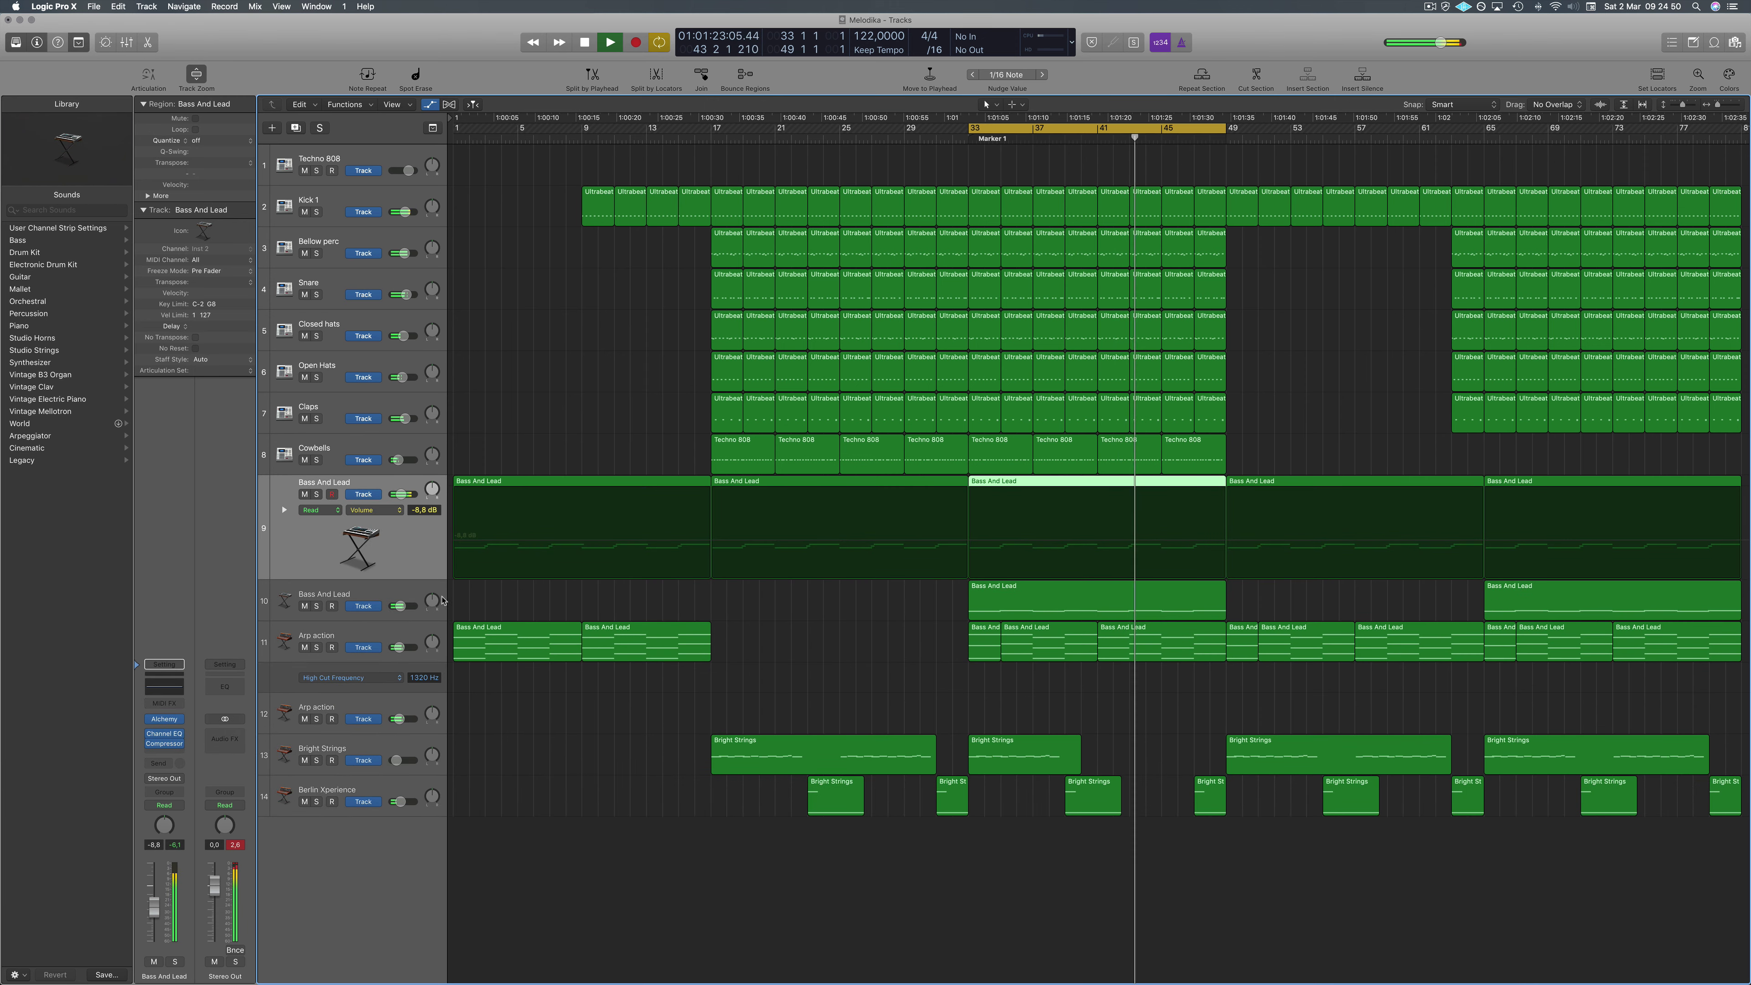
left_click(368, 634)
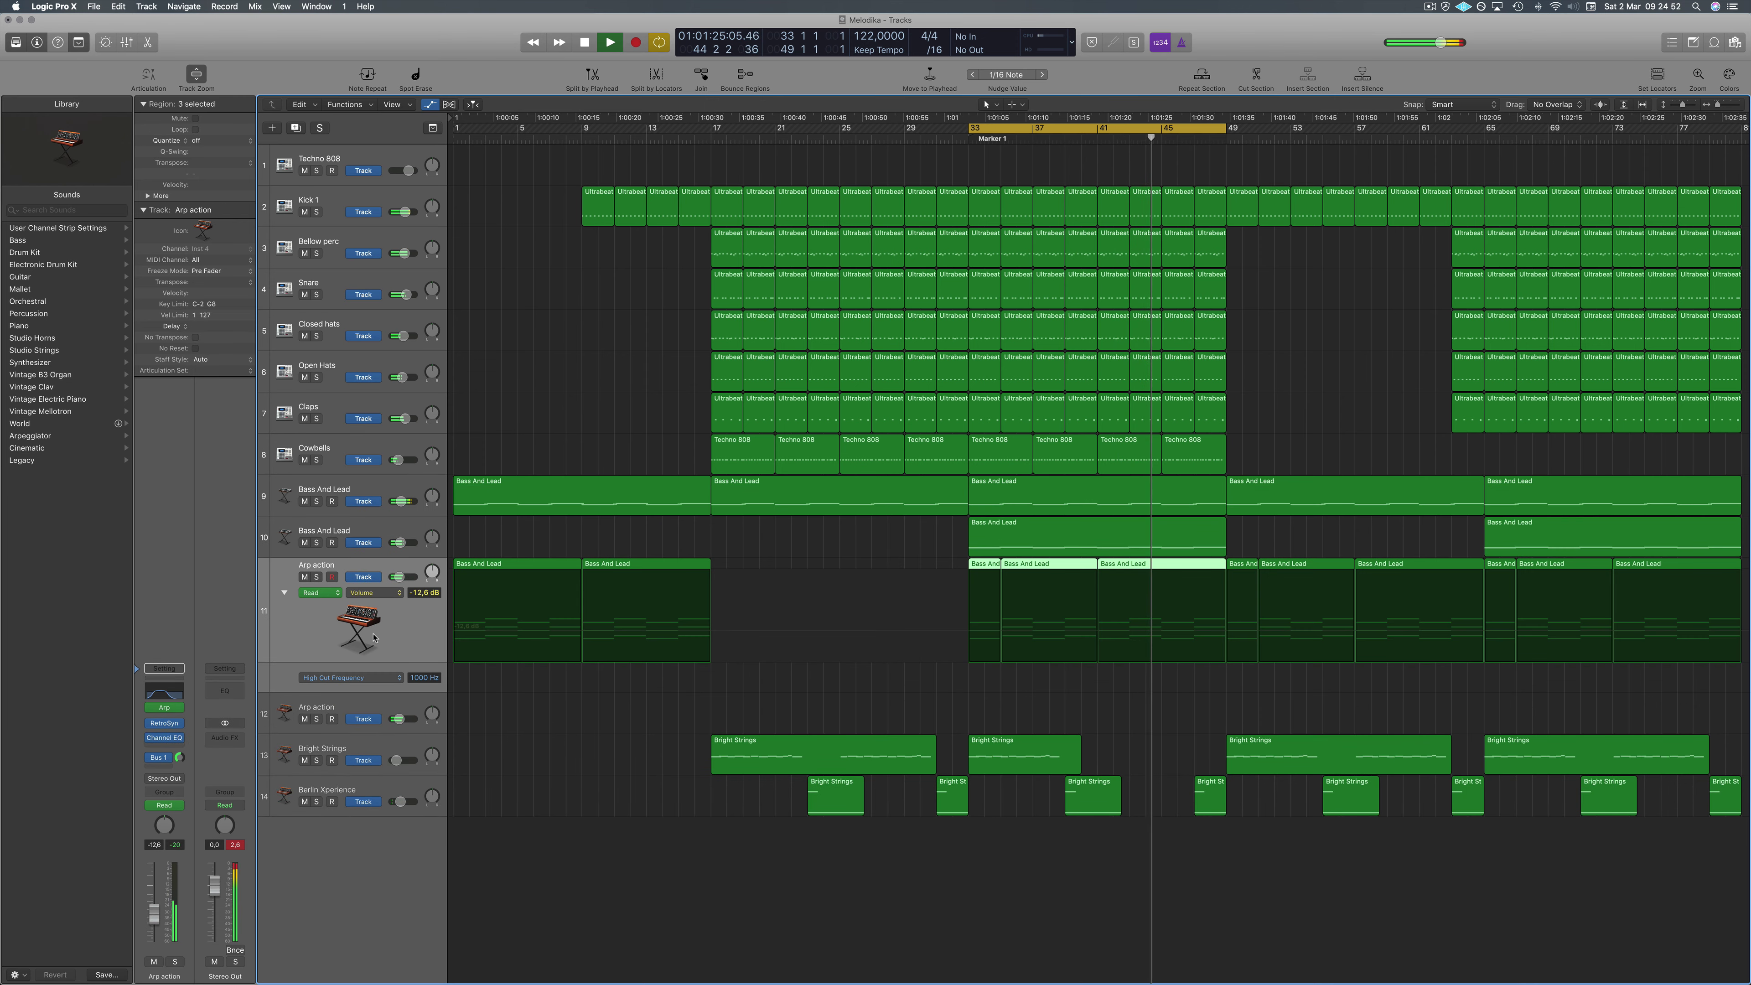
Display Arp action's Channel EQ High Cut Frequency automation curve and audition it.
left_click(284, 592)
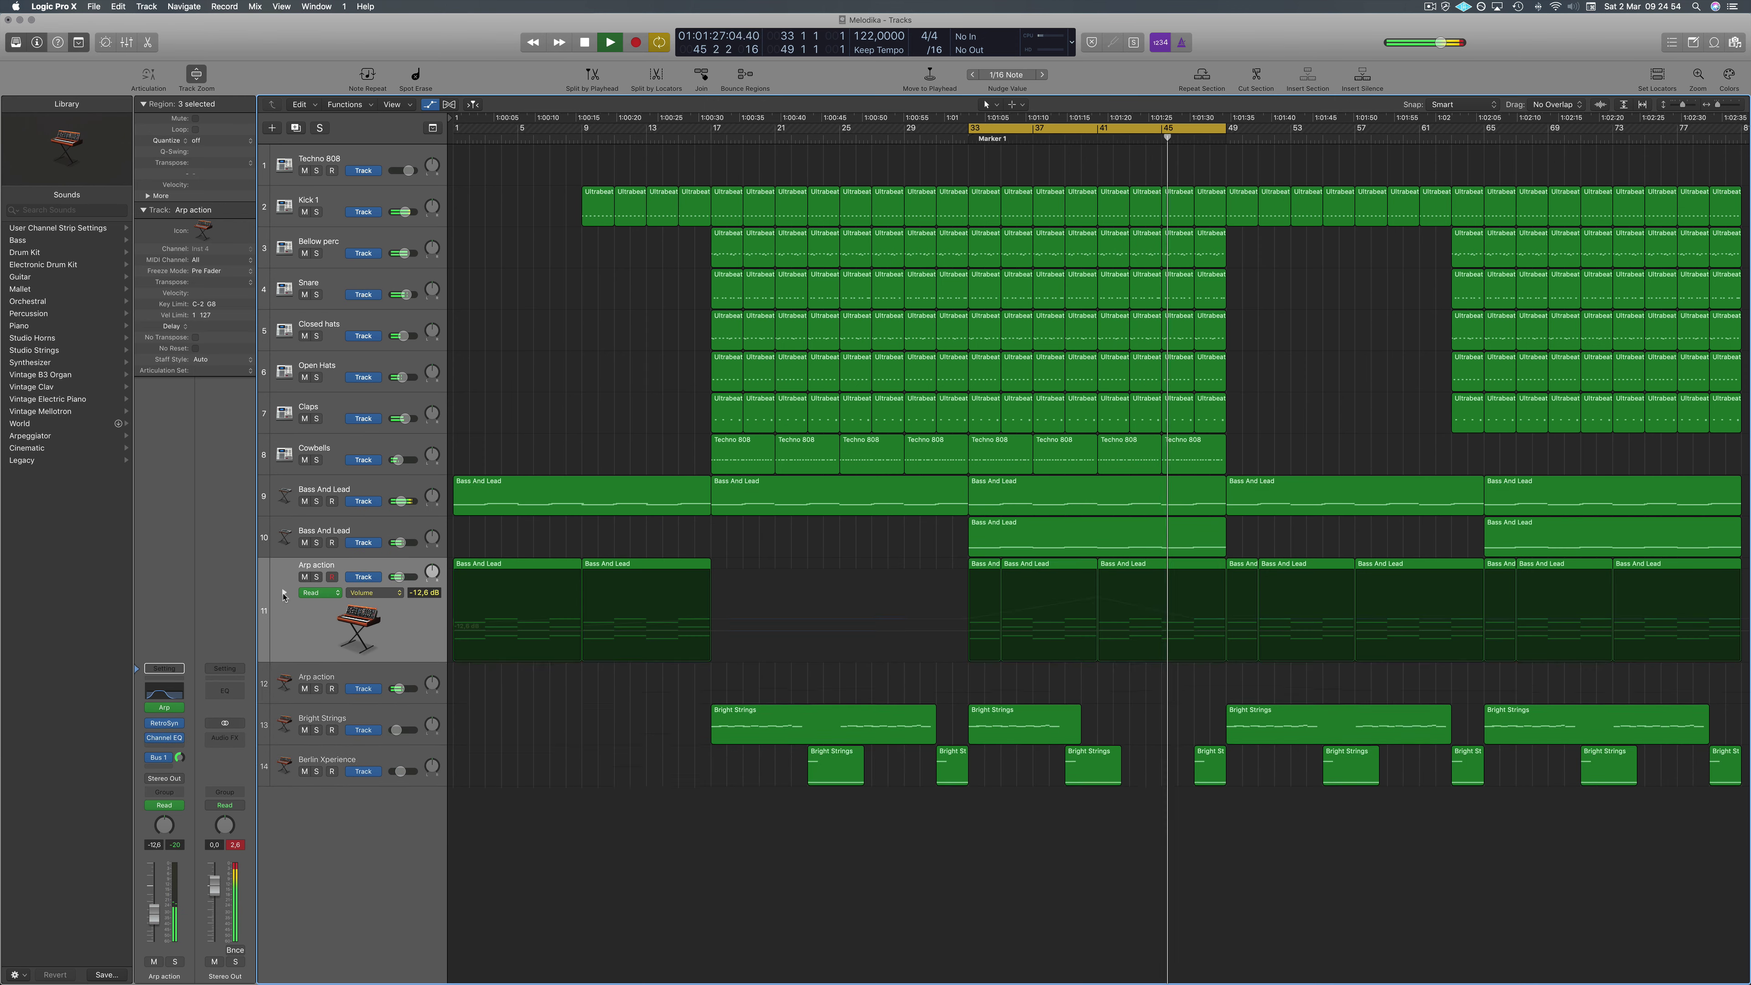
left_click(369, 591)
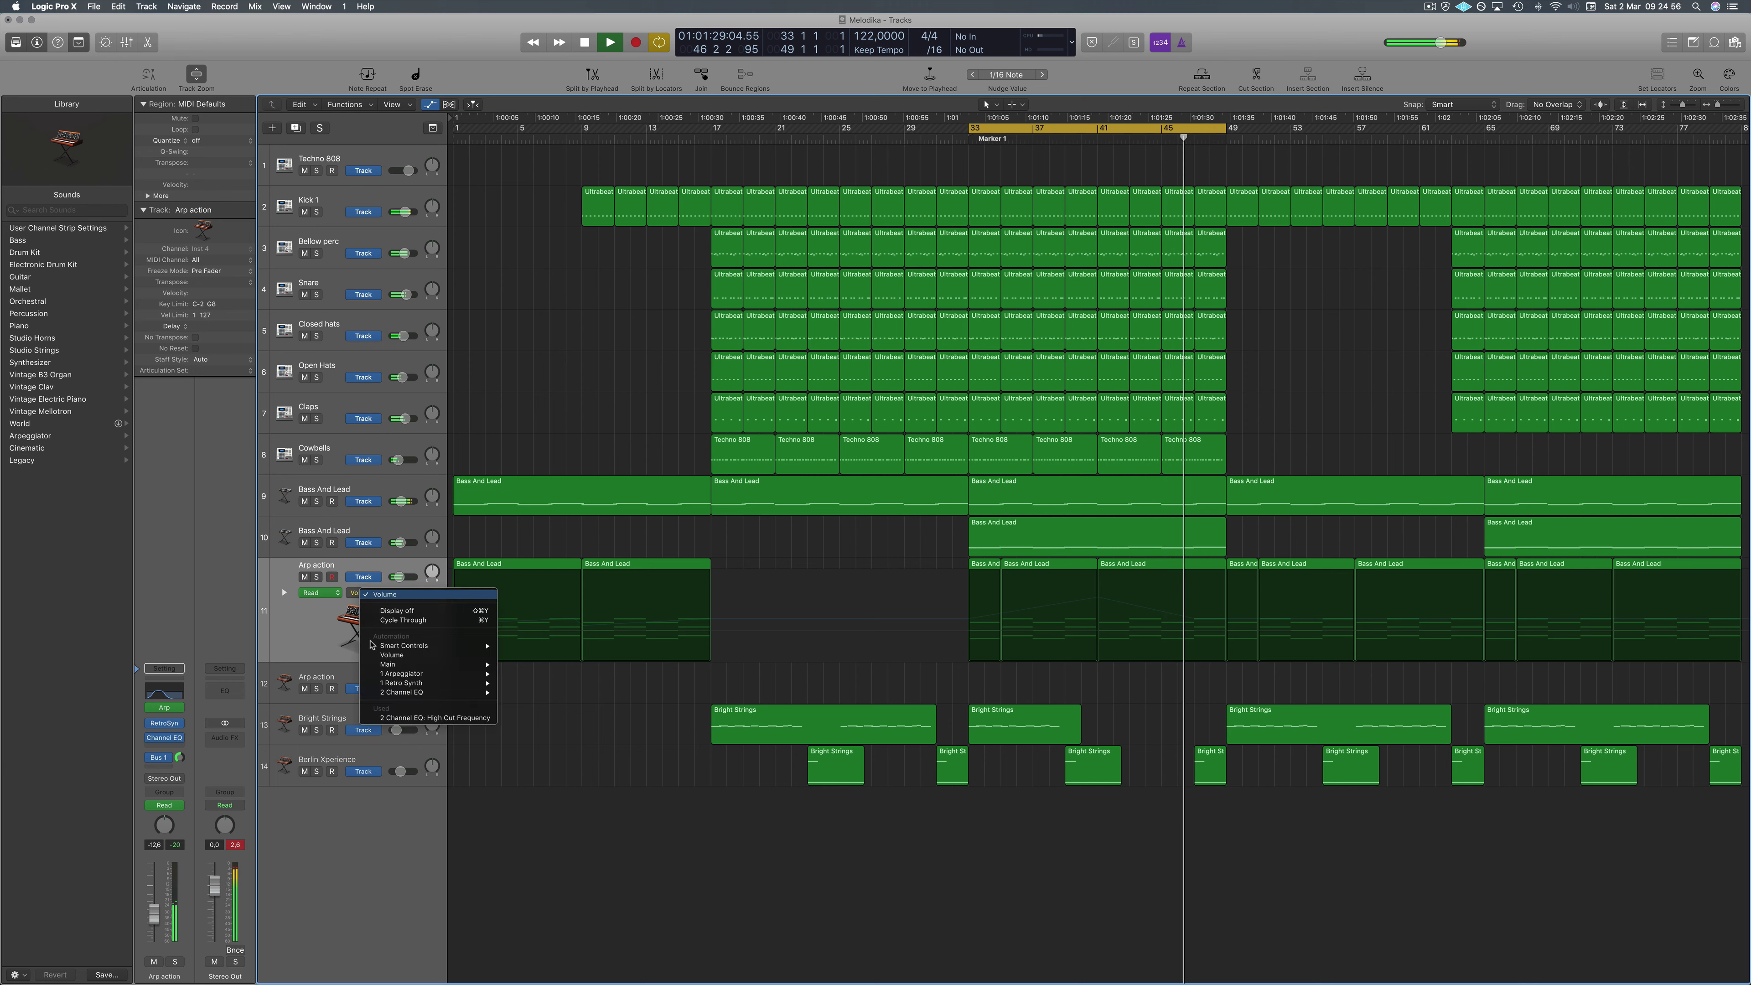
left_click(300, 624)
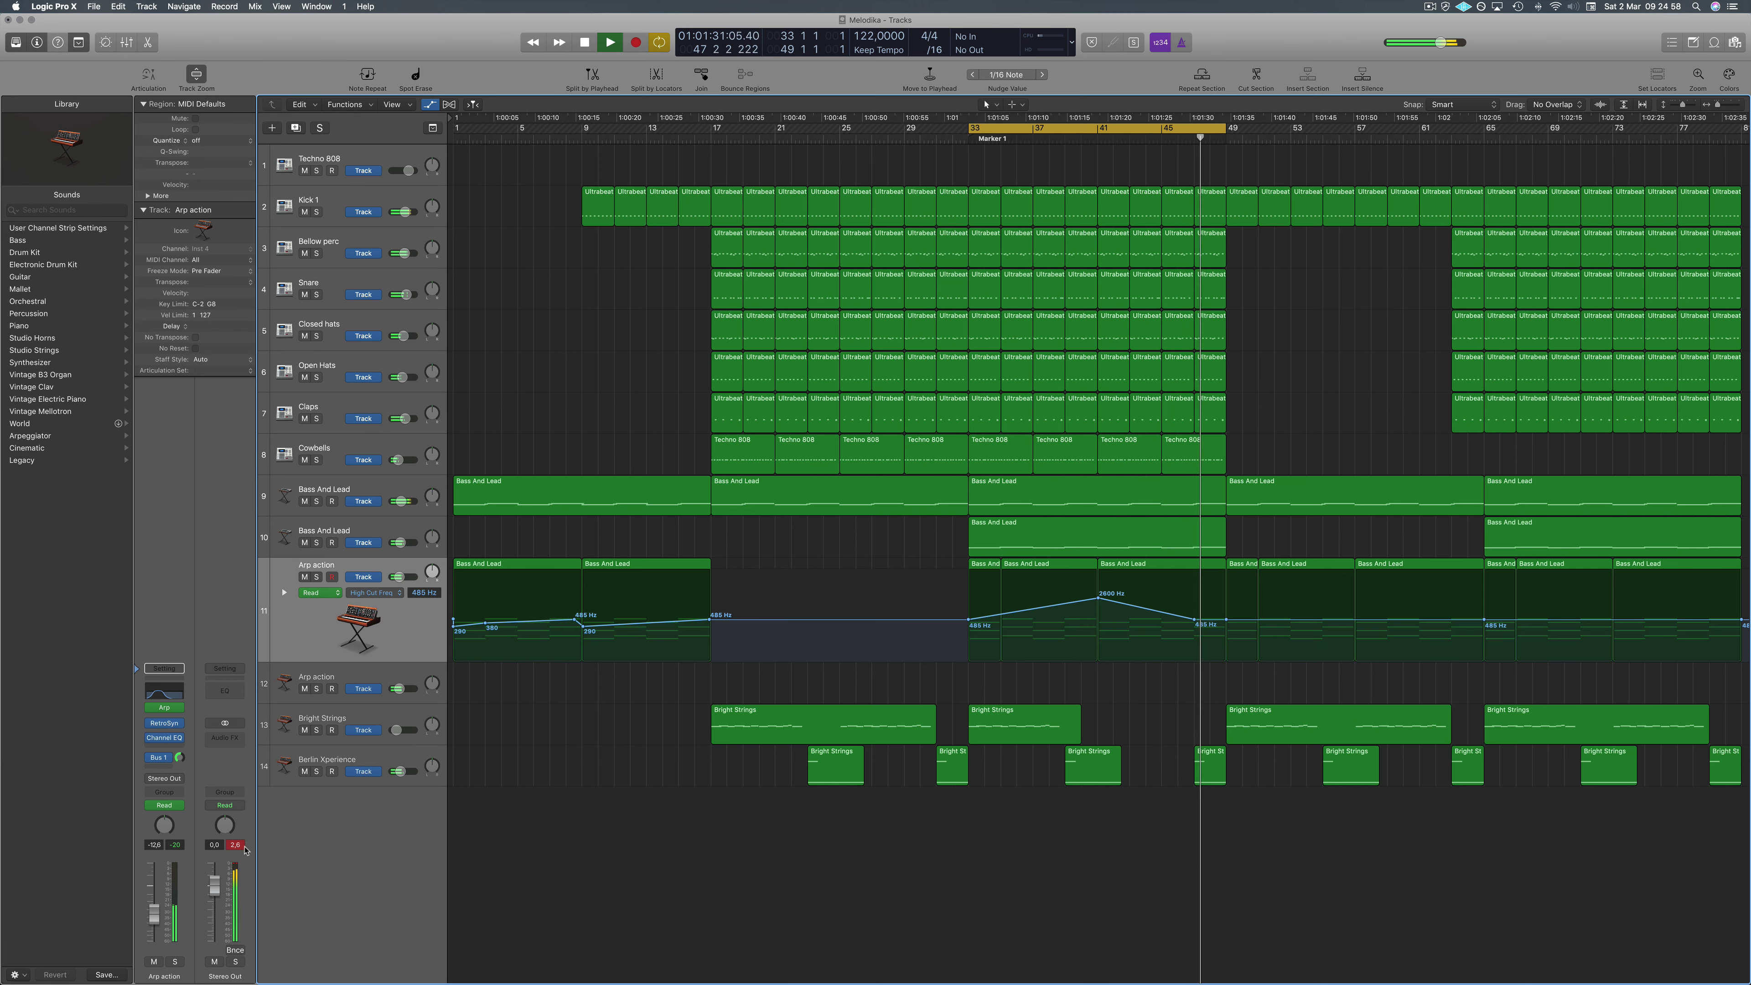
key("space")
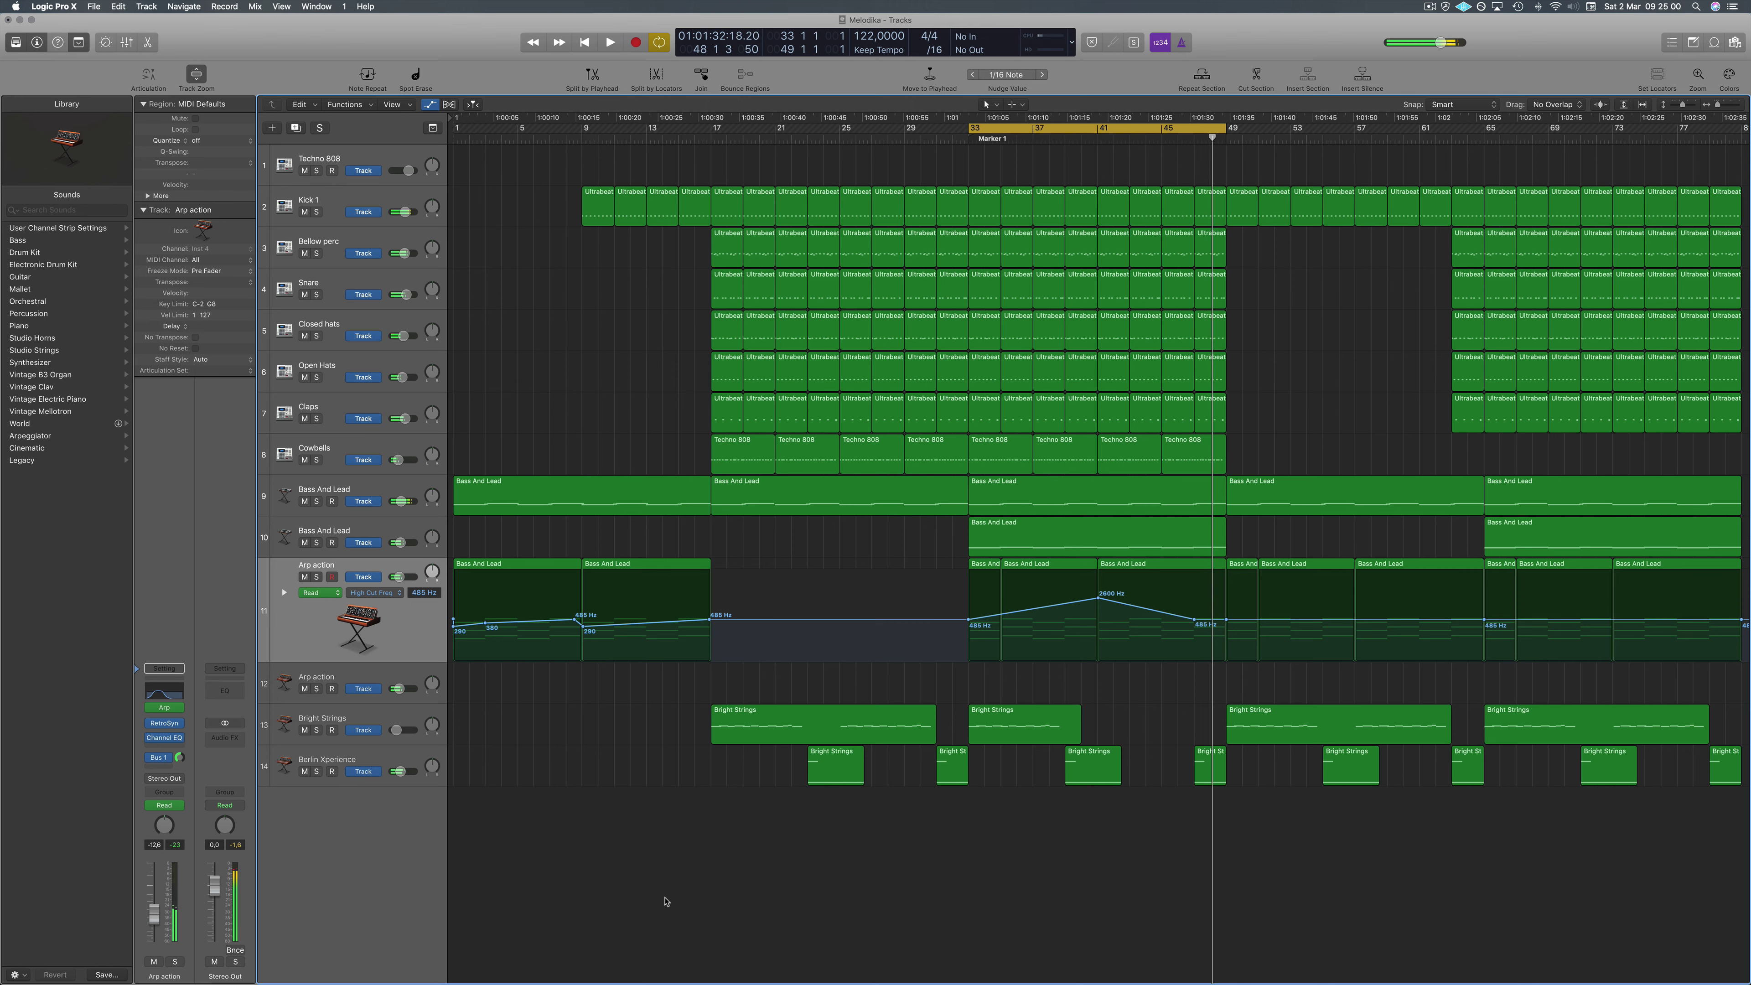
key("space")
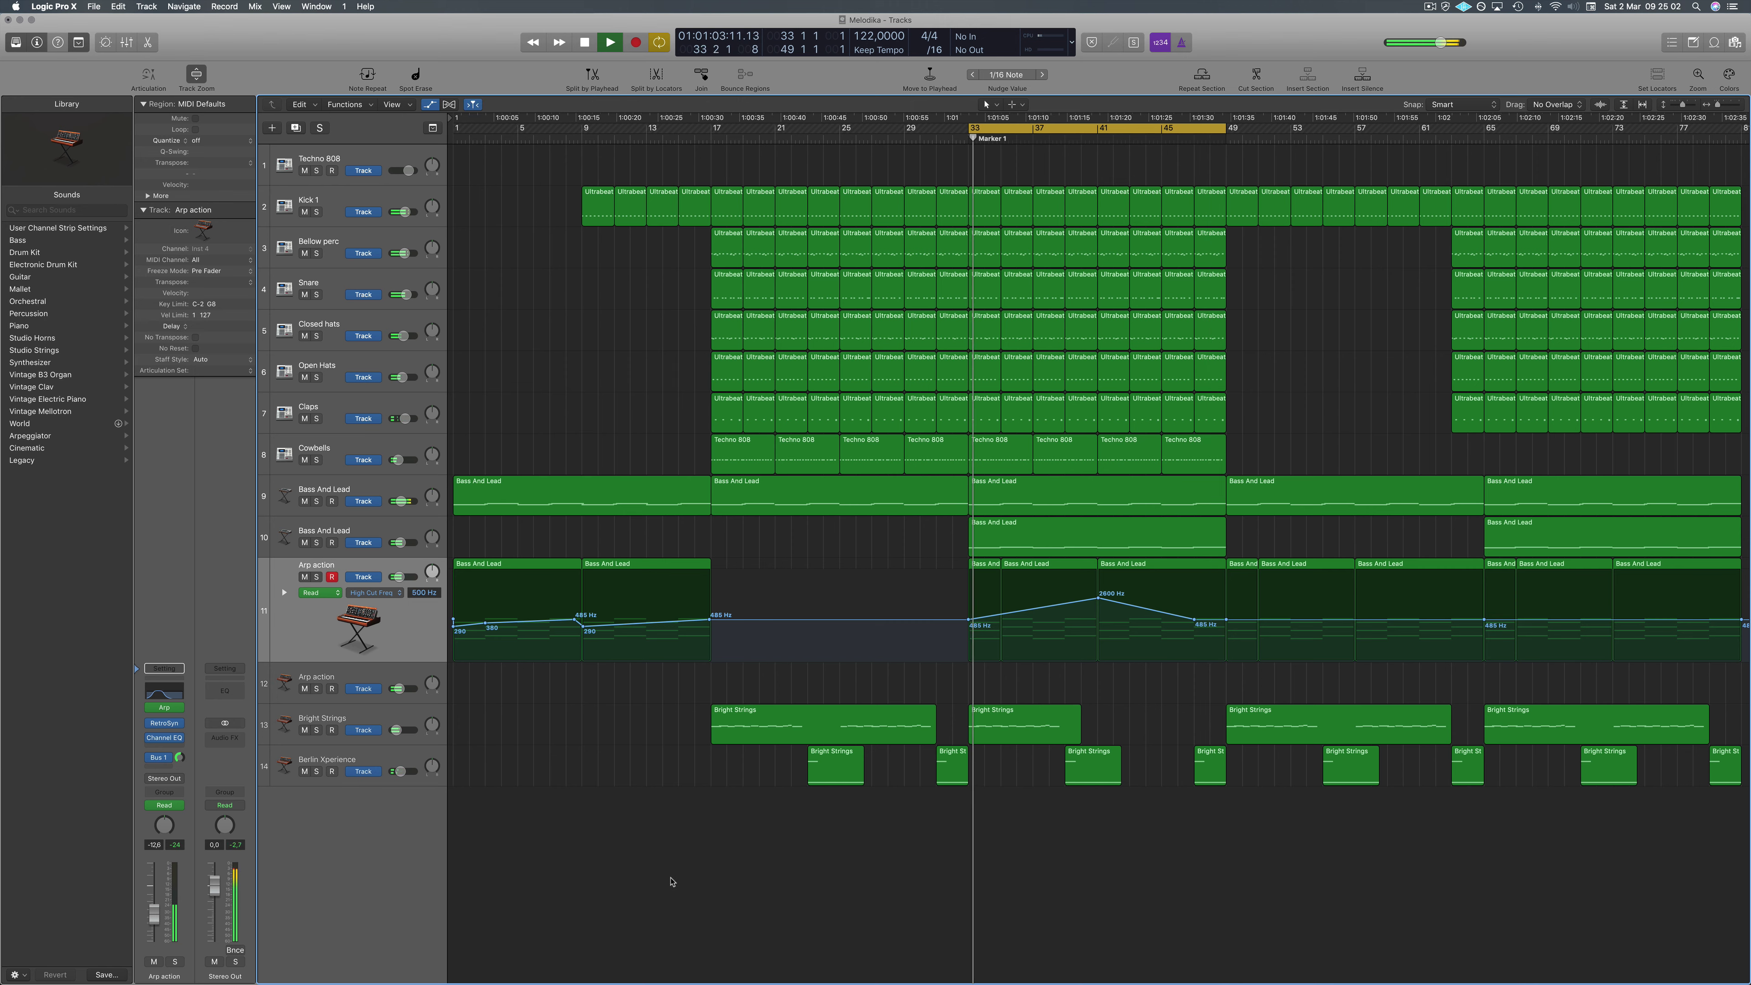
key("space")
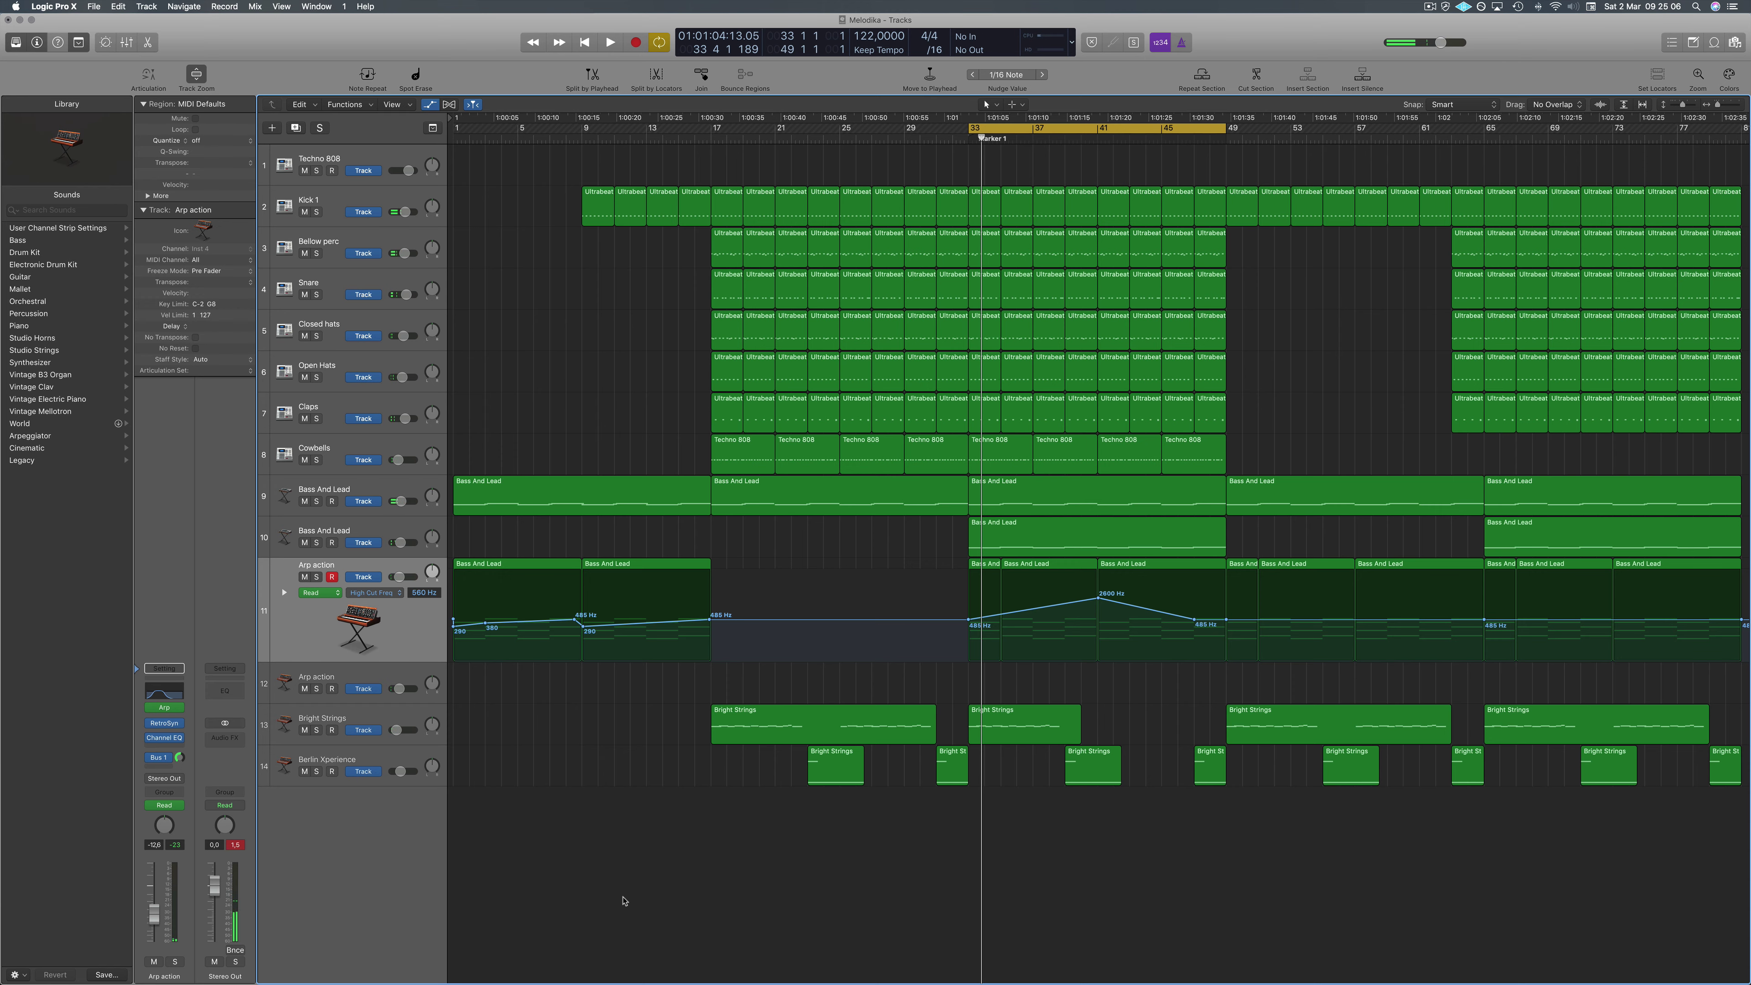
Zoom out to the full arrangement, show the mixer, and solo Snare and Closed hats for playback.
left_click(657, 905, "ctrl+alt")
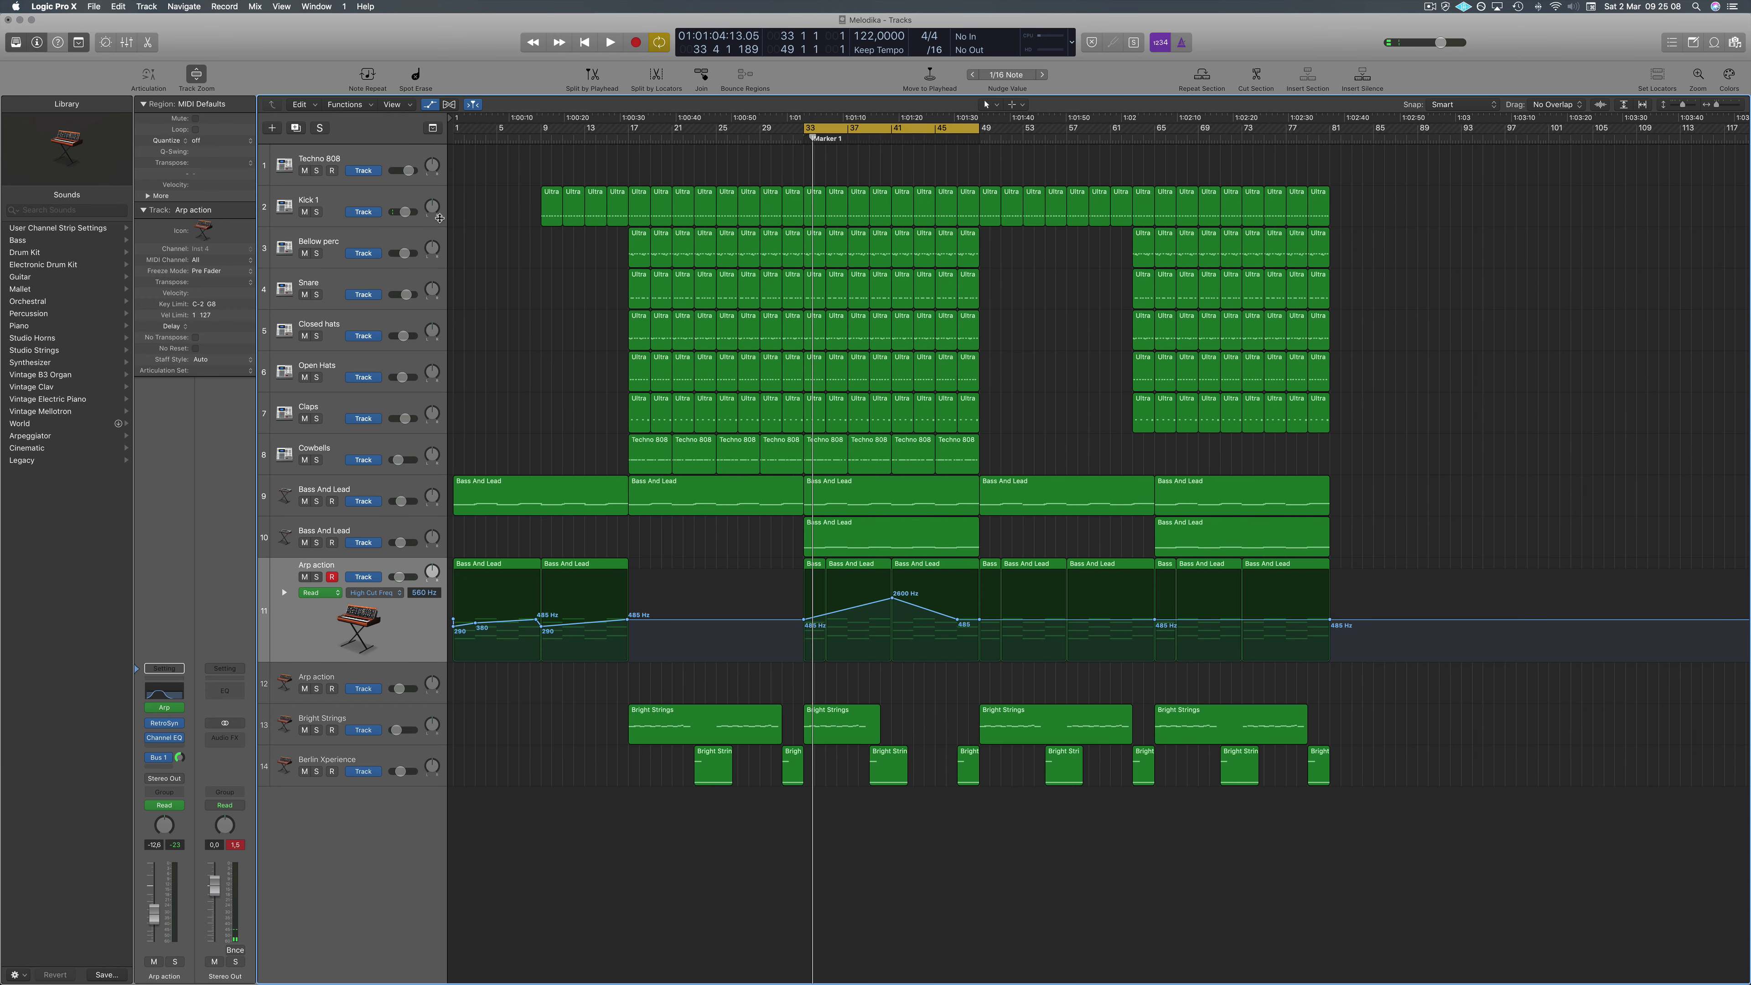
key("space")
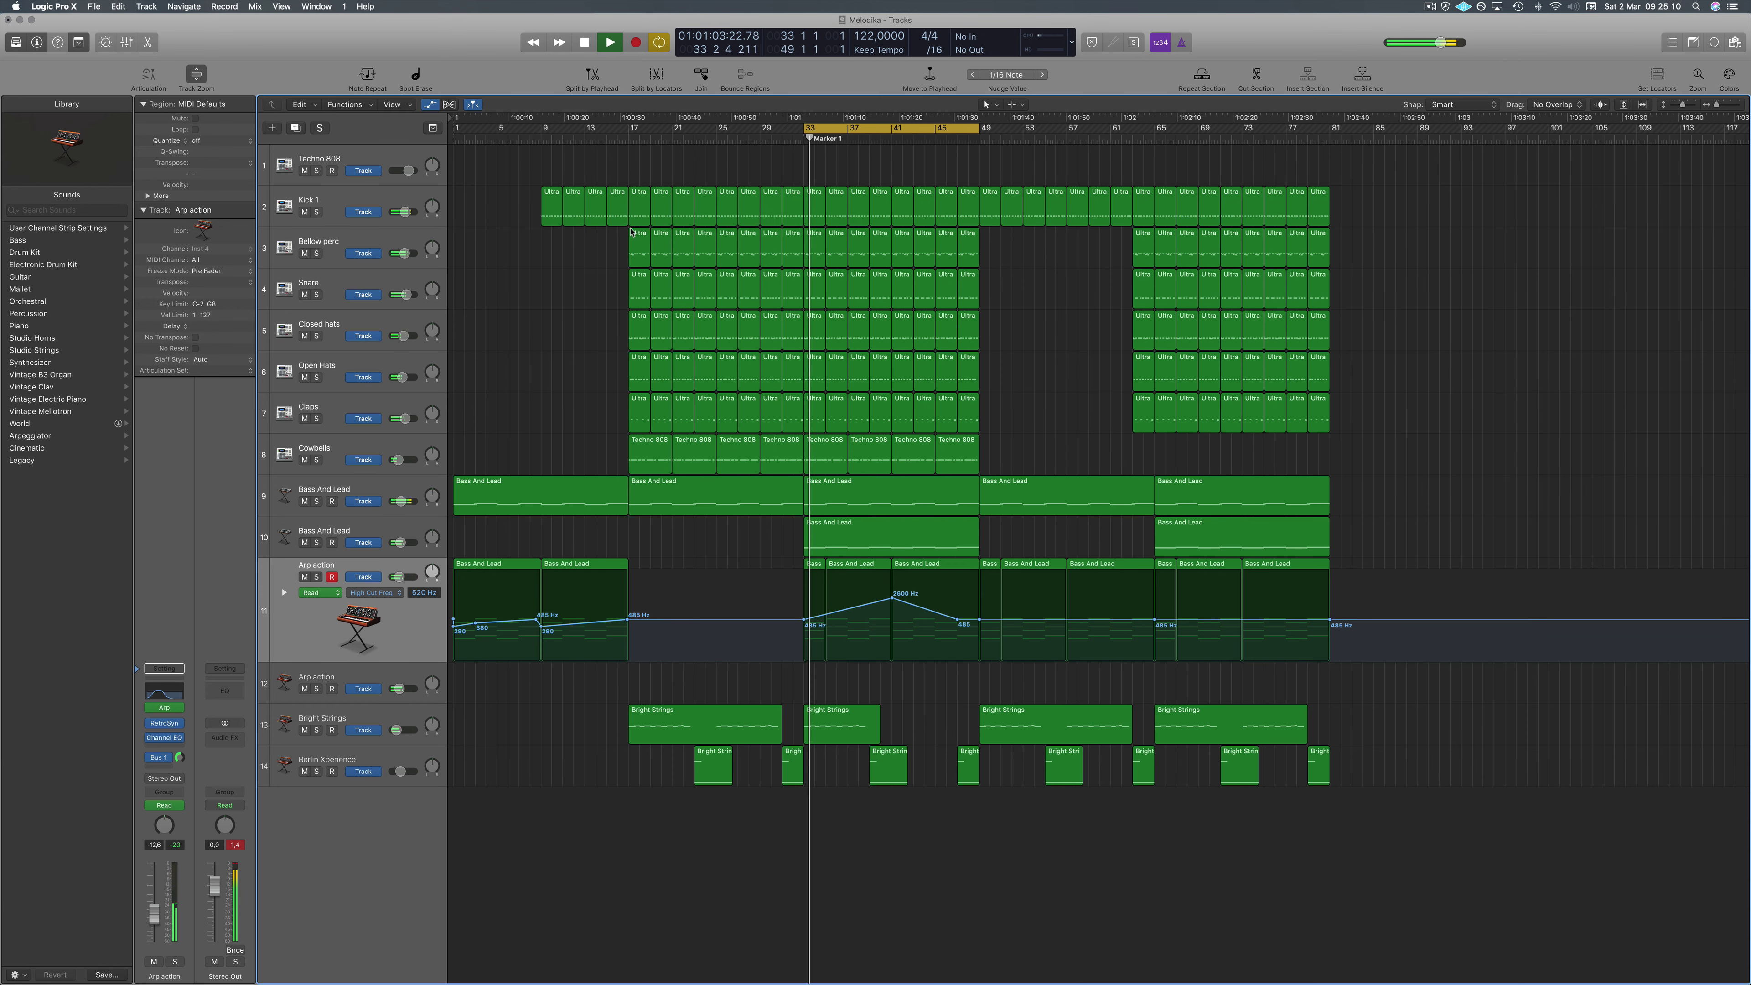
key("x")
key("space")
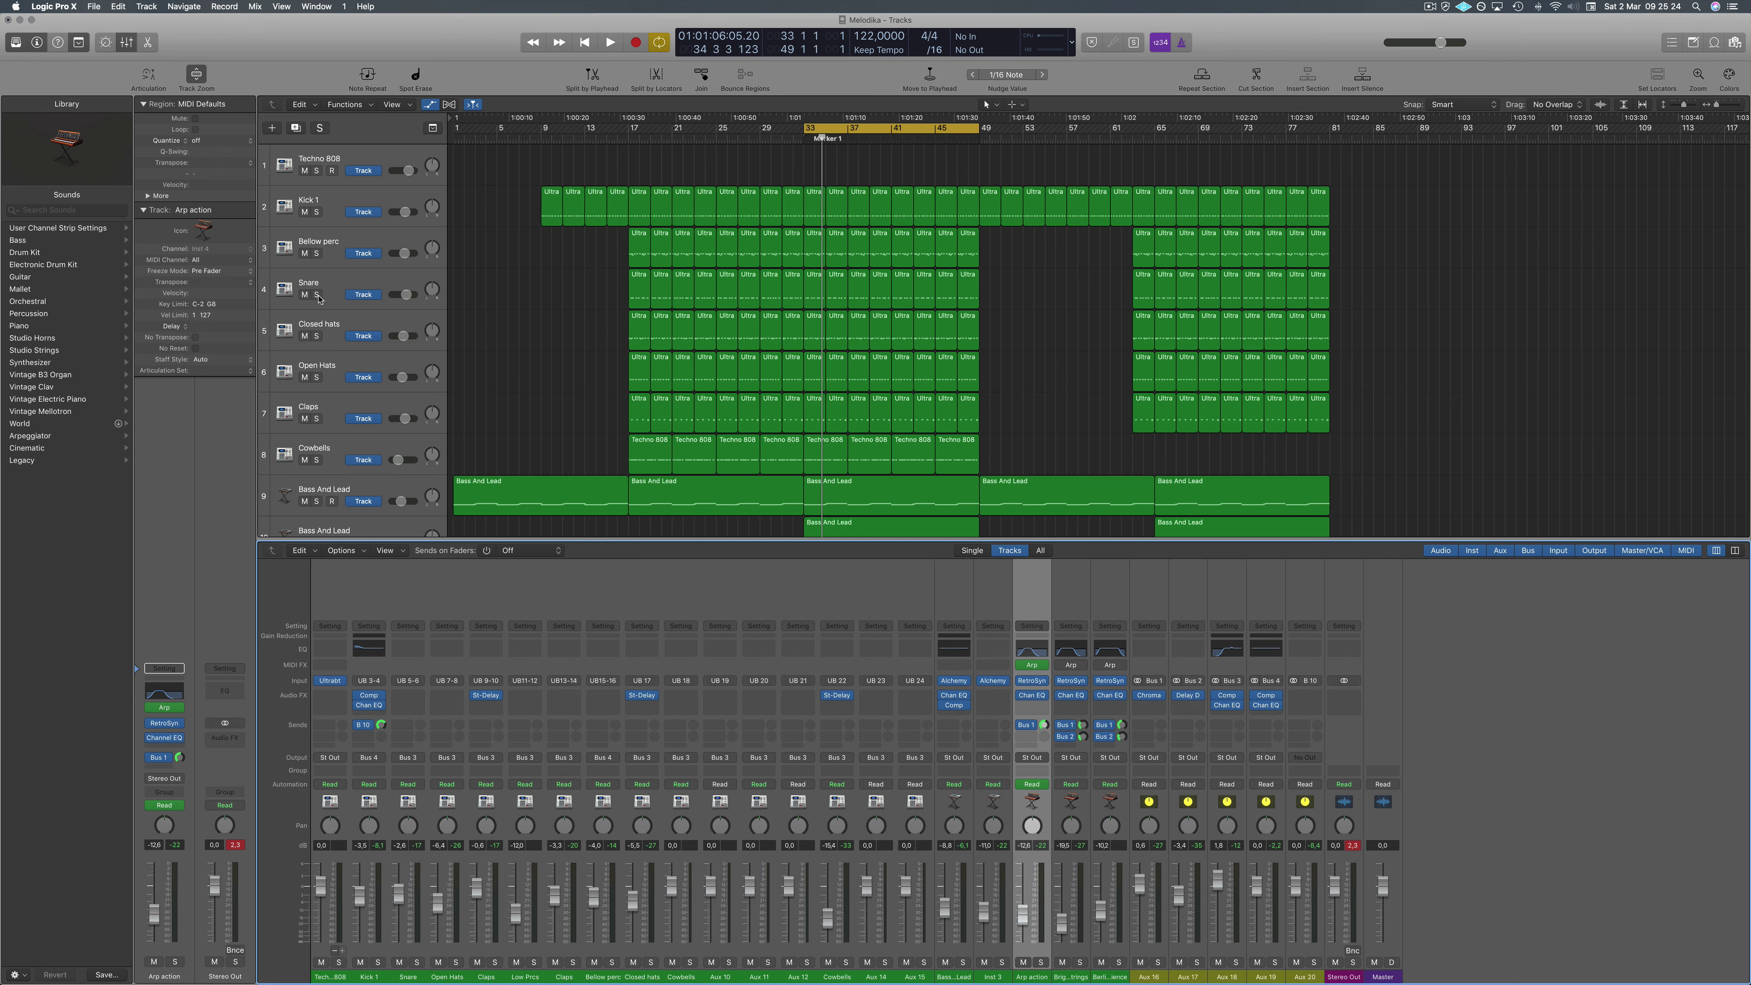
left_click_drag(317, 295, 317, 466)
key("space")
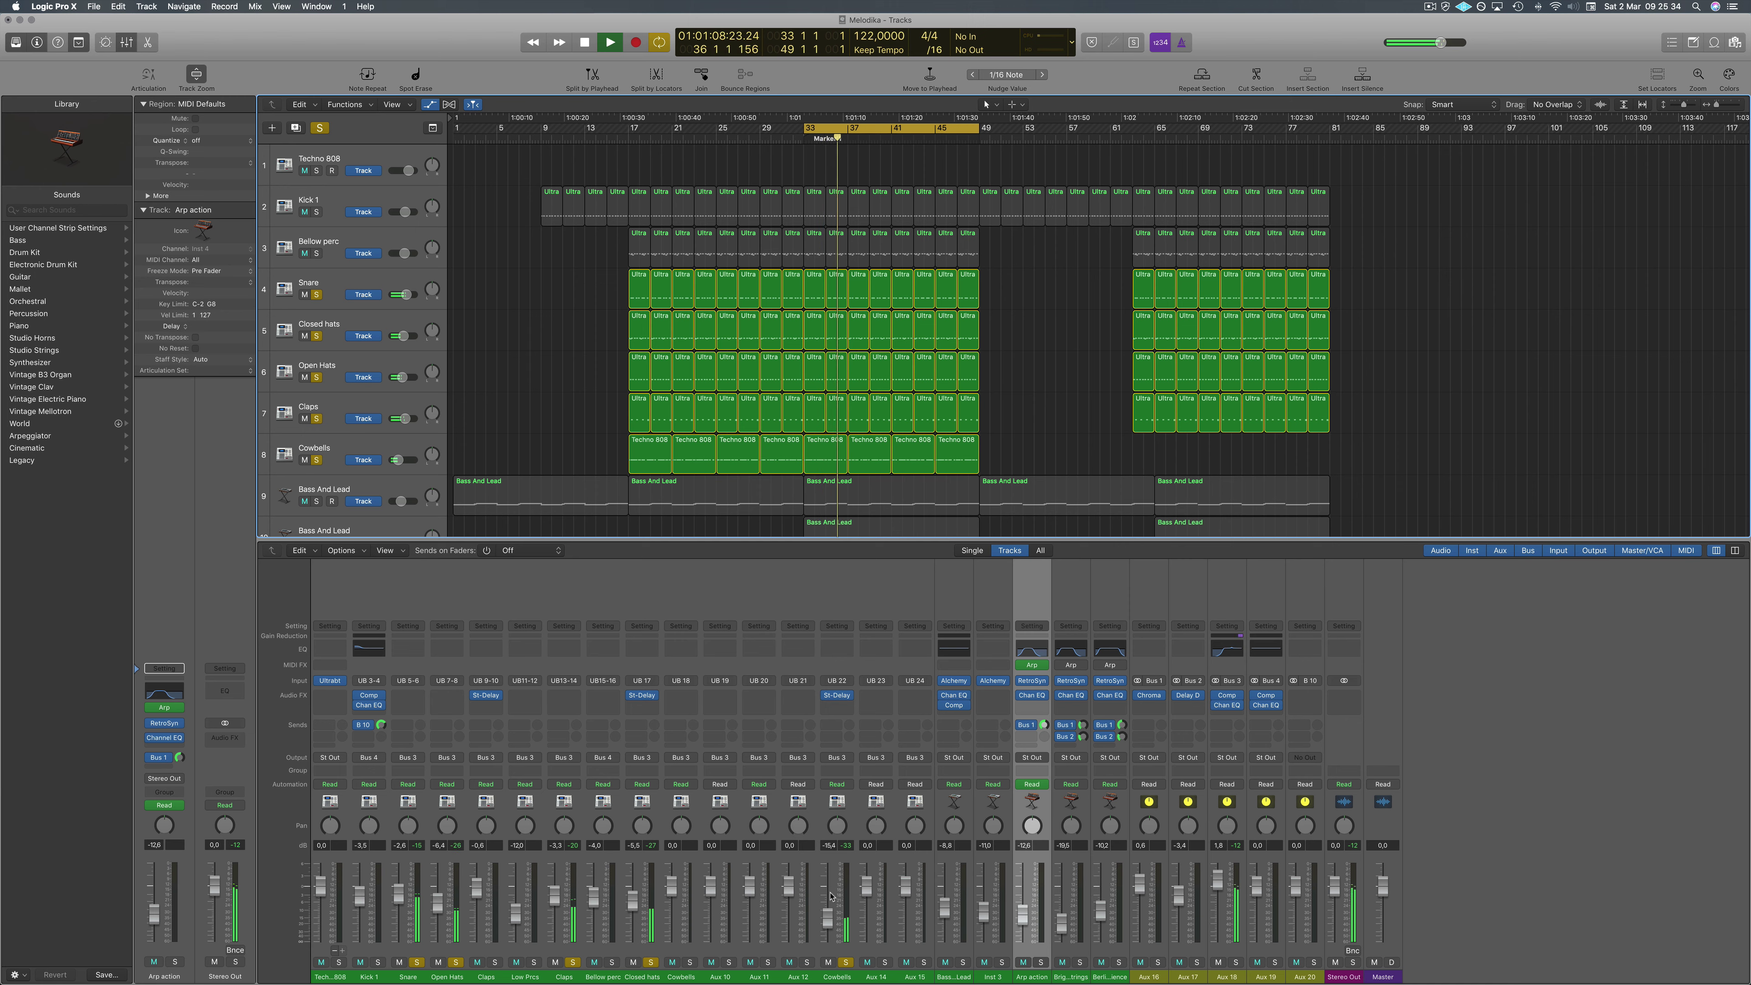
Select drum channels in the mixer and confirm Low Prcs stays routed to Bus 3.
left_click(409, 976)
left_click(447, 976, "shift")
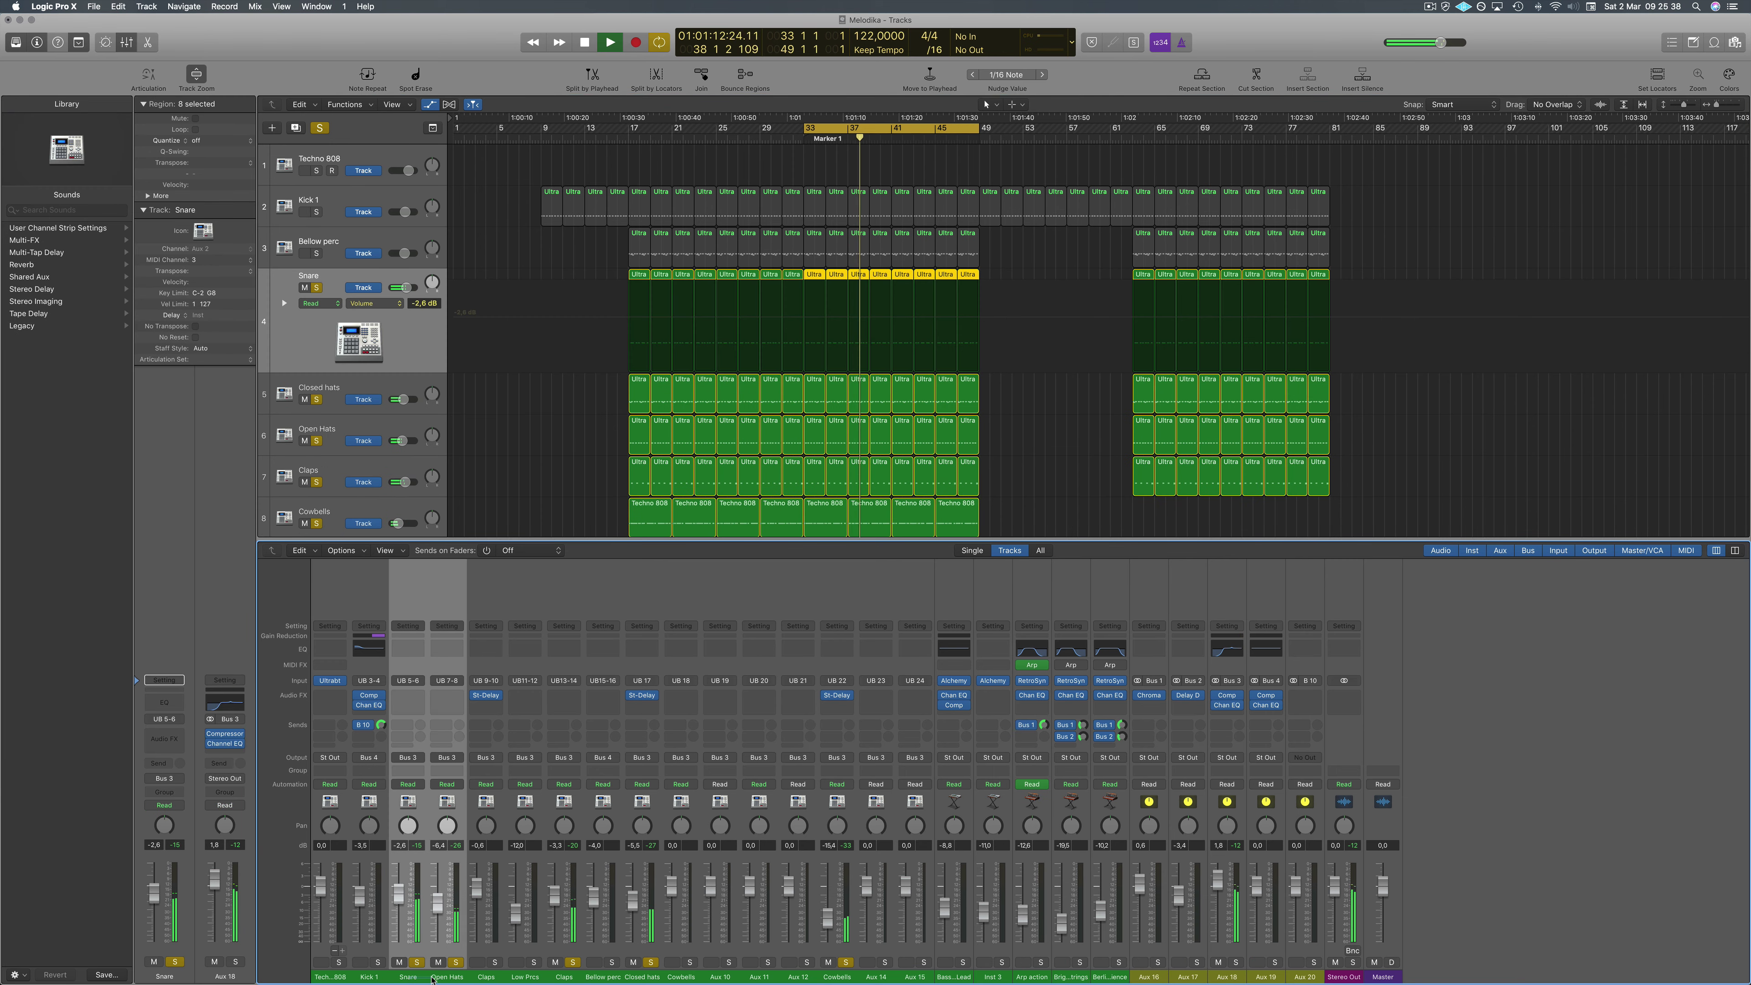
left_click(494, 962)
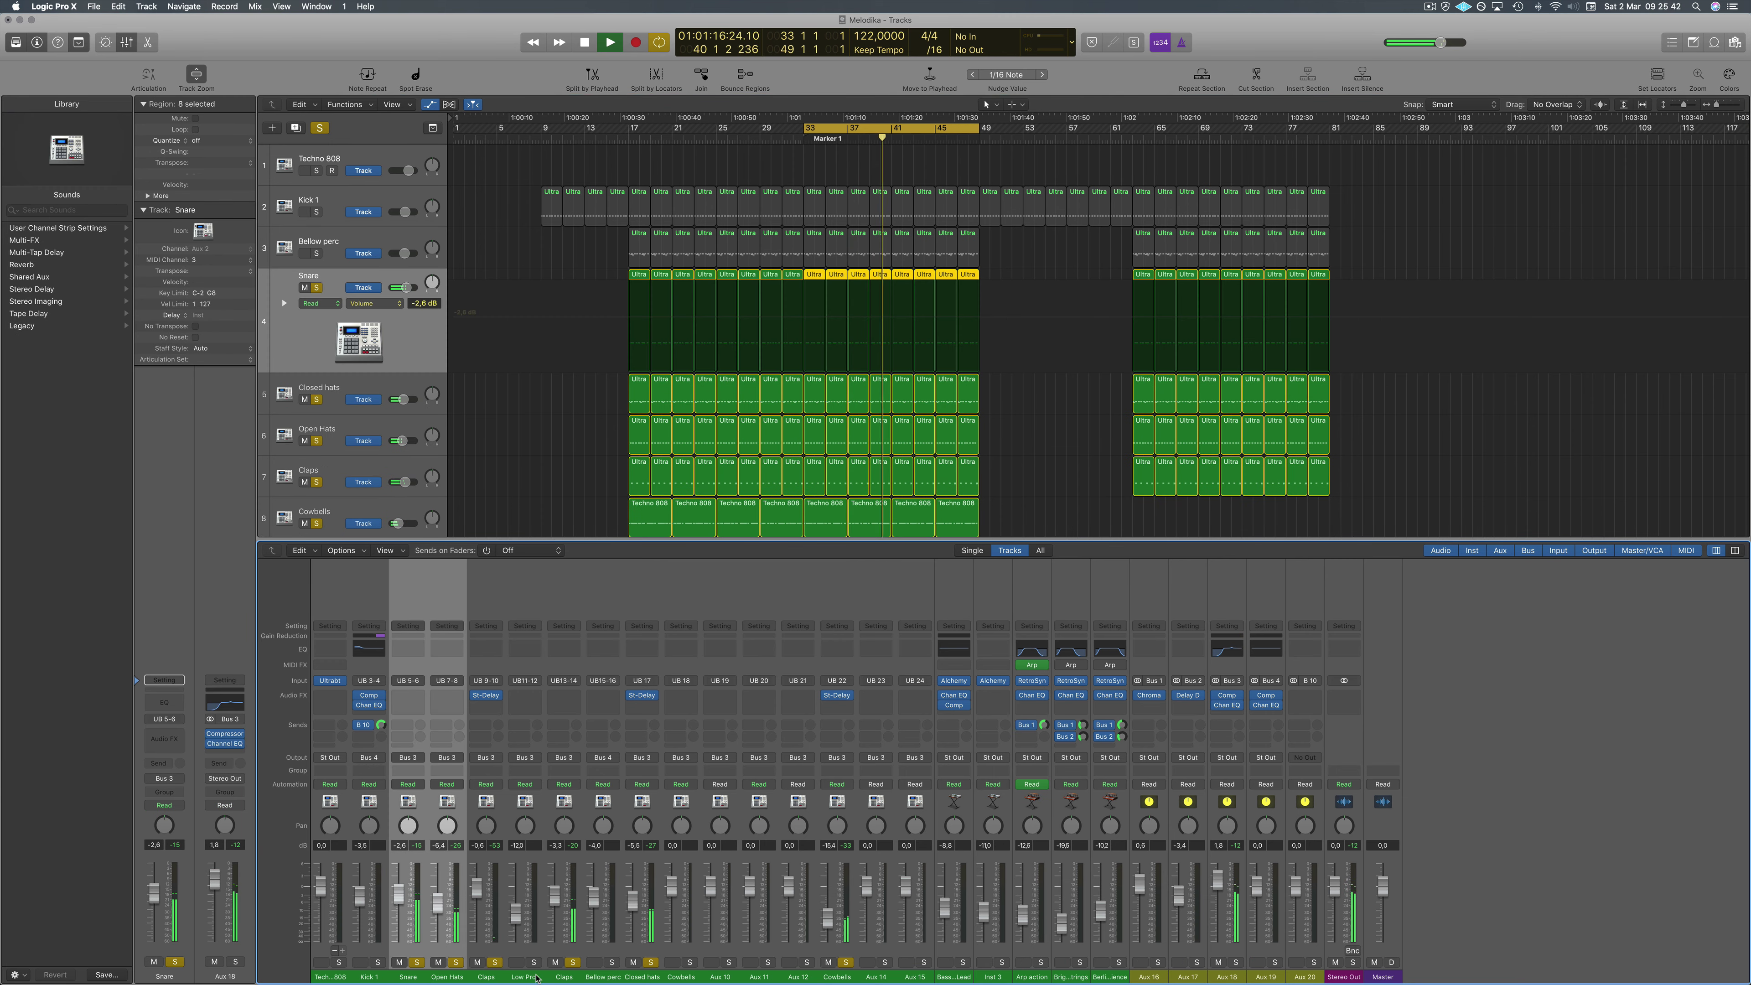
left_click(524, 758)
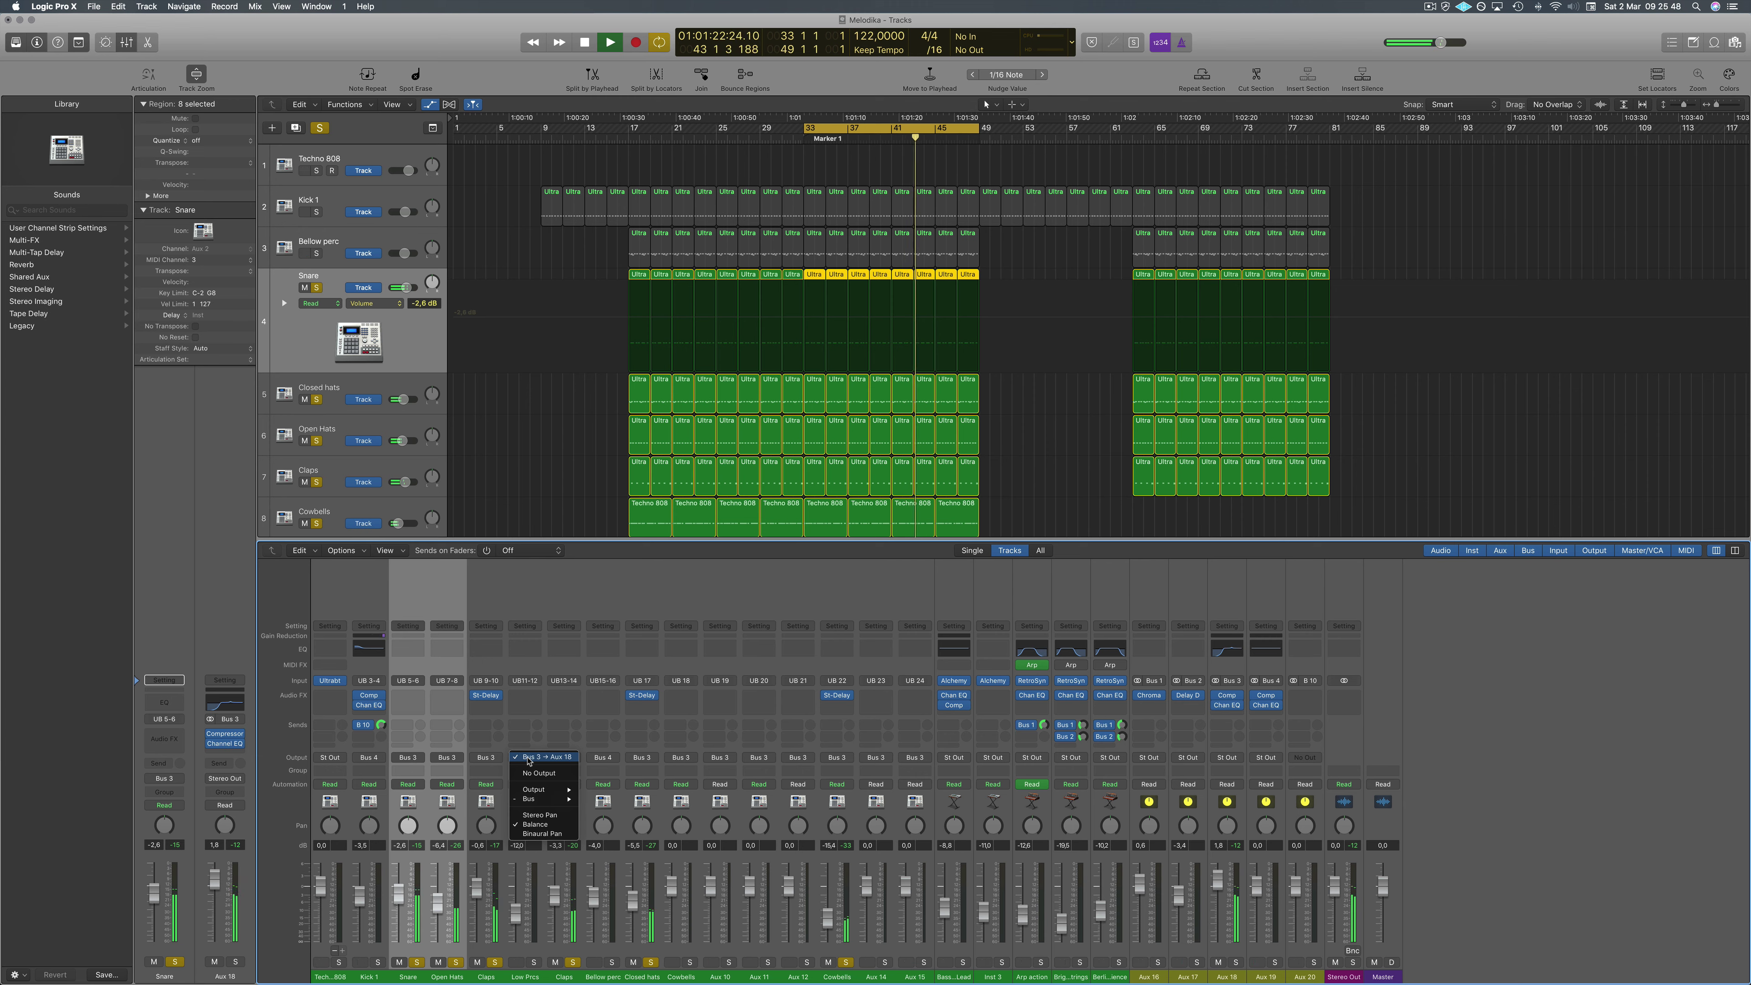
left_click(529, 759)
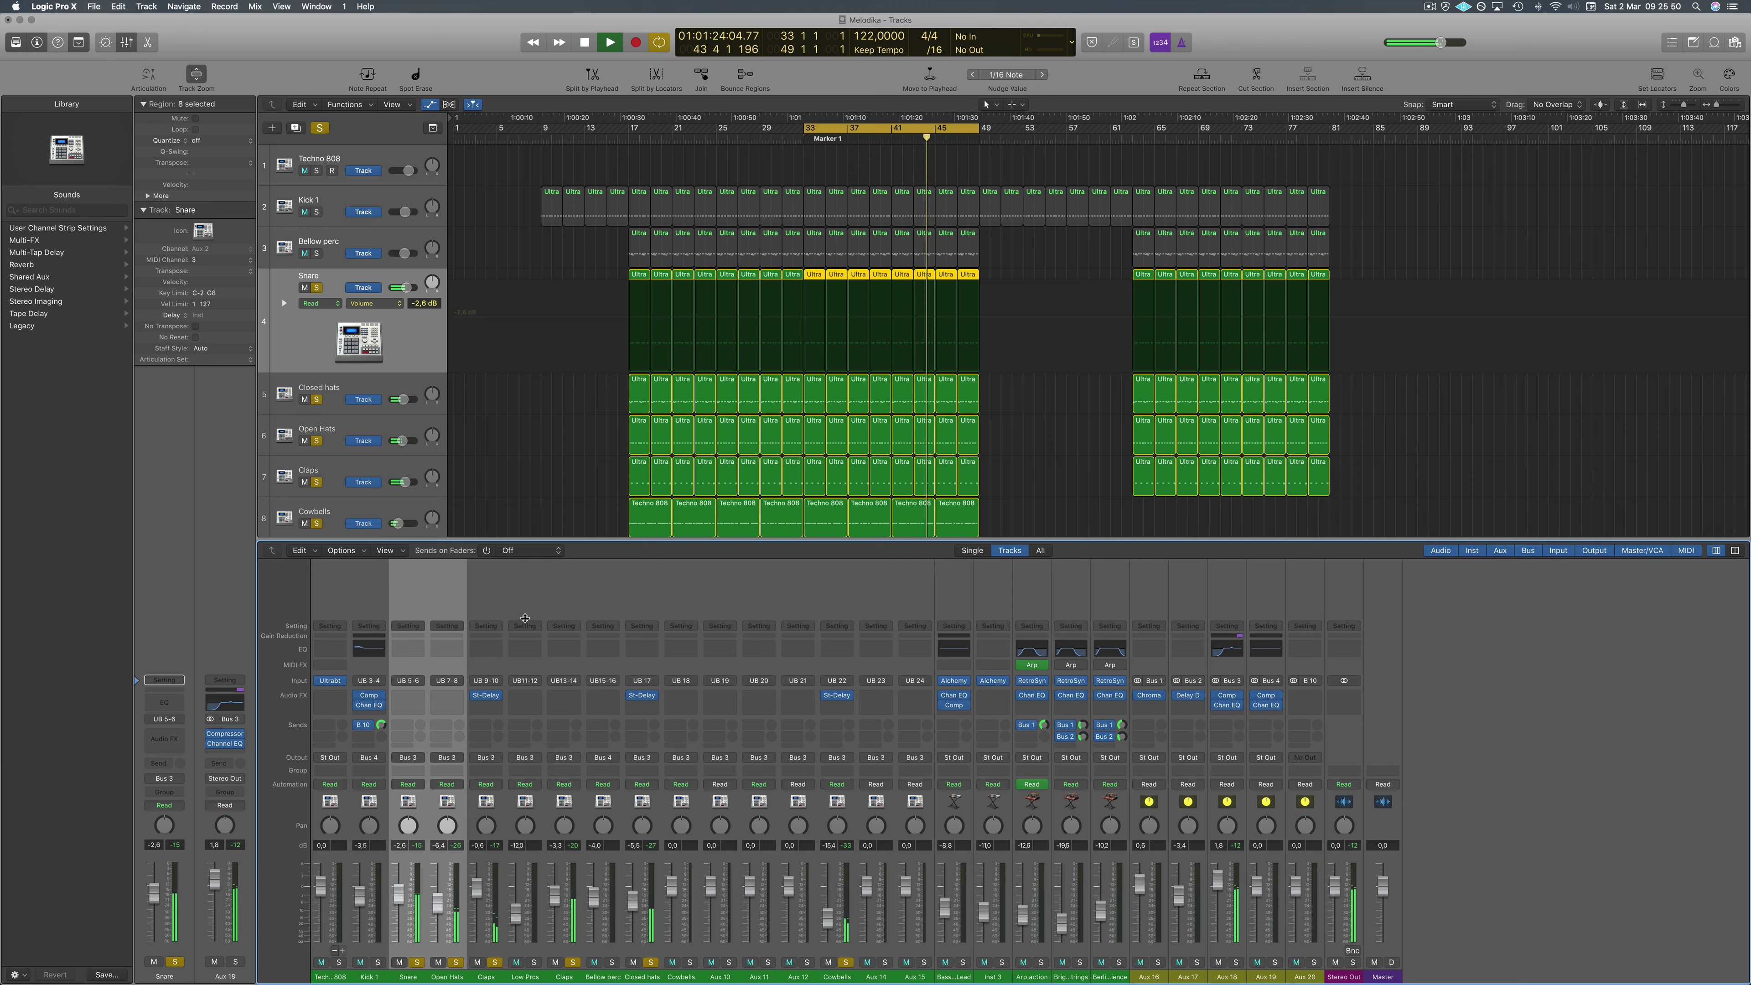
left_click(602, 599)
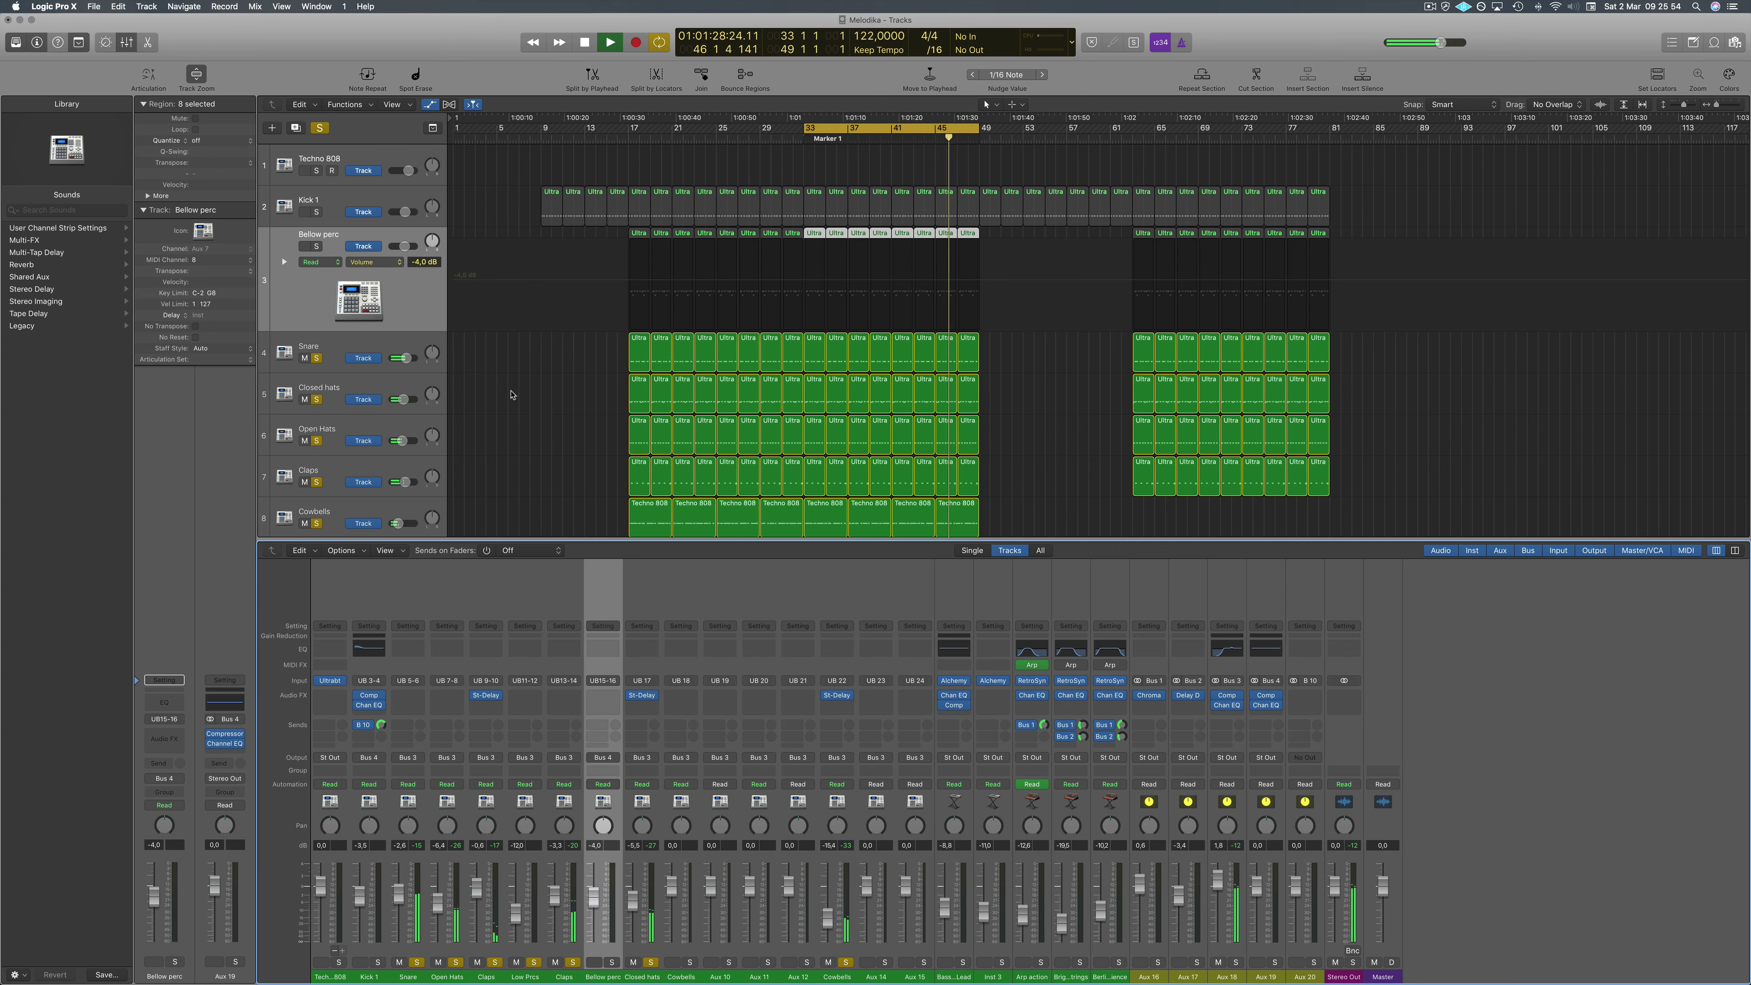
Stop playback, clear all active solos and restart from the cycle start.
key("space")
left_click(320, 129)
key("space")
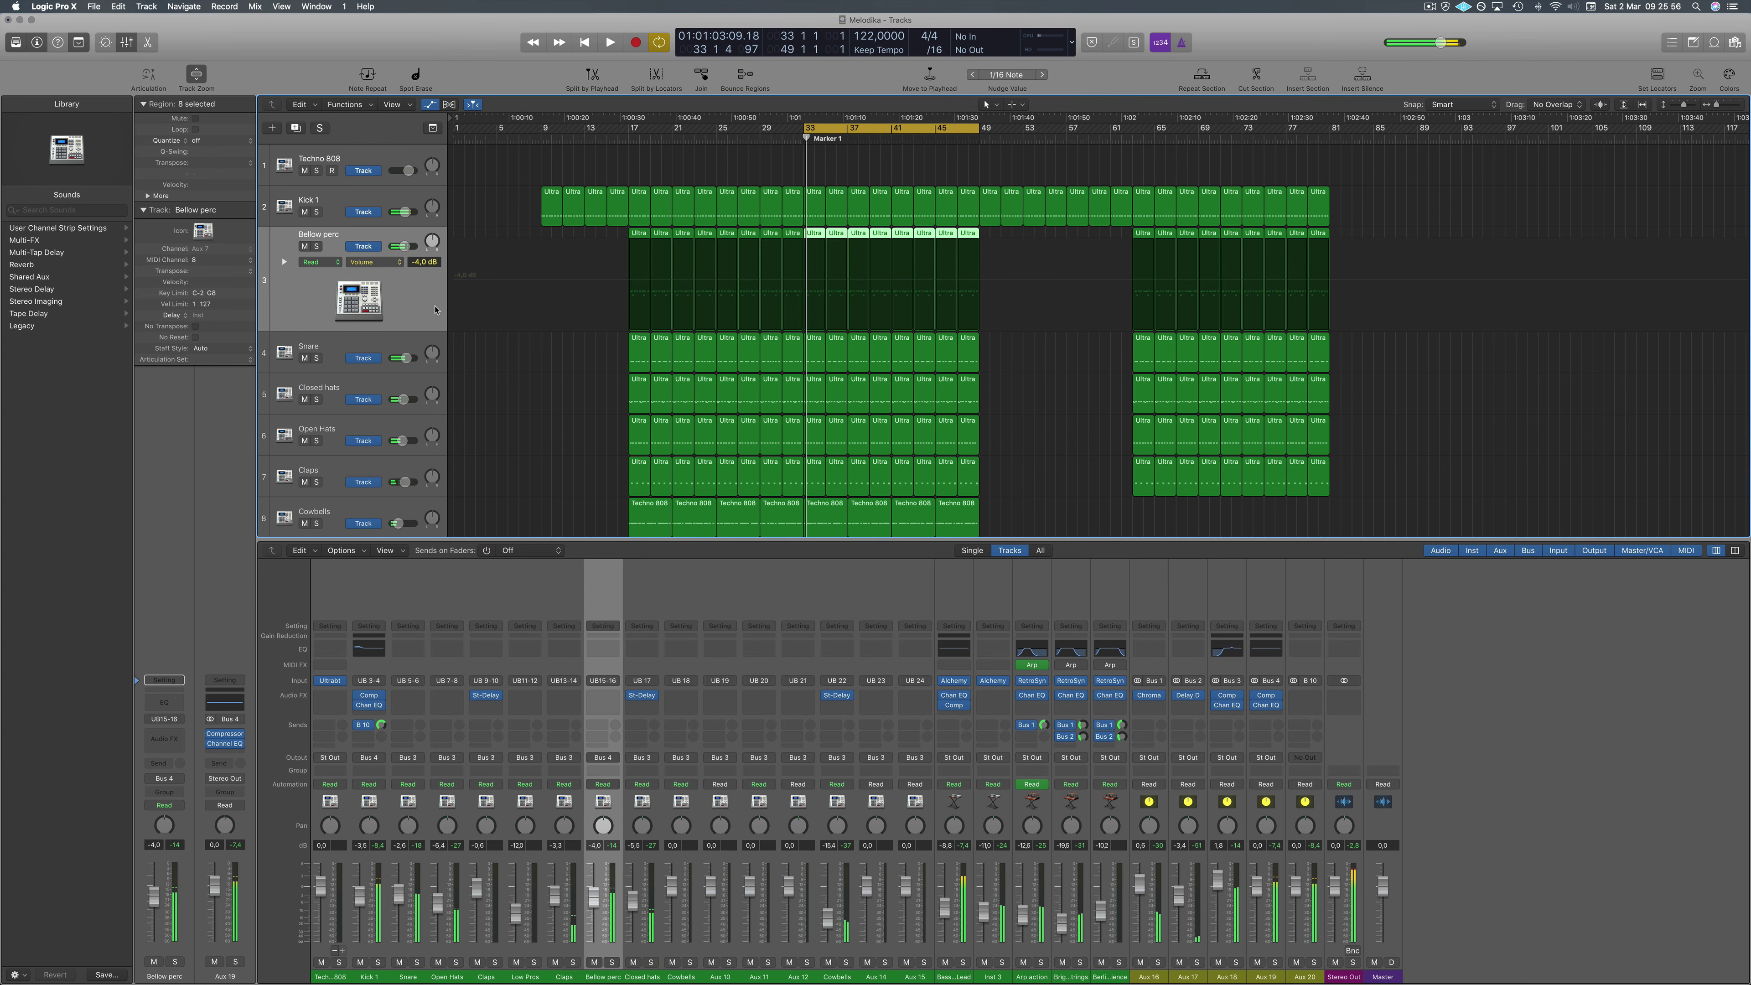
scroll(364, 359, "down", 3)
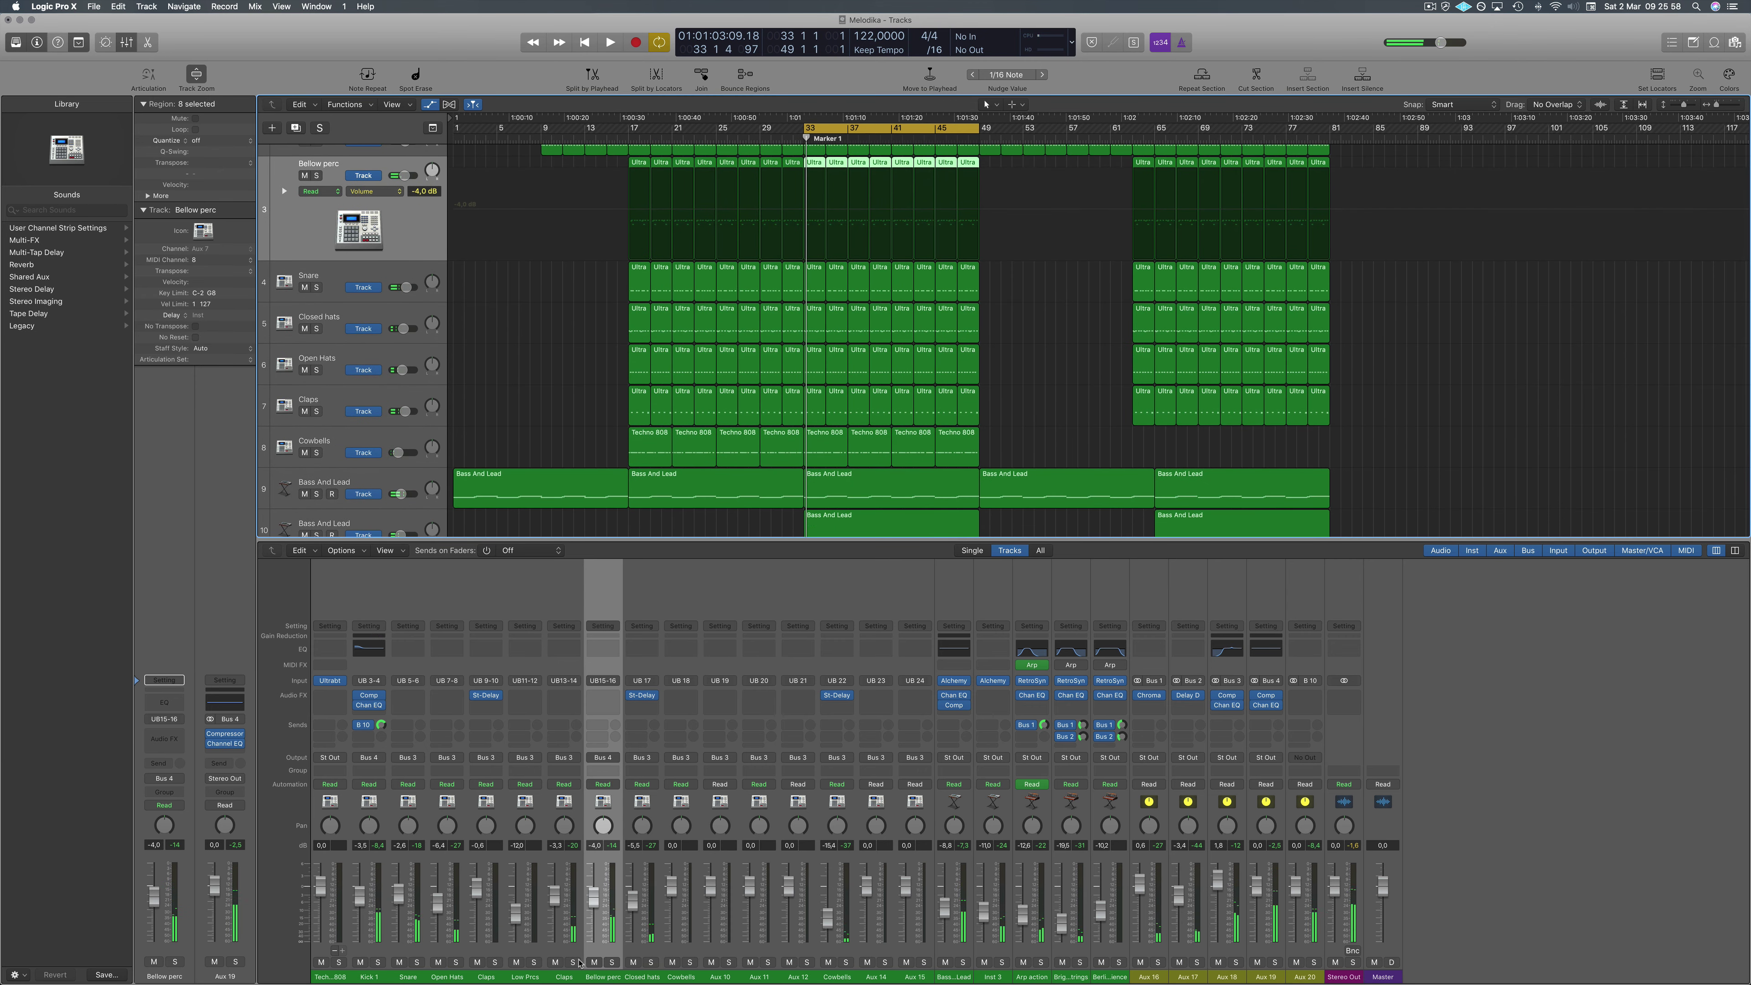
Solo Snare, Closed hats, Open Hats, Claps and Cowbells while playback resumes.
left_click(317, 288)
left_click(316, 329)
left_click(317, 370)
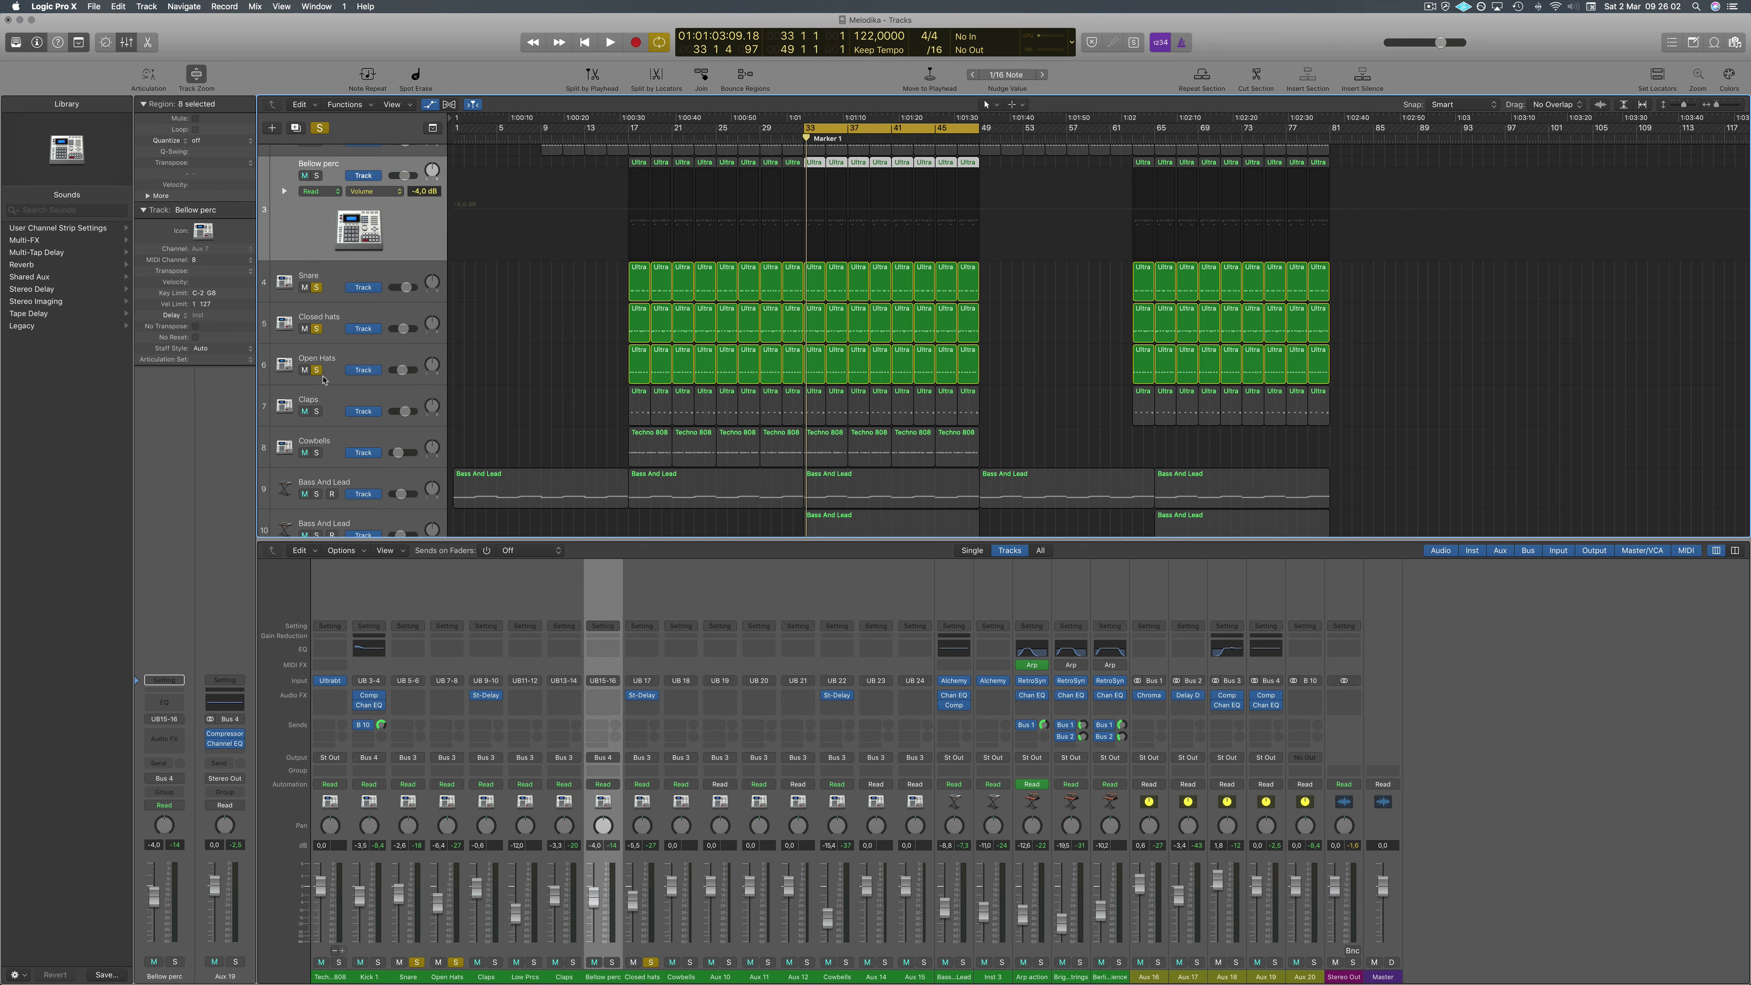
left_click(317, 412)
key("space")
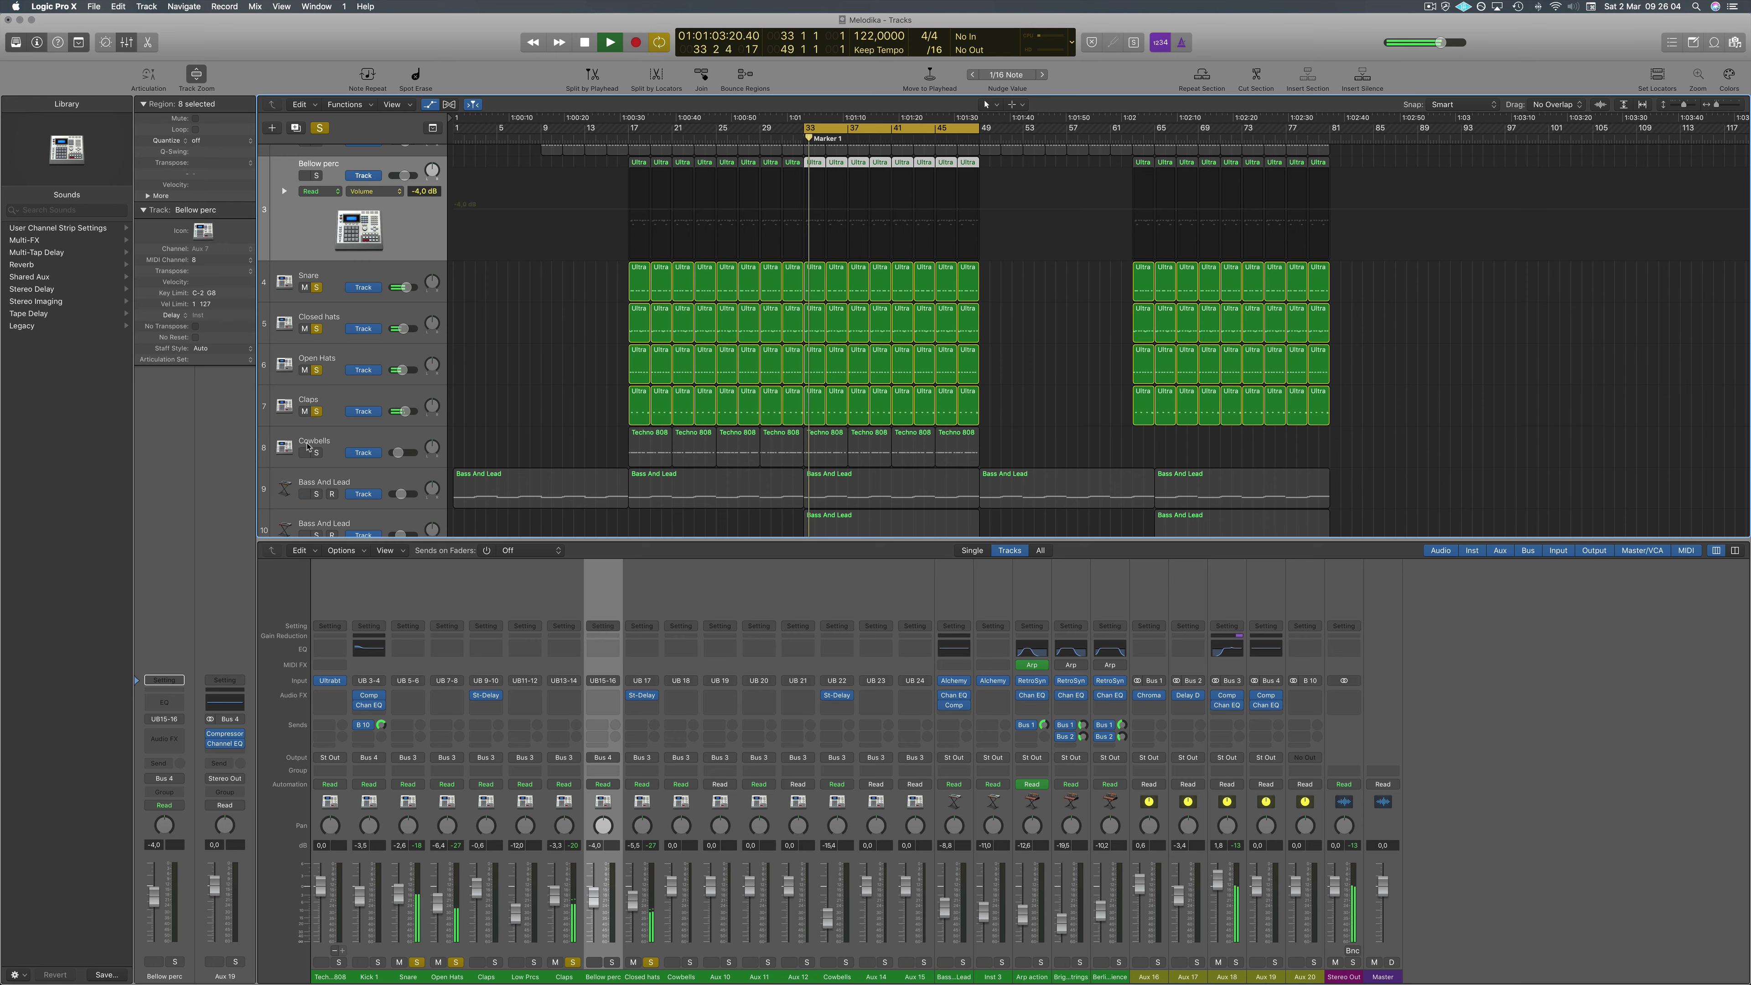
left_click(317, 453)
scroll(400, 444, "down", 5)
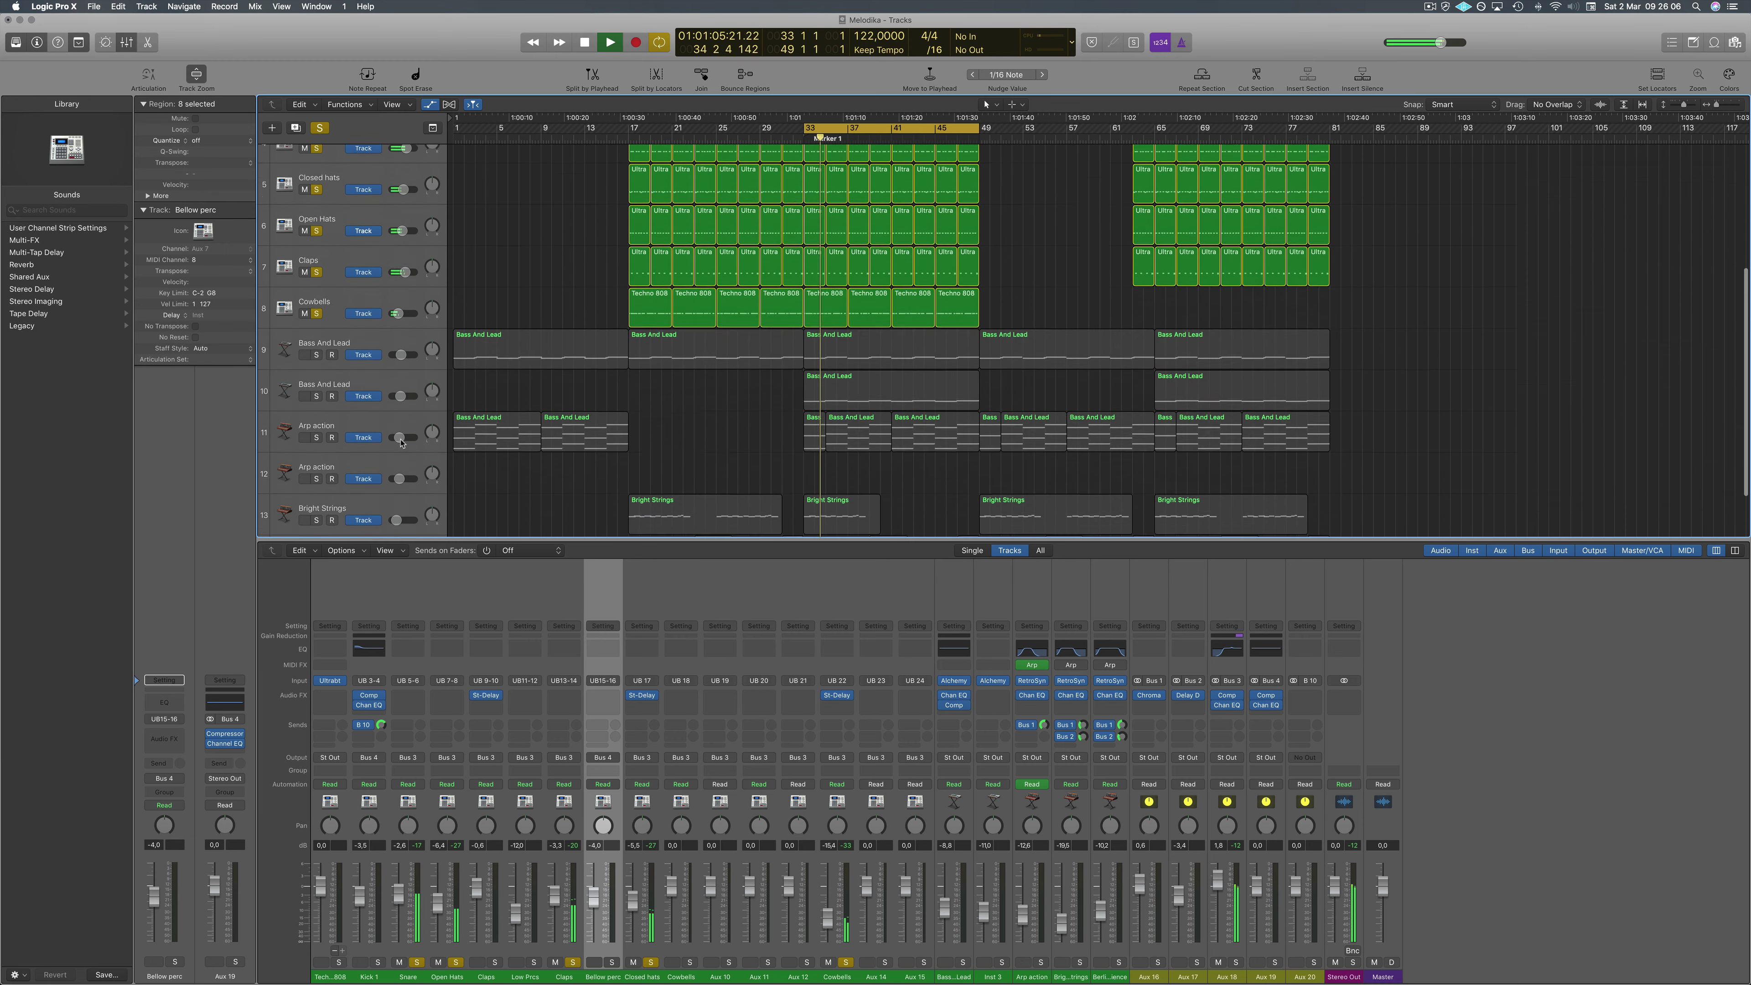
scroll(400, 444, "up", 6)
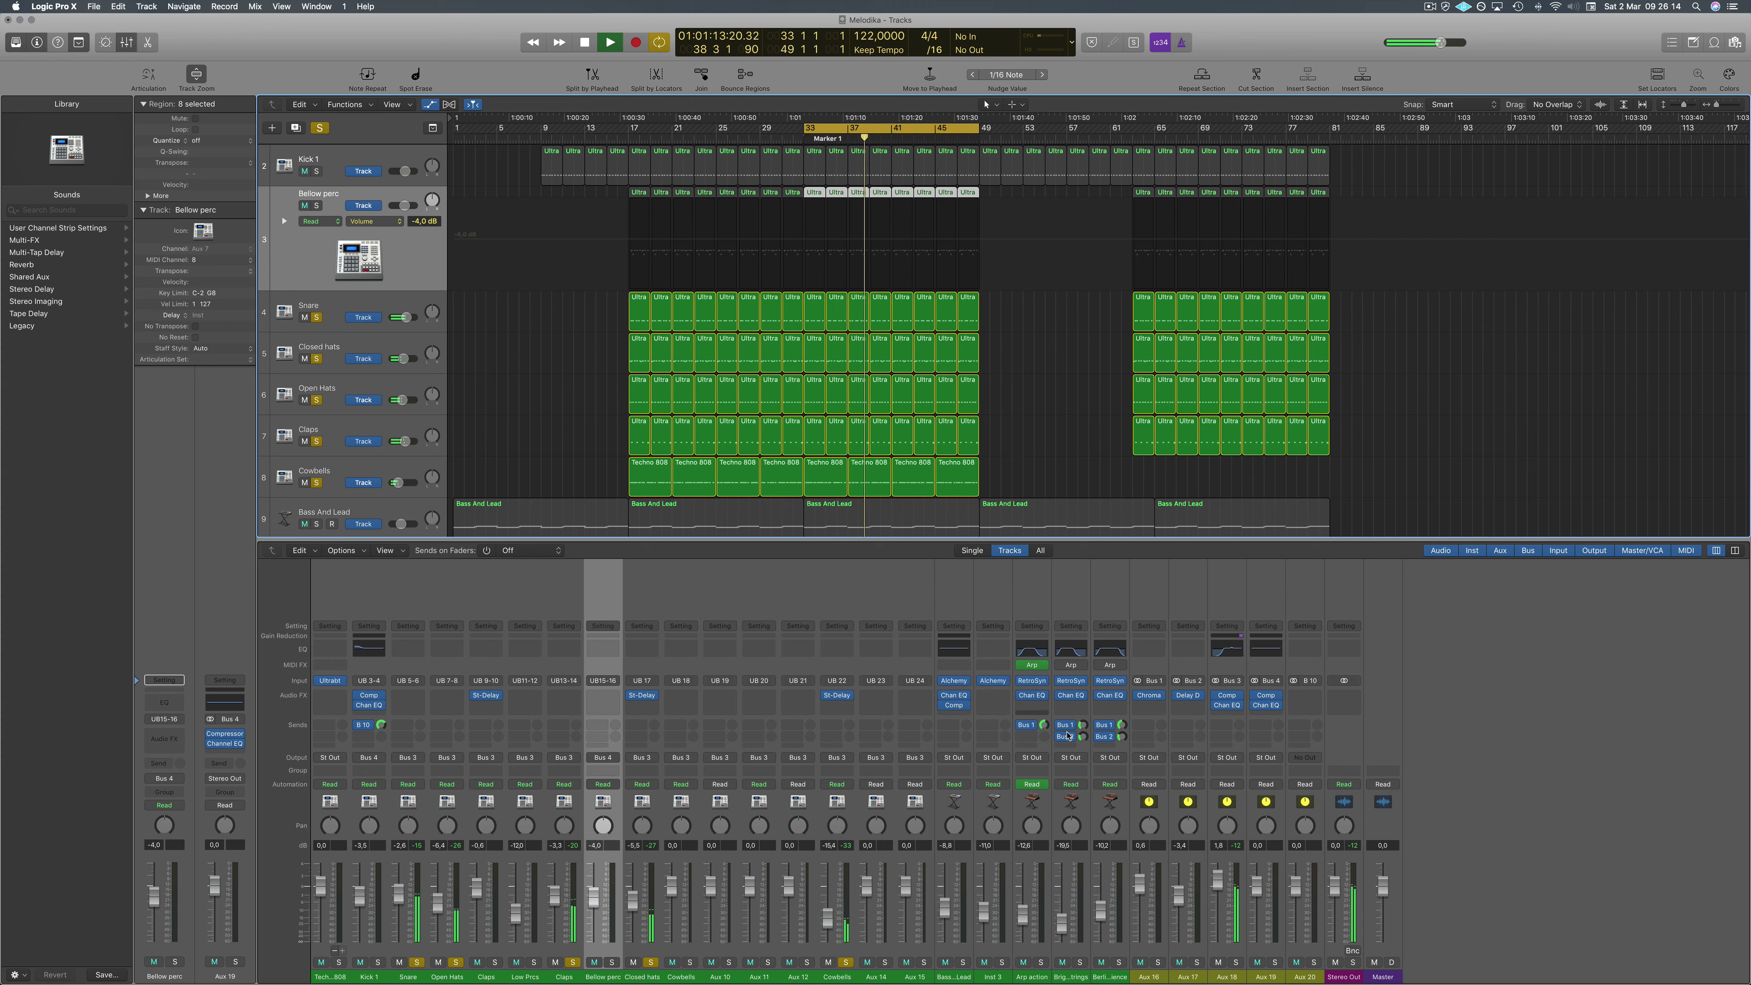
Compare Aux 18's EQ low cut bypassed and on, settle it near 235 Hz, 24dB/Oct.
left_click(1241, 653)
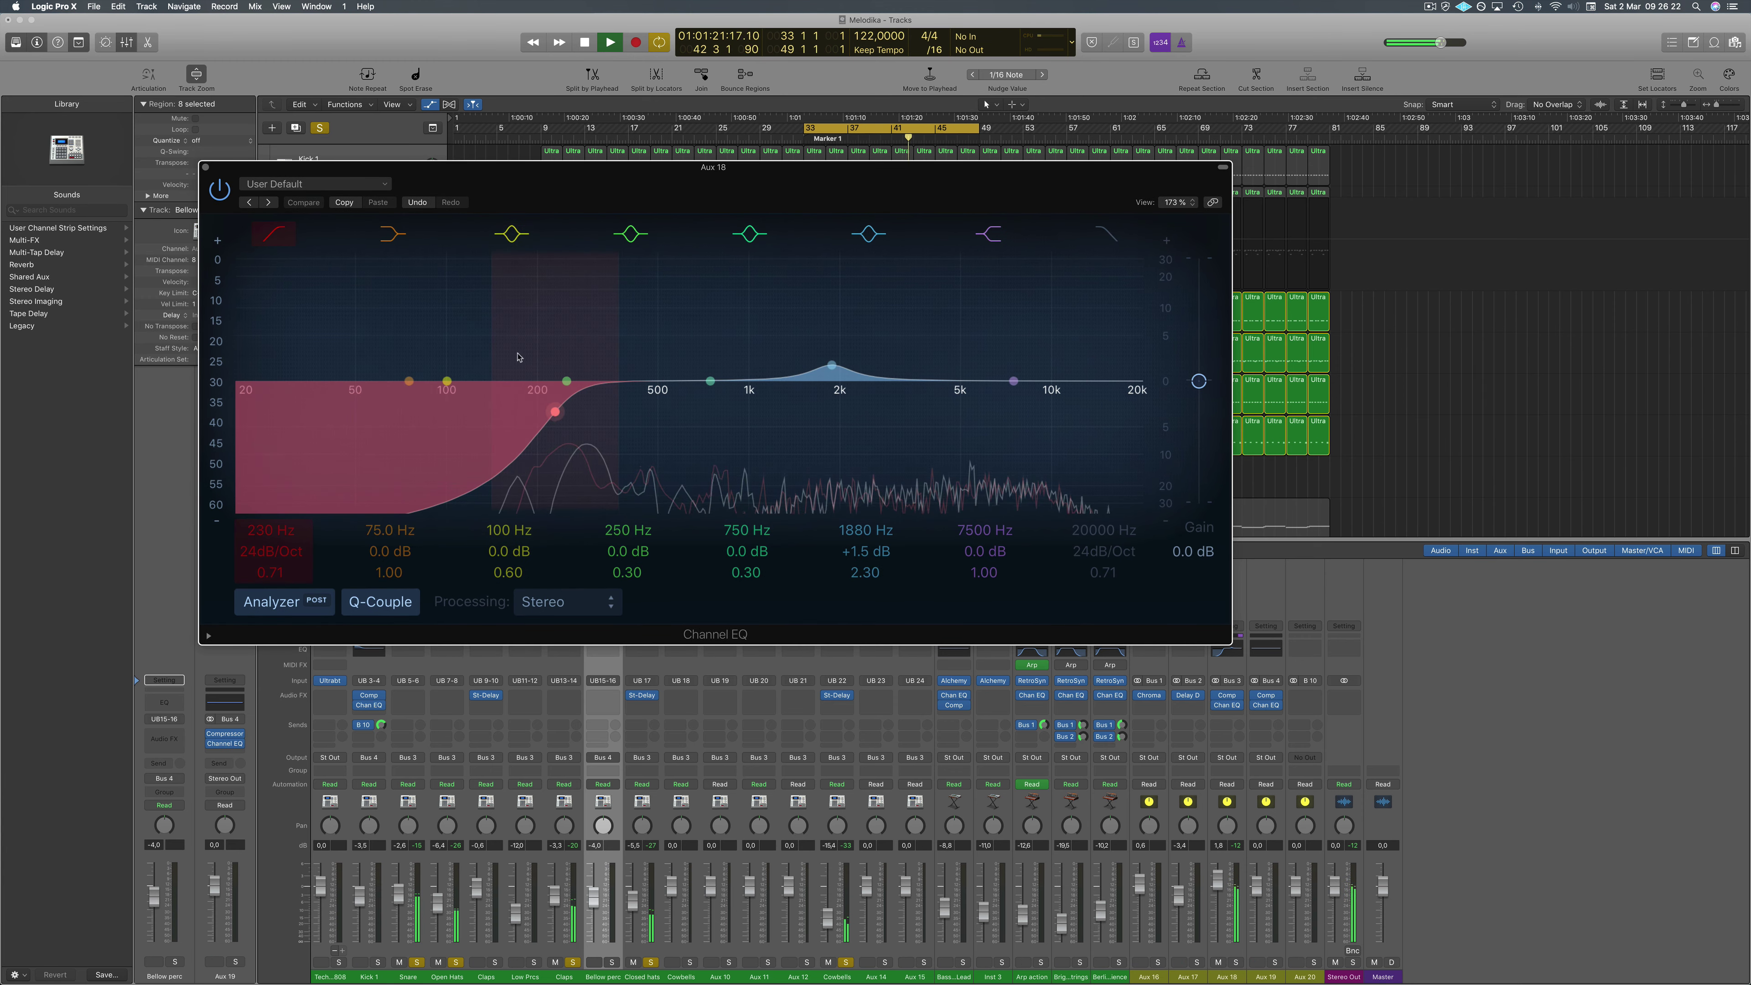
left_click(276, 235)
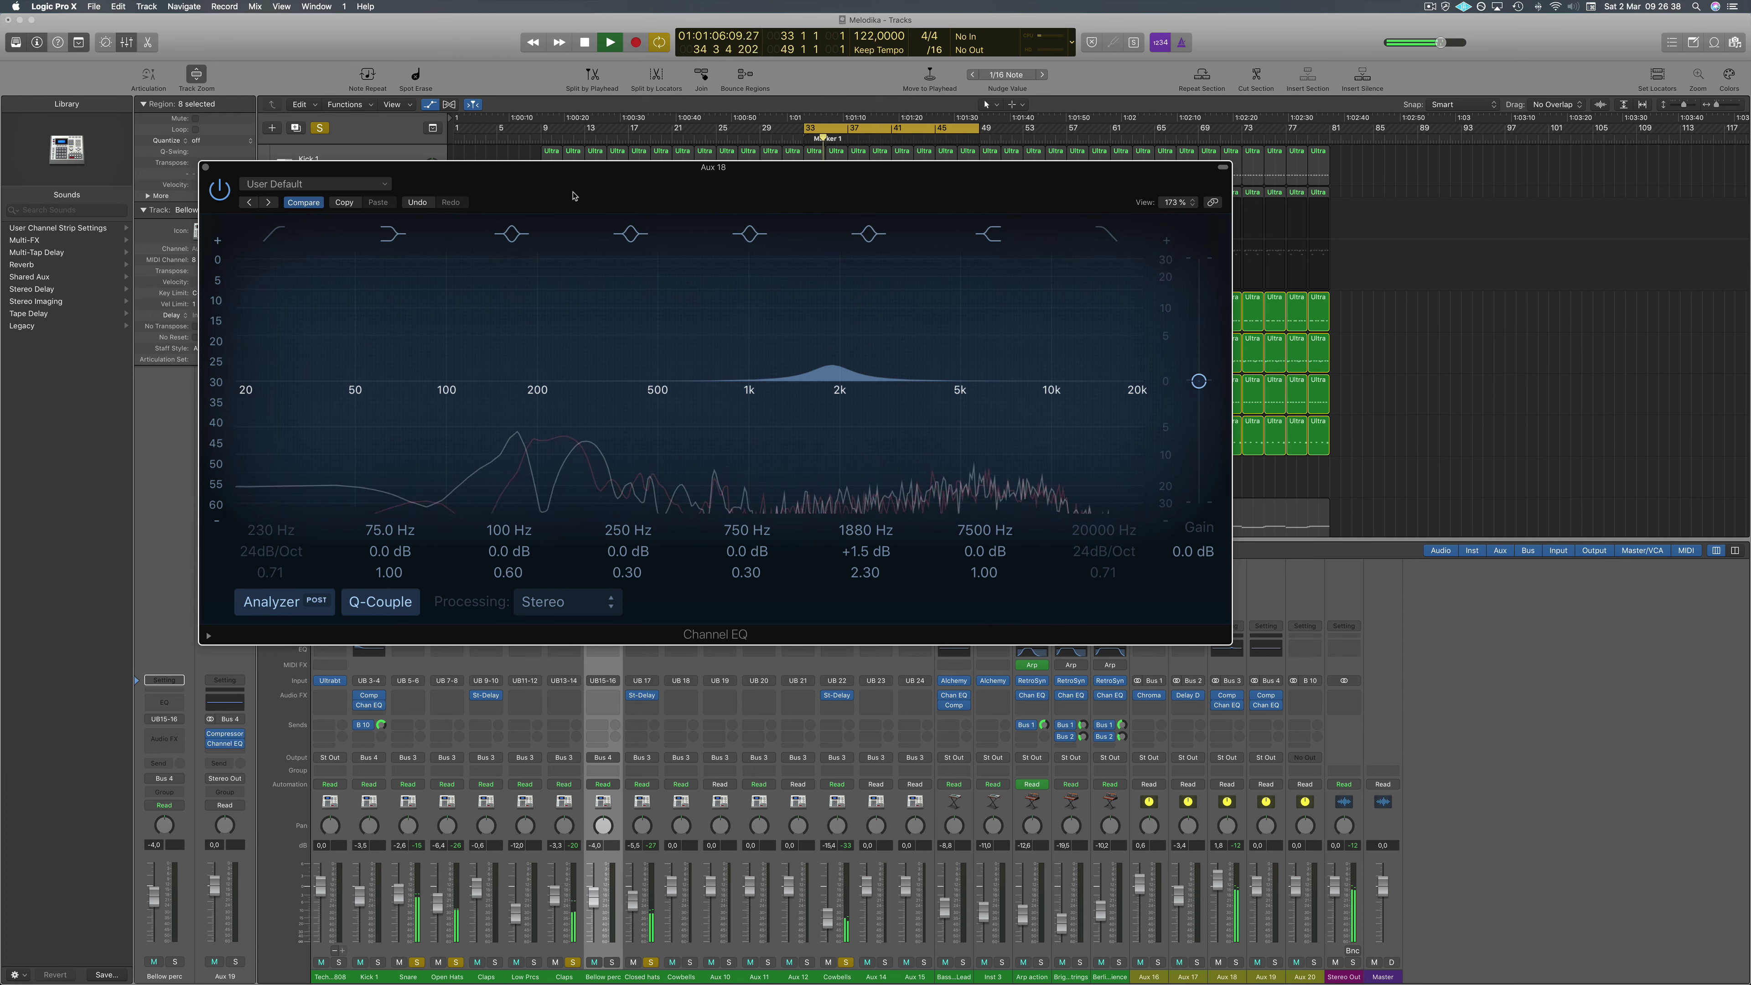
left_click(278, 238)
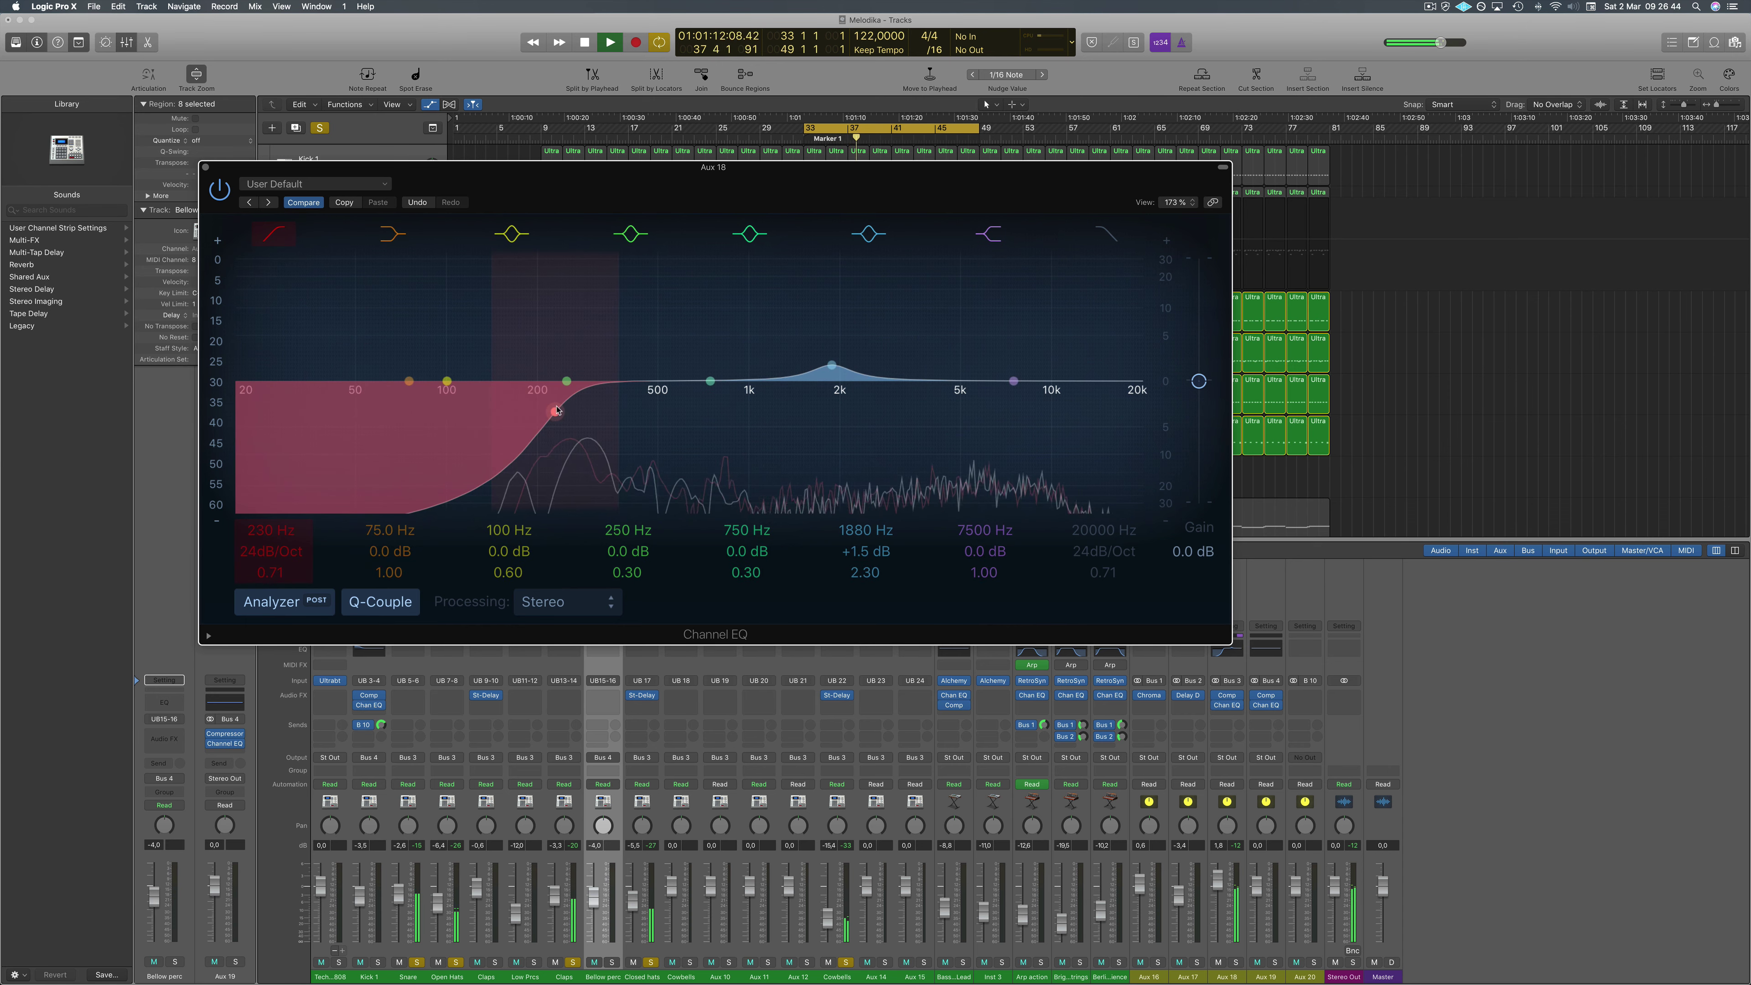
mouse_move(557, 410)
left_mouse_down()
mouse_move(910, 366)
mouse_move(747, 404)
mouse_move(562, 408)
left_mouse_up()
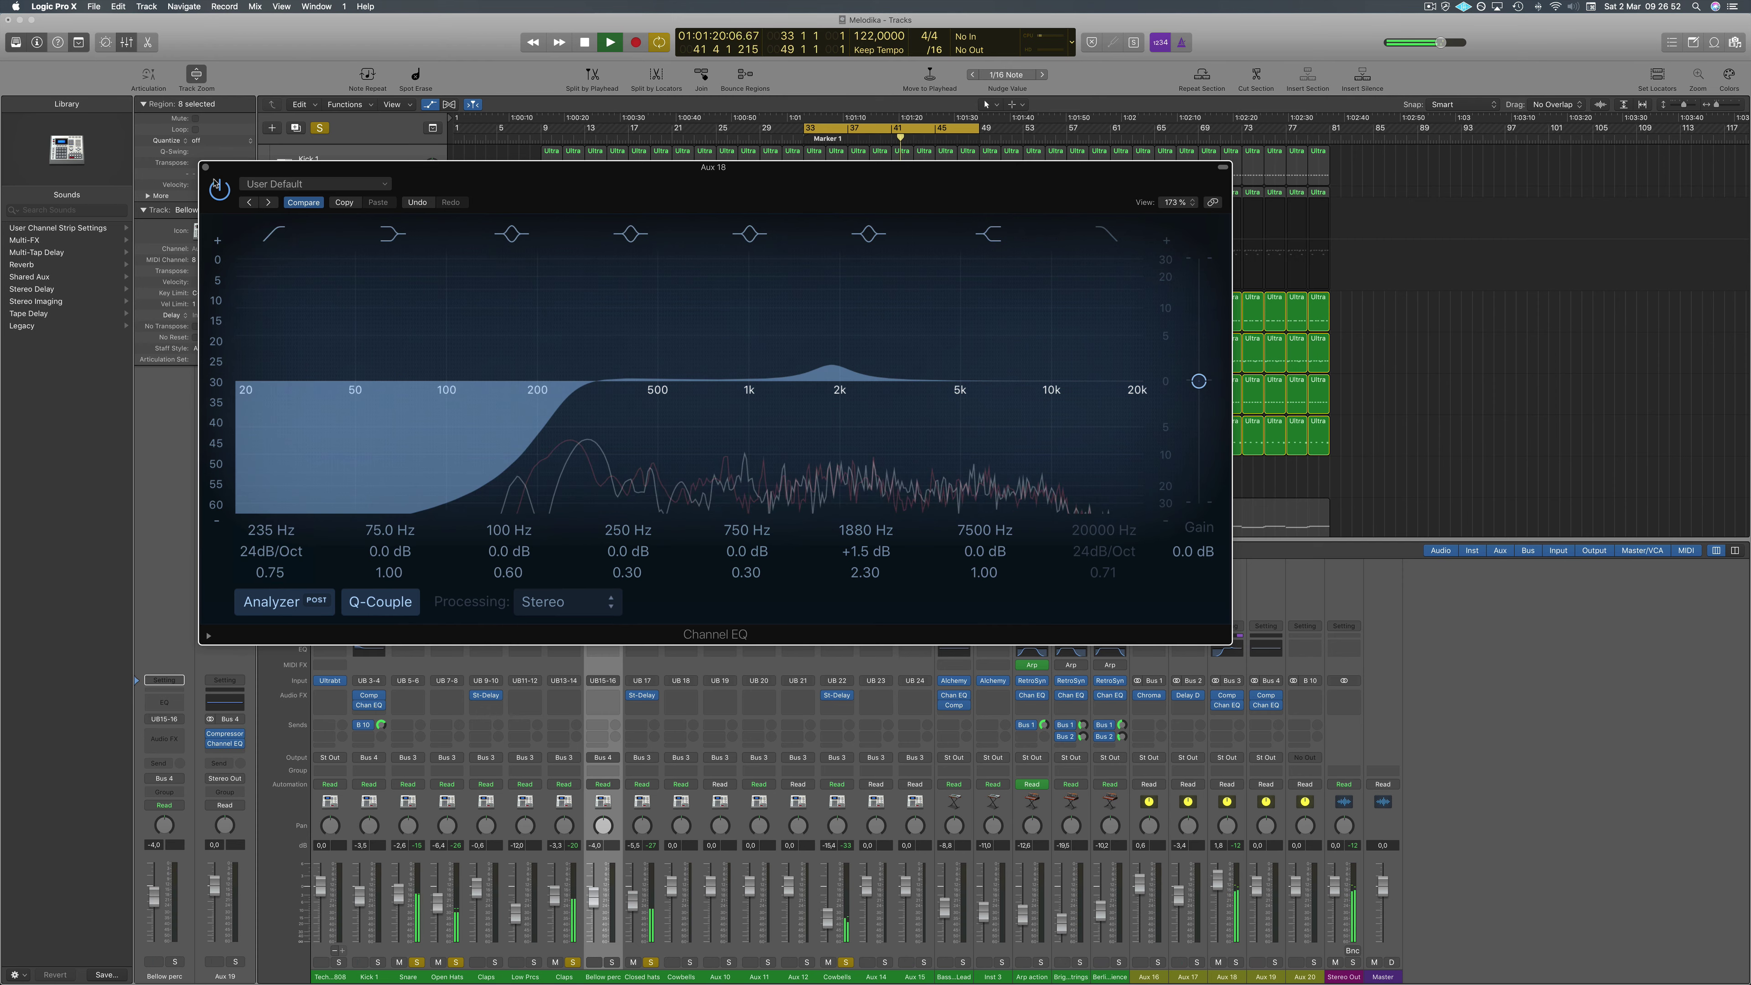
left_click(206, 167)
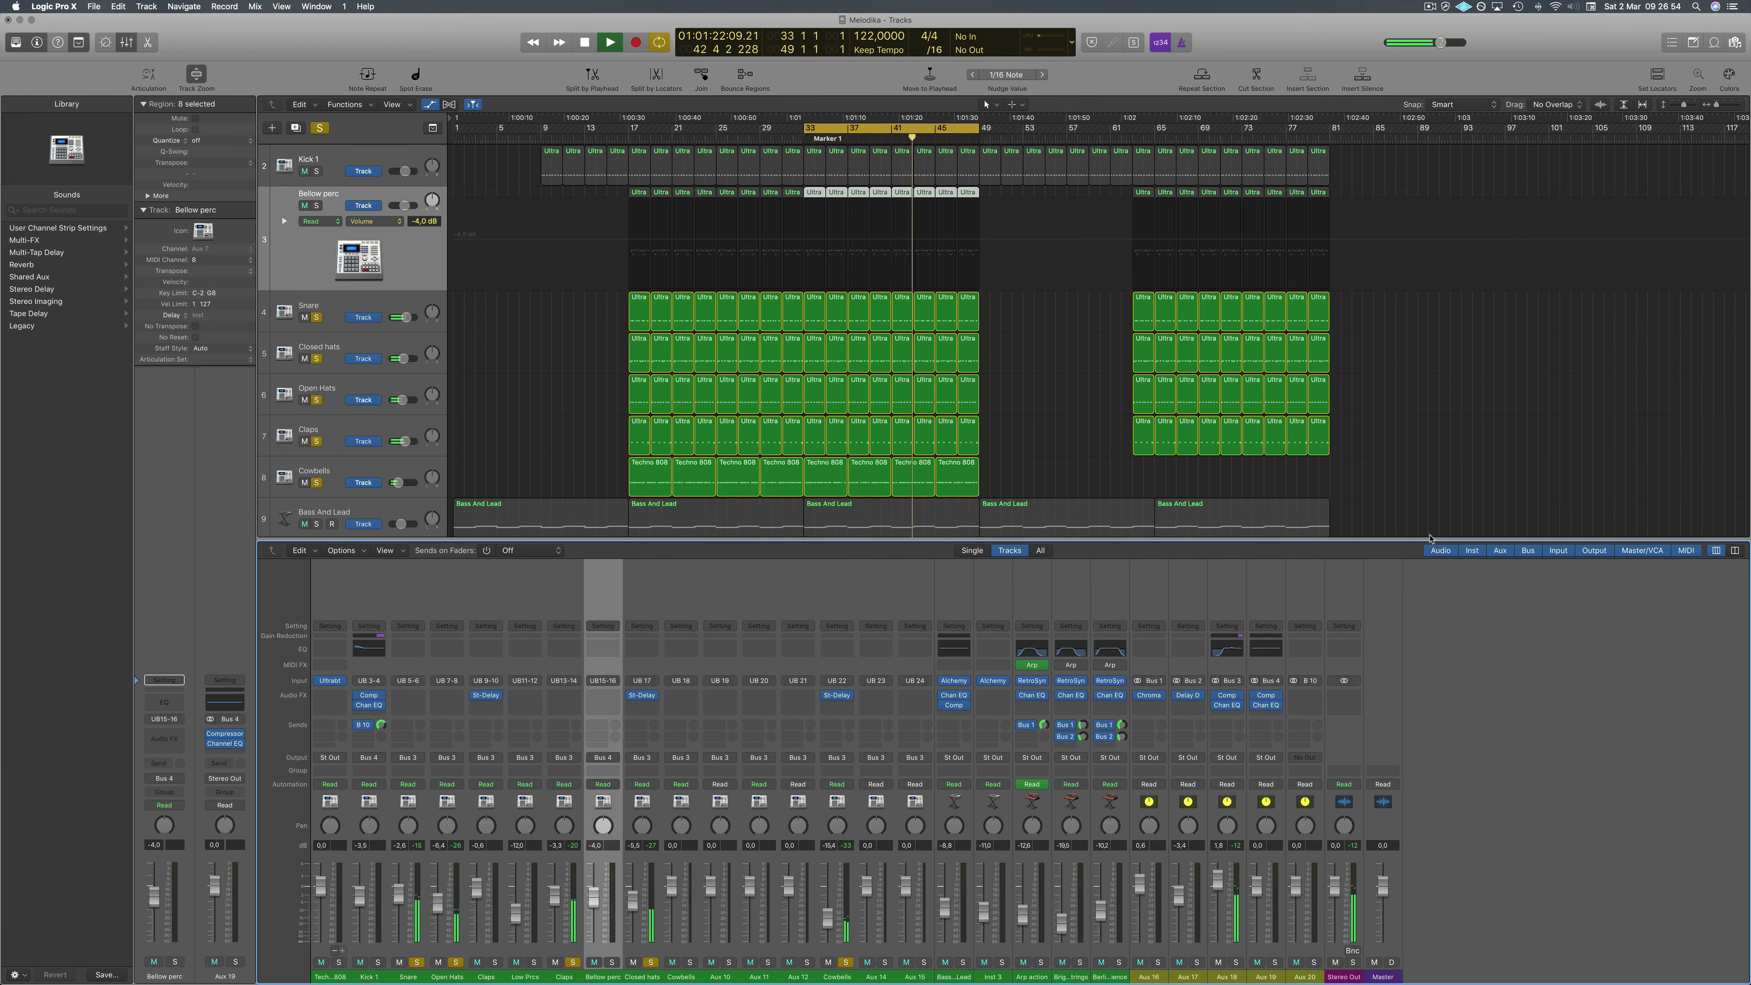
Check Aux 18's compressor at its 8.0:1 ratio, bypass it, then switch it back on.
left_click(1227, 700)
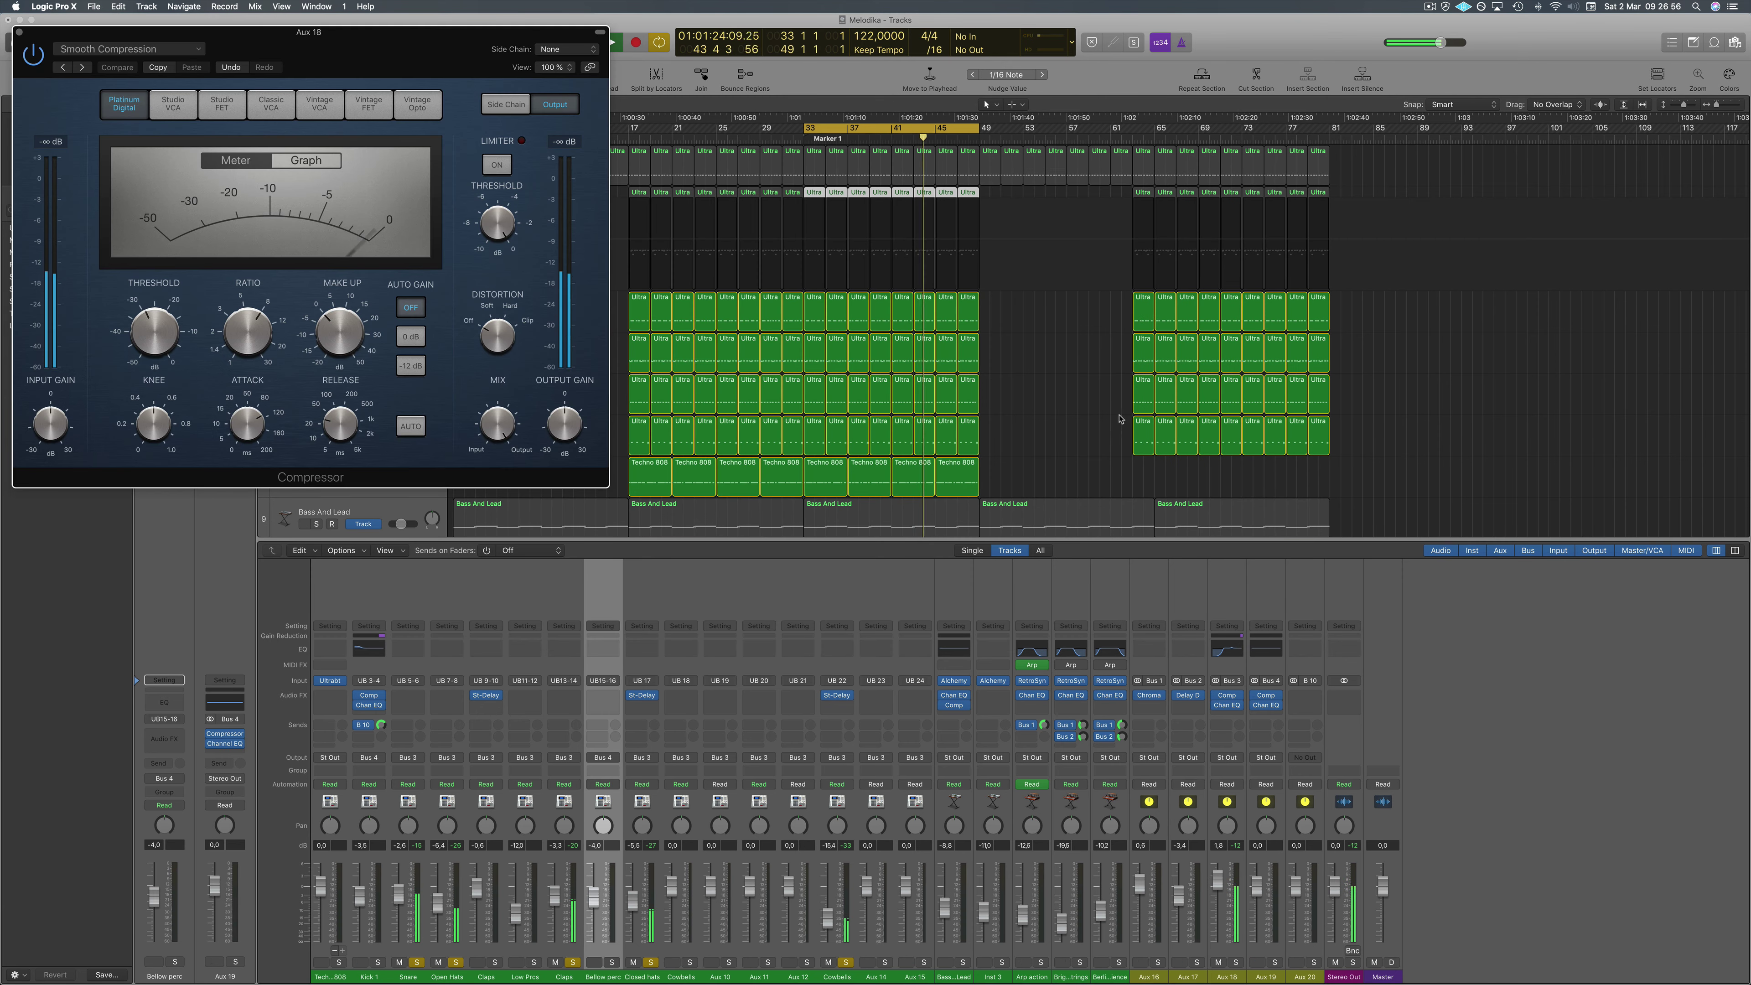
left_click_drag(324, 39, 1010, 177)
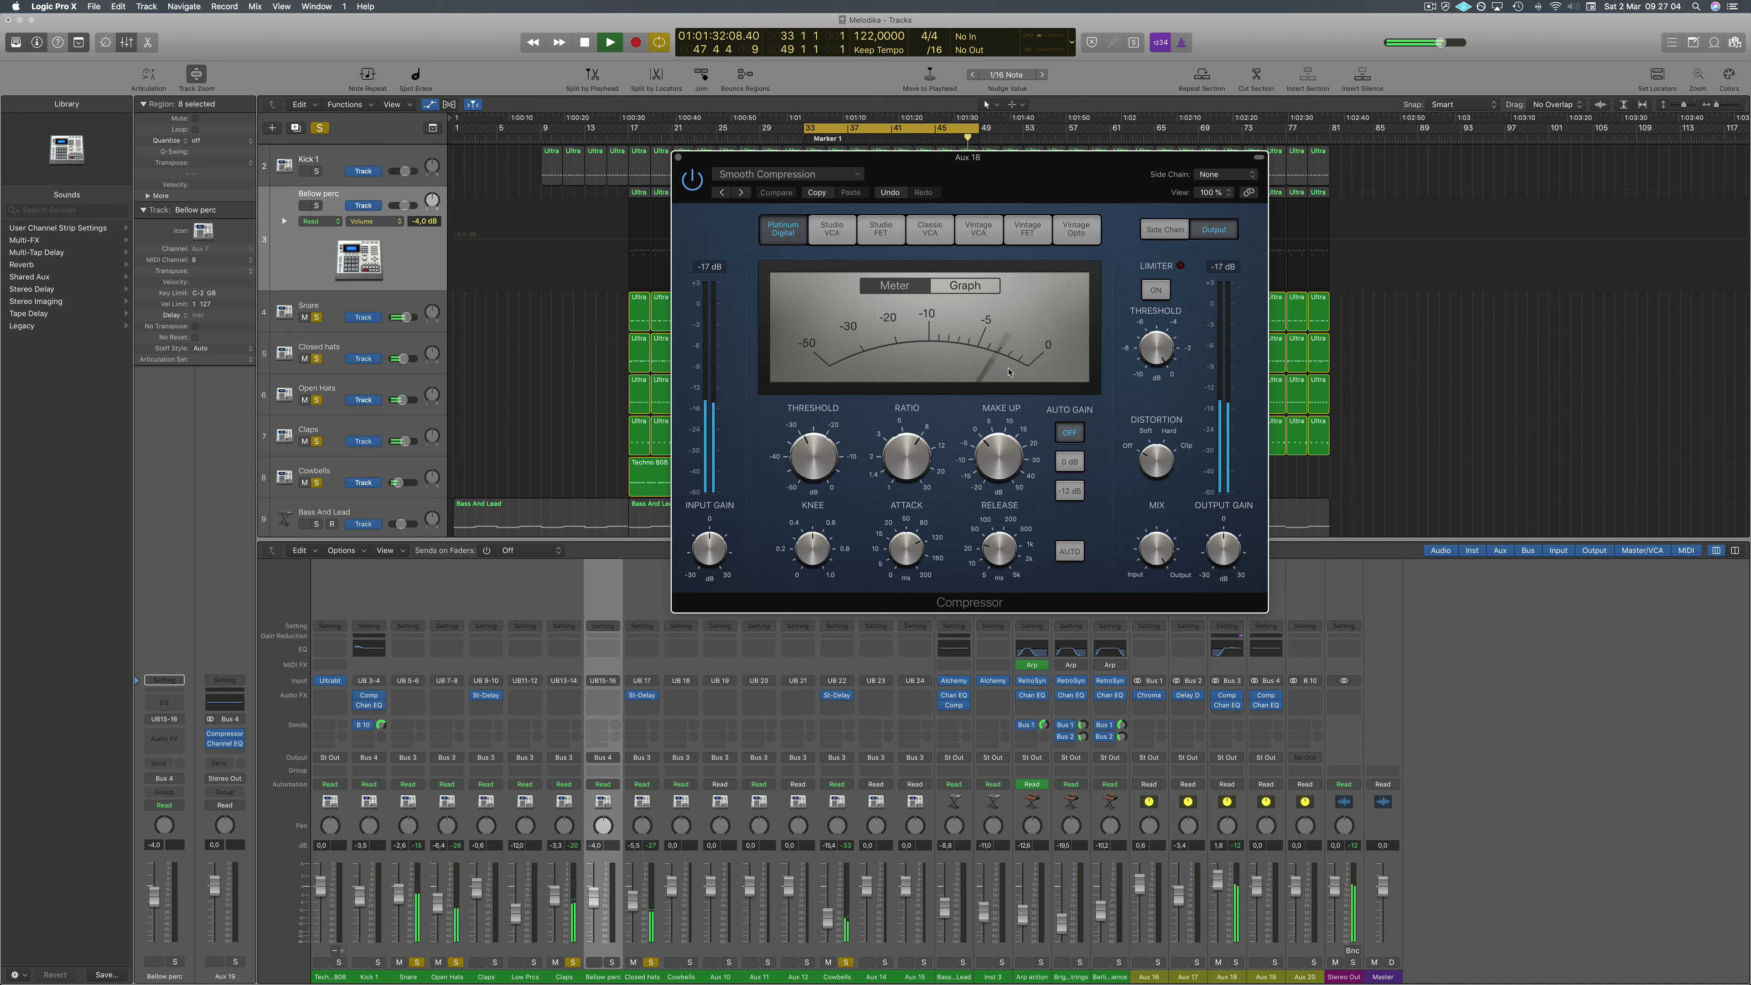
left_click(900, 452)
left_click(690, 177)
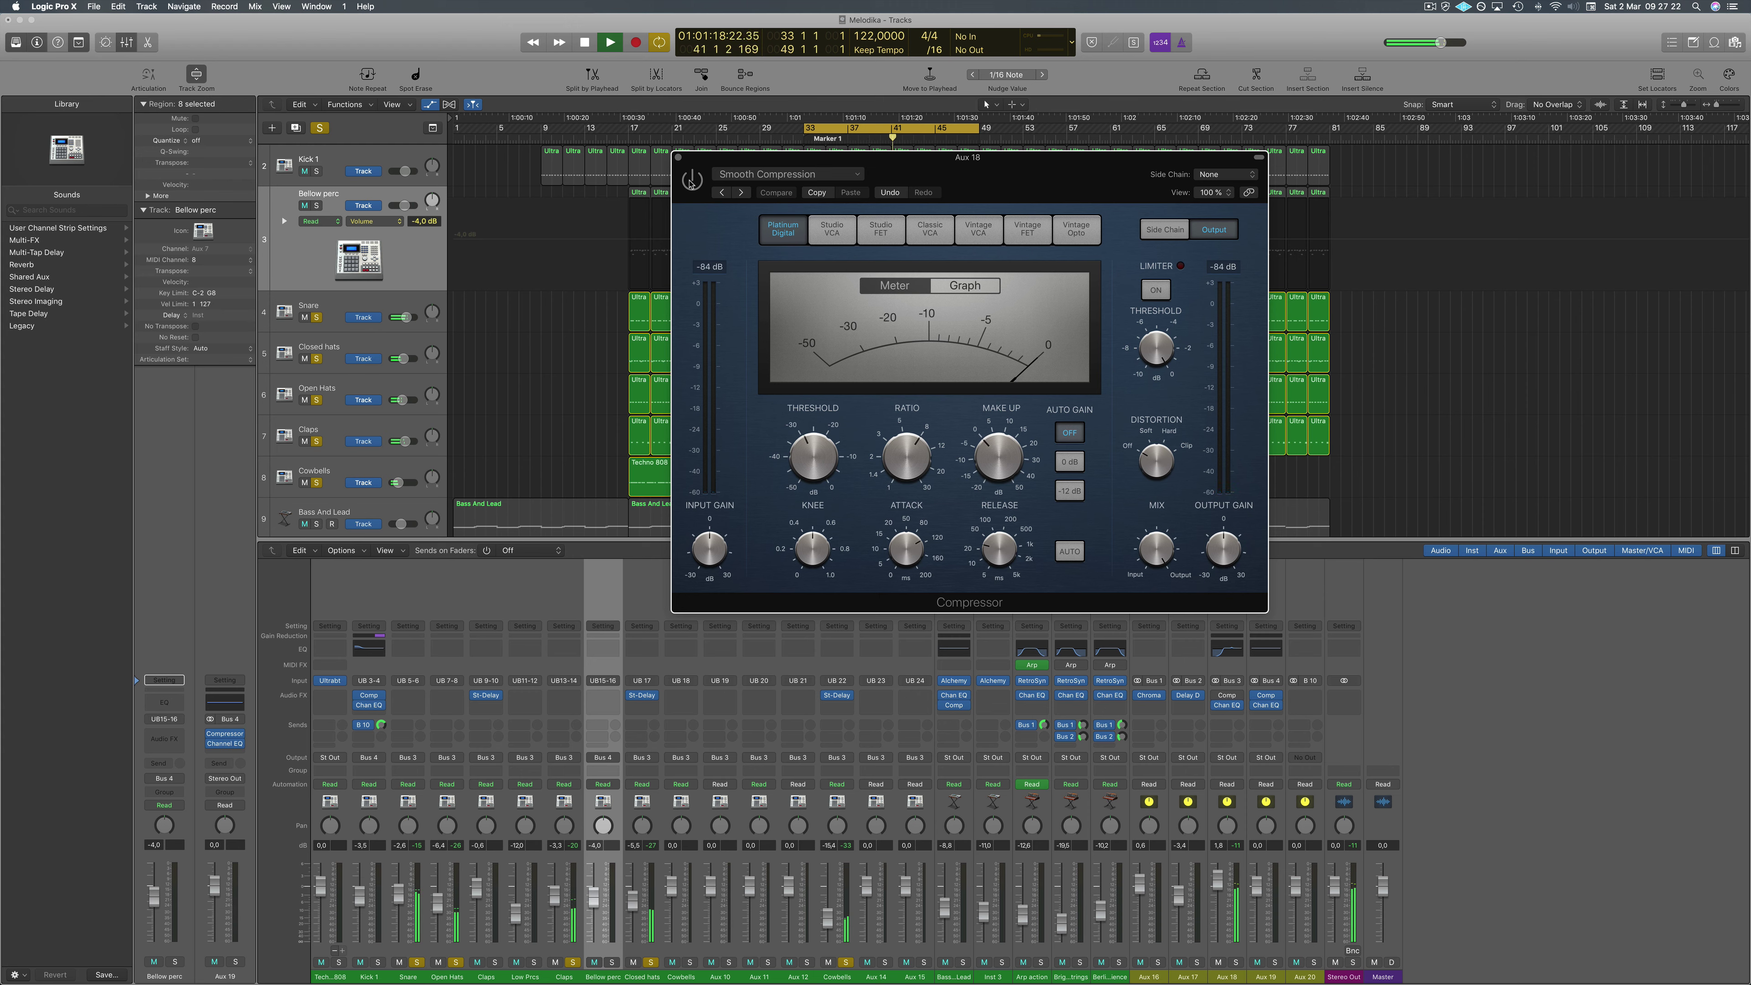
left_click(690, 181)
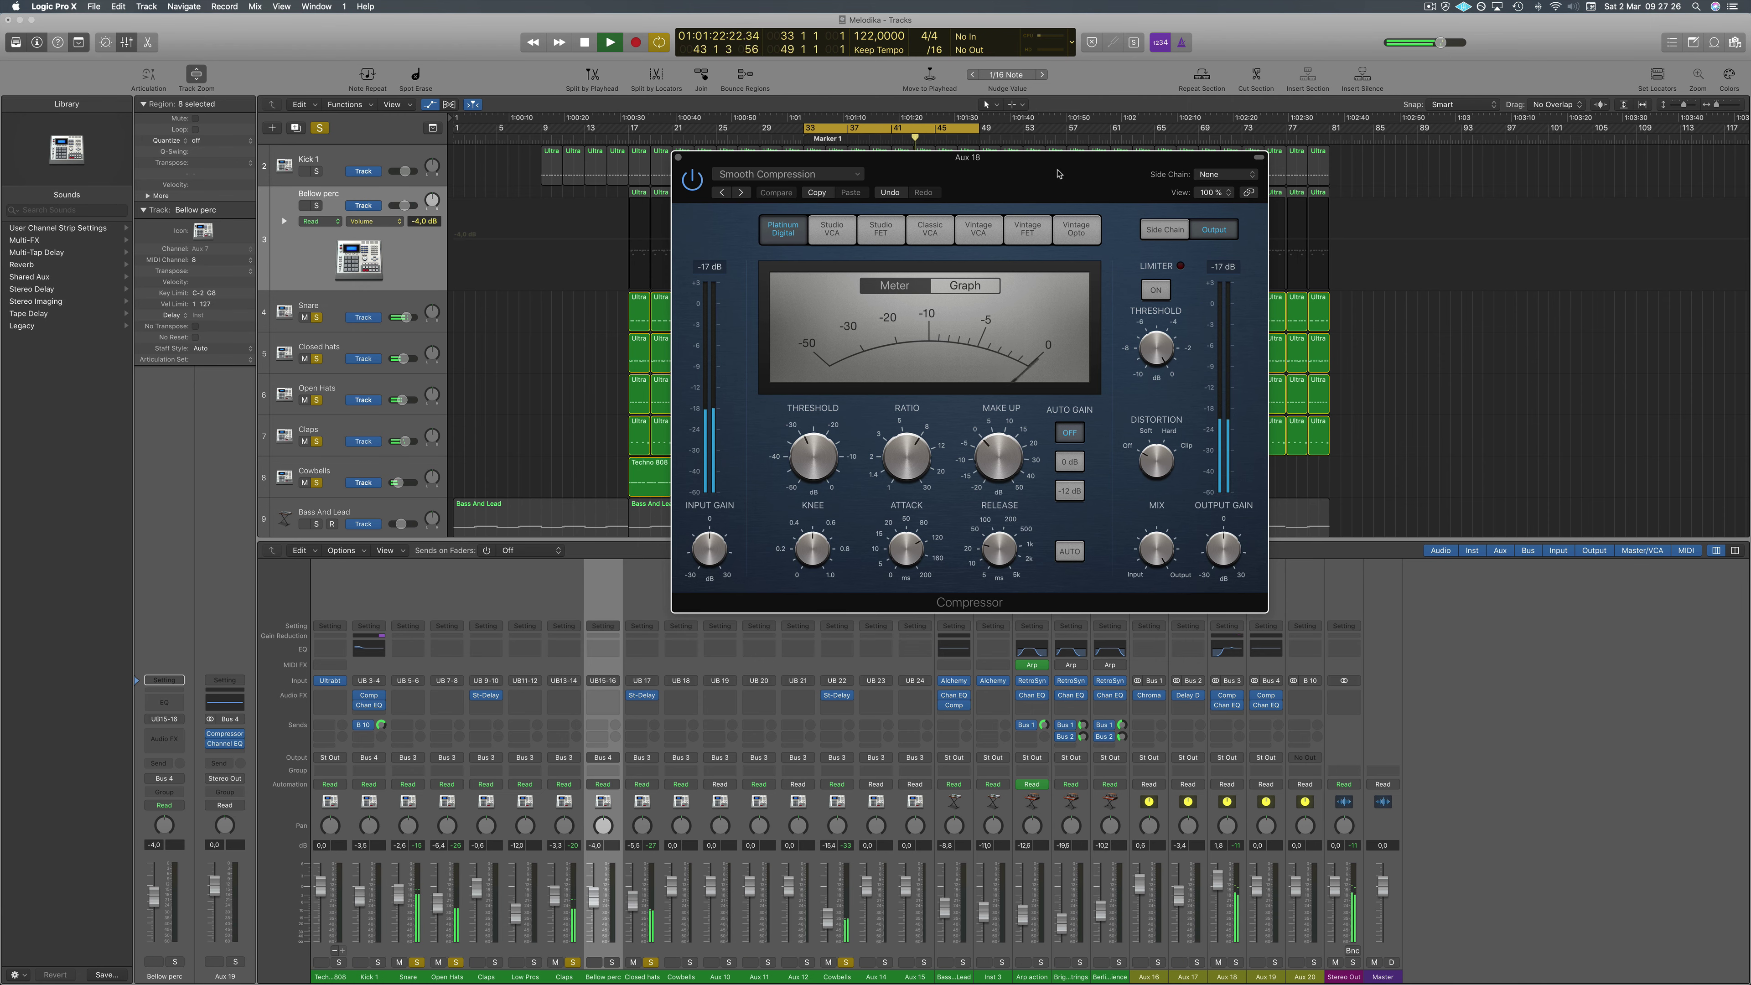
Close the Aux 18 compressor, clear solos, solo Kick 1 with Bellow perc and play the loop.
left_click(677, 158)
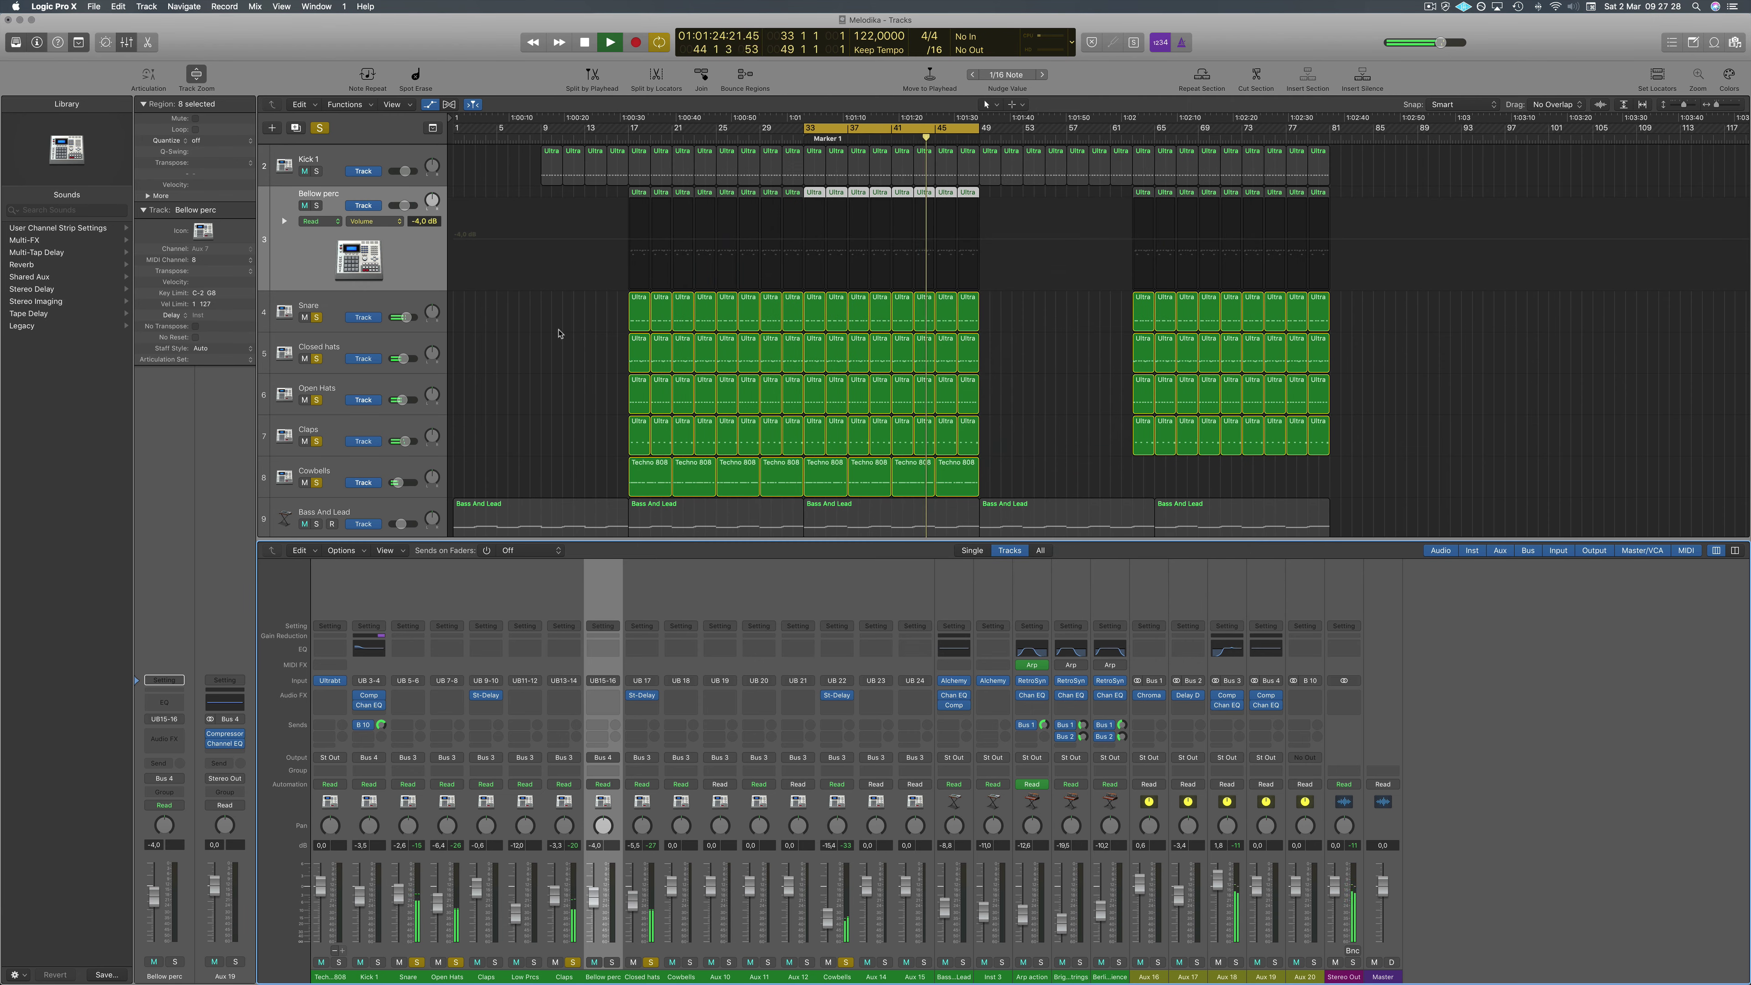
scroll(319, 216, "up", 3)
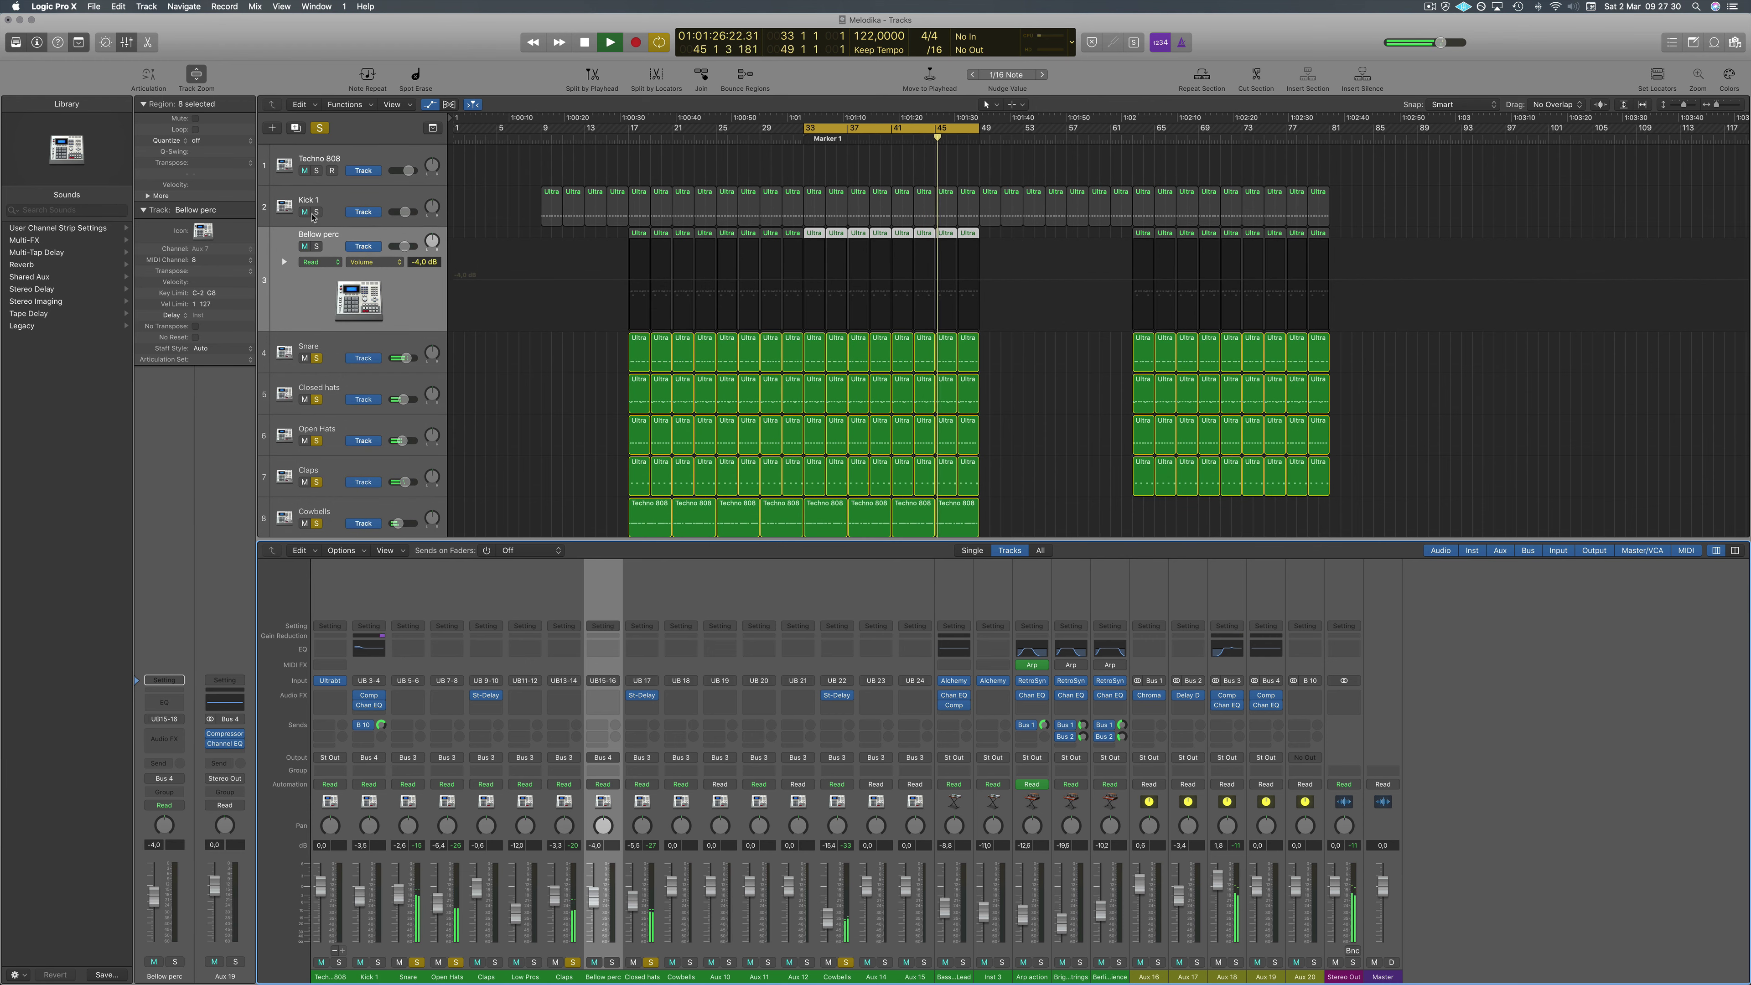
left_click(319, 127)
left_click(317, 212)
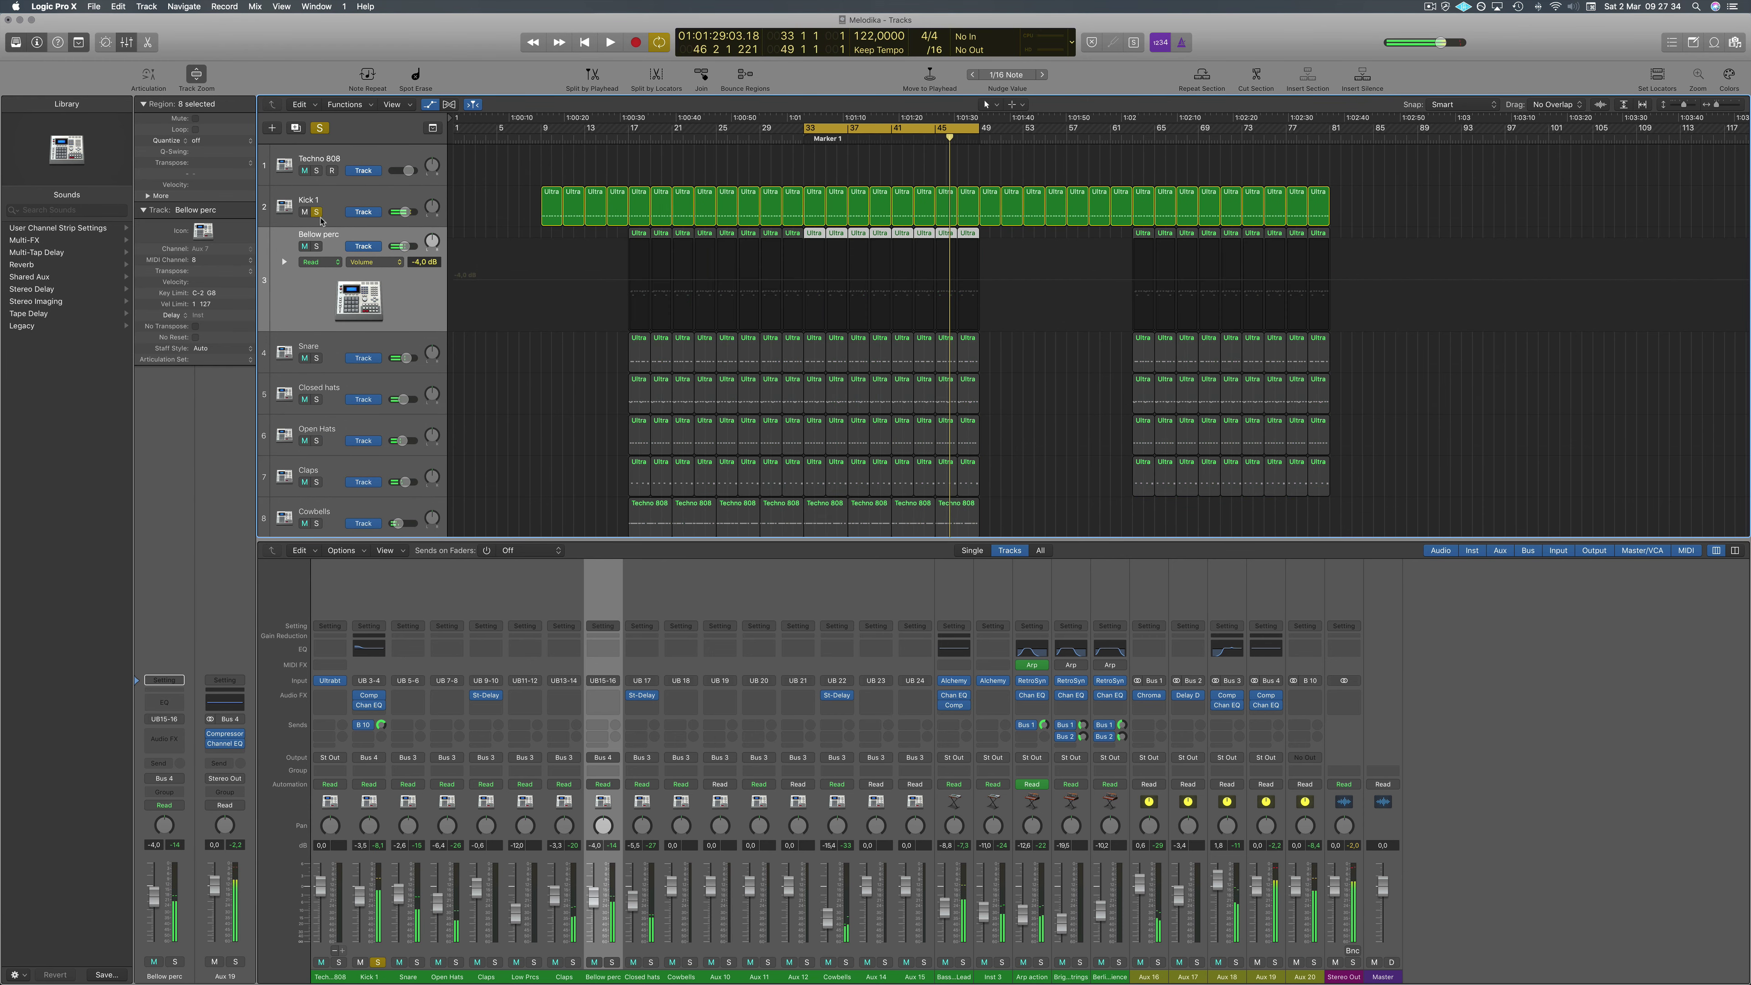
left_click(316, 247)
key("space")
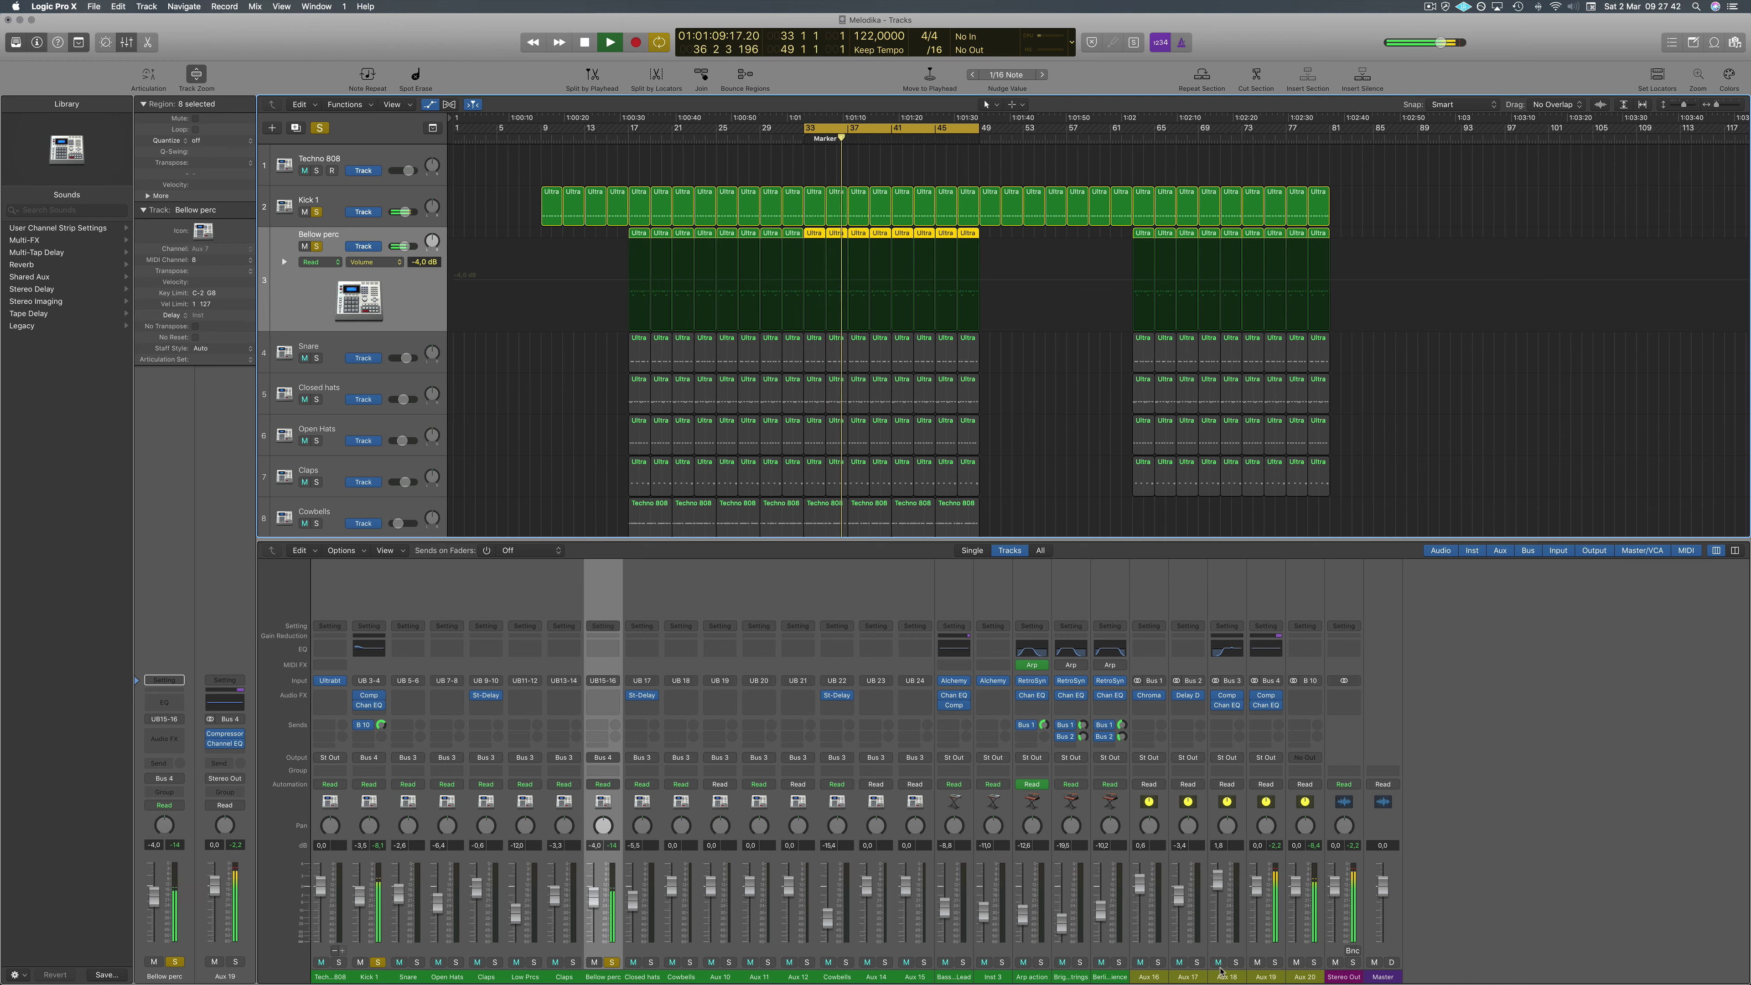
Bypass the compressor on Aux 19 and close its window.
left_click(1266, 745)
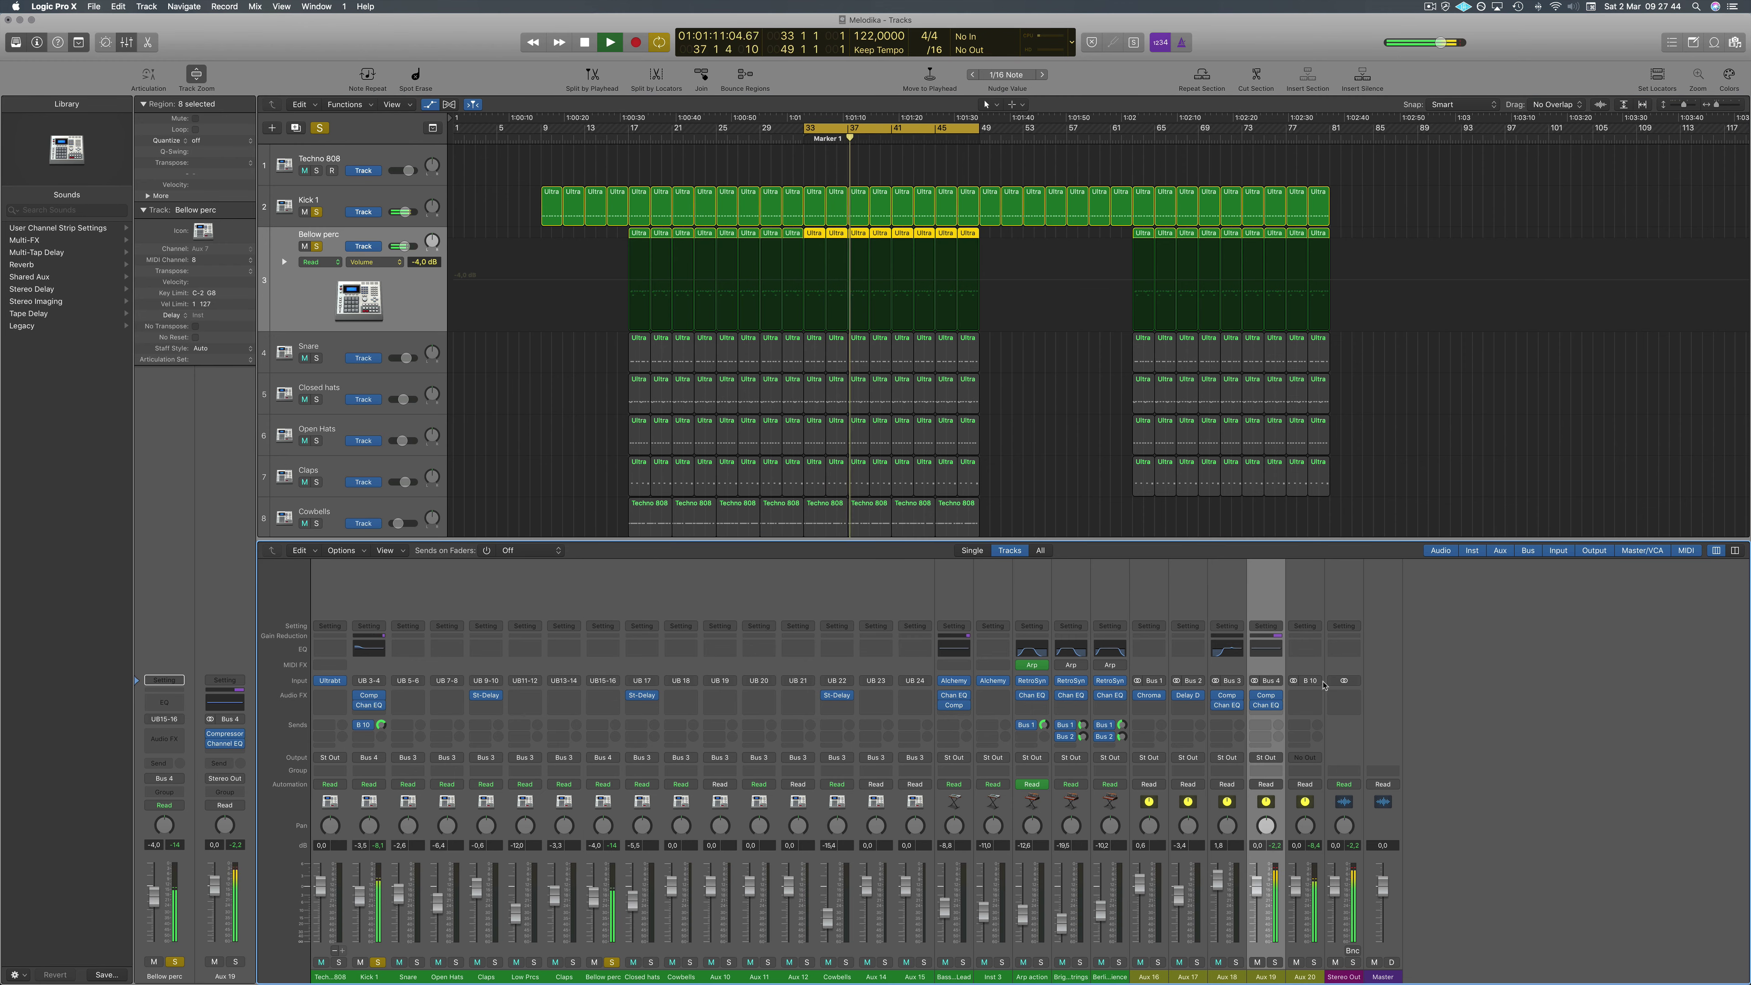
left_click(1265, 697)
left_click_drag(404, 27, 1492, 134)
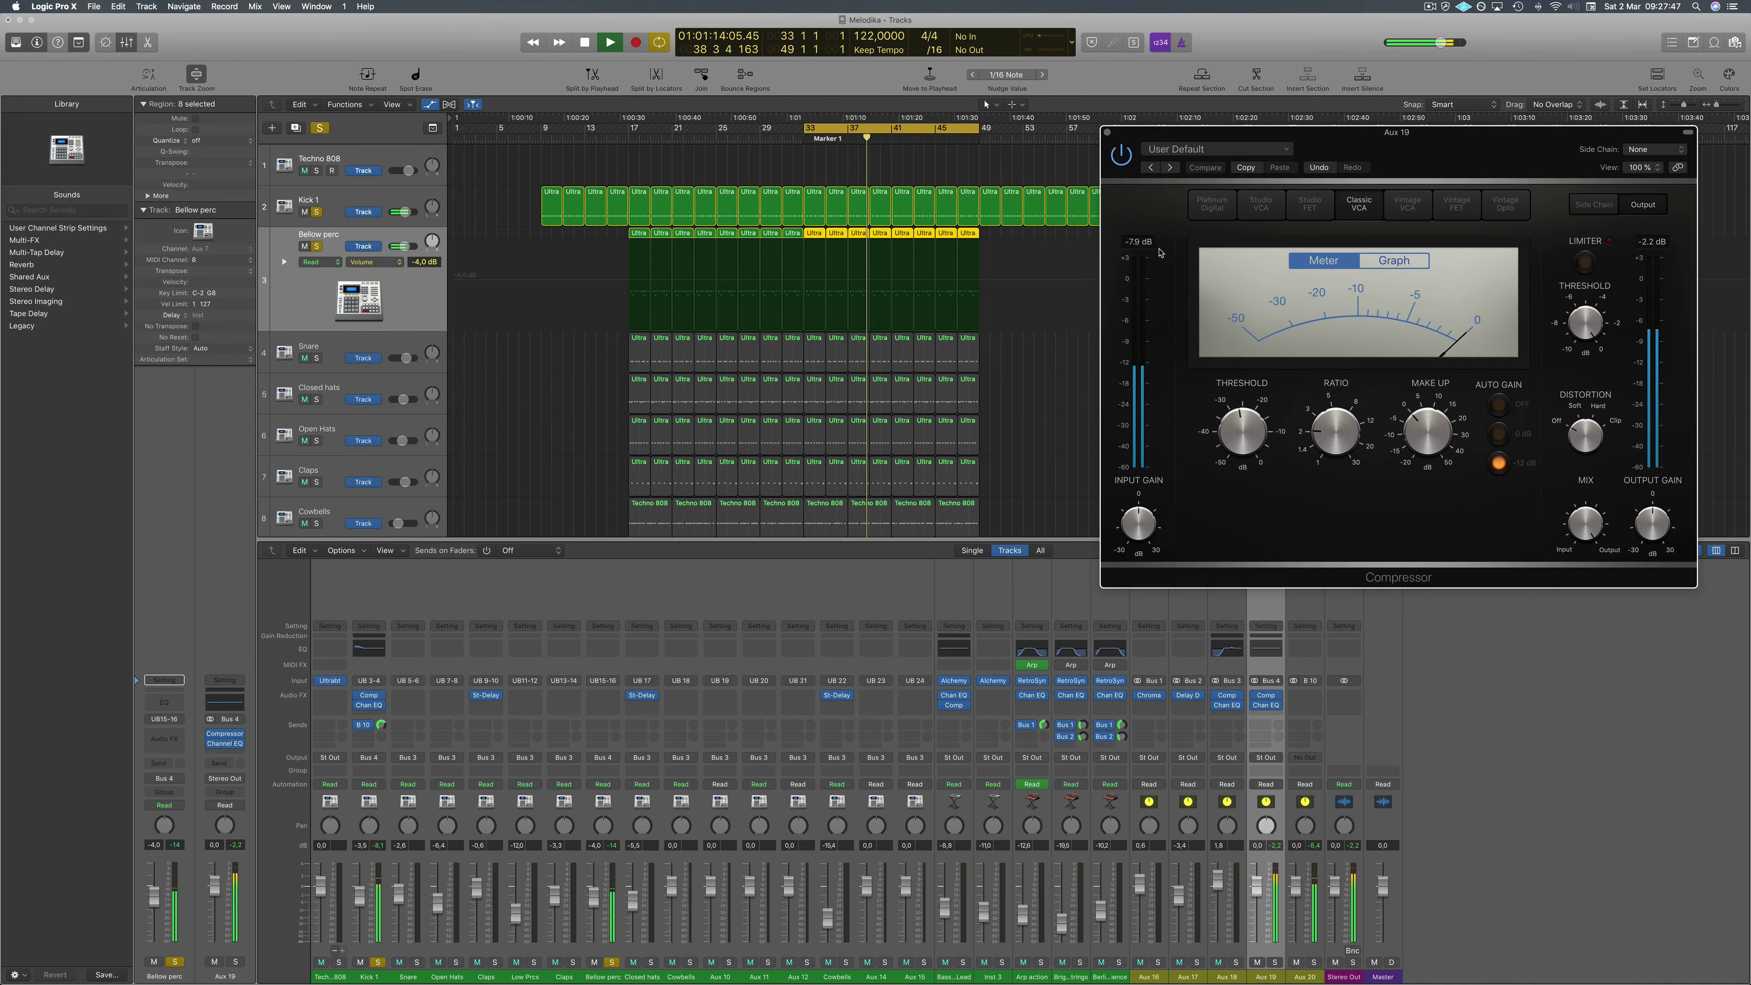
left_click(1122, 158)
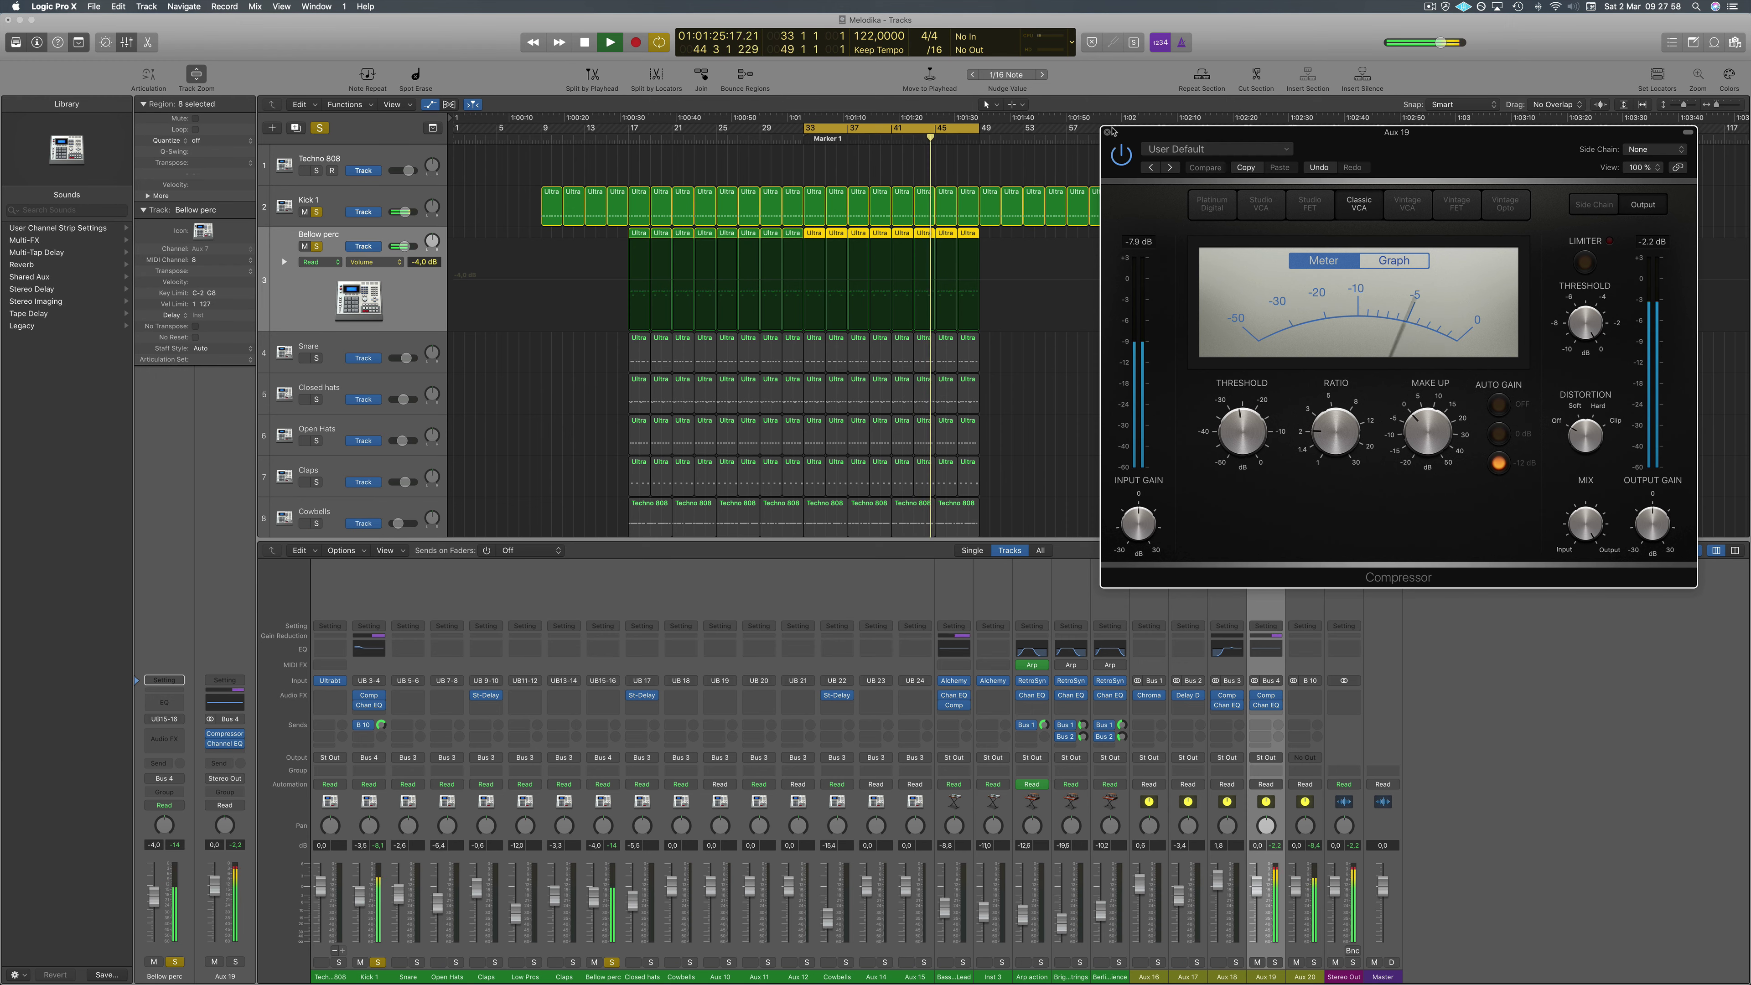
key("super+w")
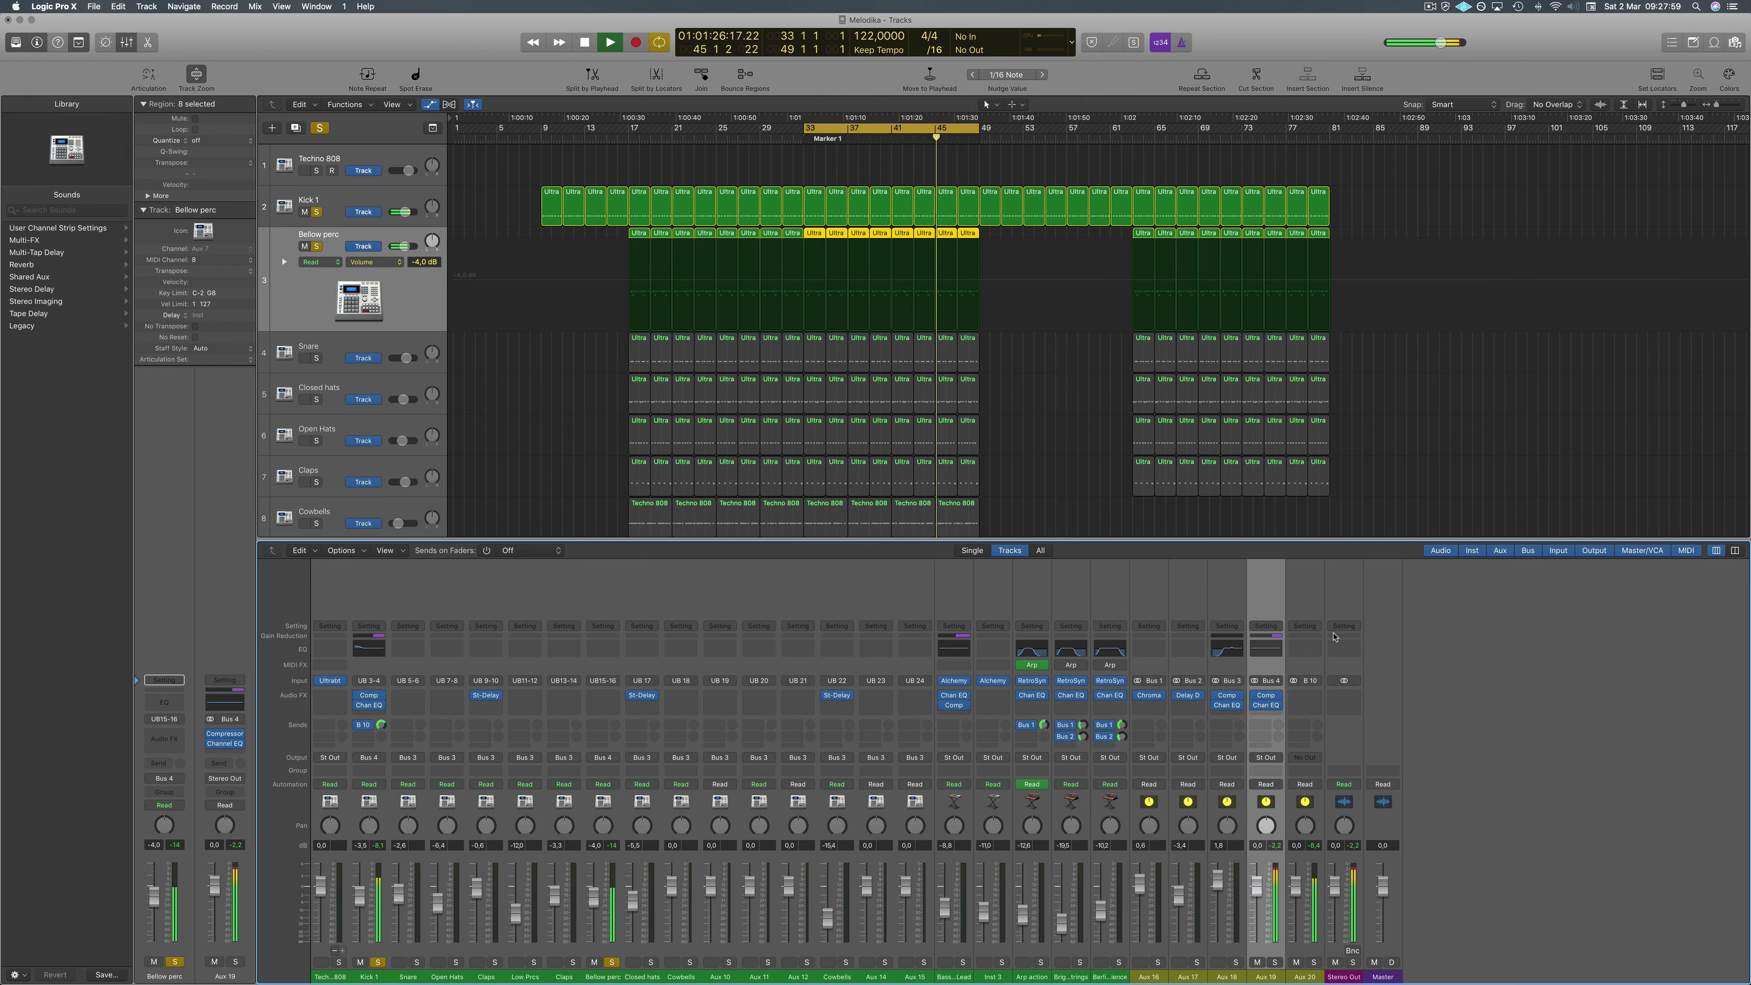
Bring up Aux 19's Channel EQ with the analyzer on, moved aside to reveal the tracks.
left_click(1266, 707)
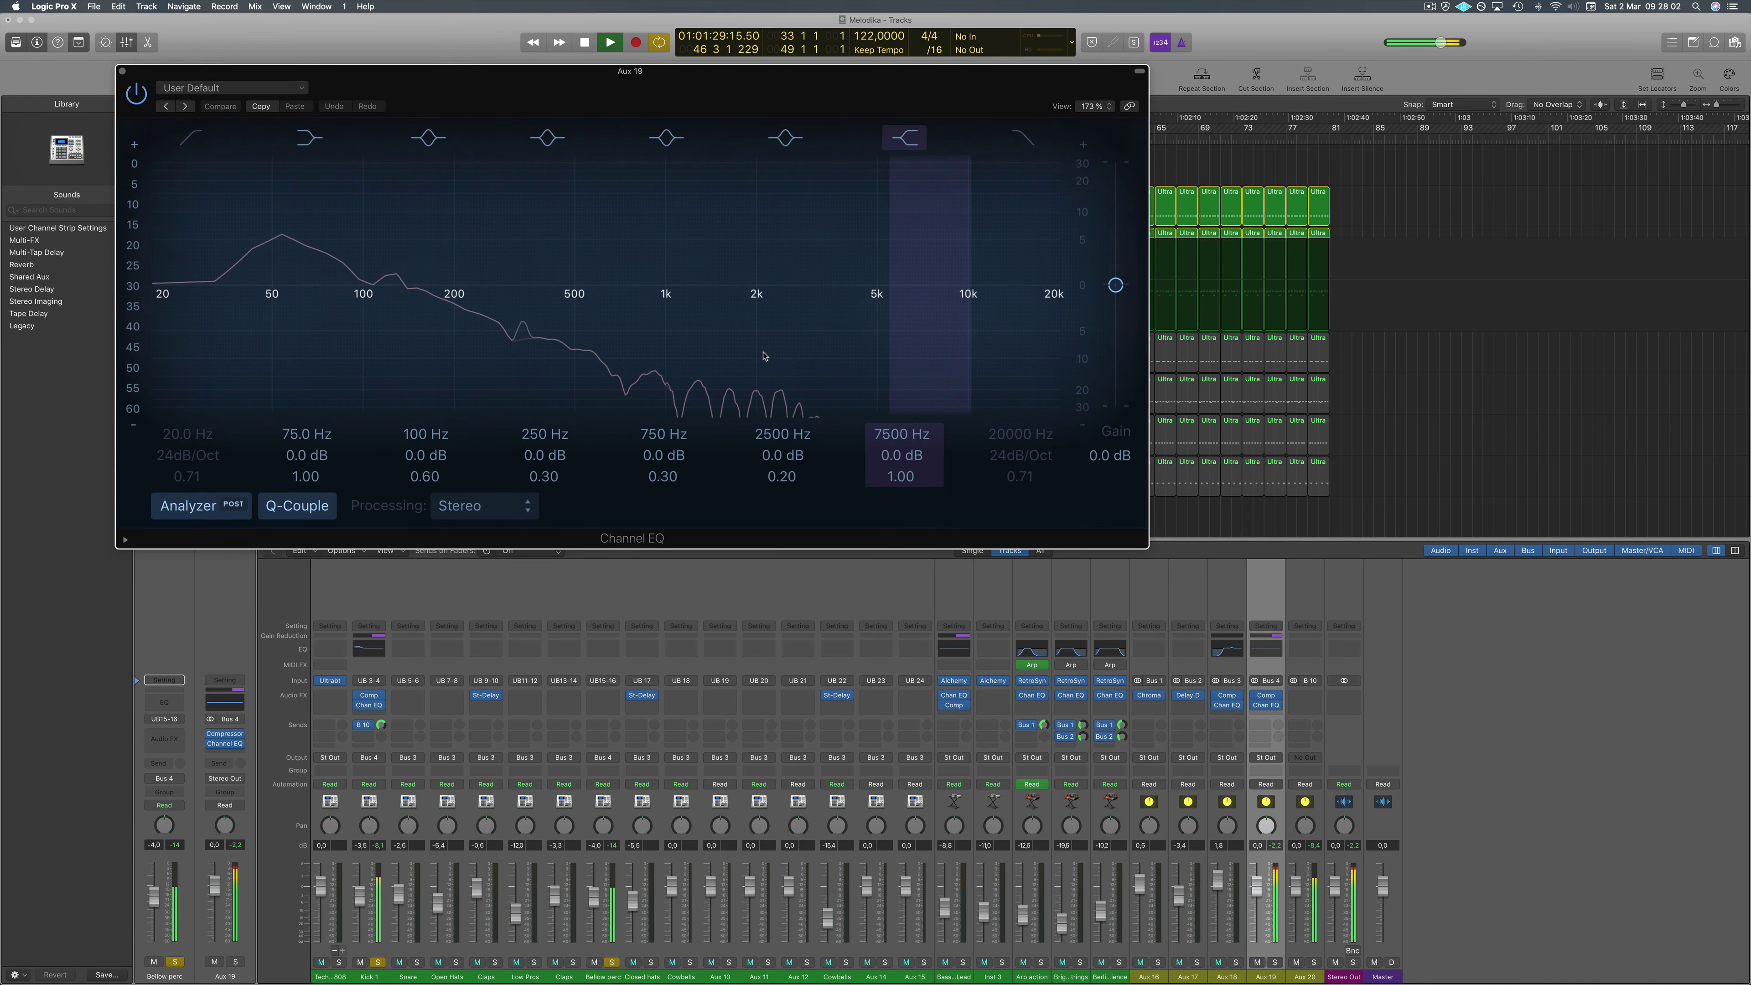
left_click(187, 507)
left_click(186, 507)
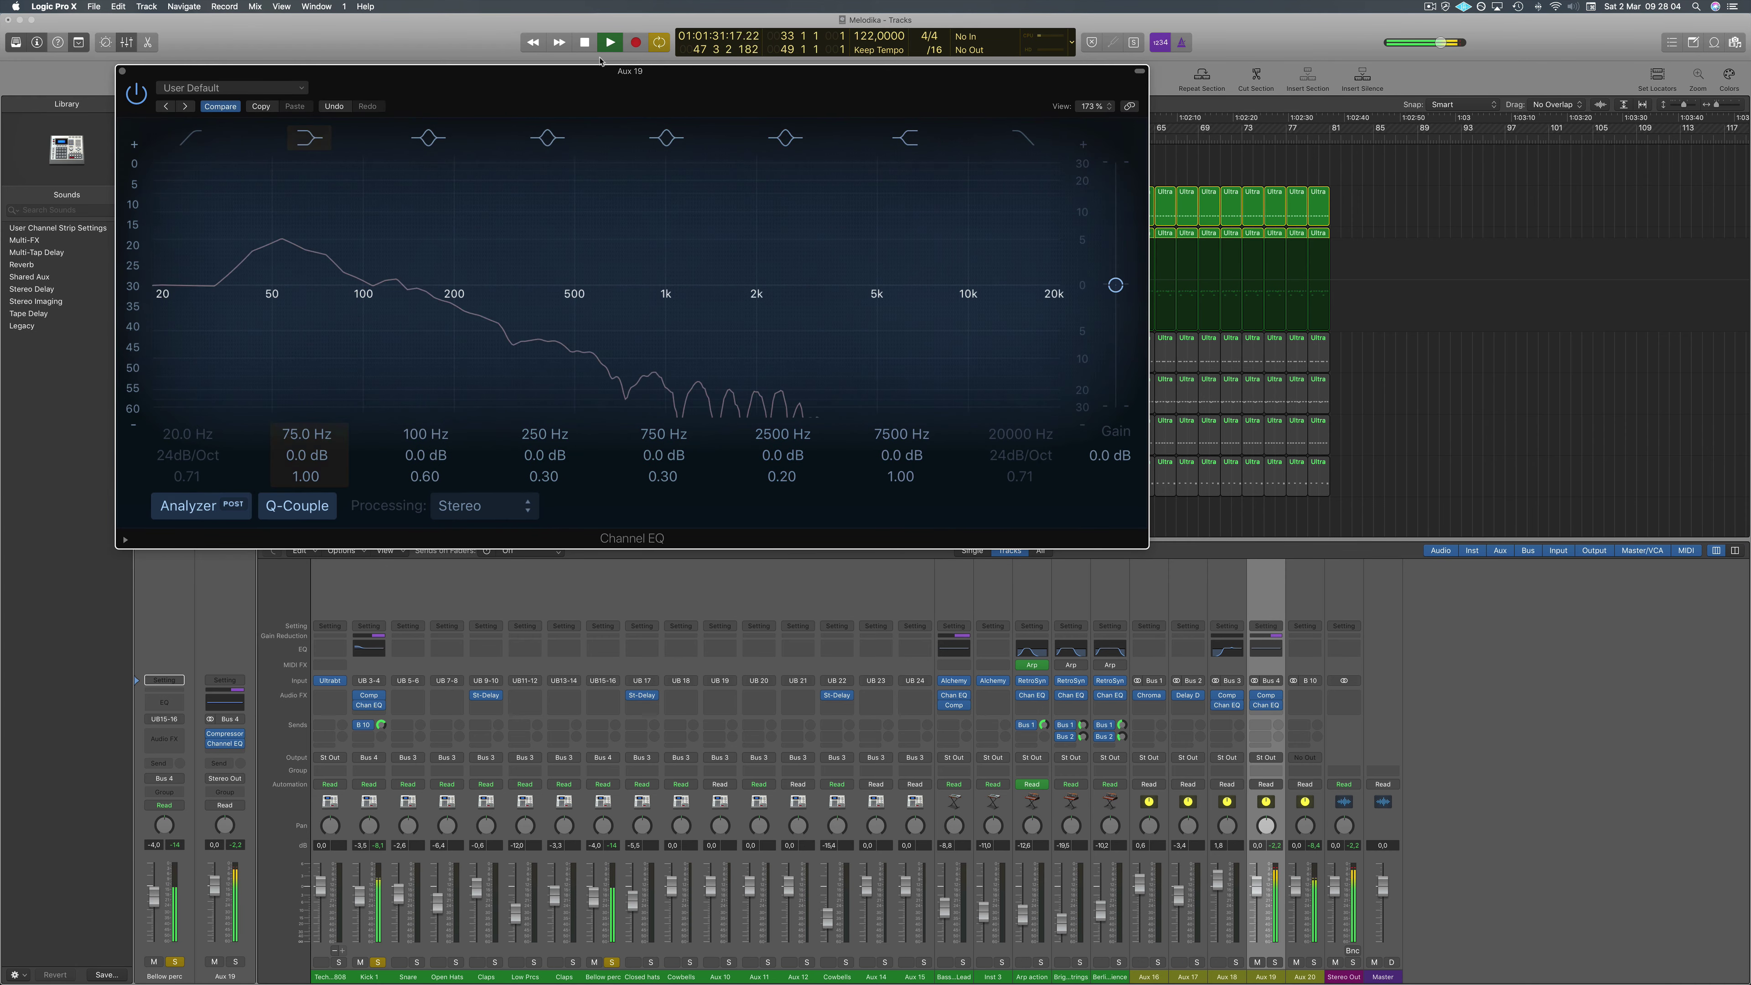
left_click_drag(414, 70, 661, 90)
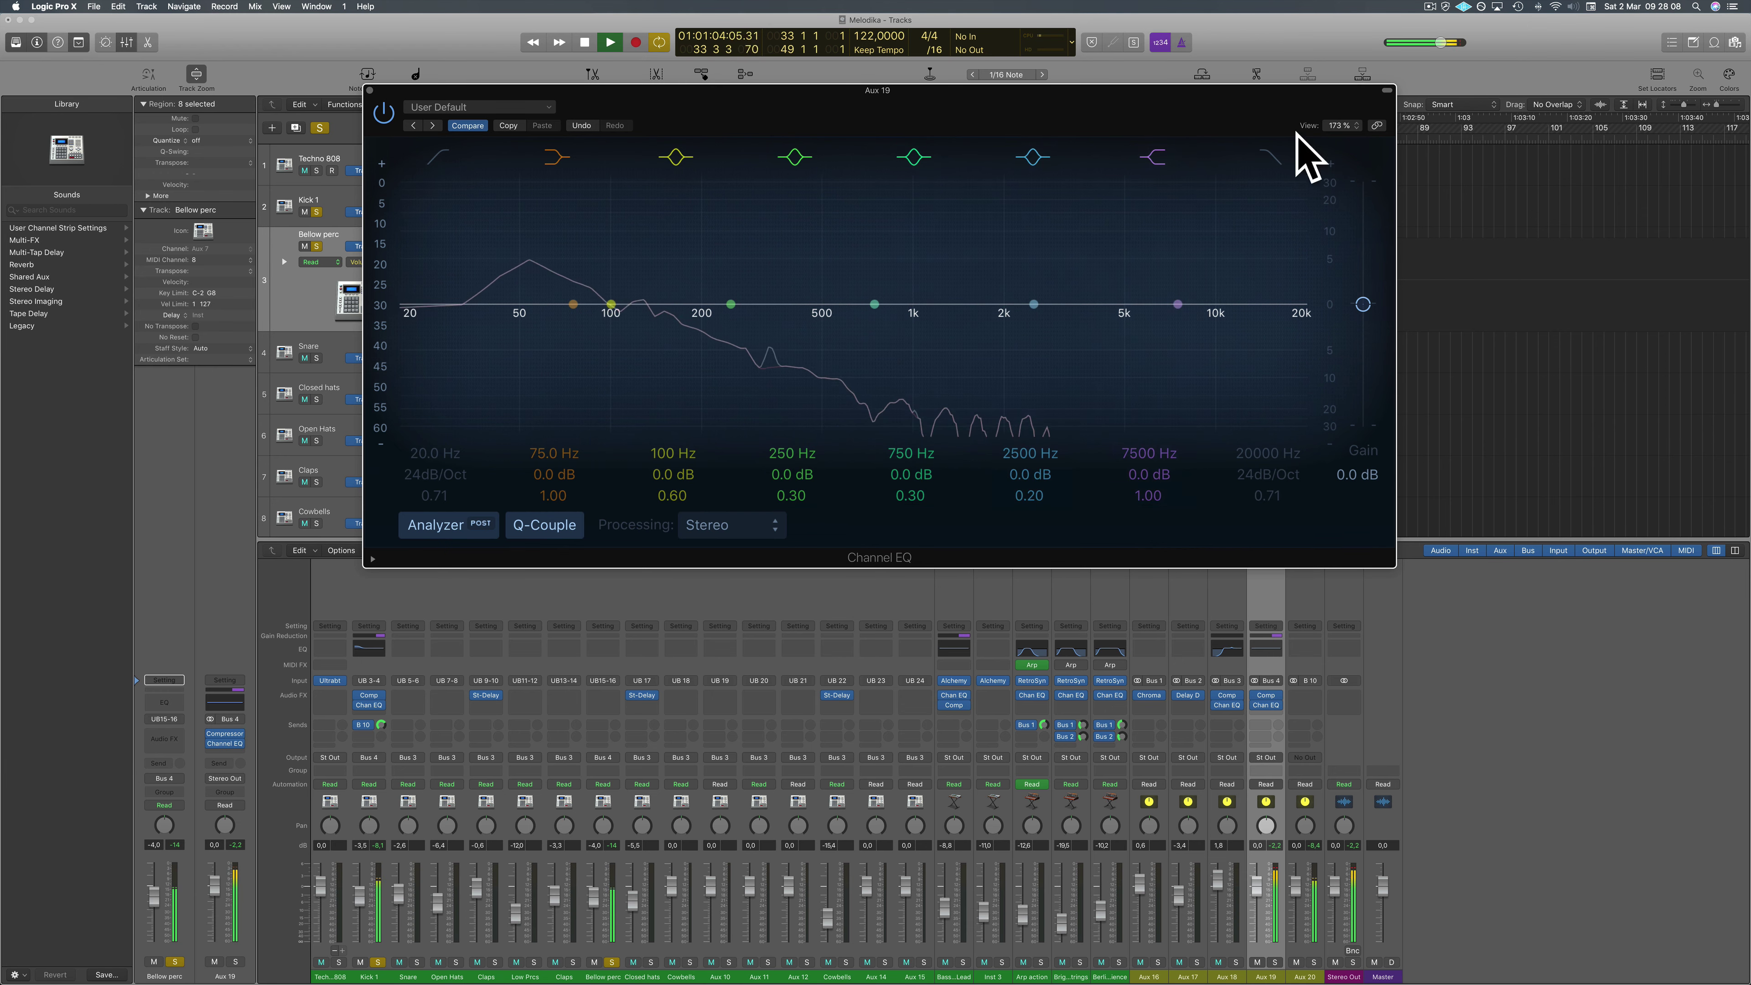
Sweep Aux 19's high cut between 94 Hz and 2350 Hz, reset it to 20000 Hz, then hide the mixer and play.
left_click(1270, 157)
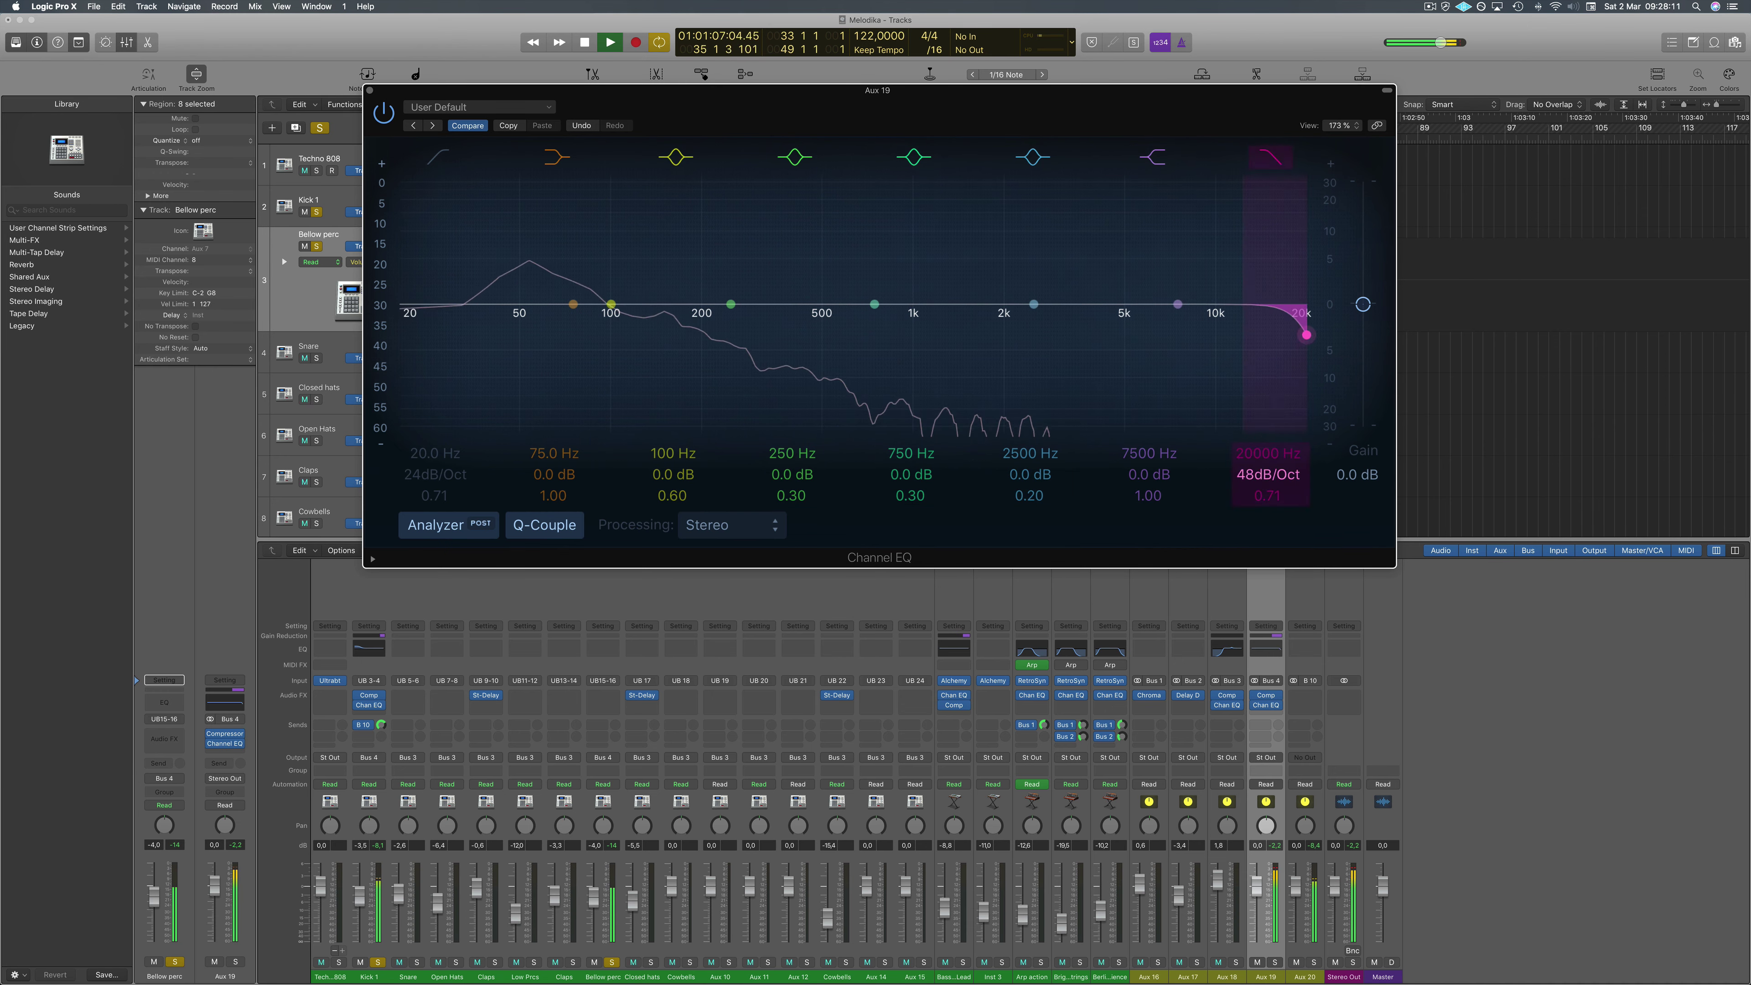
left_click_drag(1267, 452, 1267, 524)
left_click_drag(1267, 452, 1267, 409)
left_click(1267, 453, "alt")
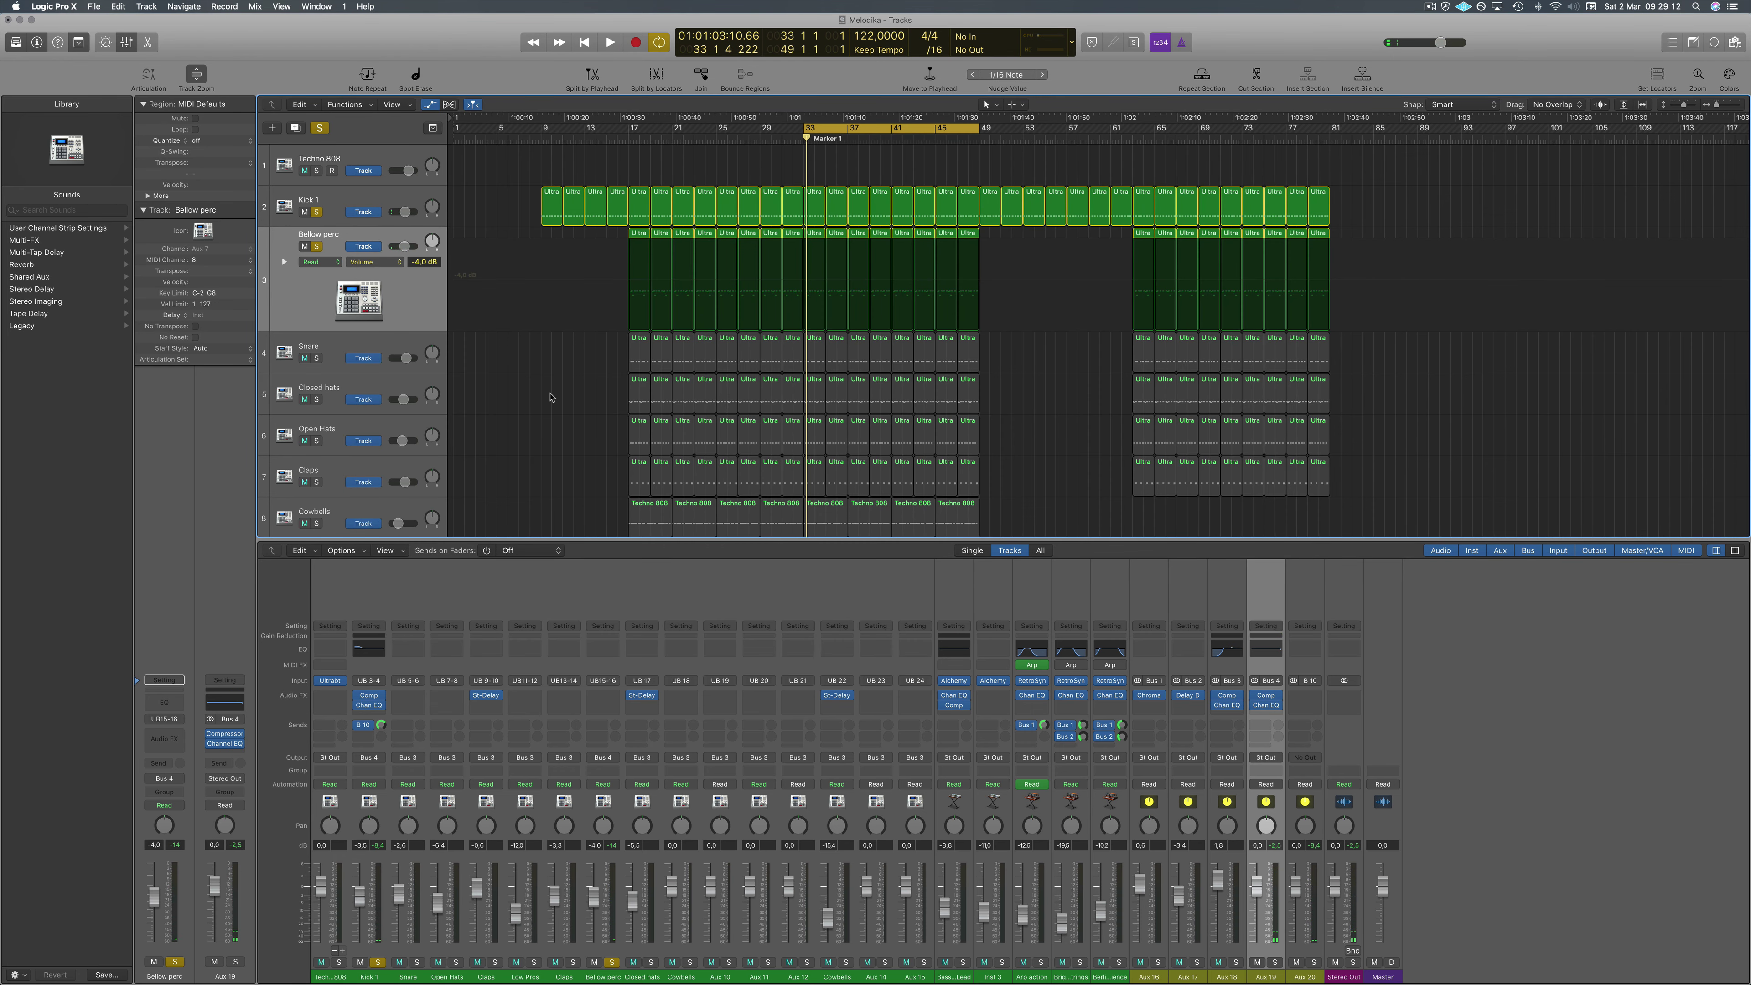
key("x")
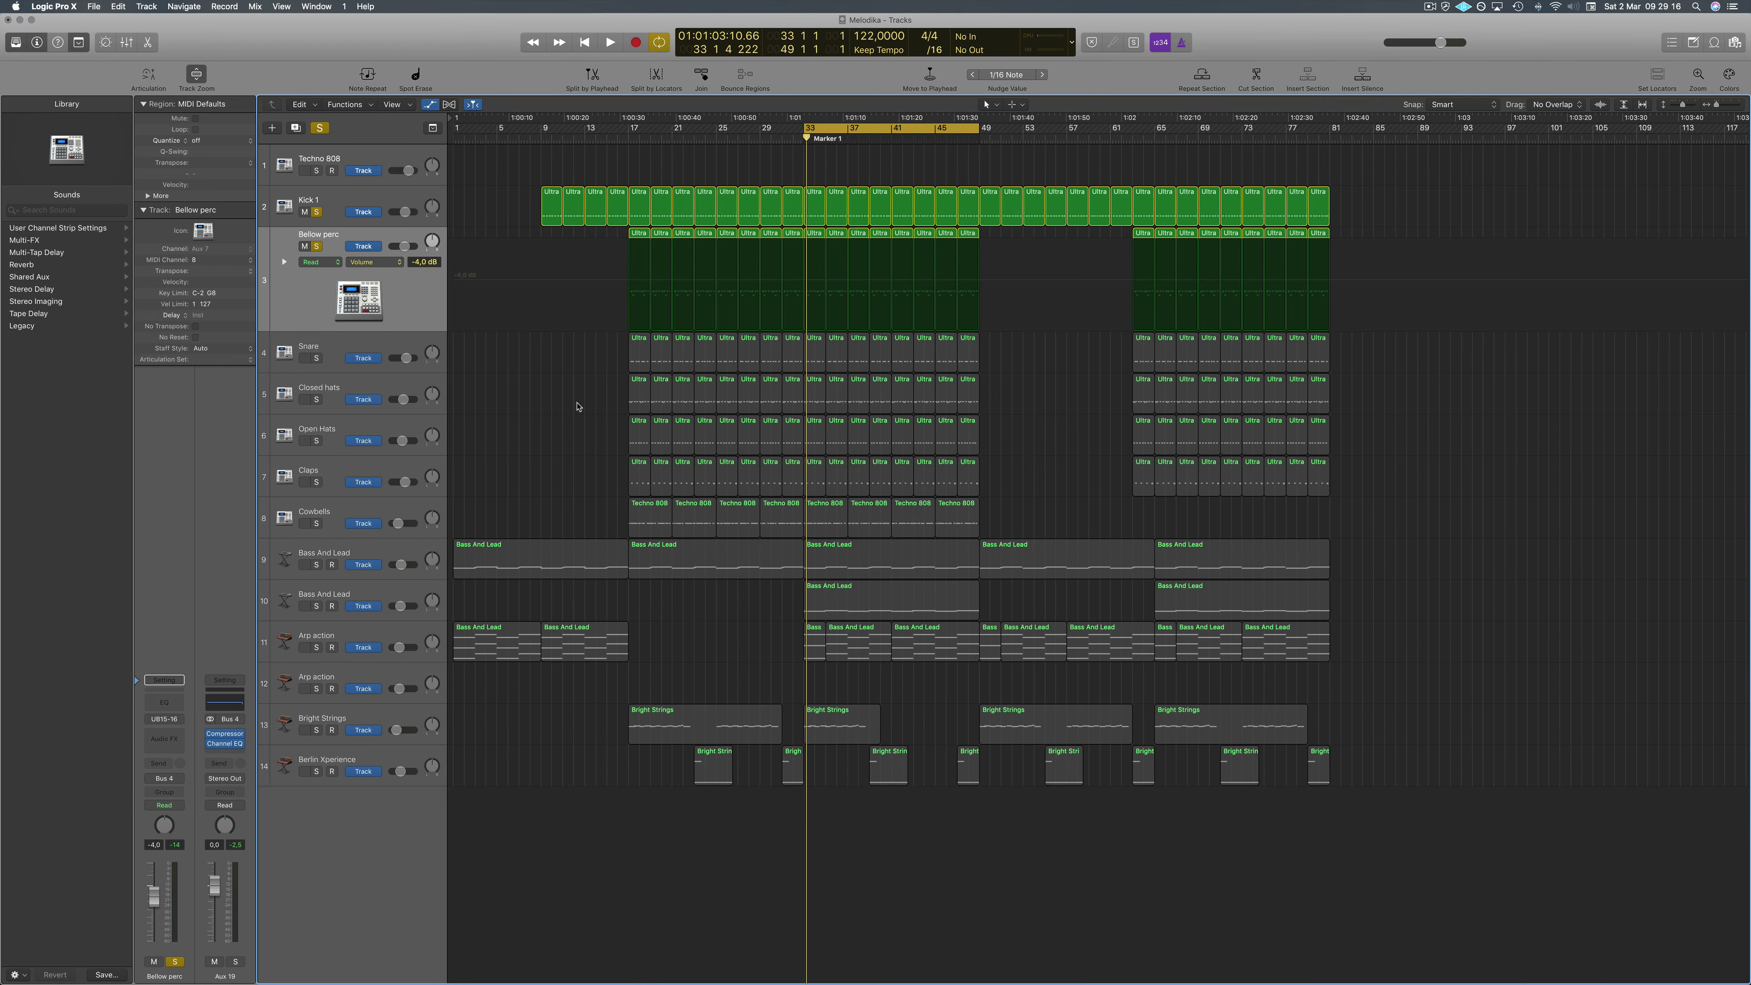
key("space")
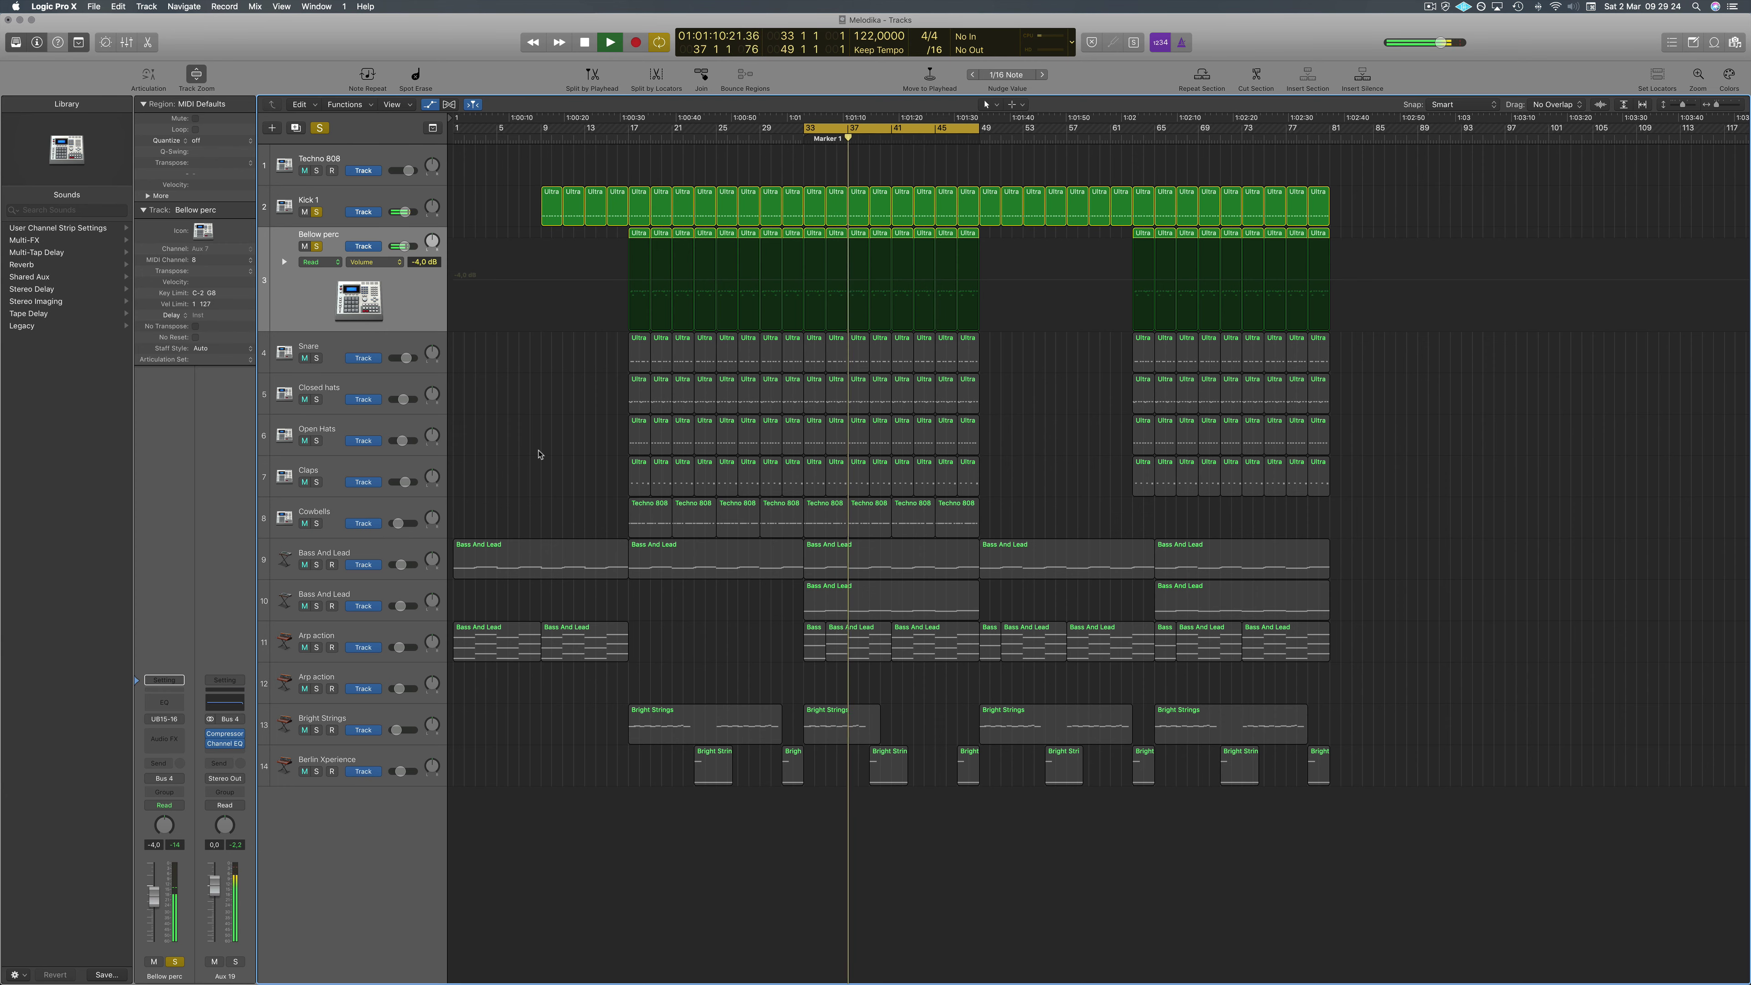
Solo Bass And Lead with its regions selected and open its Channel EQ to the right.
left_click(322, 566)
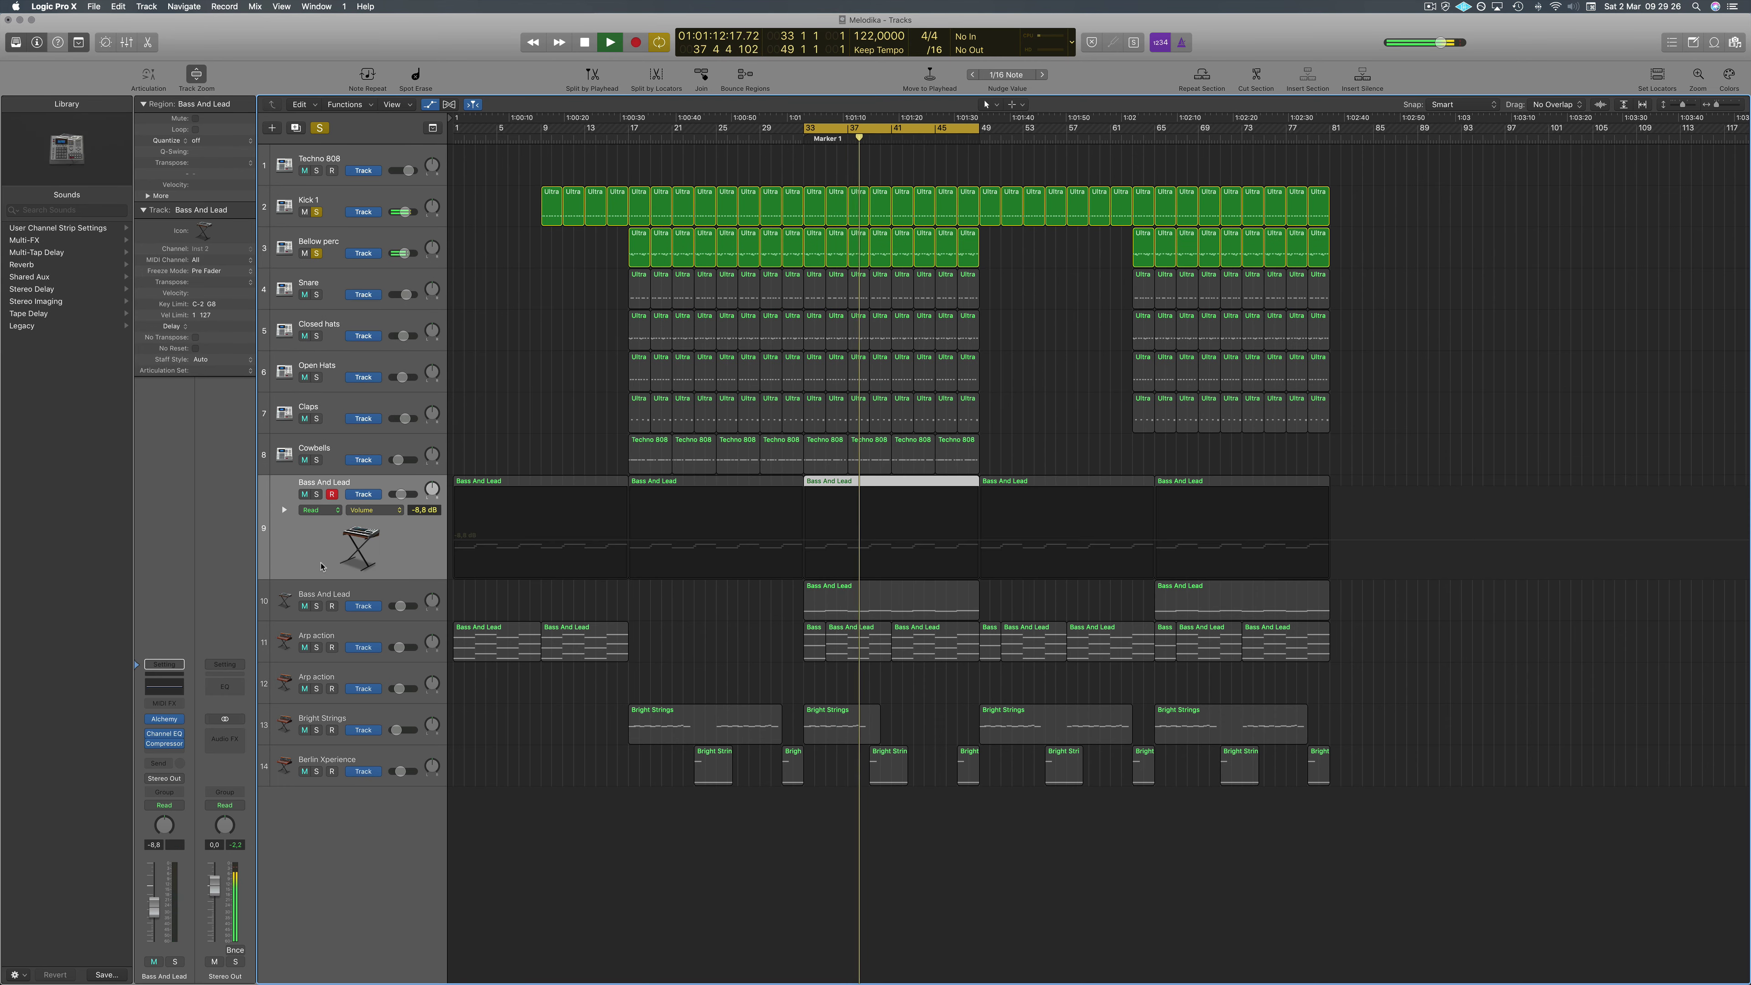
left_click(298, 565)
key("s")
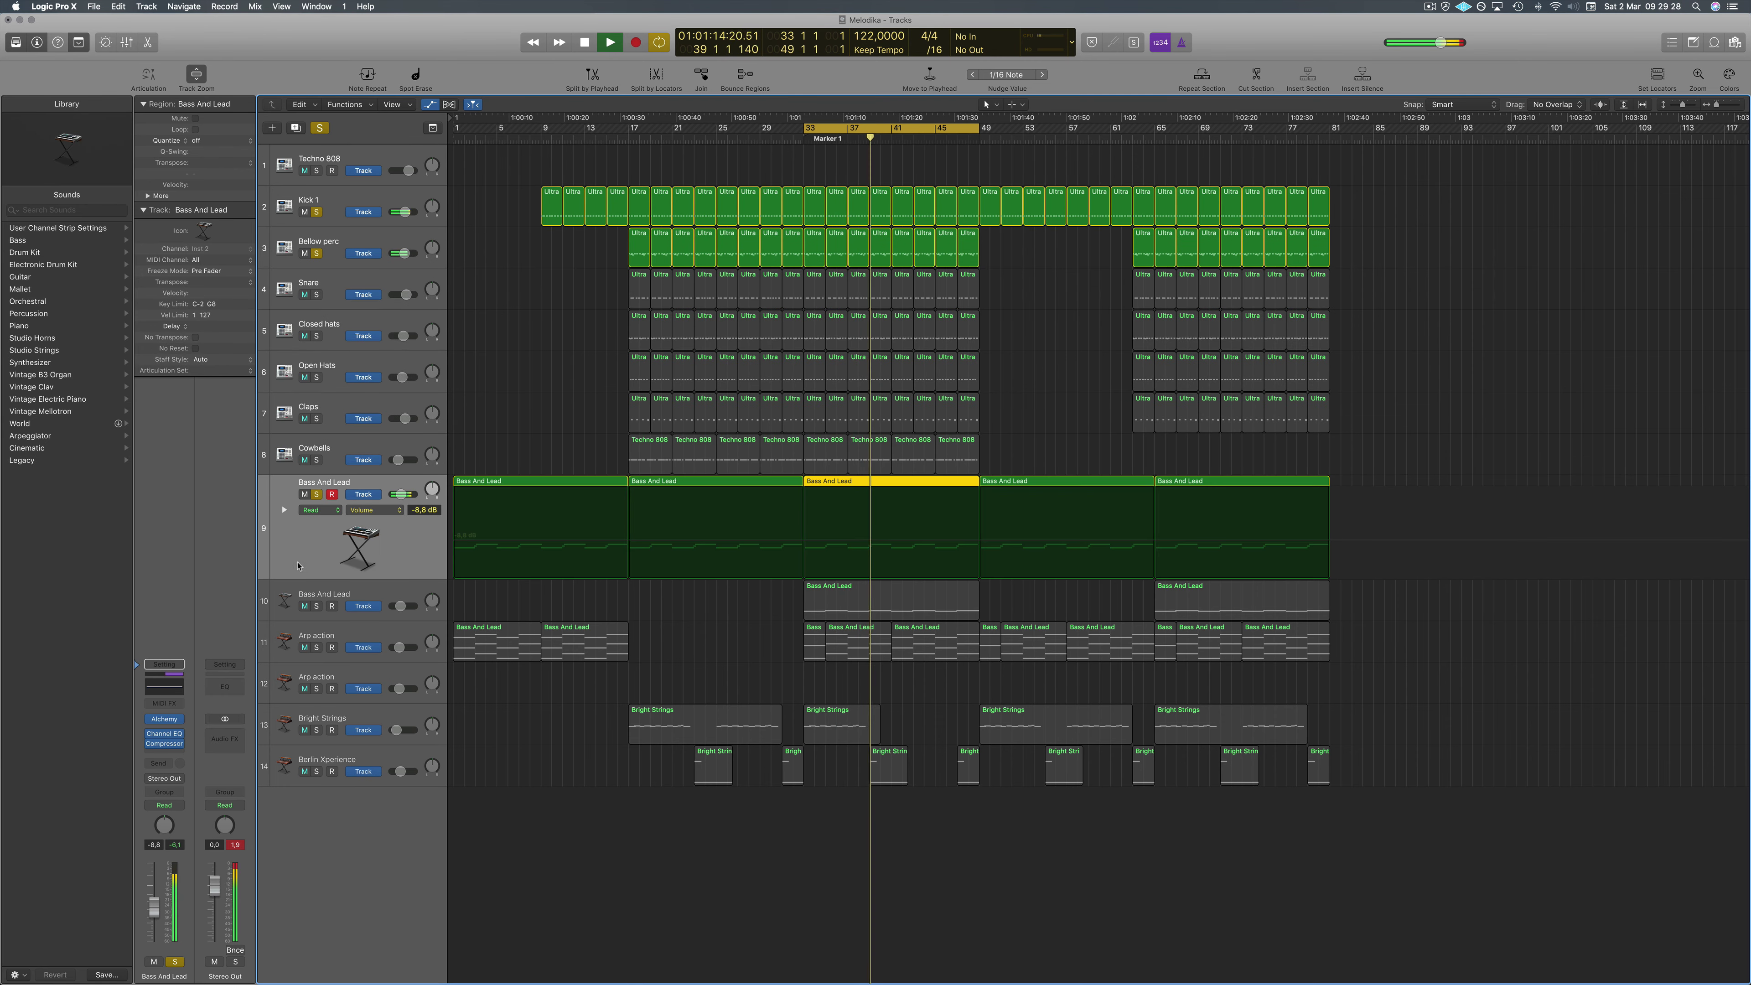
left_click(159, 691)
left_click_drag(666, 46, 1336, 171)
left_click(466, 257)
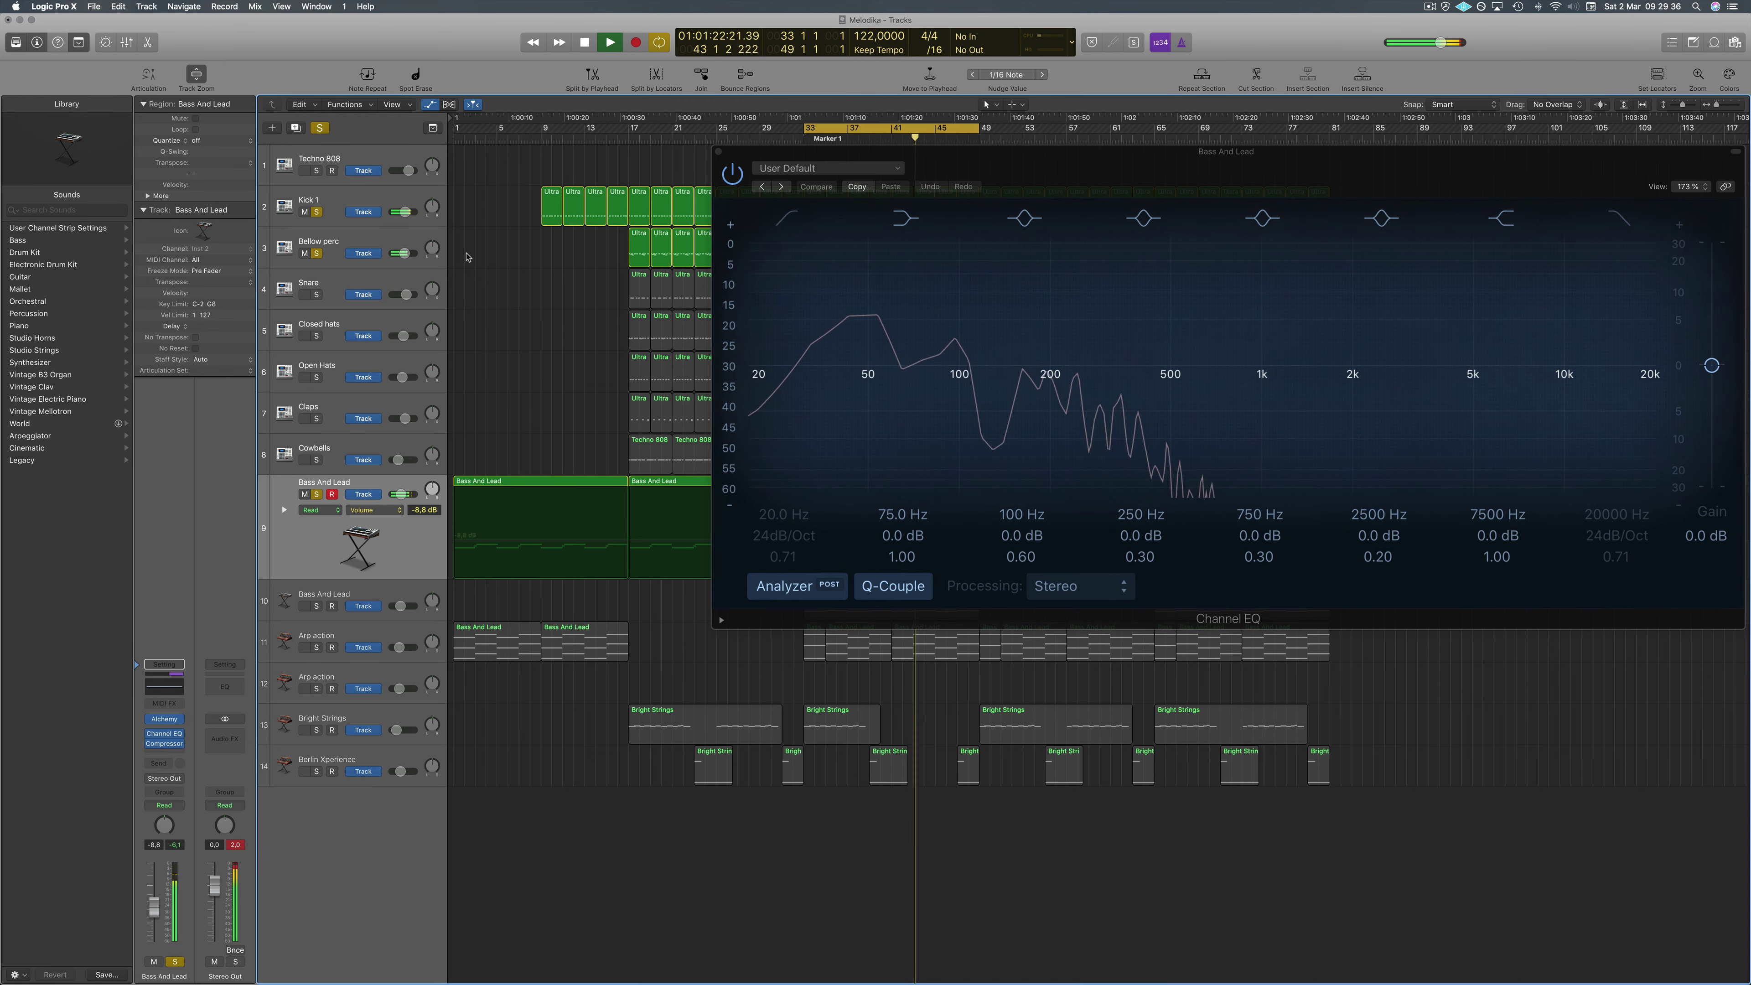
Reset the Stereo Out peak readout and pull the Bass And Lead fader down to -15.0 dB.
left_click(235, 845)
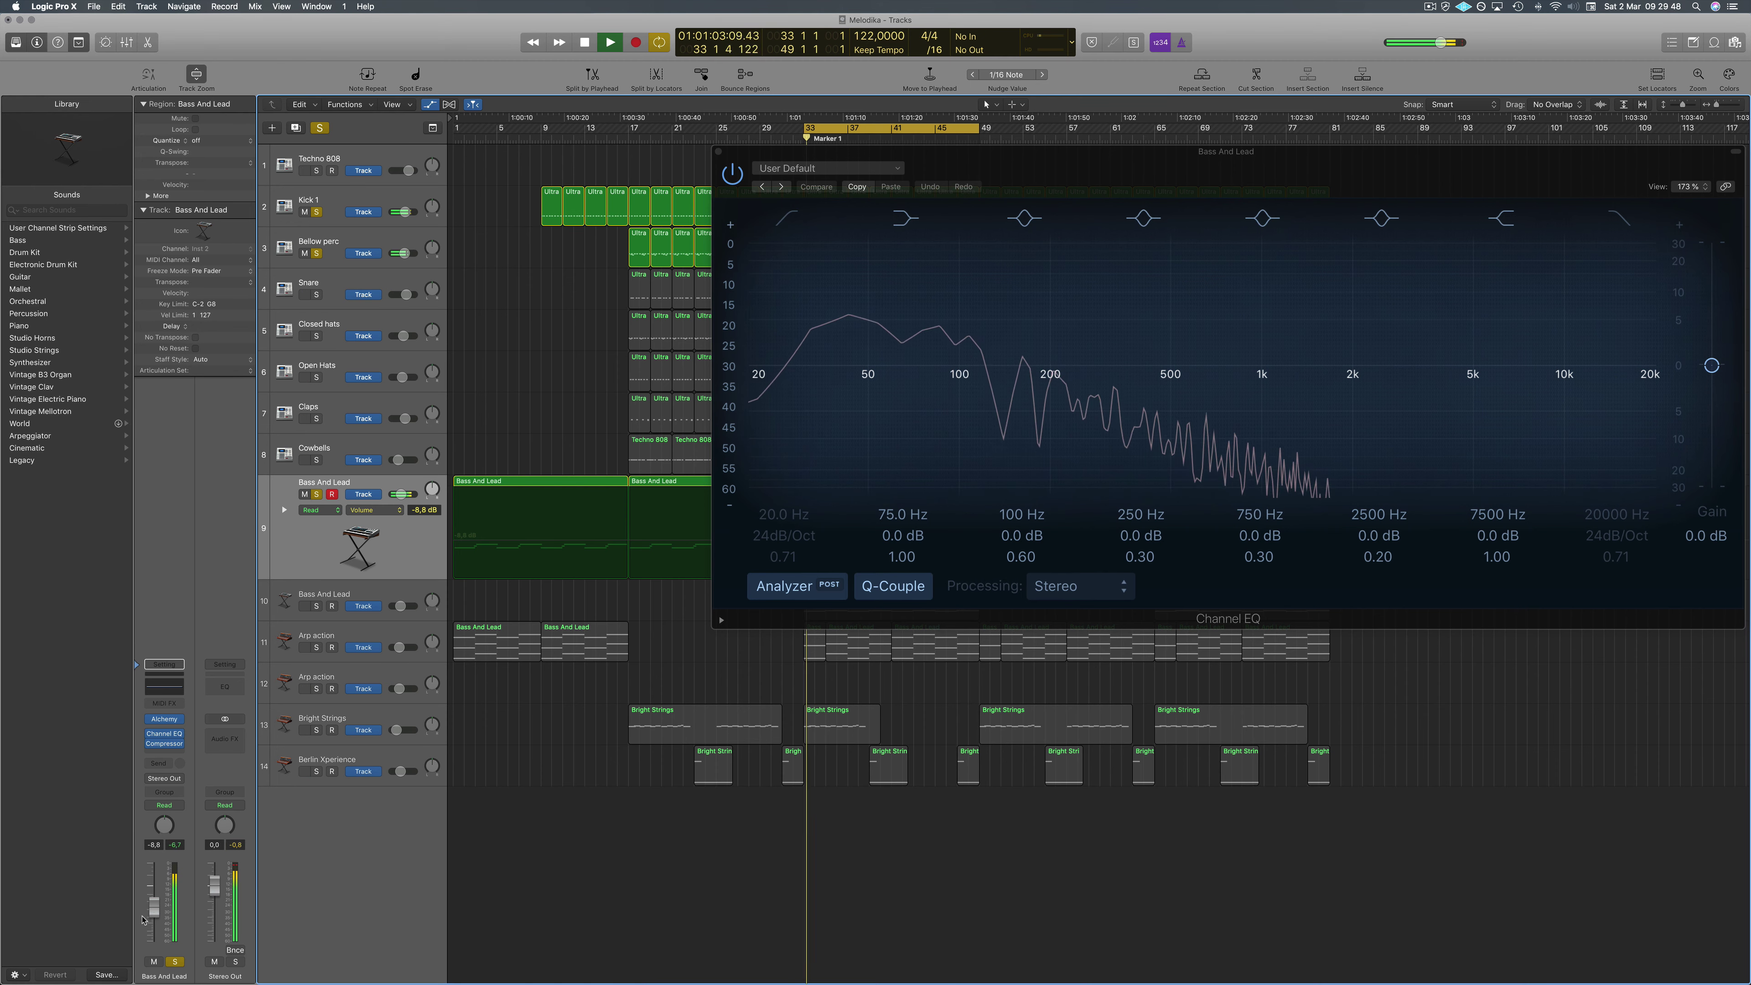
left_click_drag(154, 908, 169, 916)
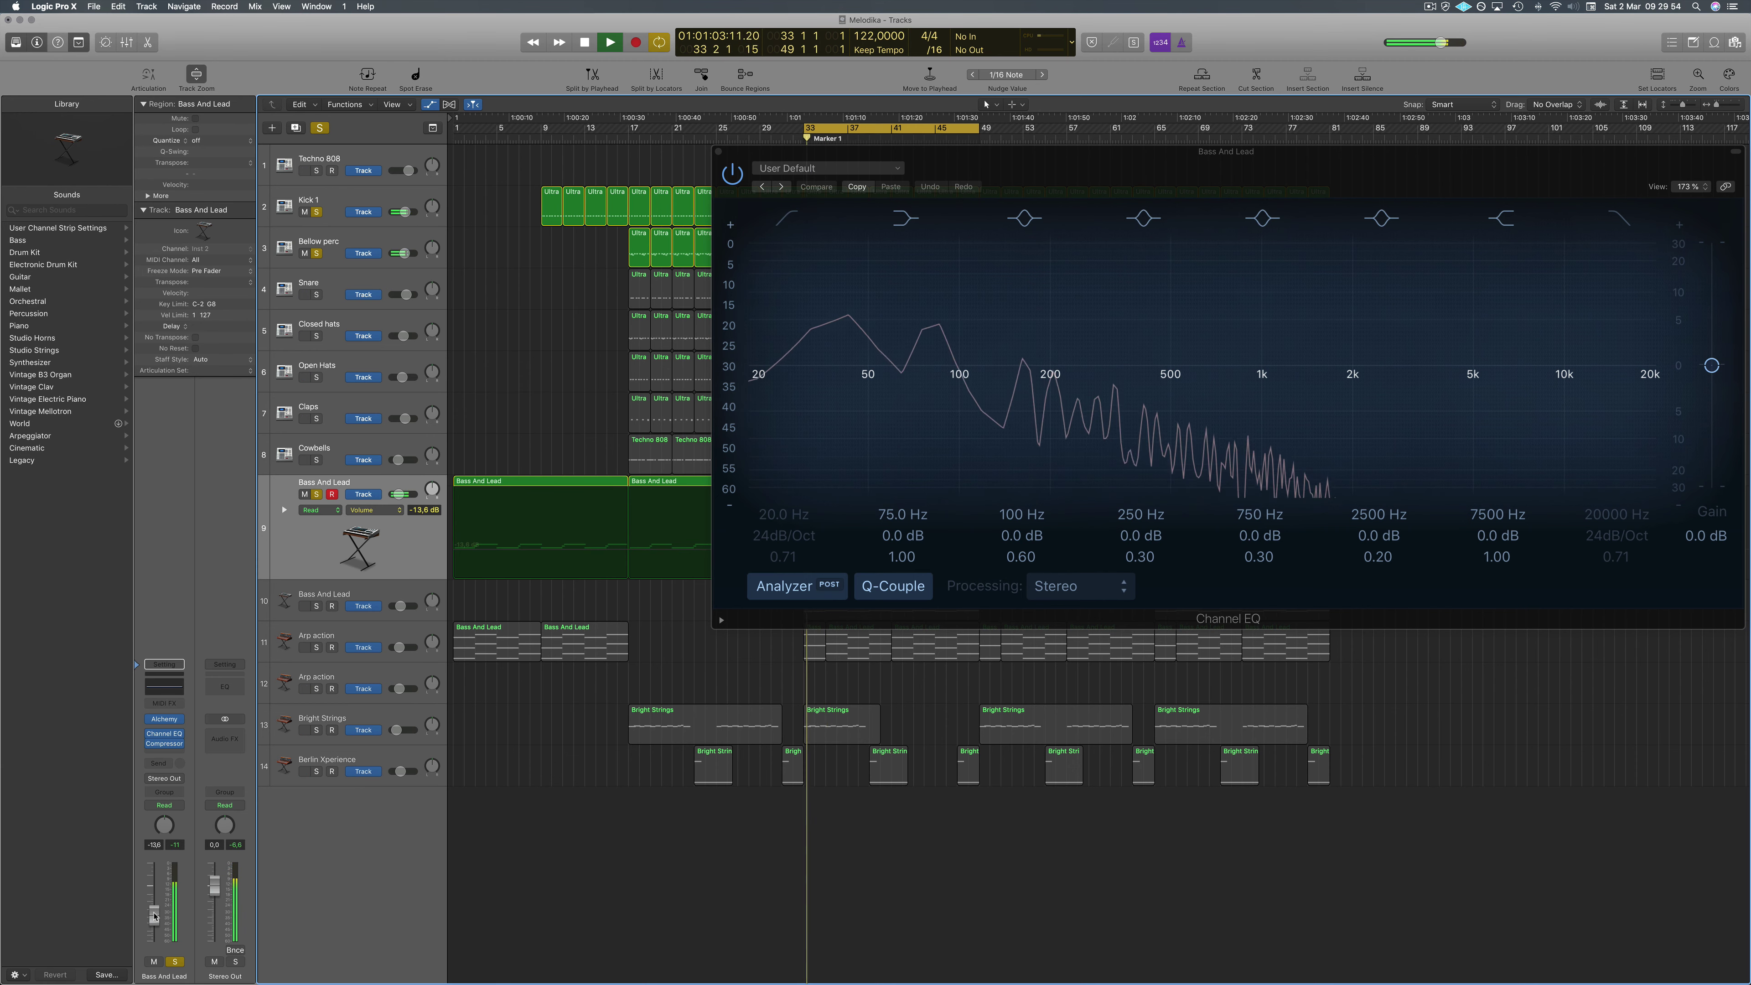
left_click_drag(154, 916, 154, 918)
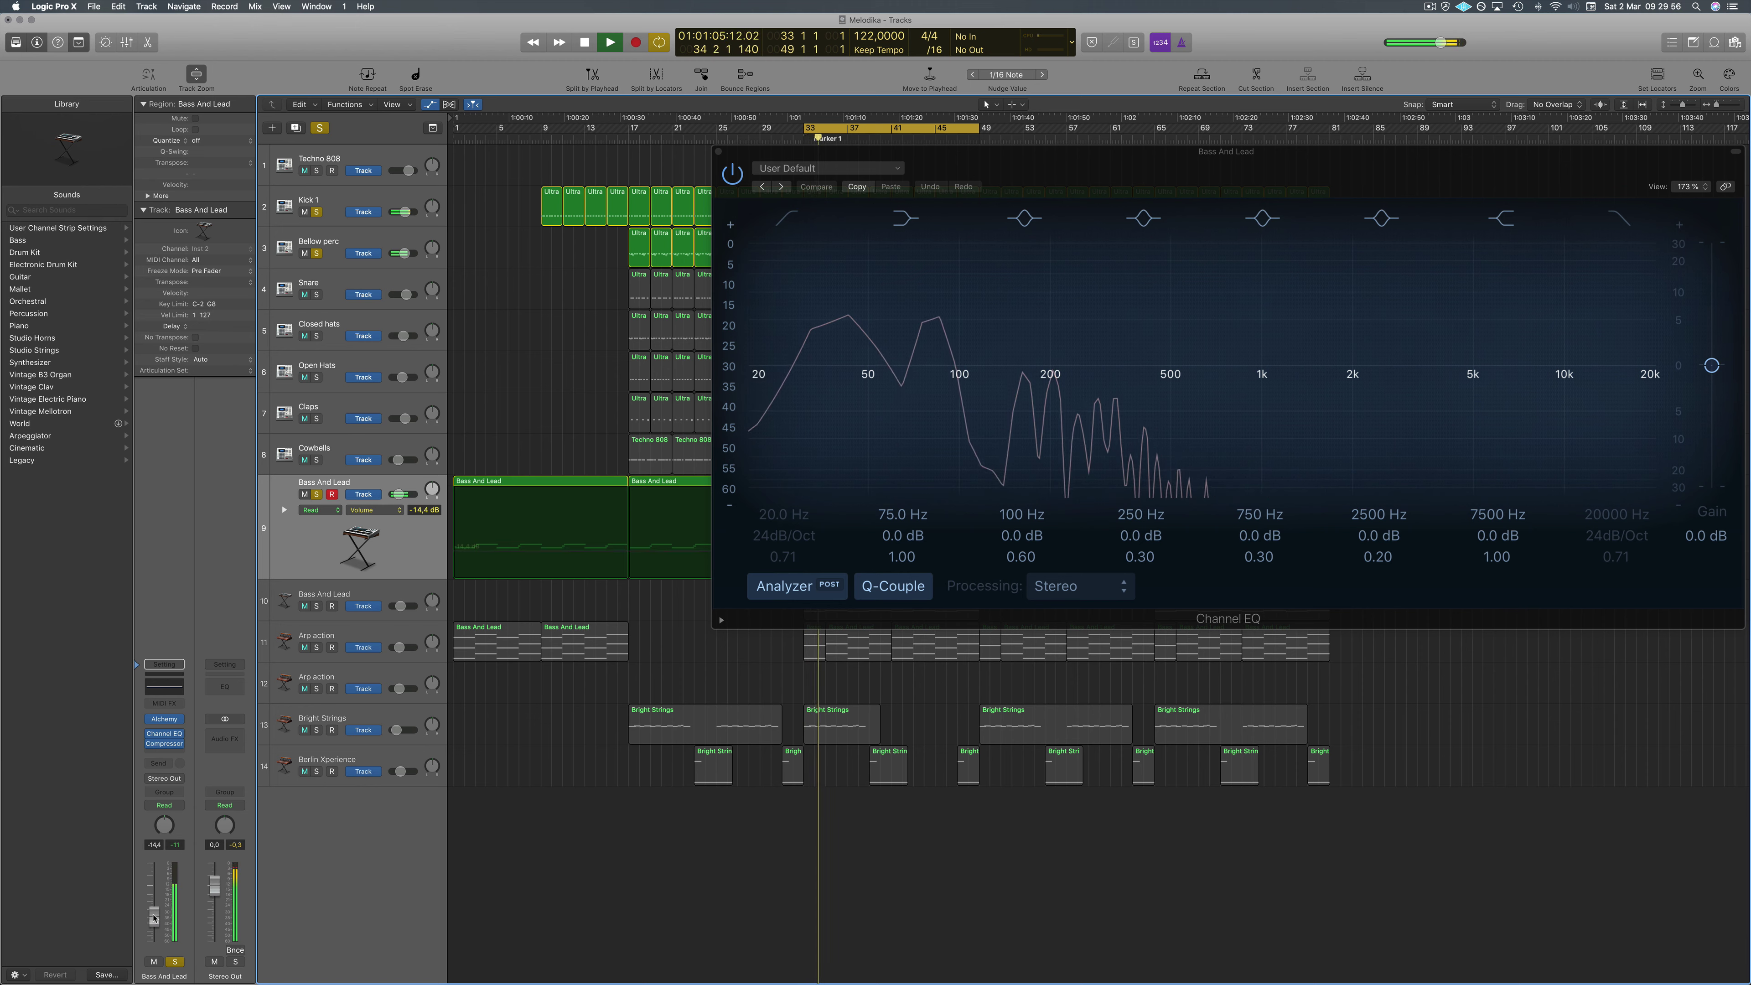
left_click_drag(153, 918, 154, 920)
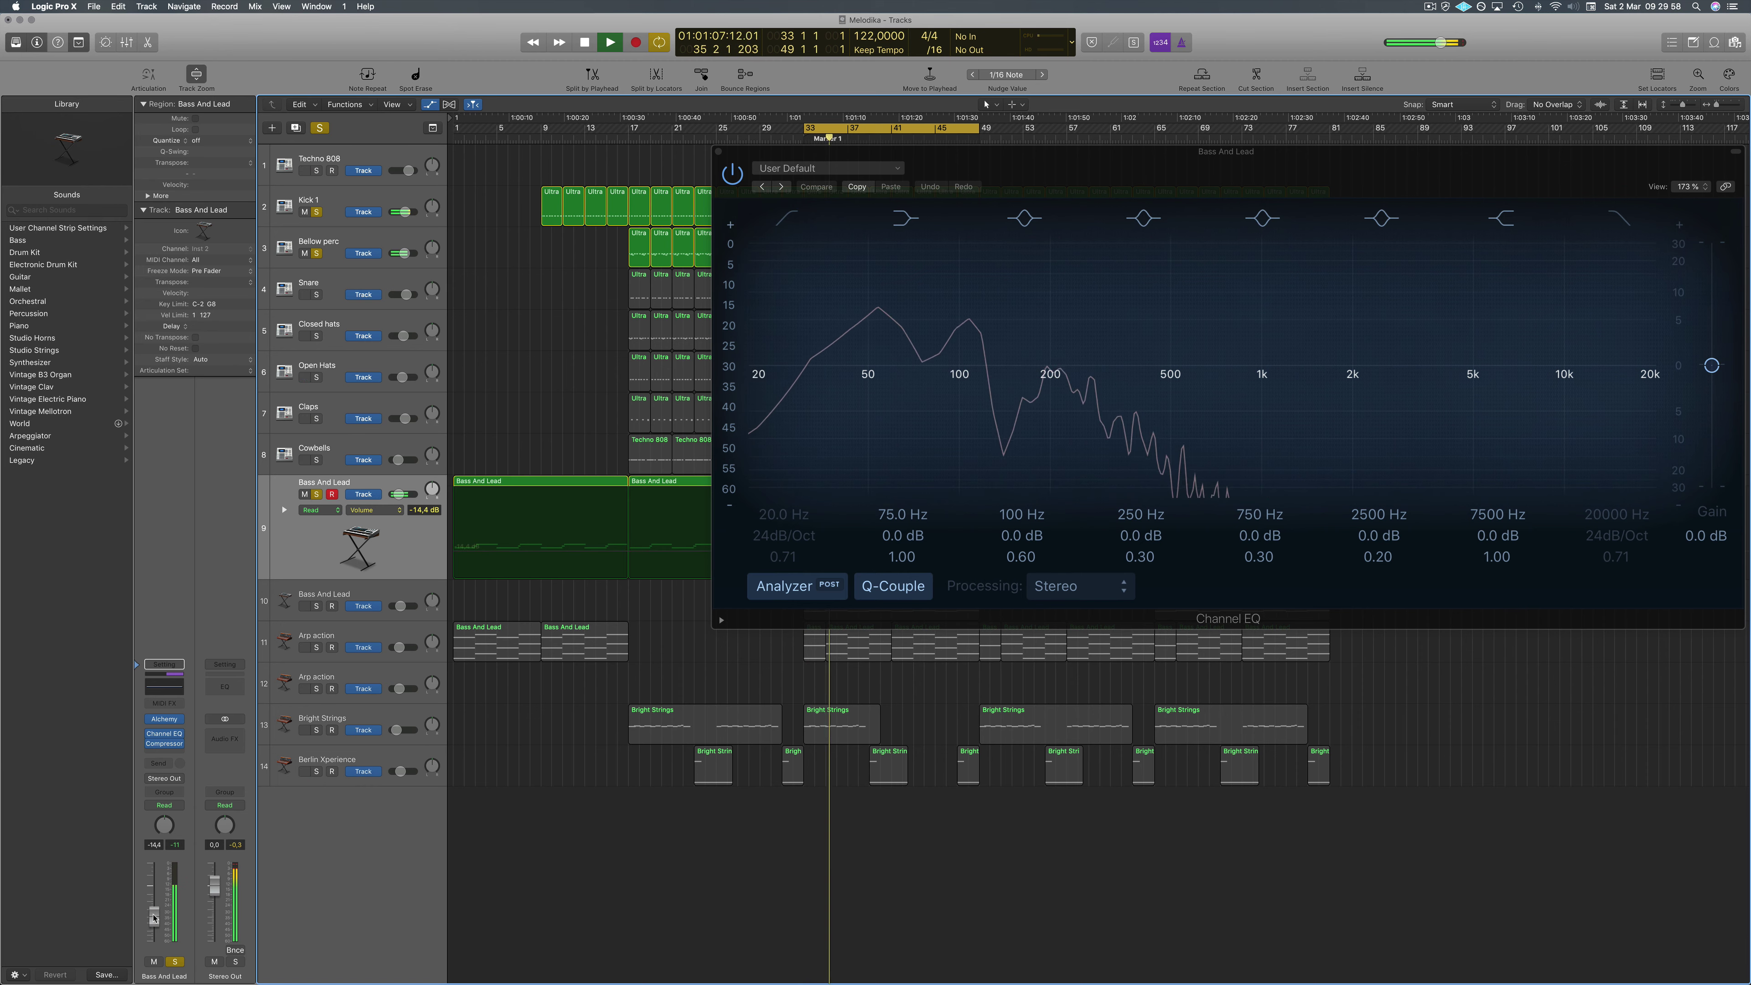
Open the Bass And Lead Compressor and move its window toward the screen centre.
left_click(165, 750)
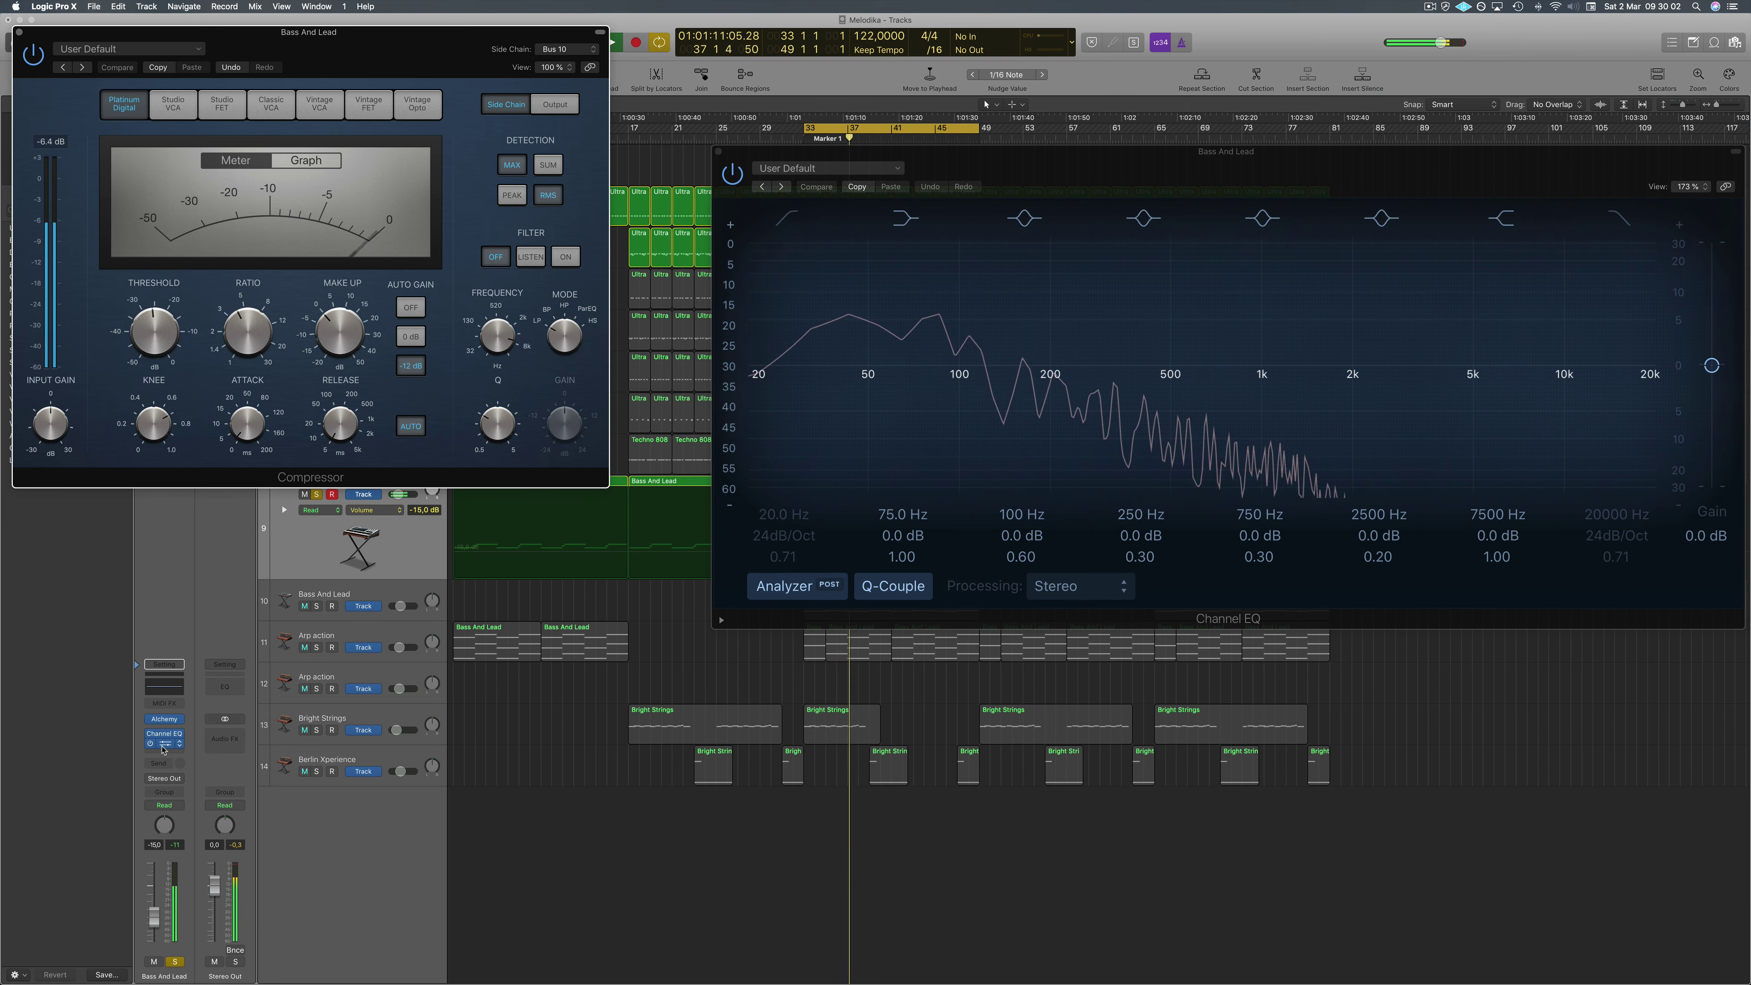
left_click_drag(366, 71, 1098, 214)
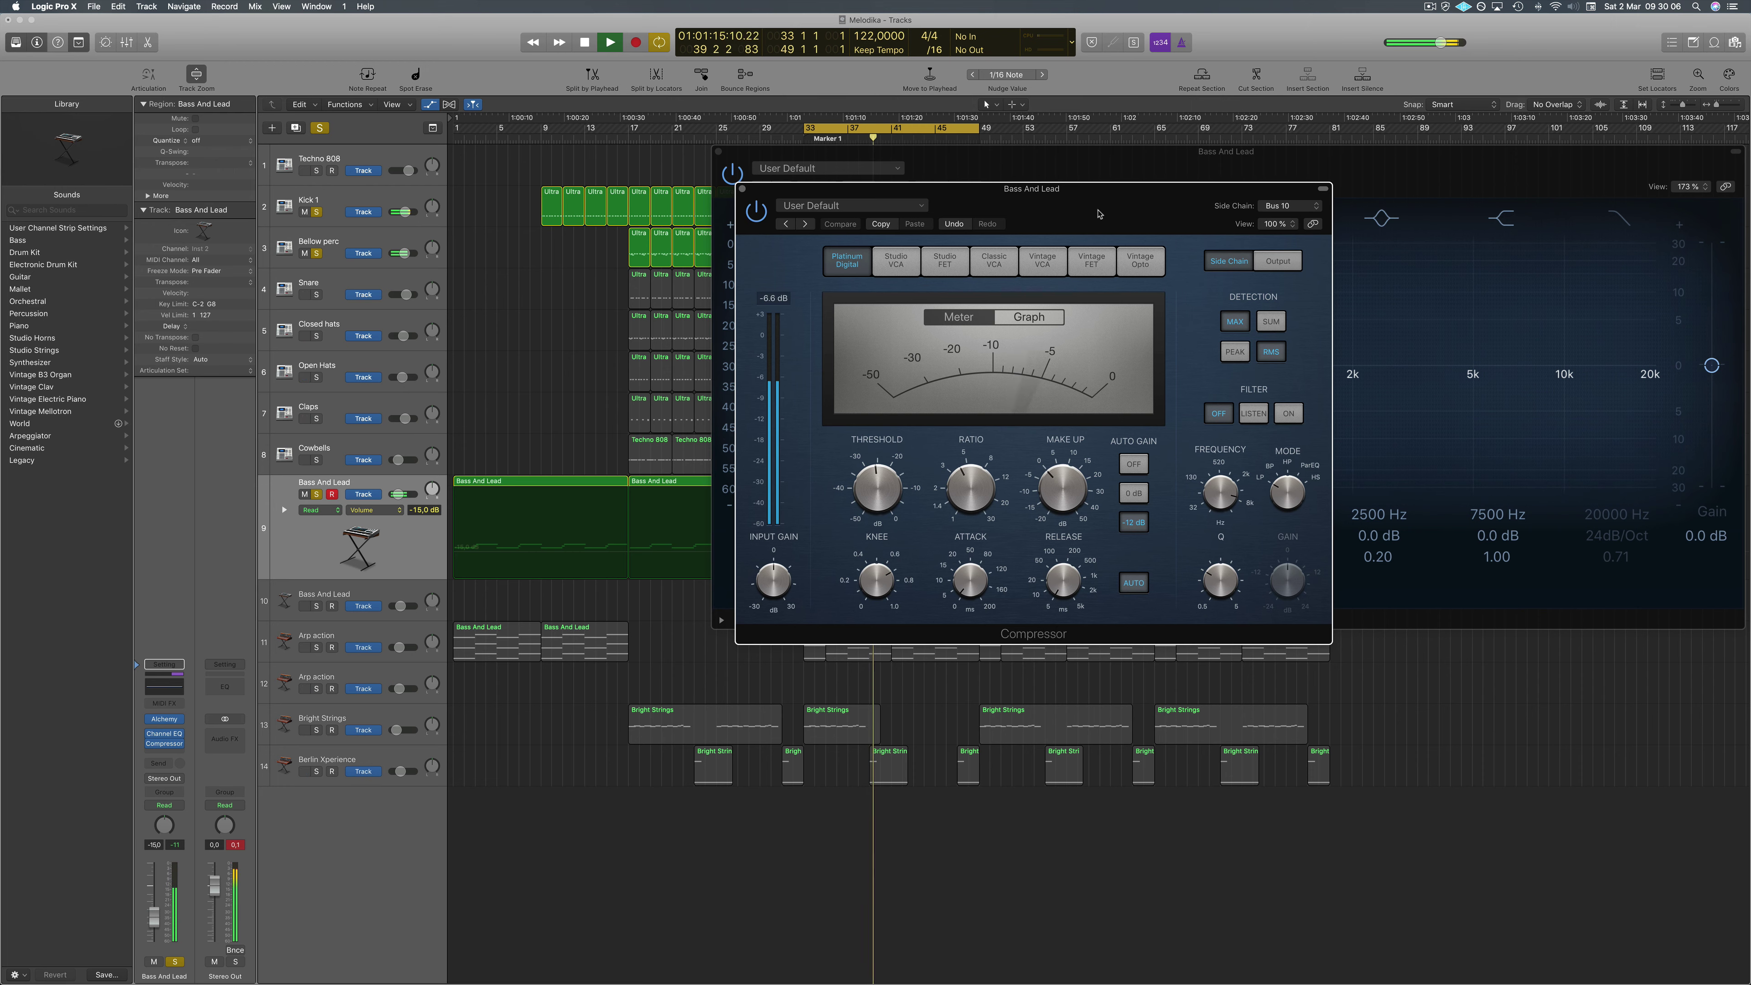
left_click_drag(1098, 214, 1189, 271)
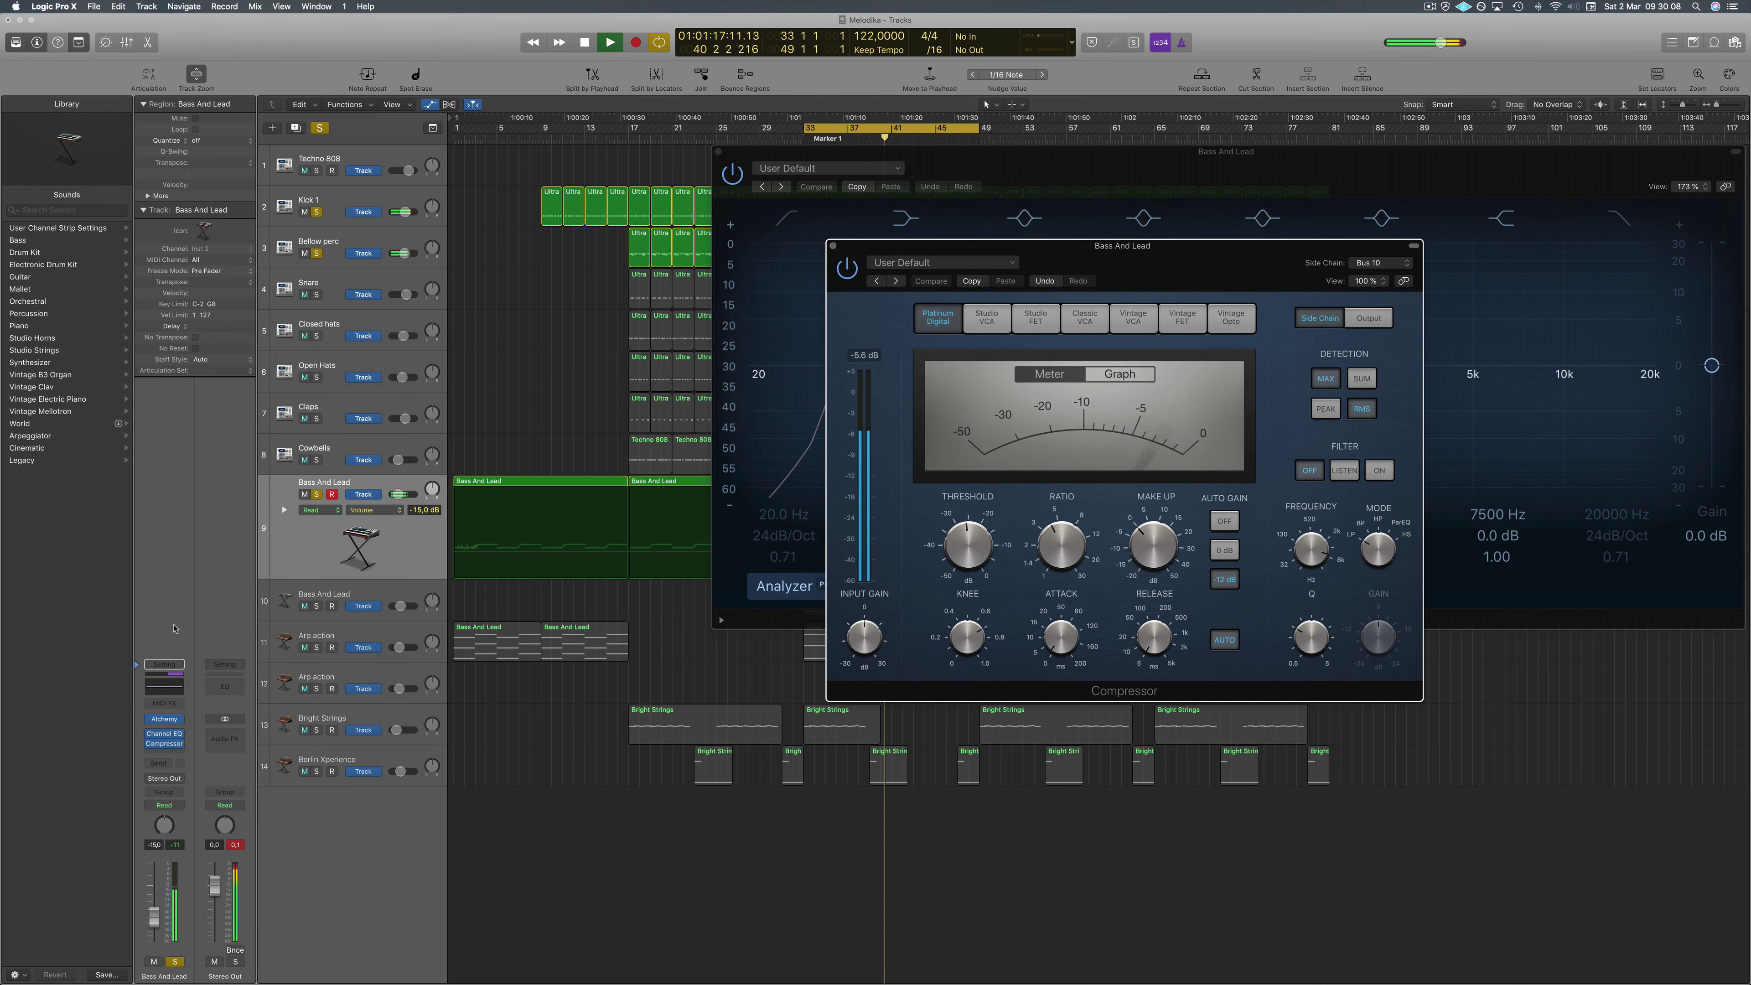
Confirm the Compressor's side chain stays on Bus 10 from Kick 1, then close the Compressor.
left_click(339, 205)
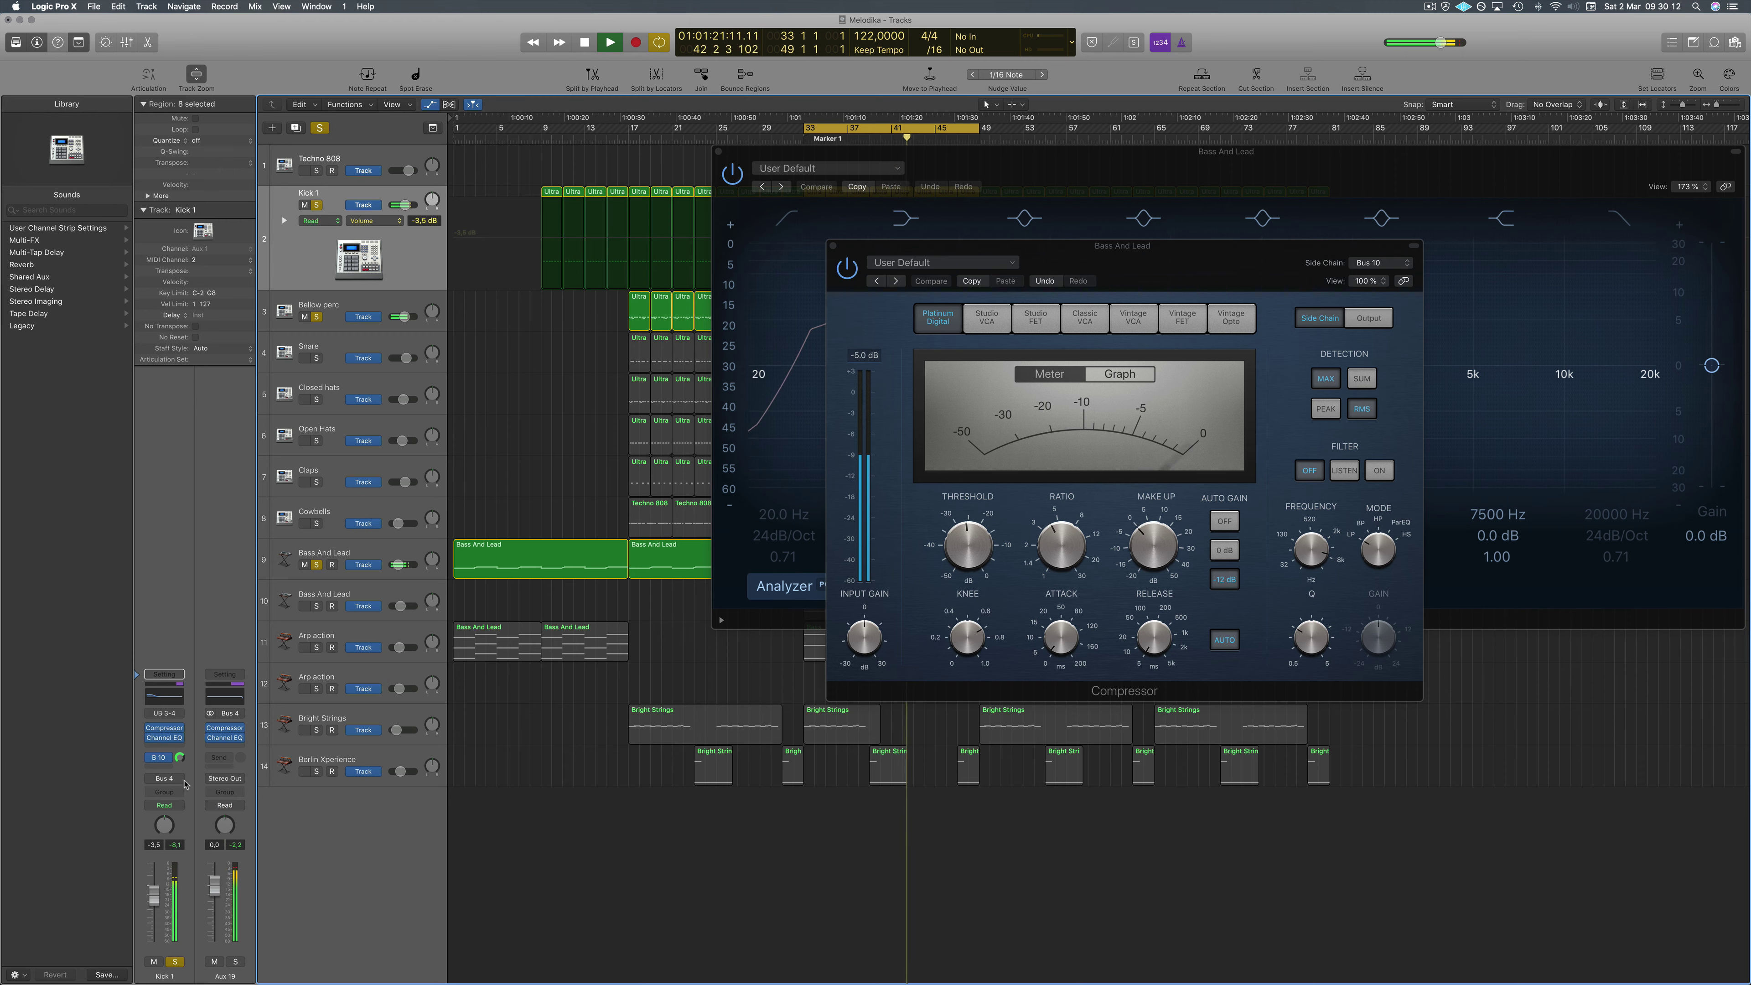
left_click(363, 557)
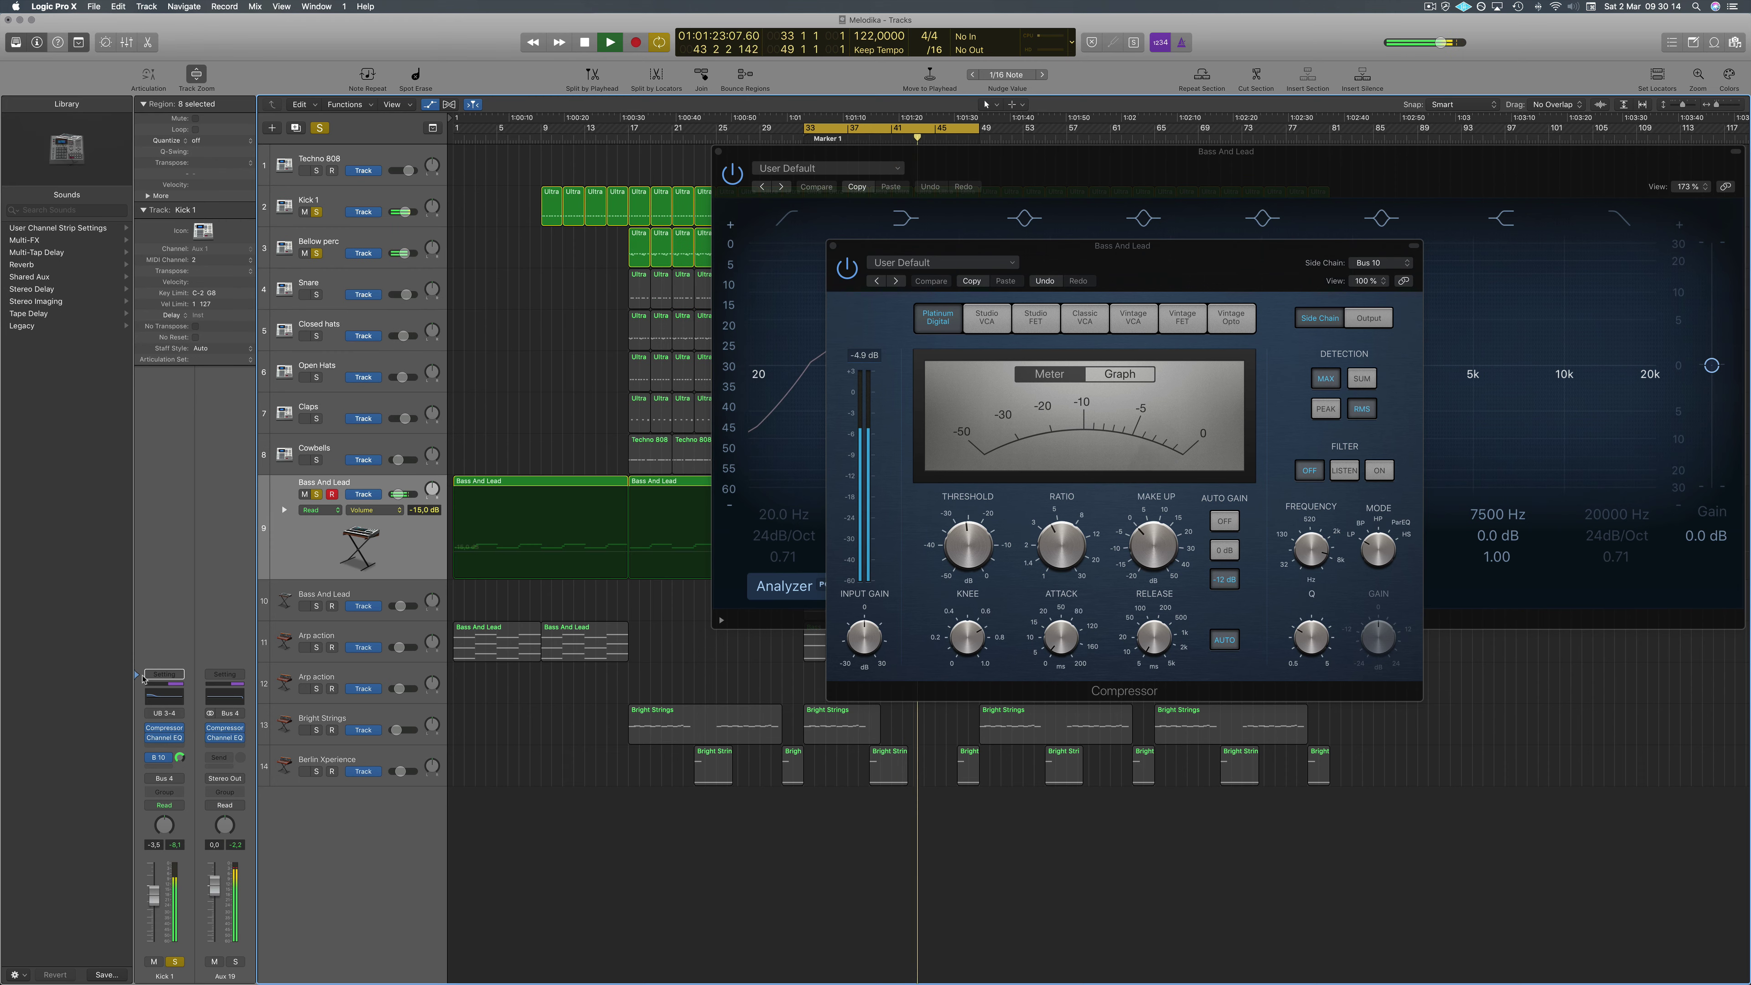
left_click(1379, 262)
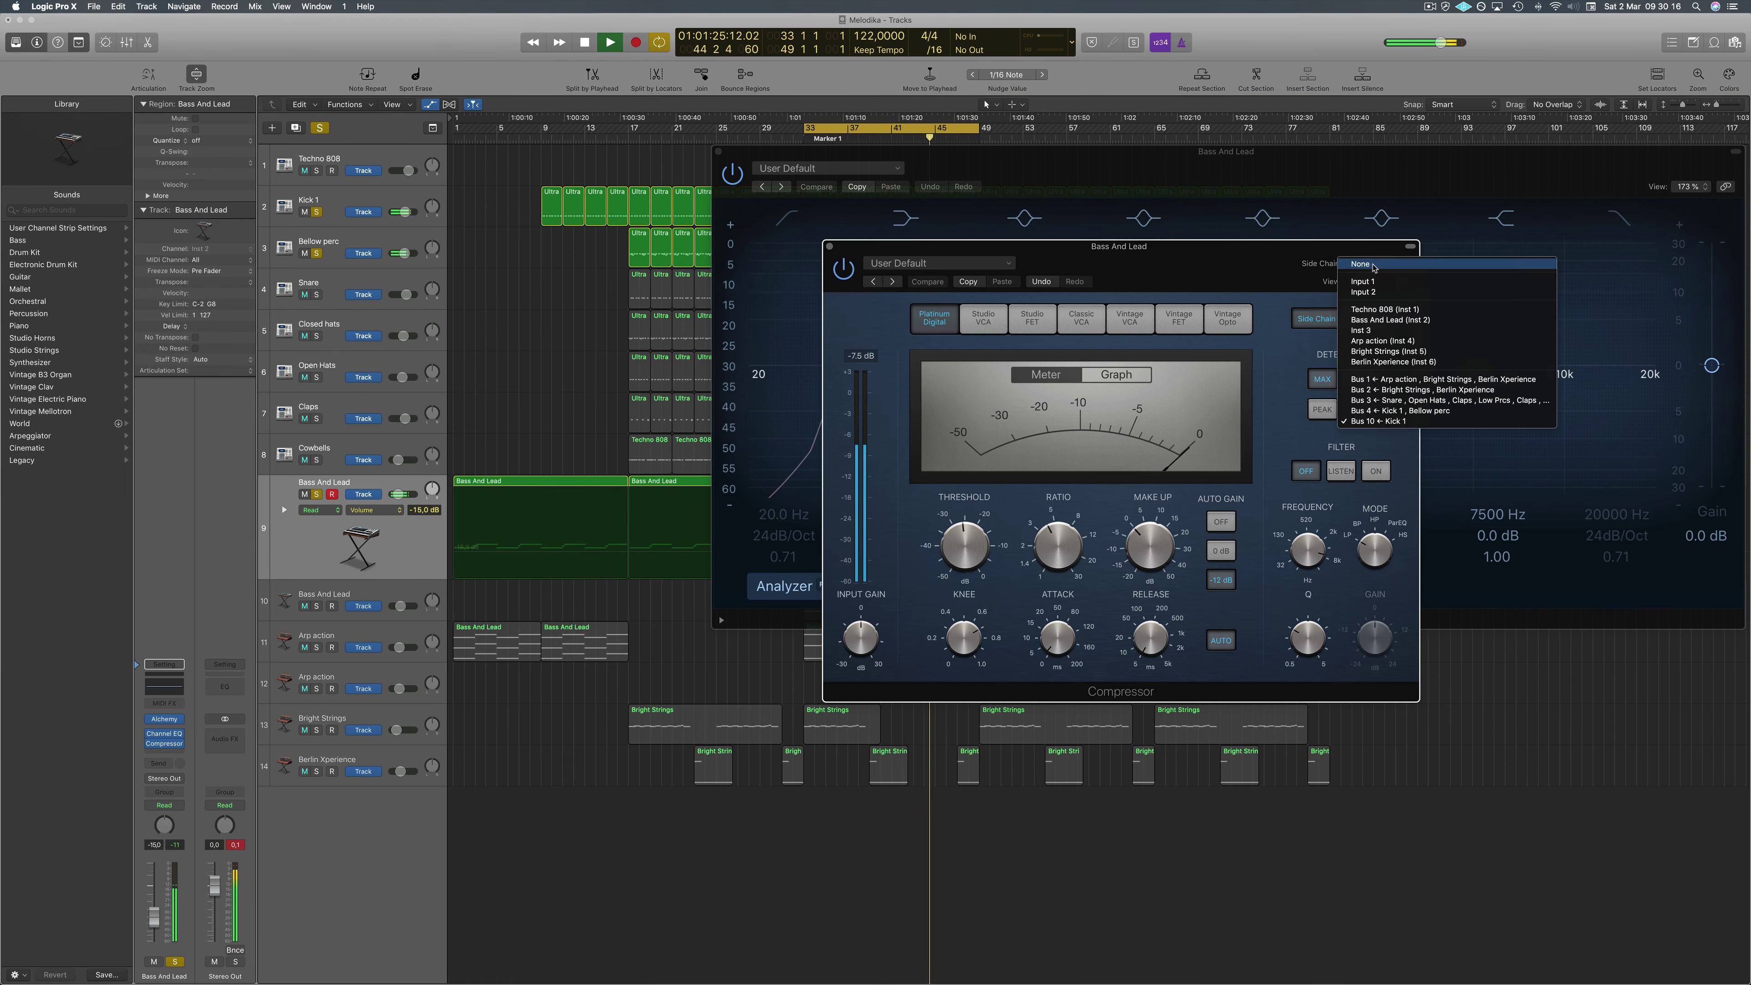
left_click(1255, 275)
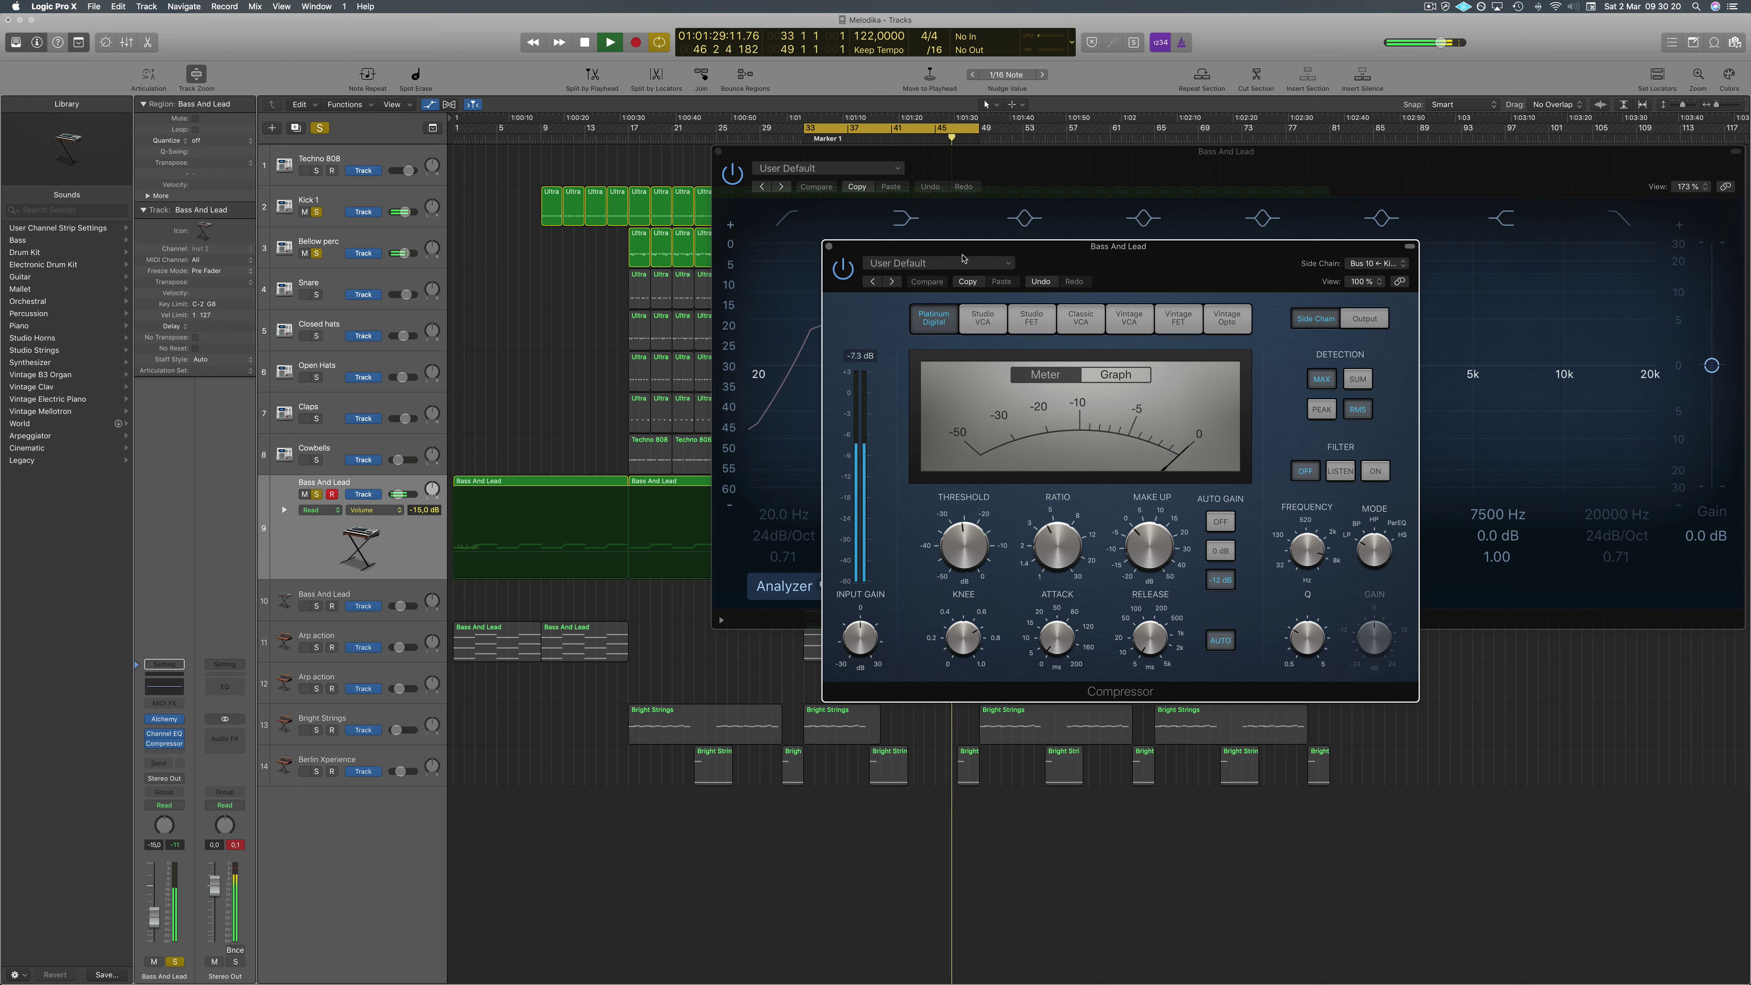
left_click(830, 247)
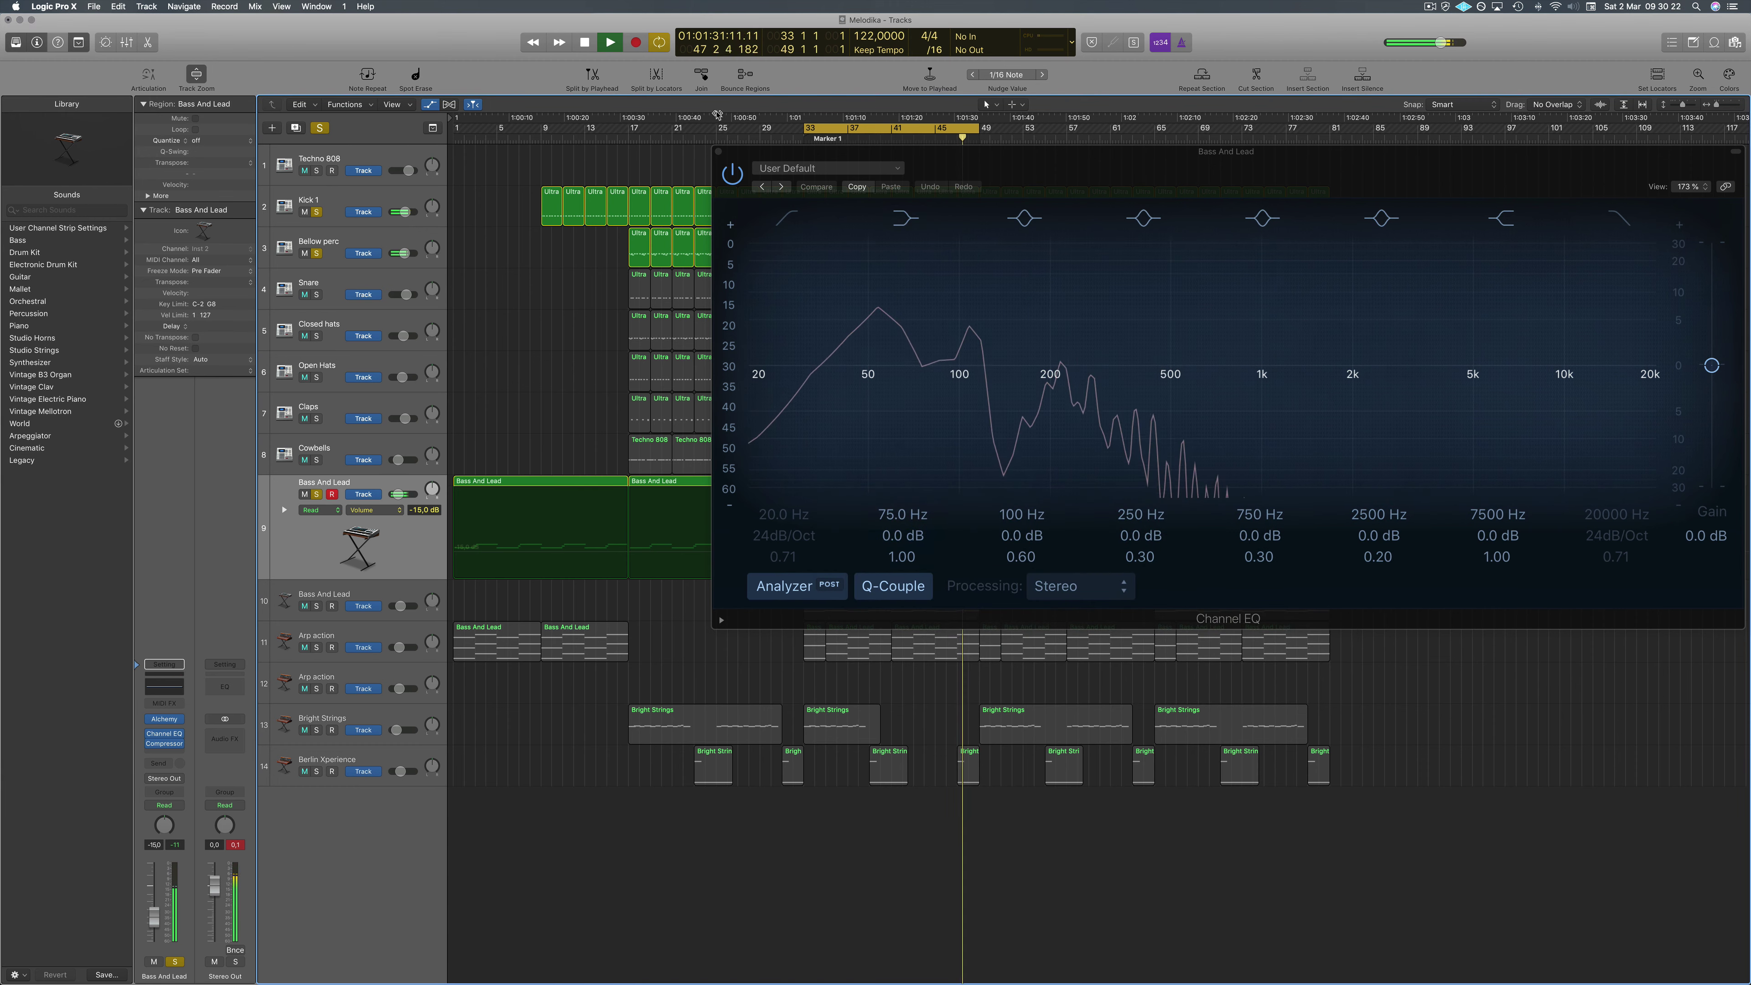
Close the Channel EQ and lower the second Bass And Lead track to -21 dB.
left_click(718, 152)
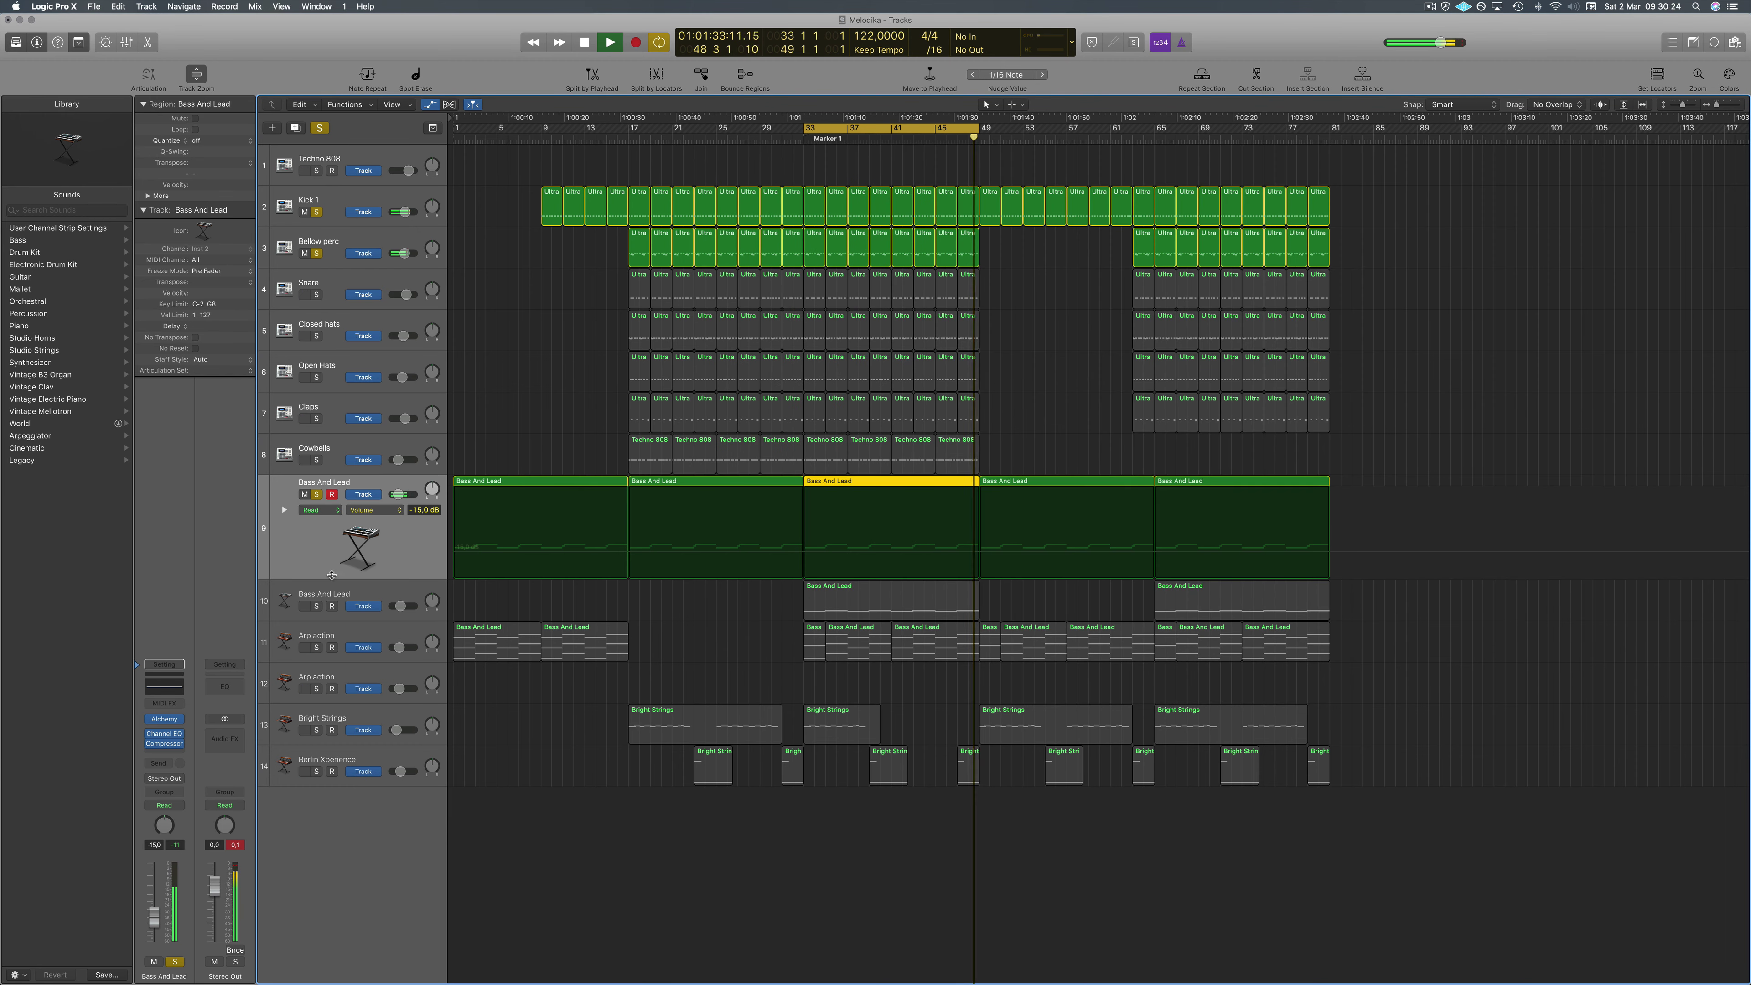
left_click(376, 598)
left_click(376, 597)
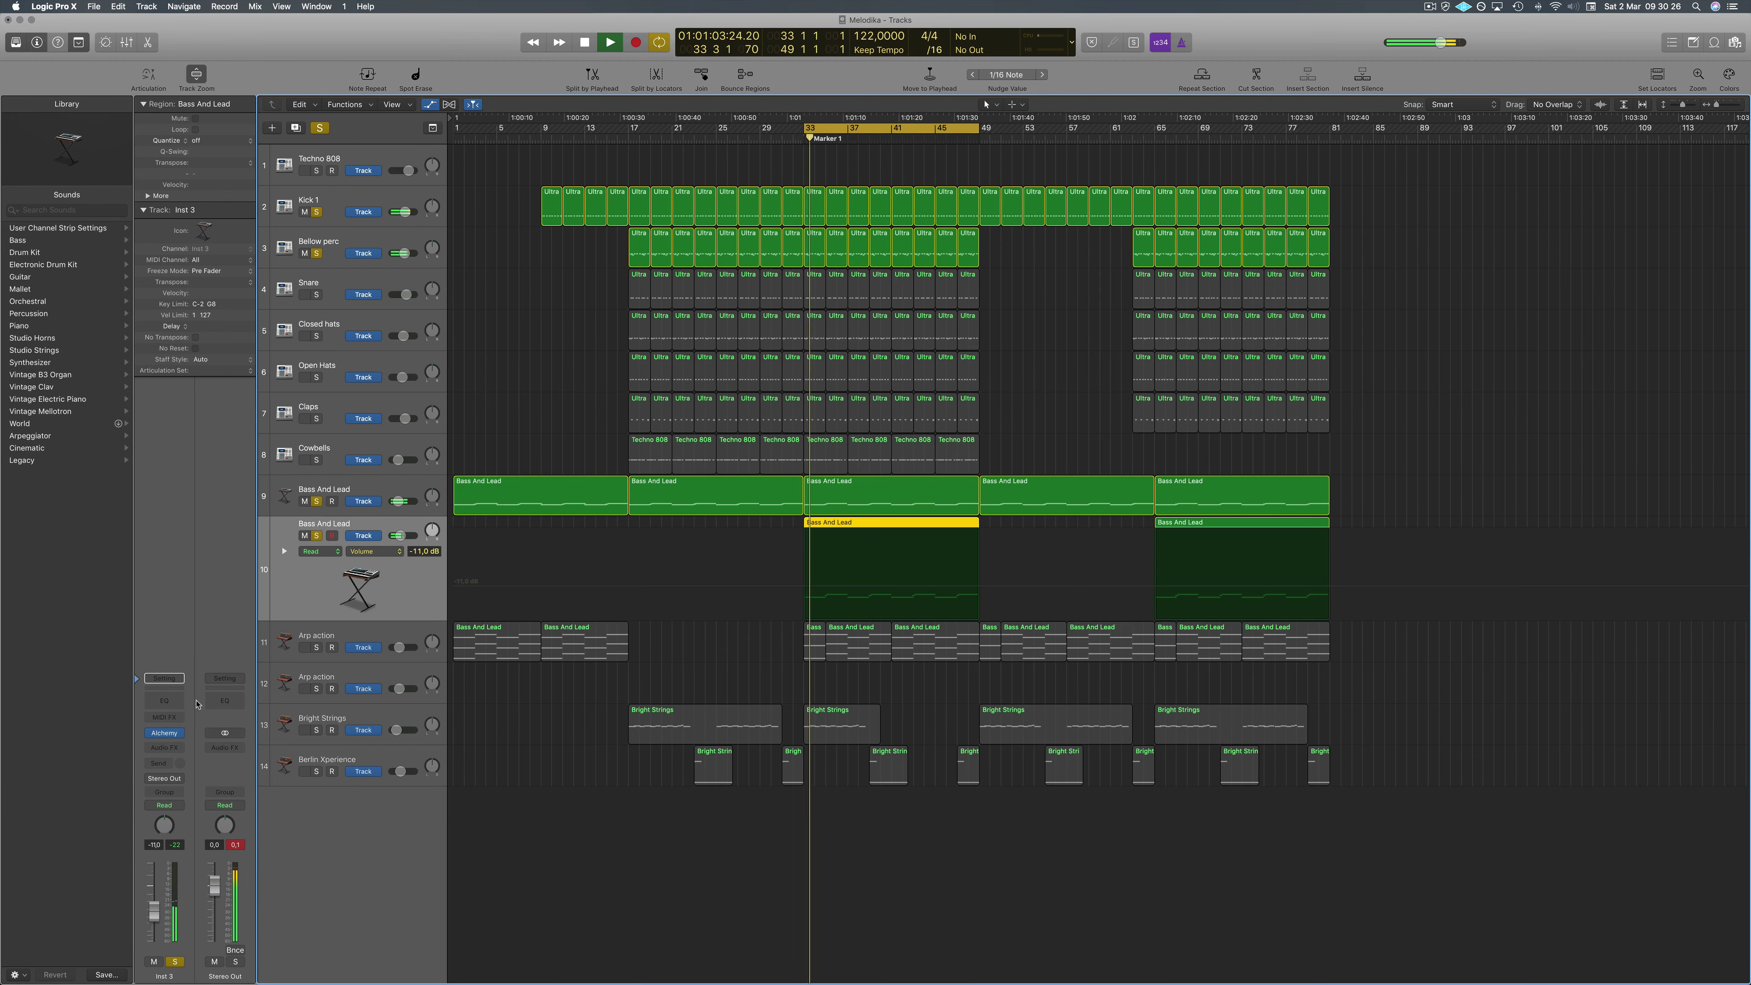
left_click_drag(165, 908, 154, 935)
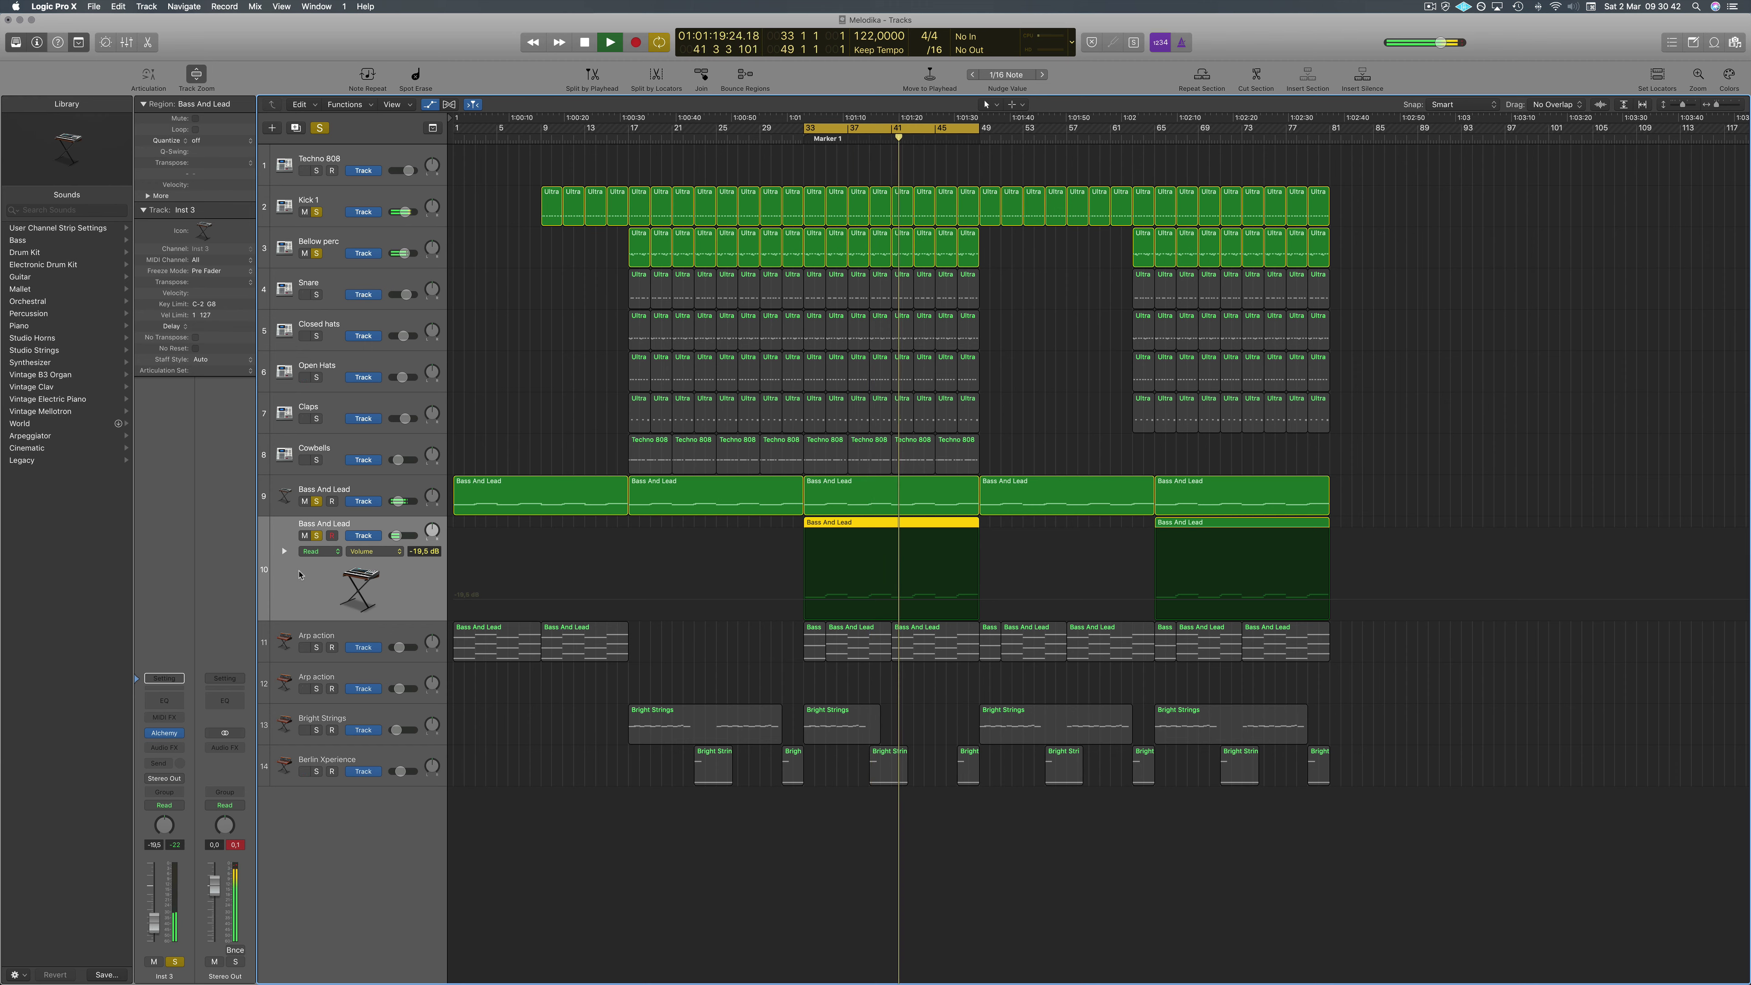
left_click_drag(159, 924, 160, 927)
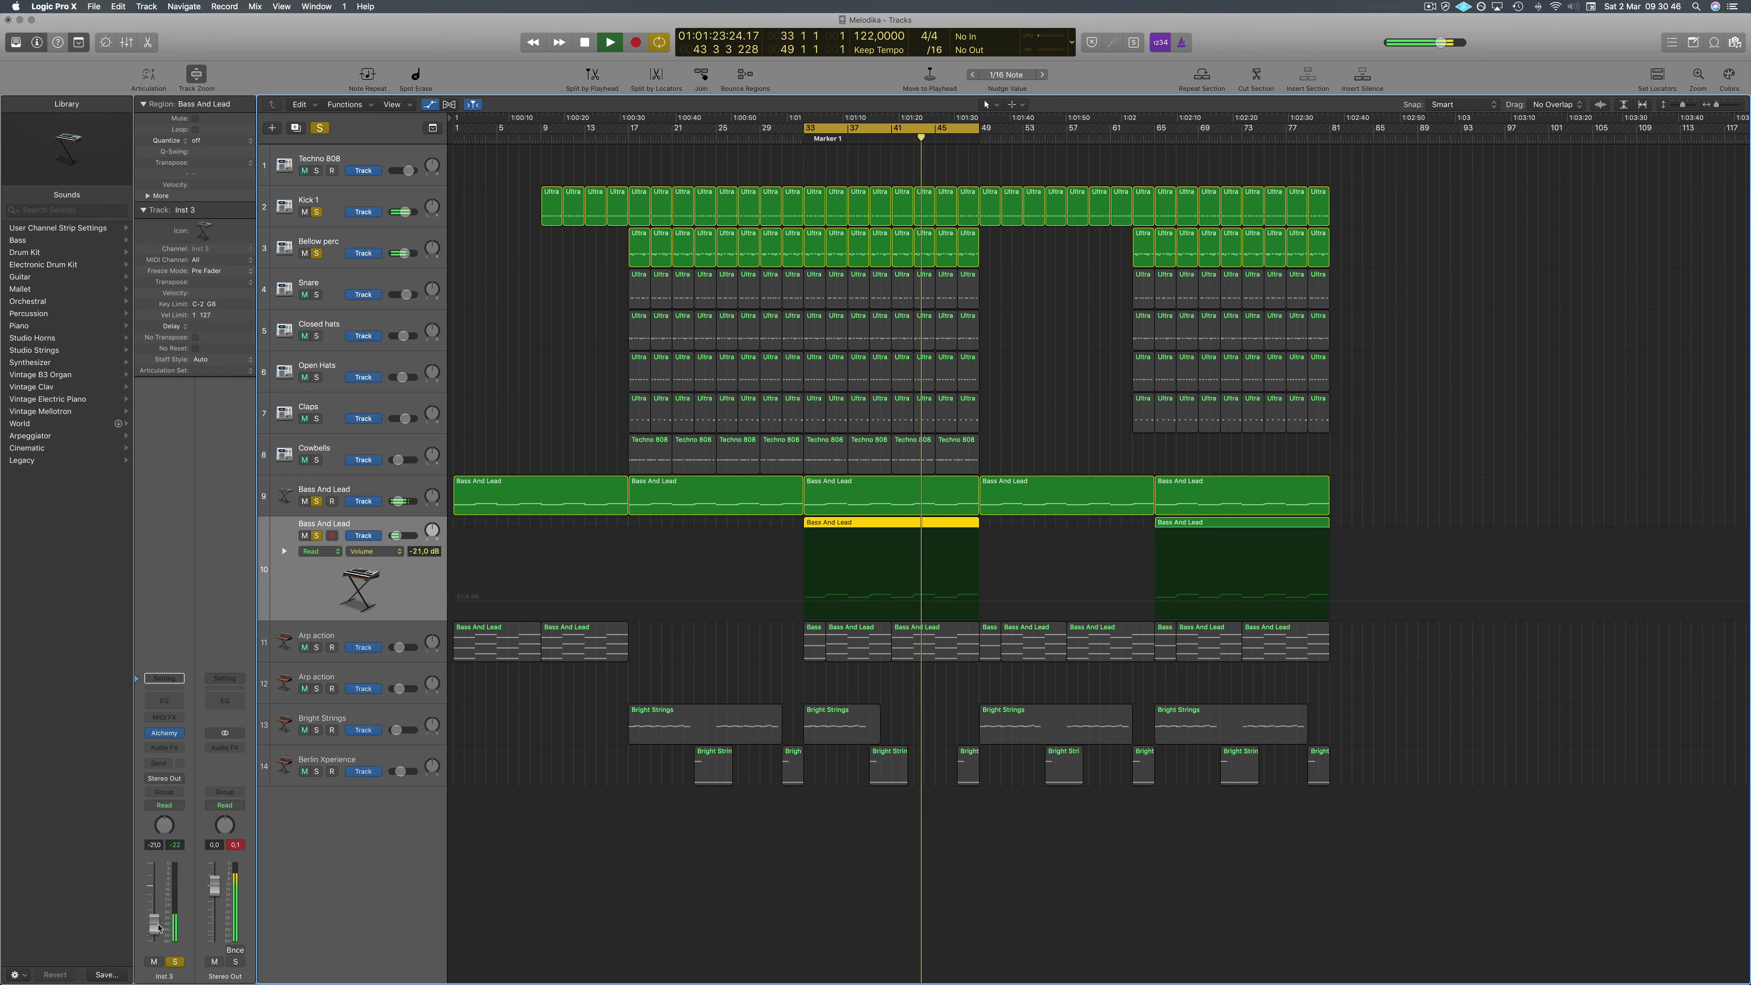
Turn off Global Solo, stop playback and show the Mixer.
left_click(319, 128)
key("space")
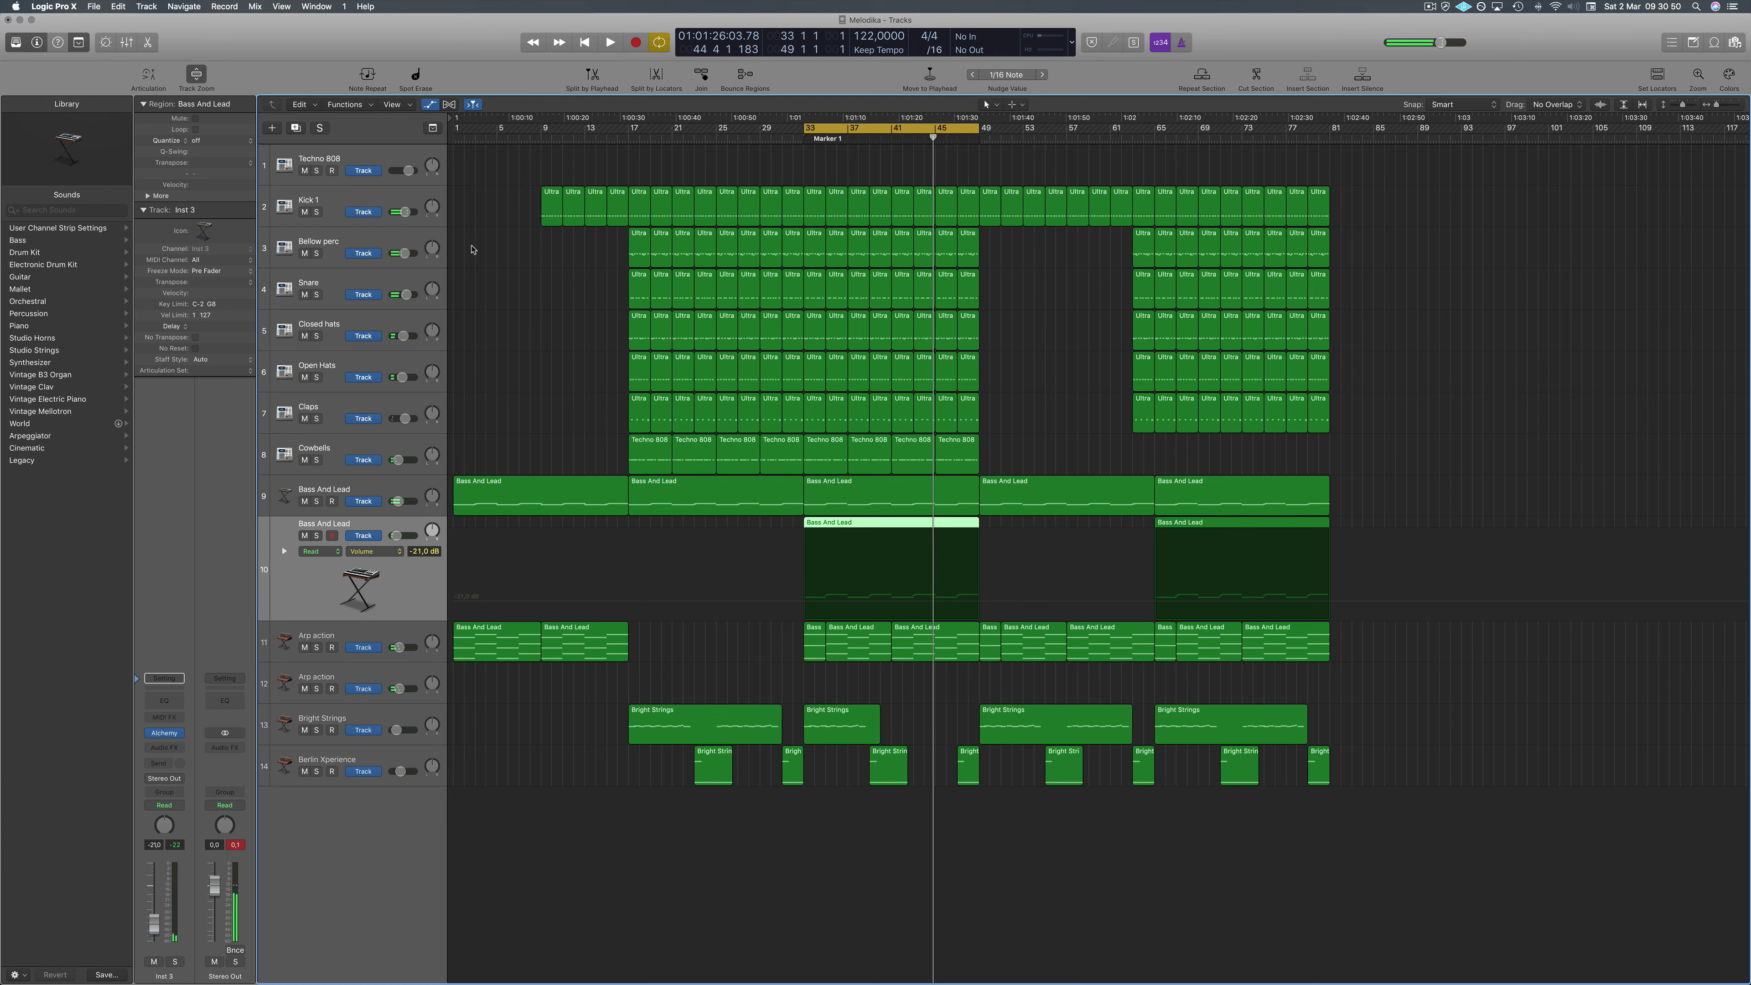
key("x")
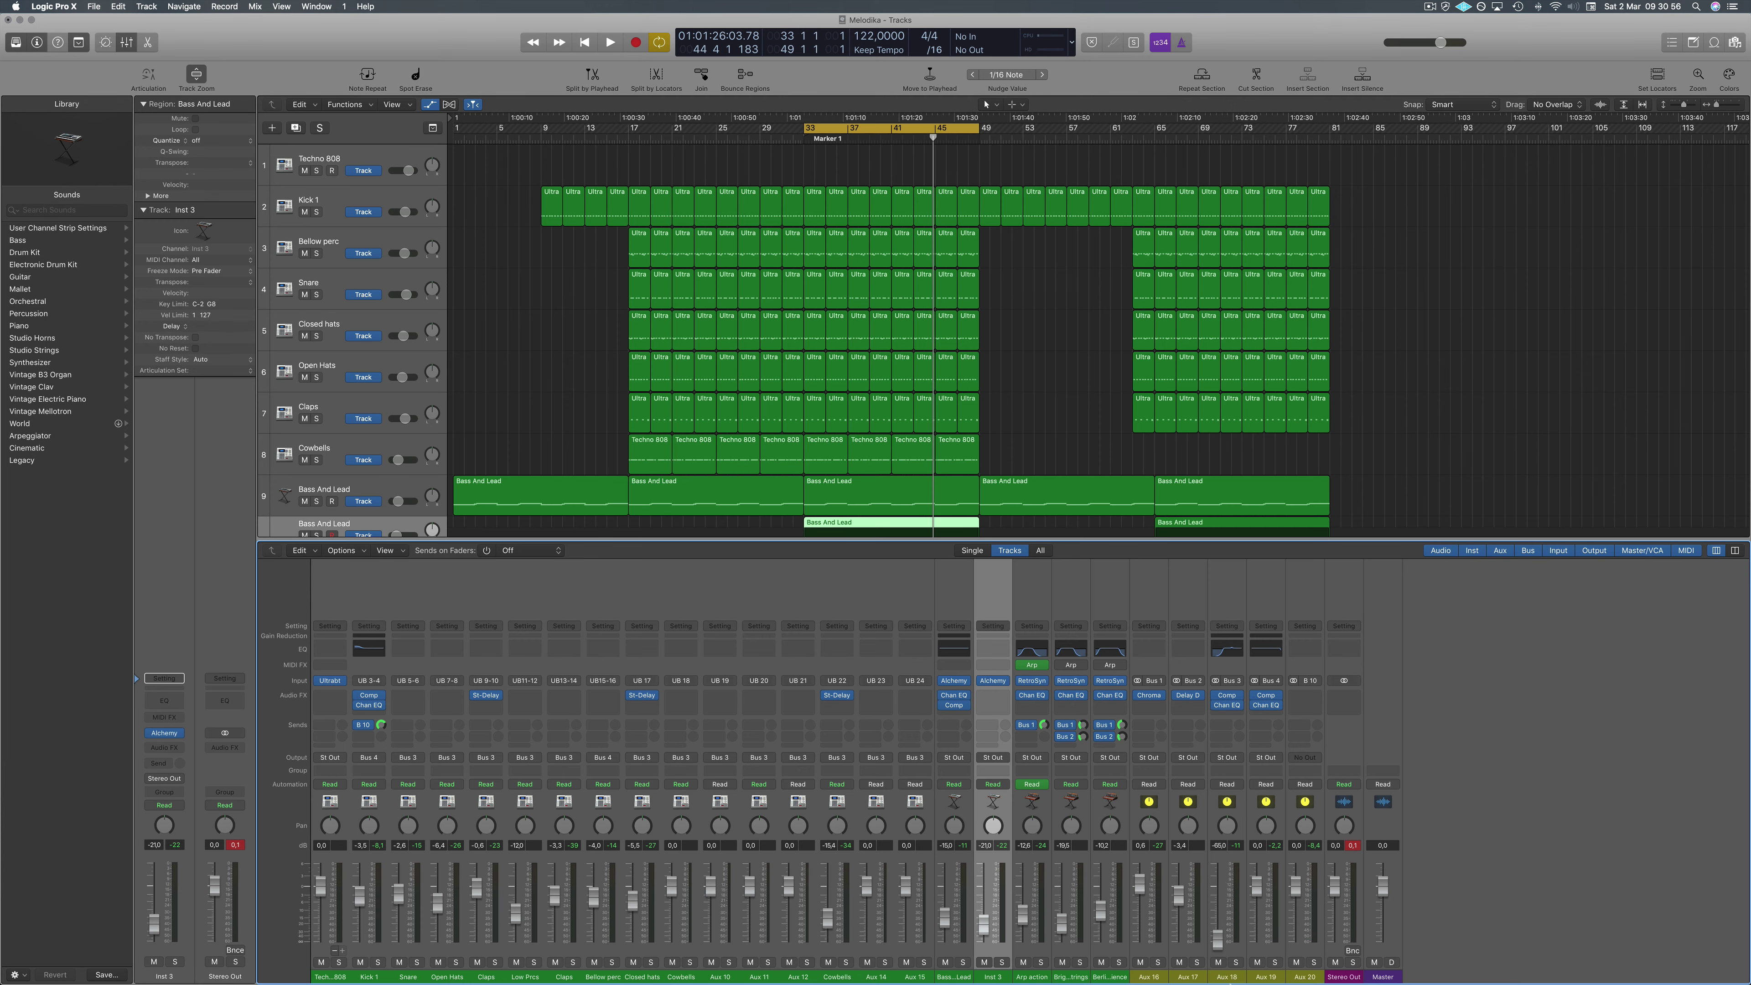
Mute Bright Strings and Berlin Xperience and restart playback from the cycle start.
scroll(1165, 456, "down", 10)
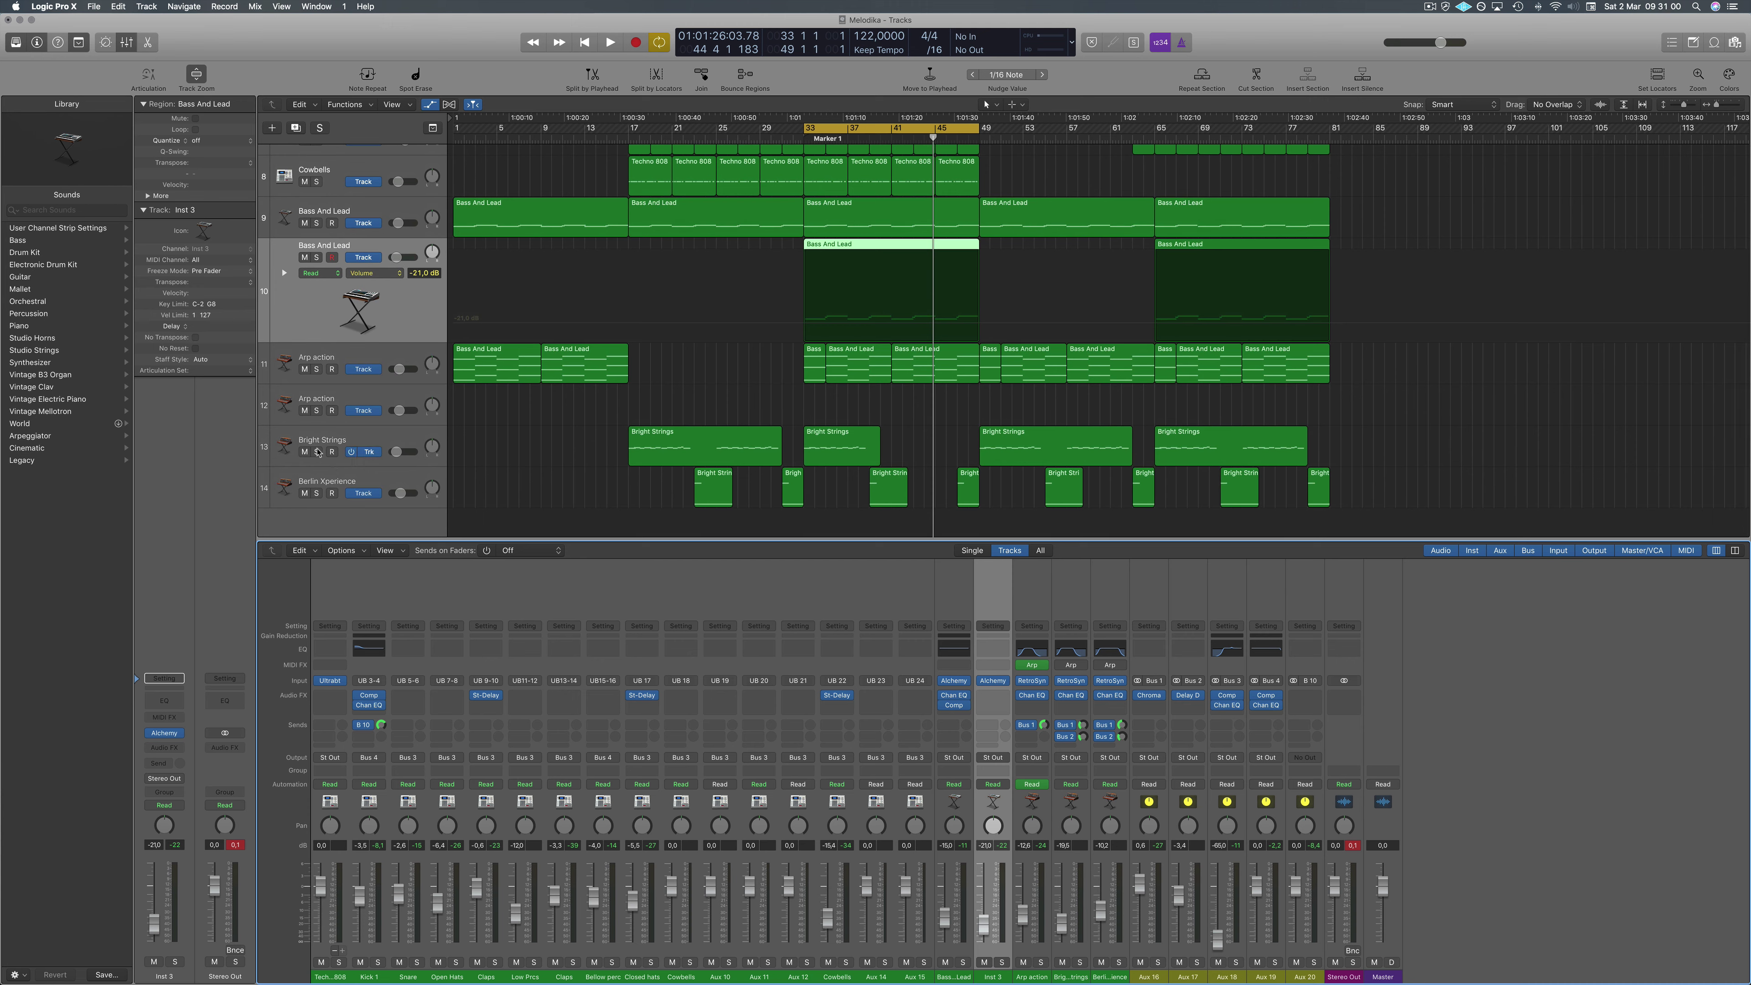
left_click(304, 452)
left_click(305, 493)
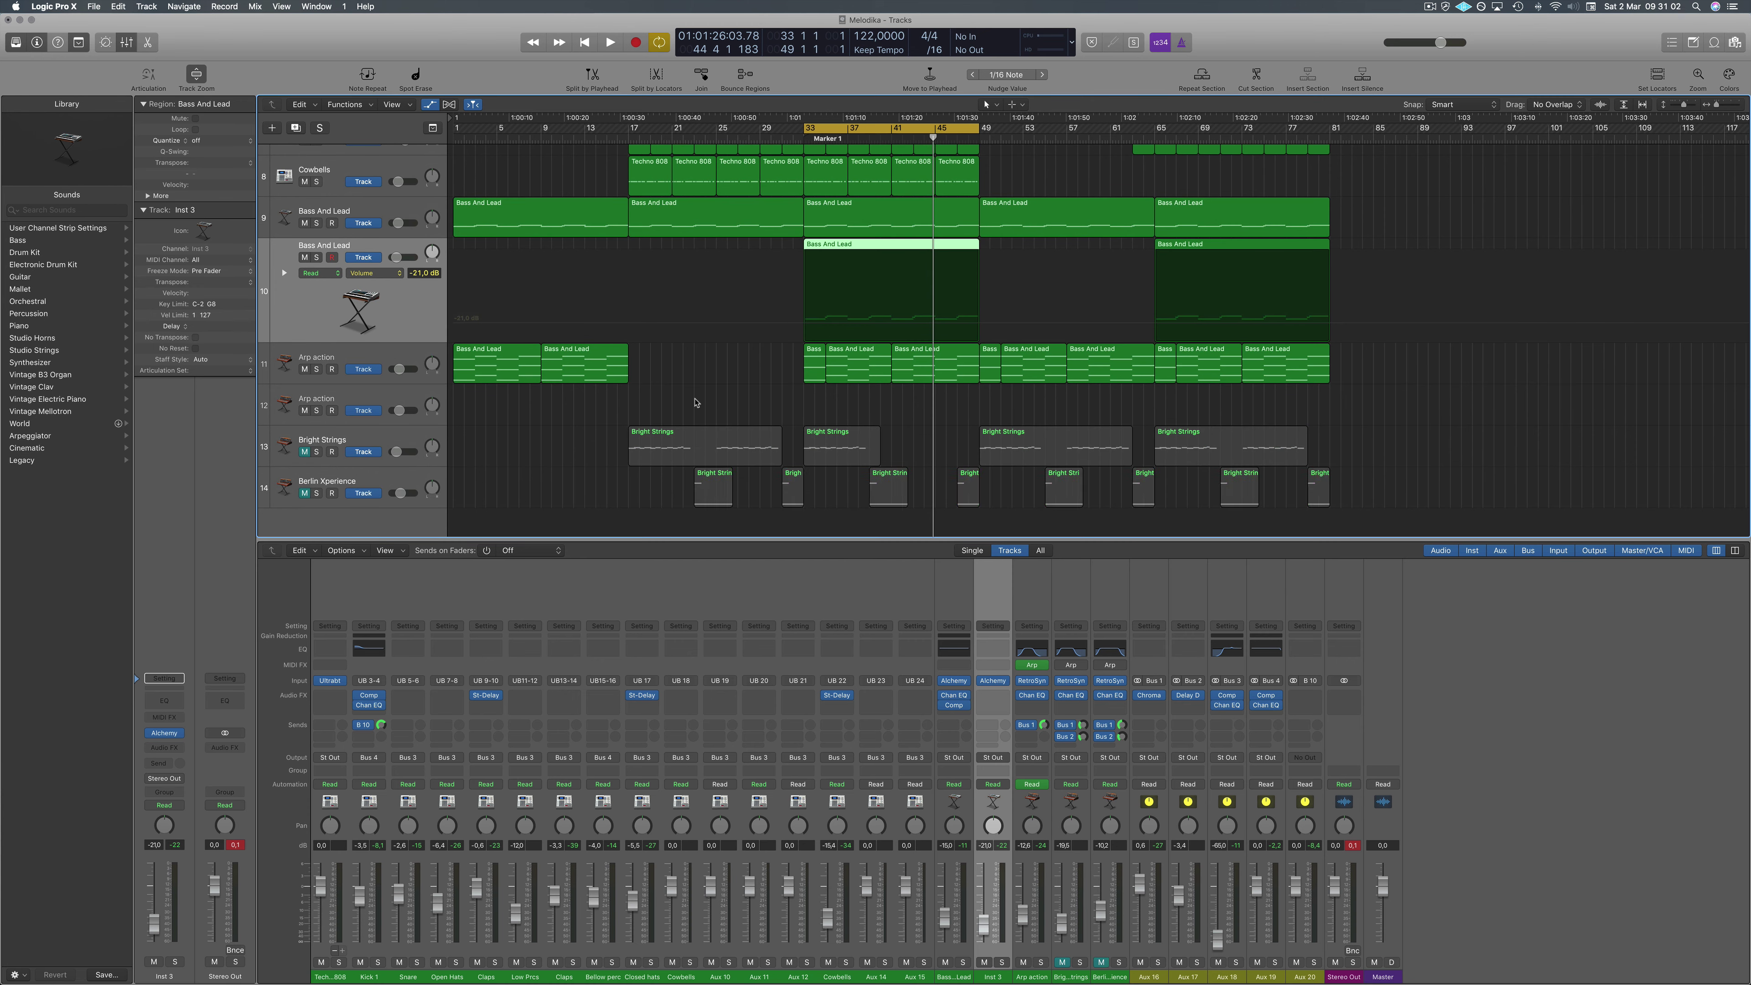
key("space")
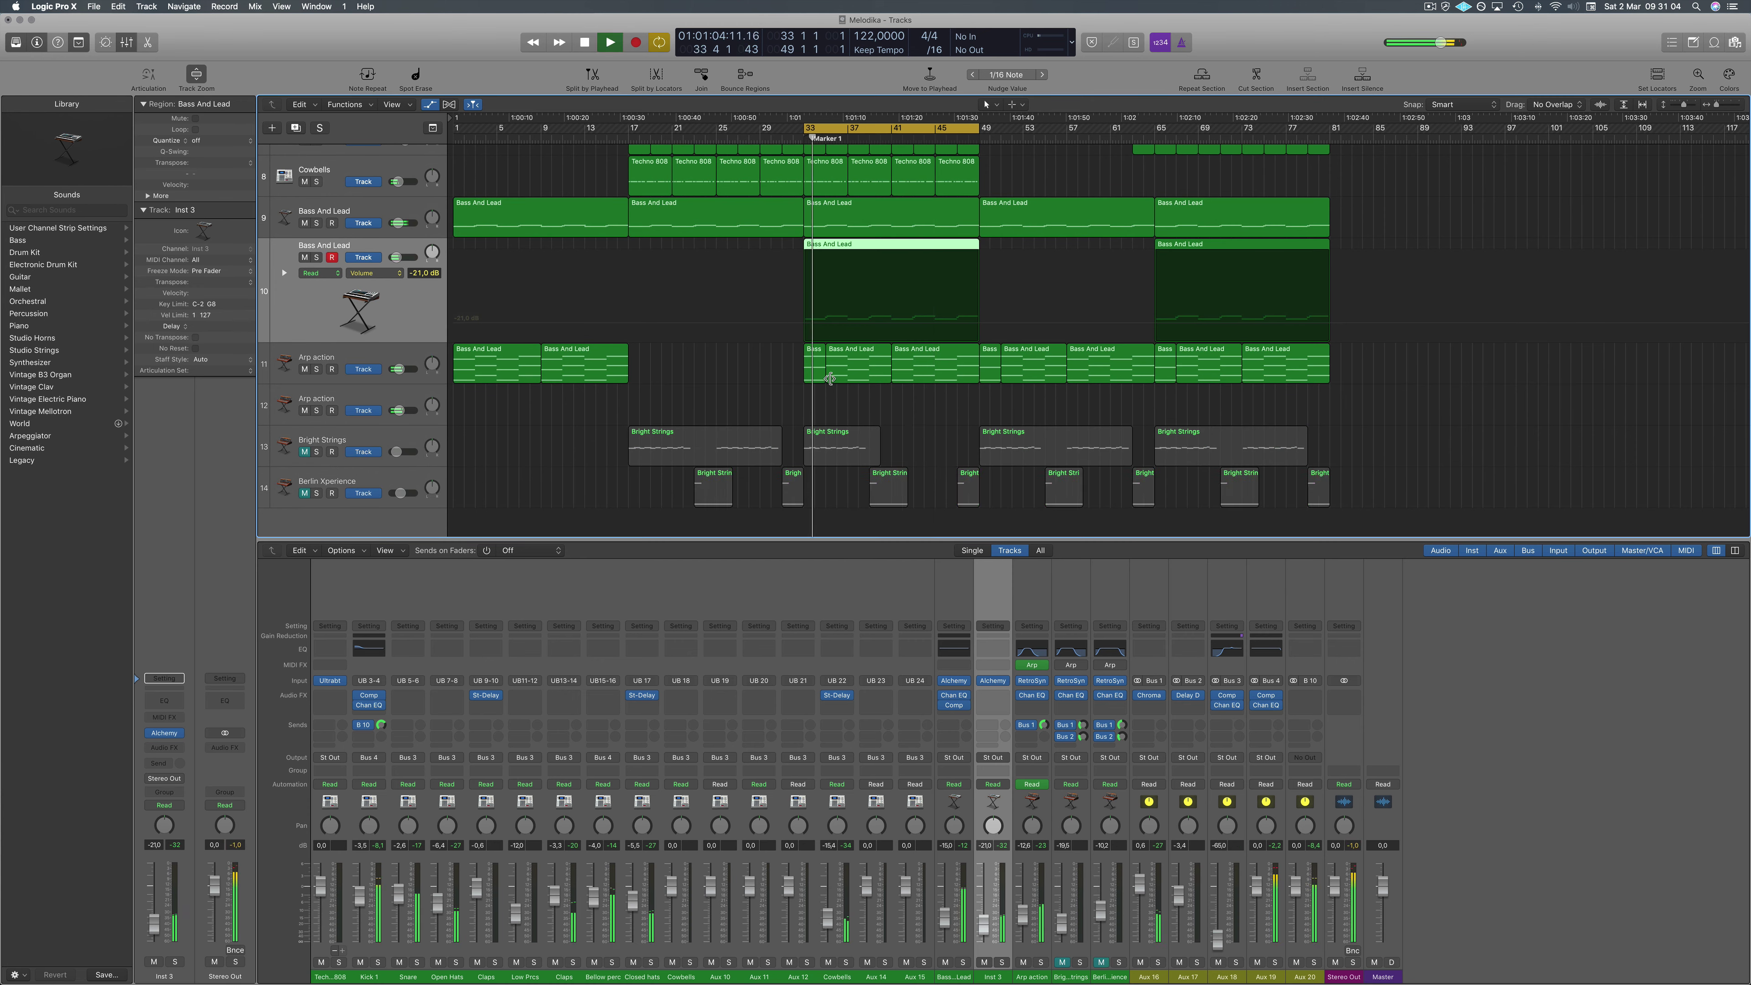
Select Arp action and raise the Aux 18 return to about -7 dB.
left_click(391, 354)
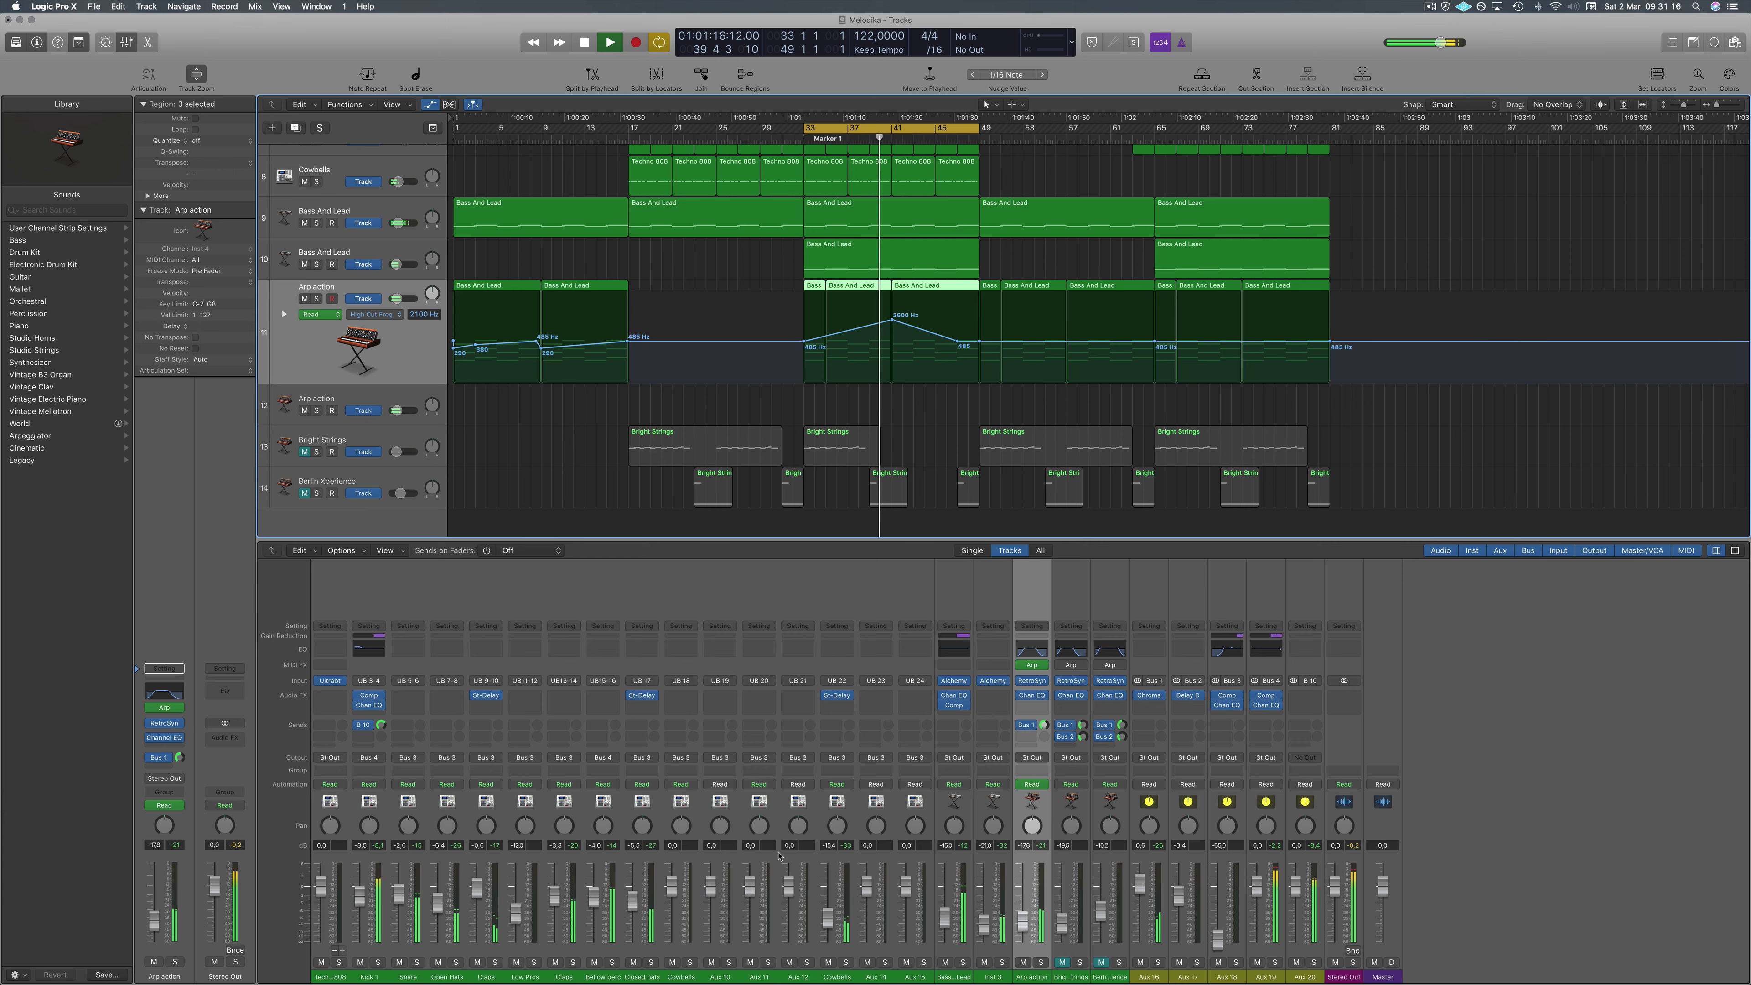
left_click_drag(1231, 912, 1231, 888)
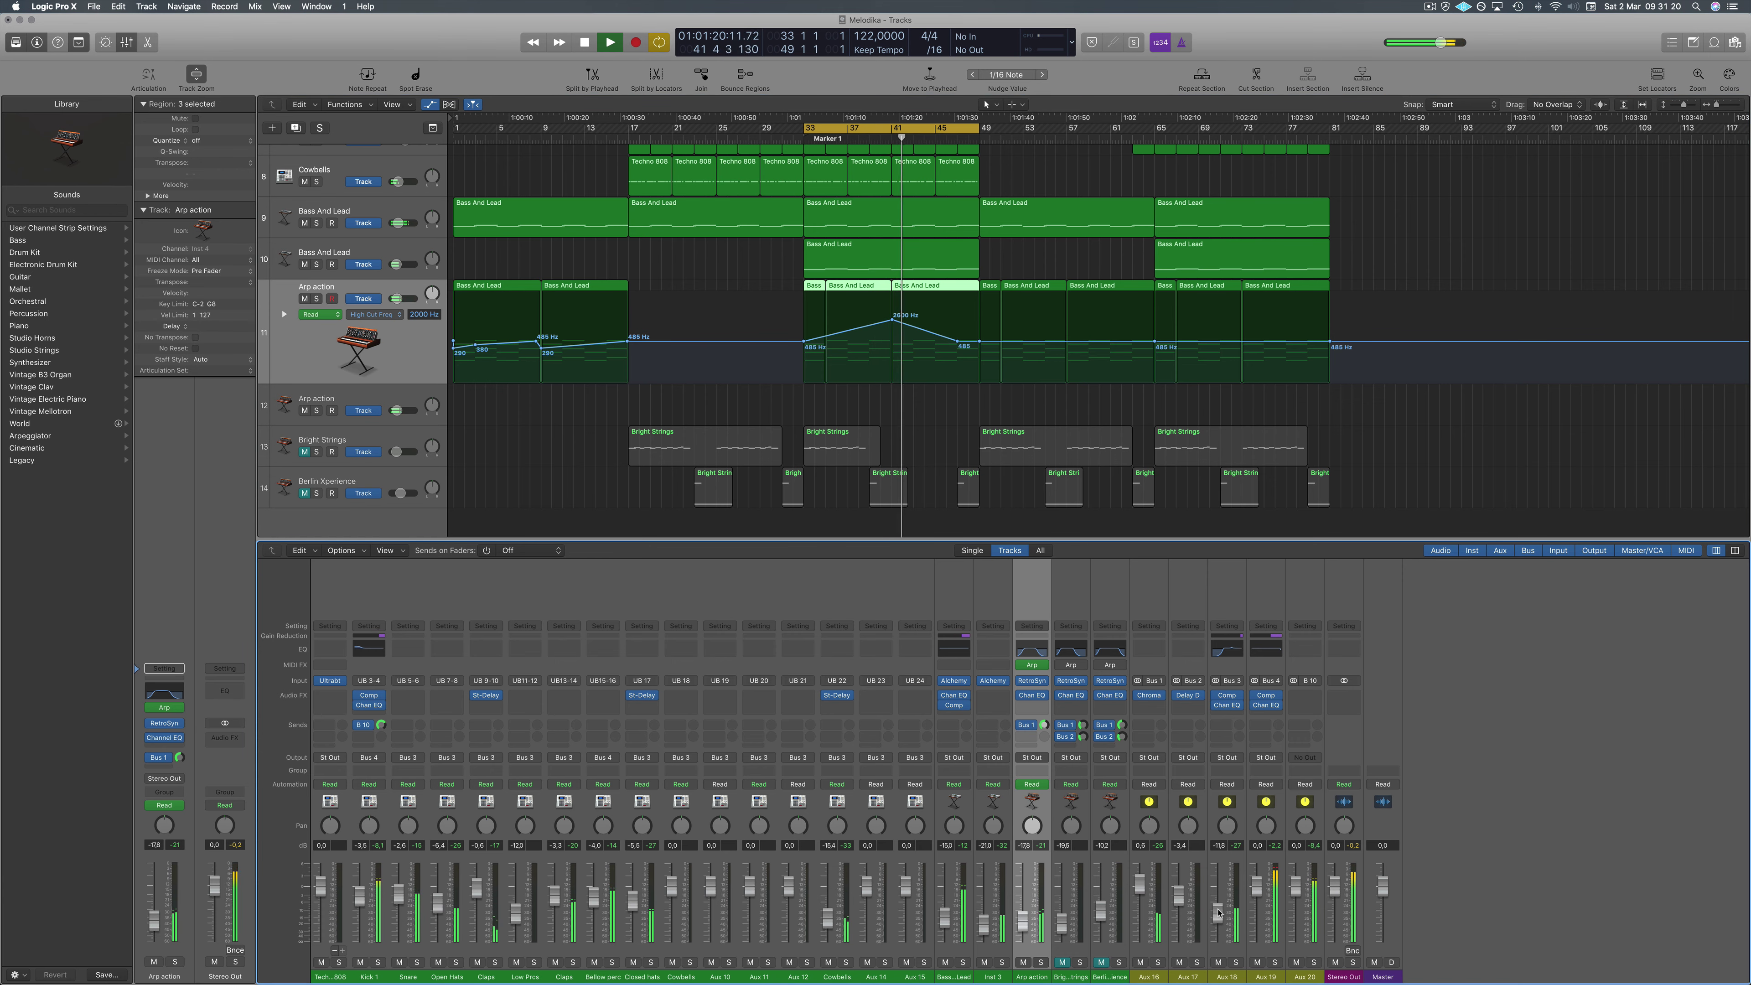
left_click_drag(1227, 910, 1227, 904)
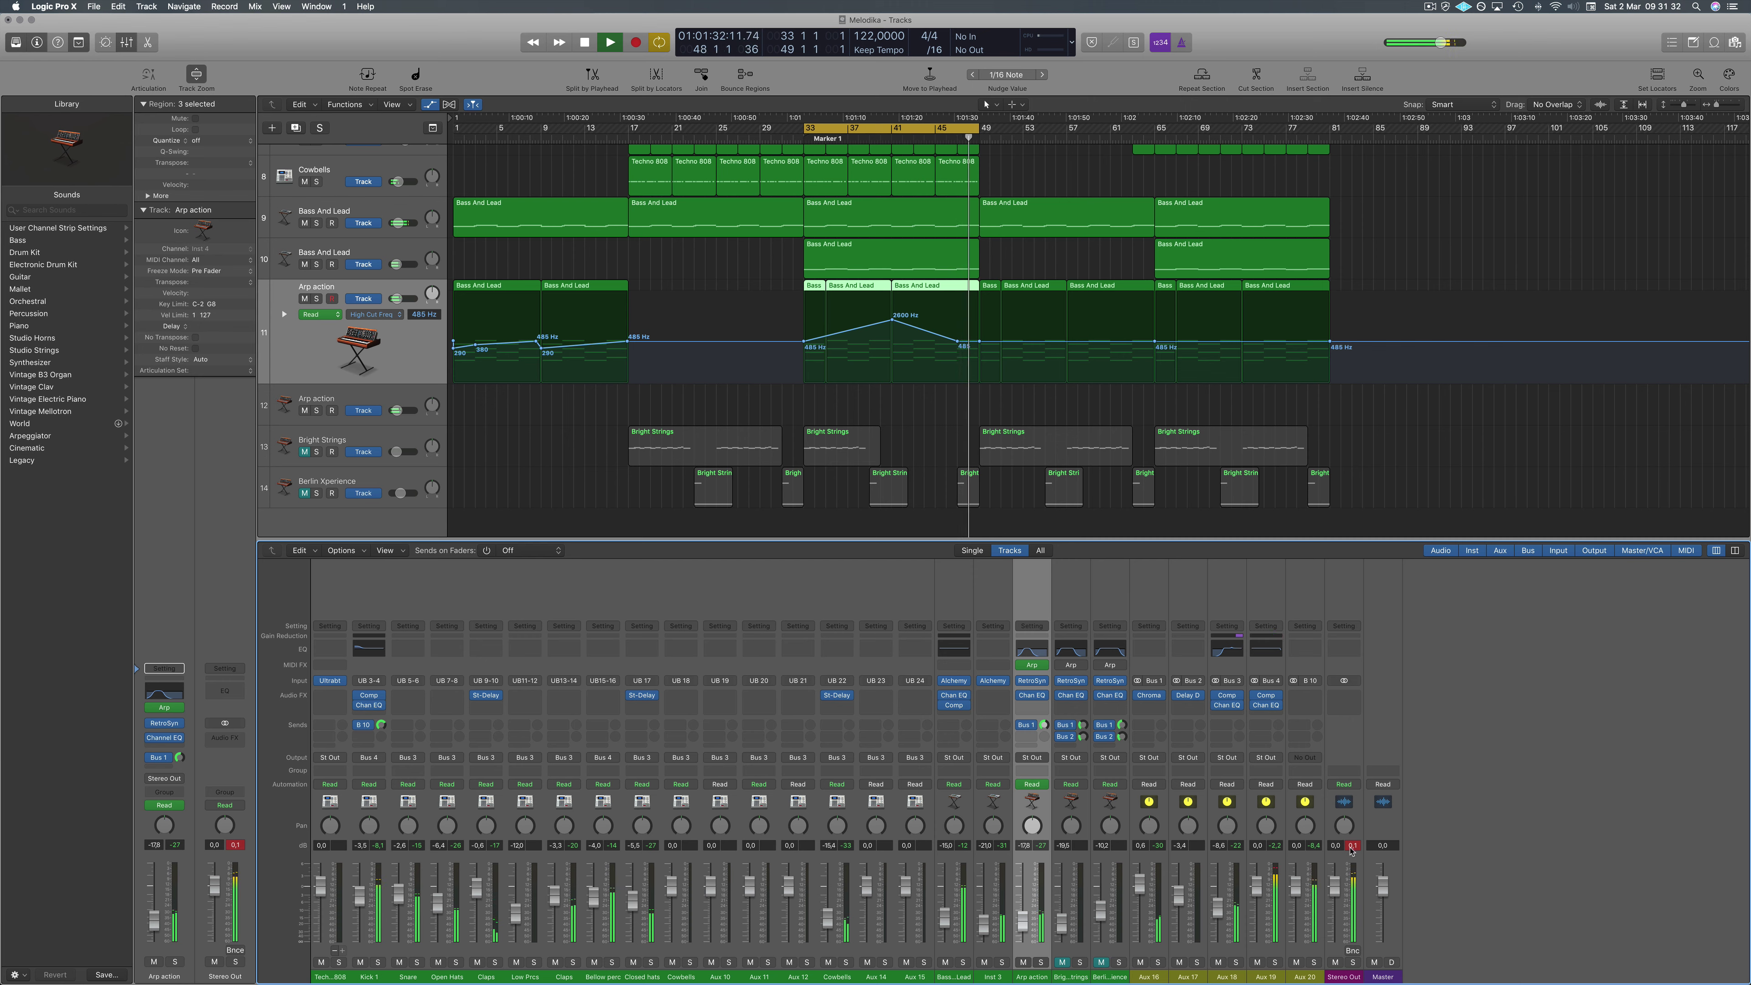
Briefly solo and unsolo Aux 19, then fine-tune the Aux 18 return to about -5.4 dB.
left_click(1274, 962)
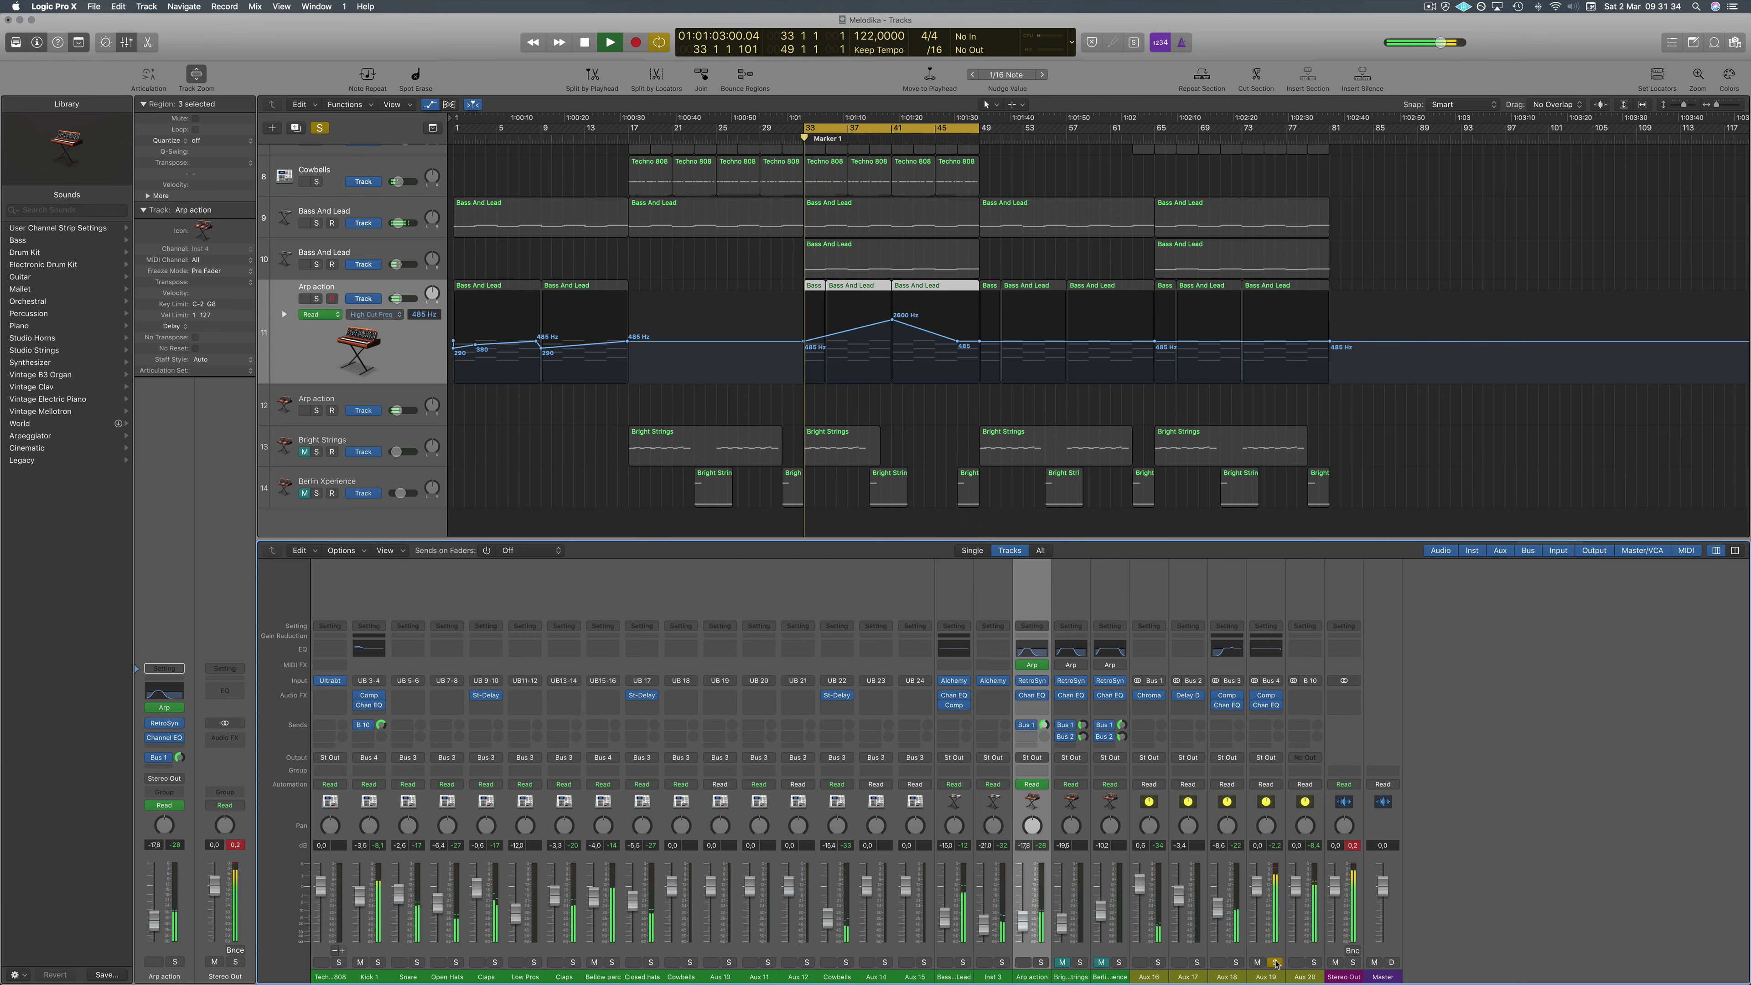
left_click(1275, 962)
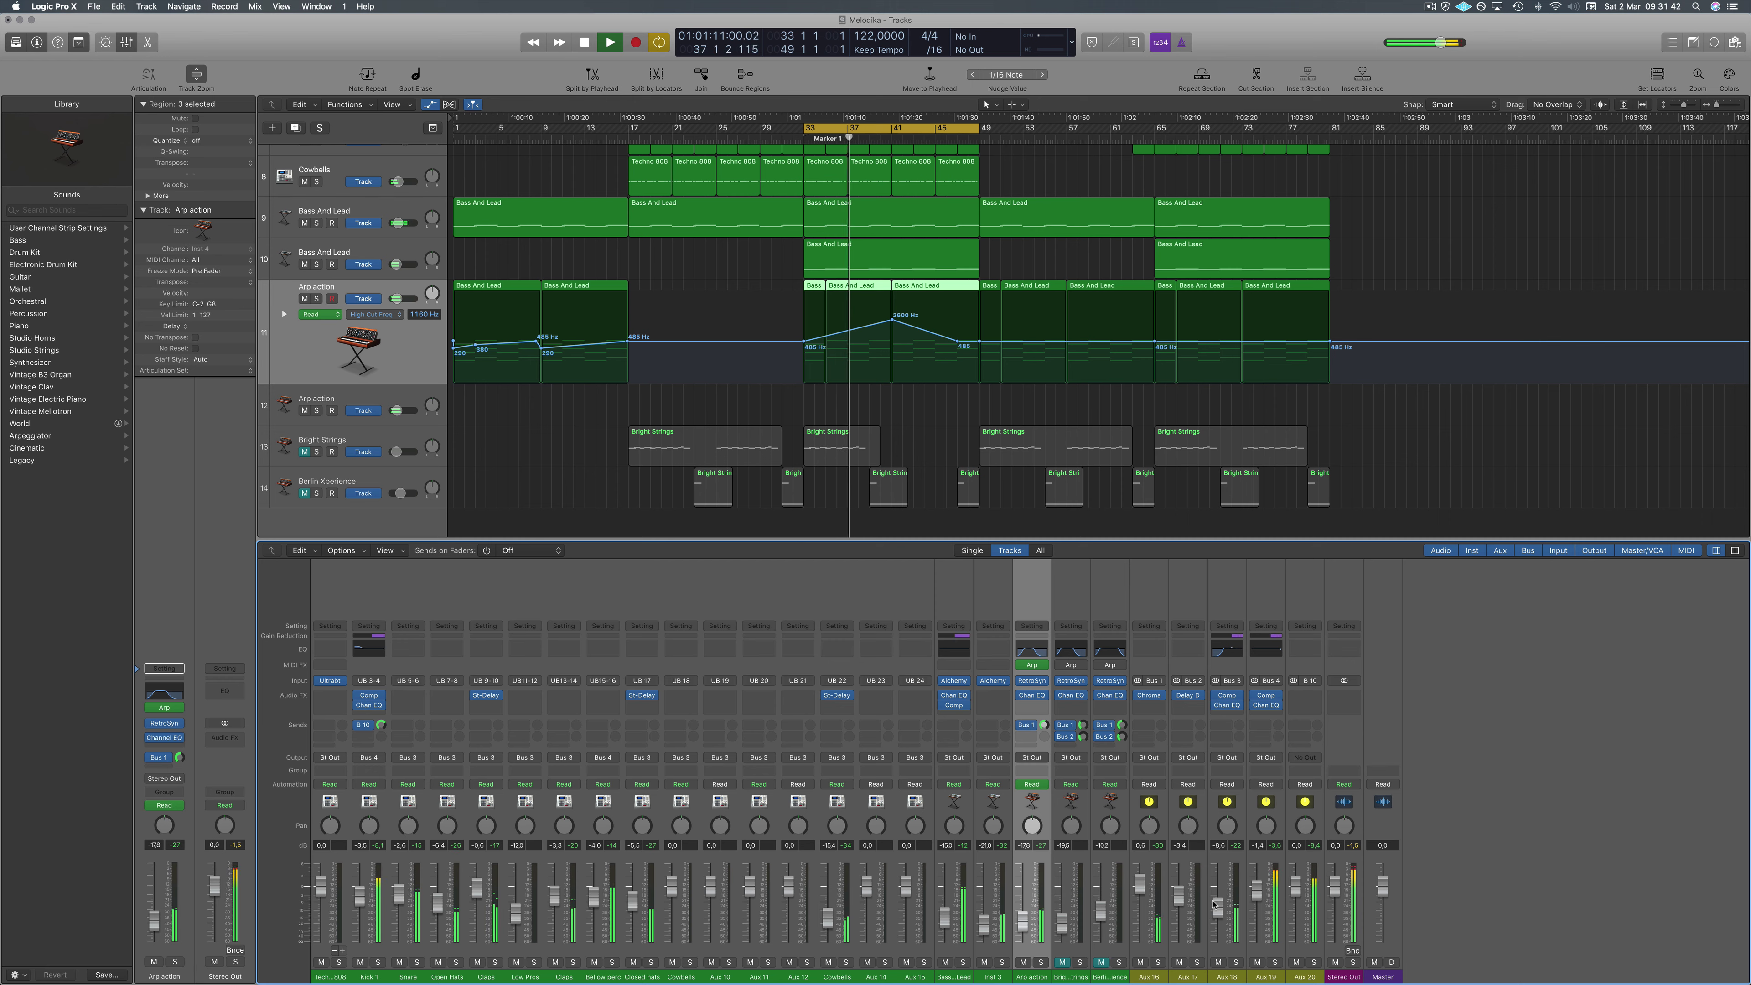
left_click_drag(1217, 907, 1224, 900)
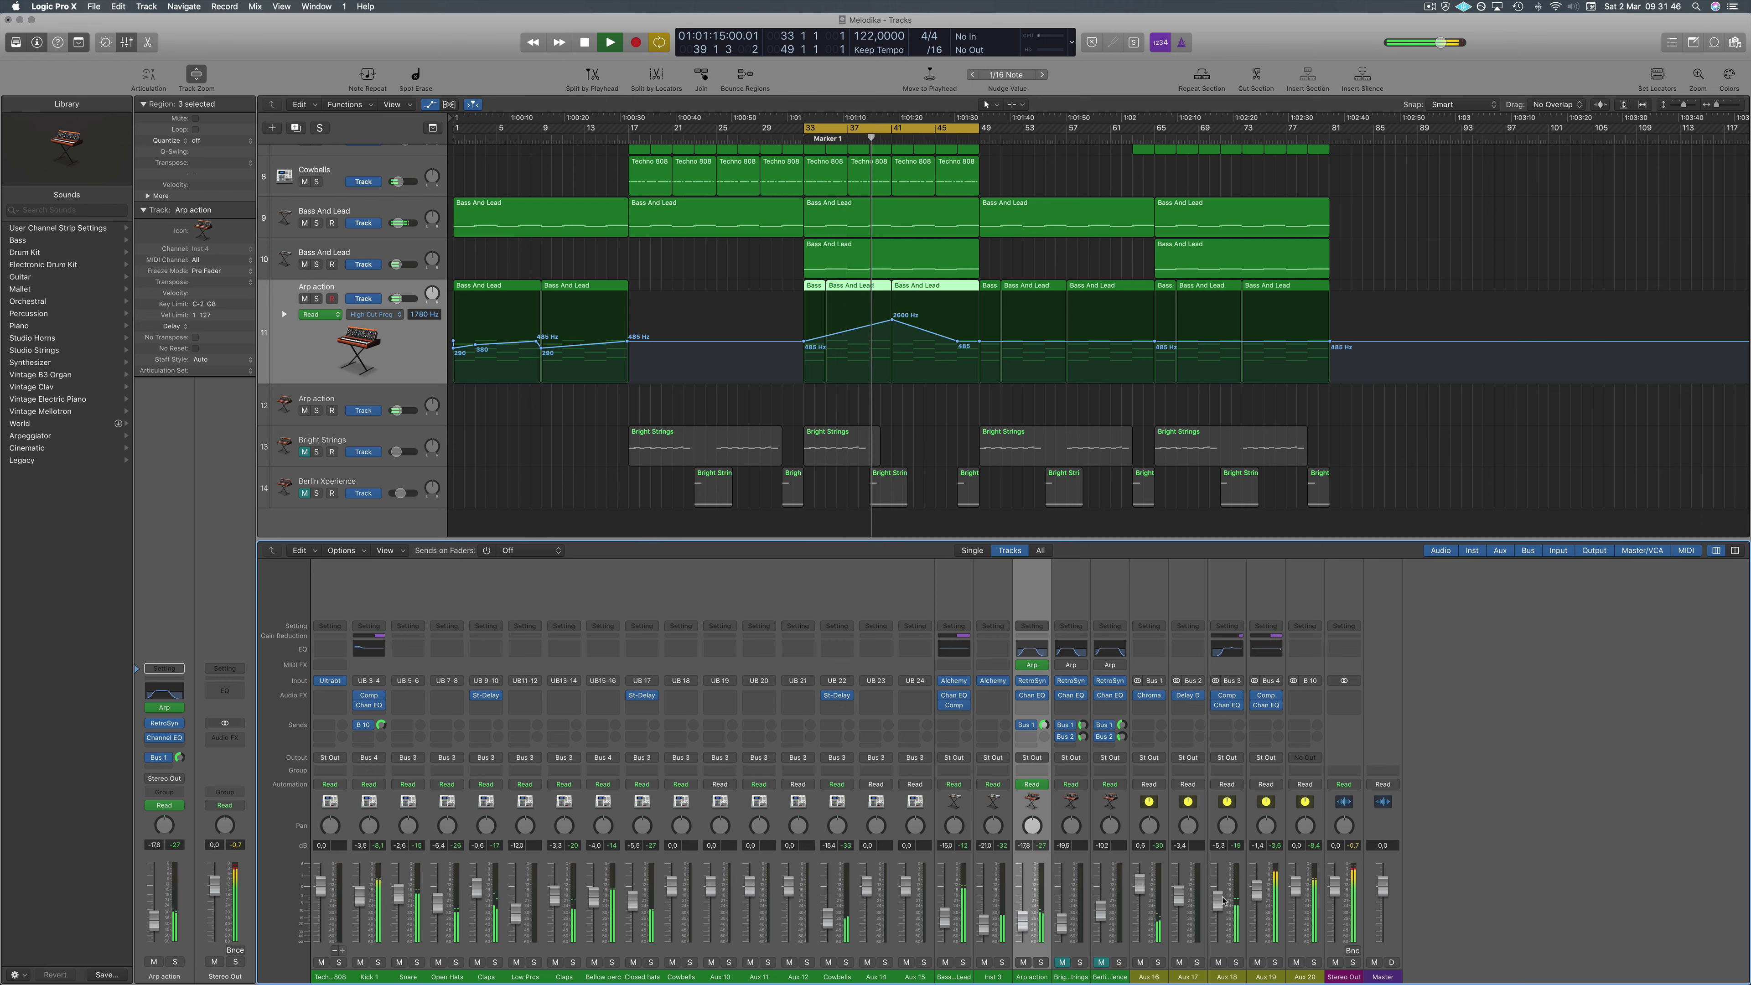
left_click_drag(1223, 900, 1217, 901)
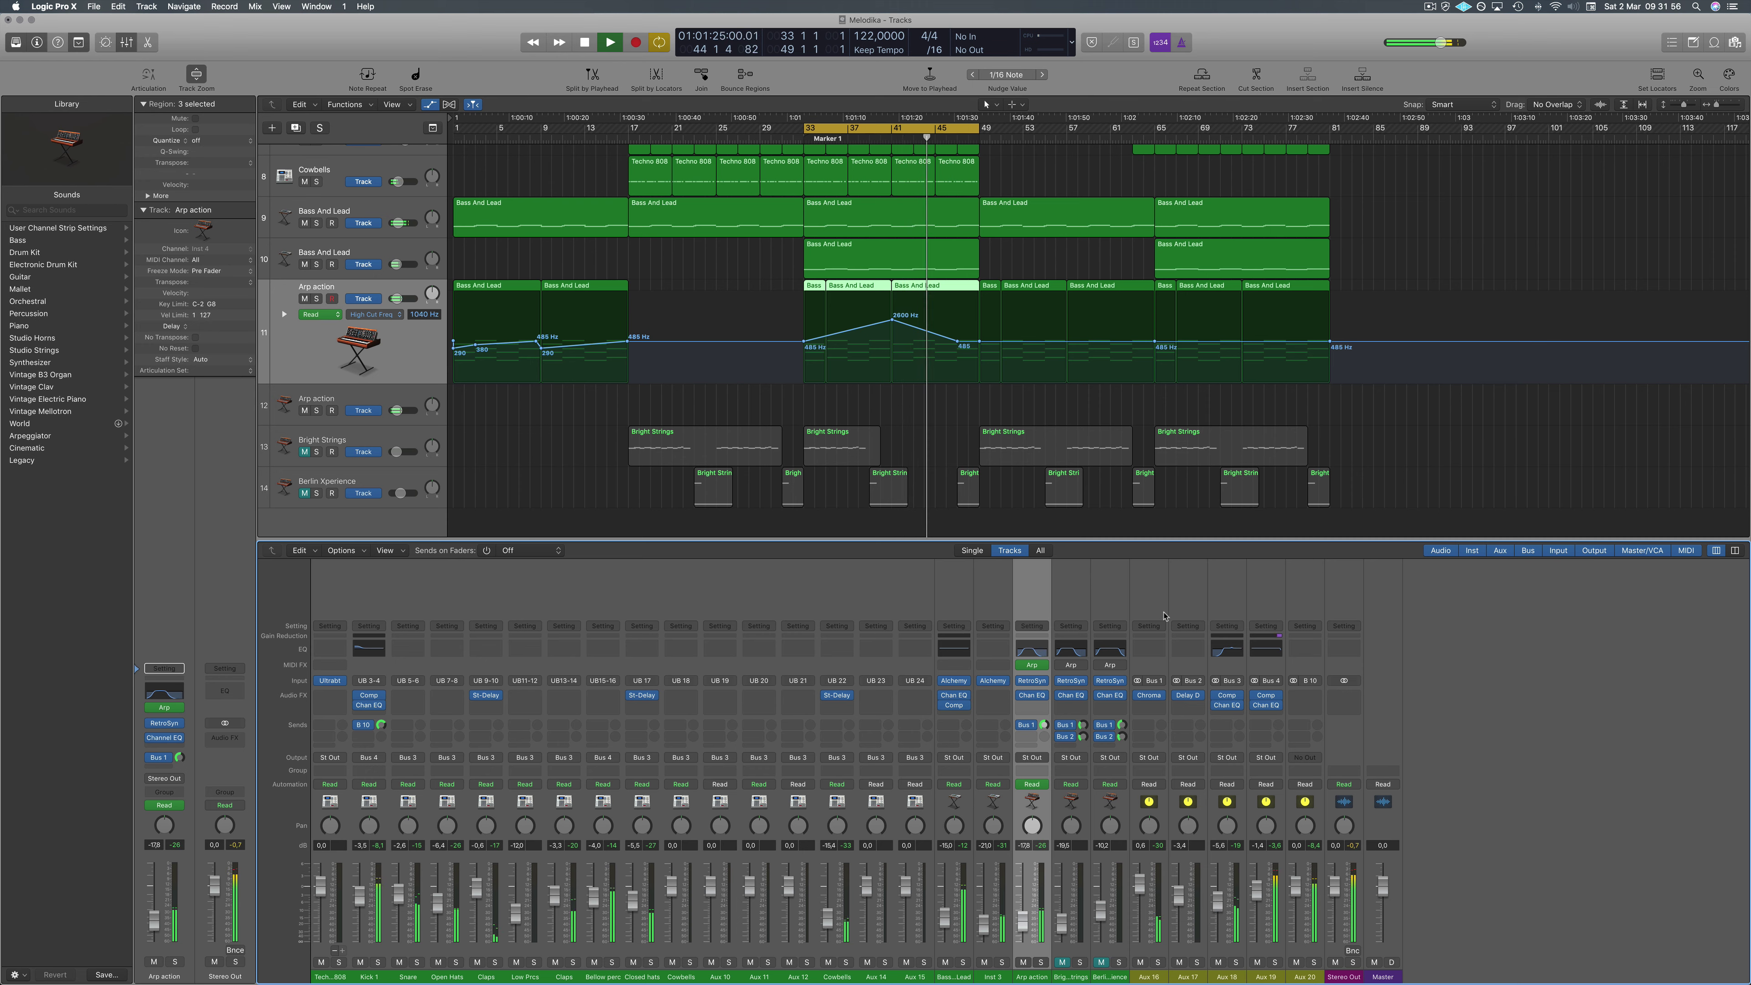
scroll(836, 376, "up", 10)
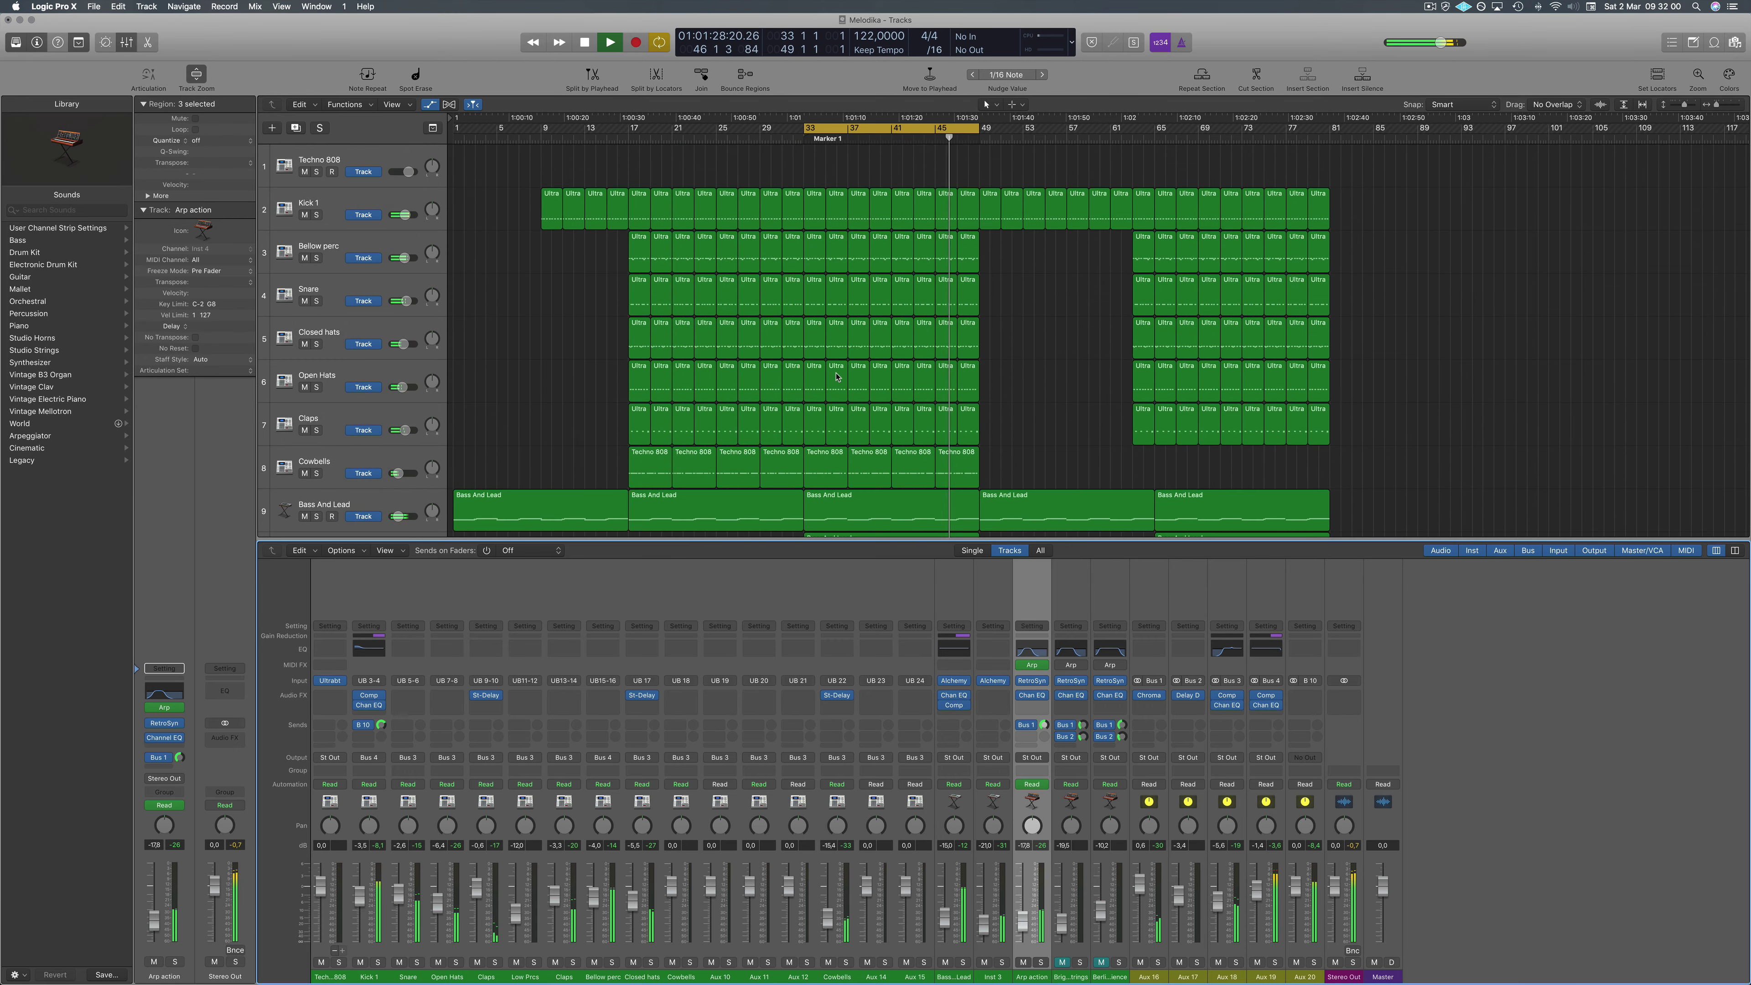
Hide the Mixer, unmute Bright Strings and raise it to about -25 dB during playback.
scroll(836, 376, "down", 3)
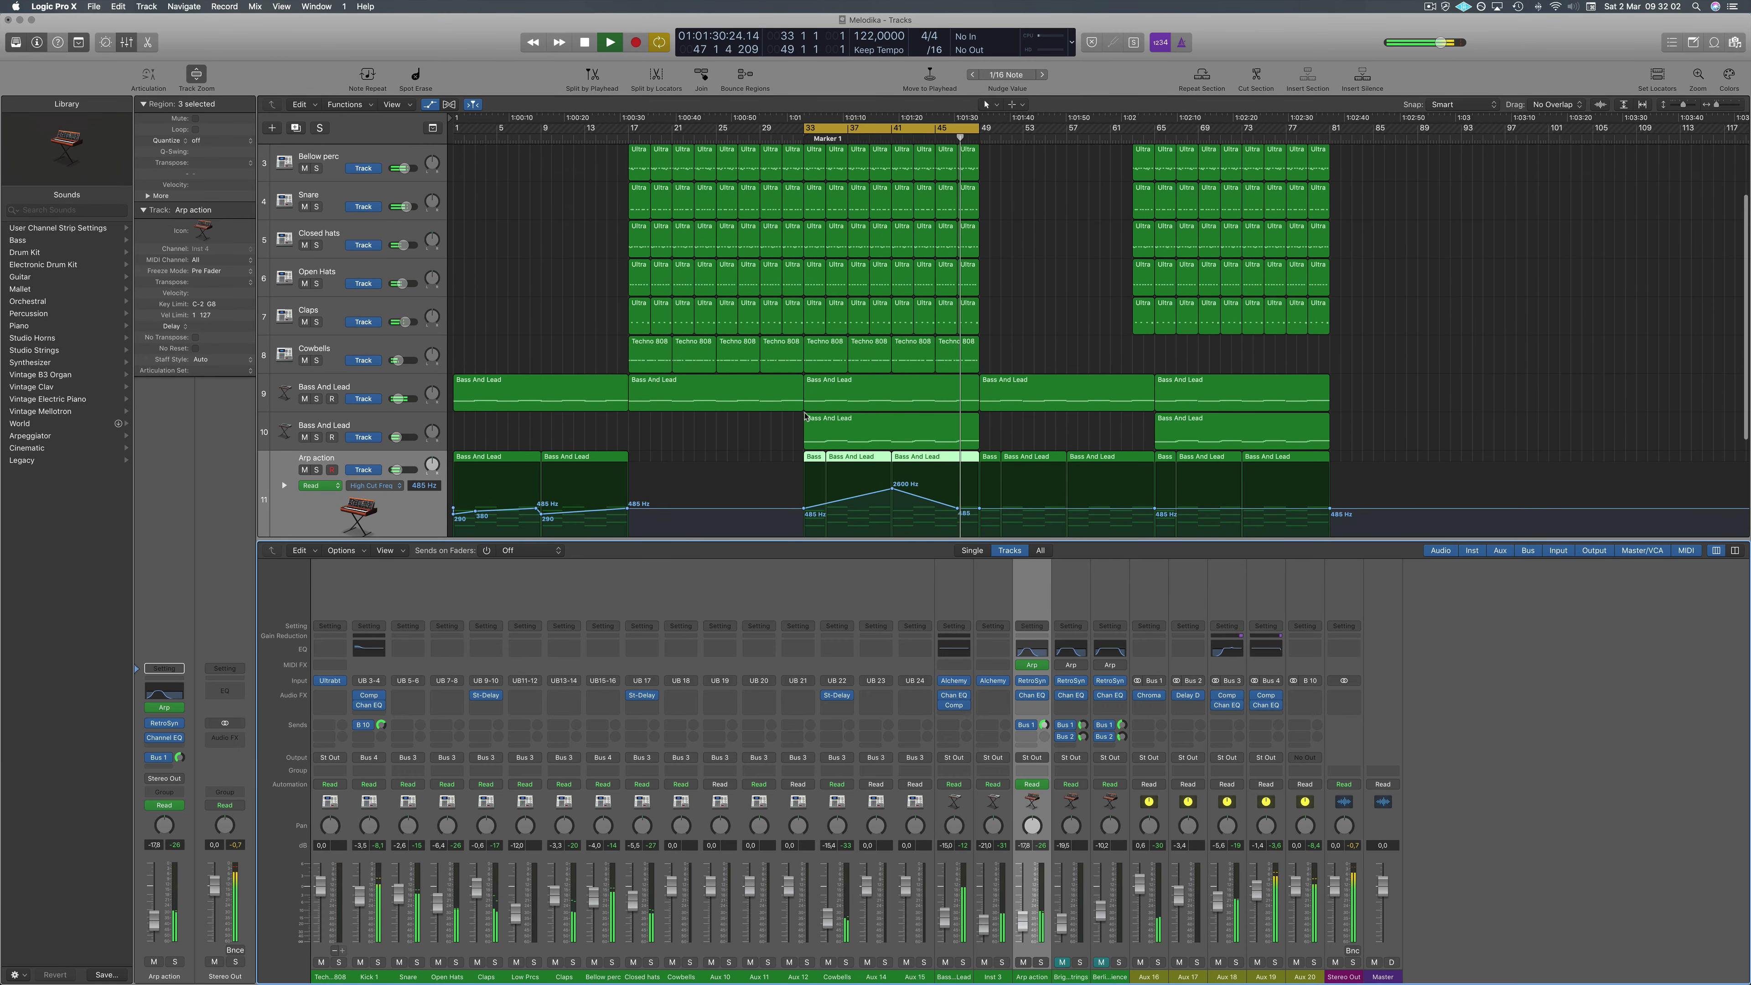
key("x")
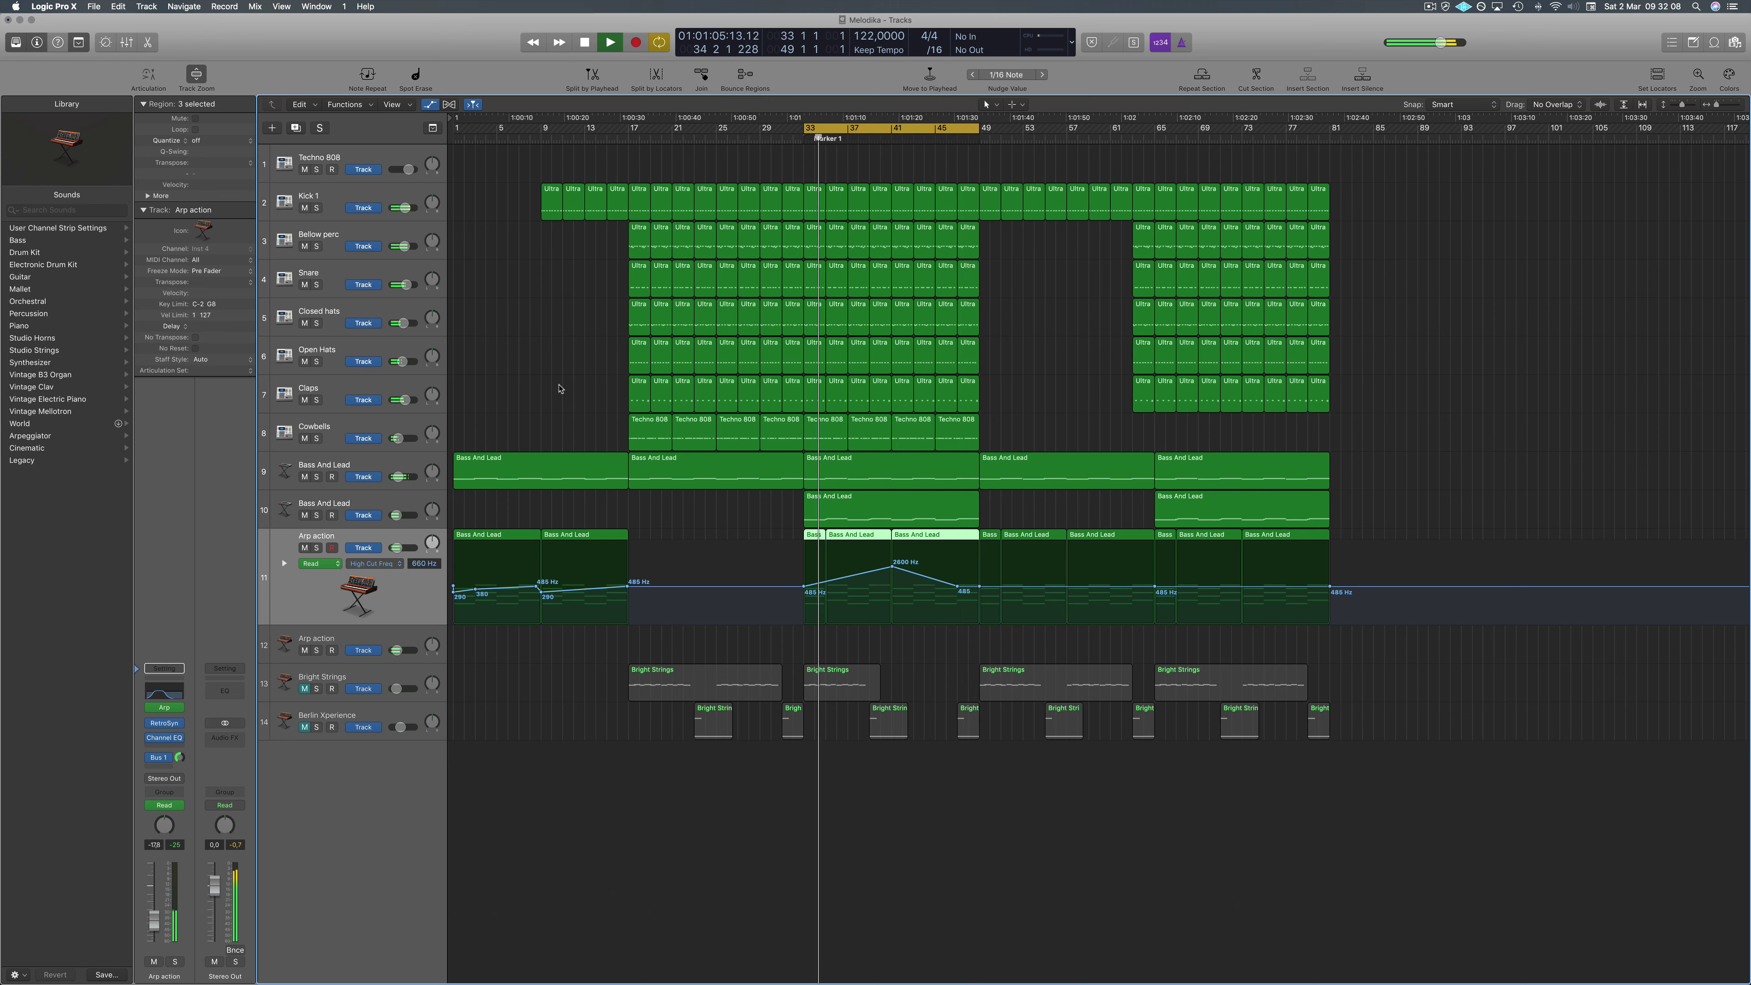
left_click(576, 674)
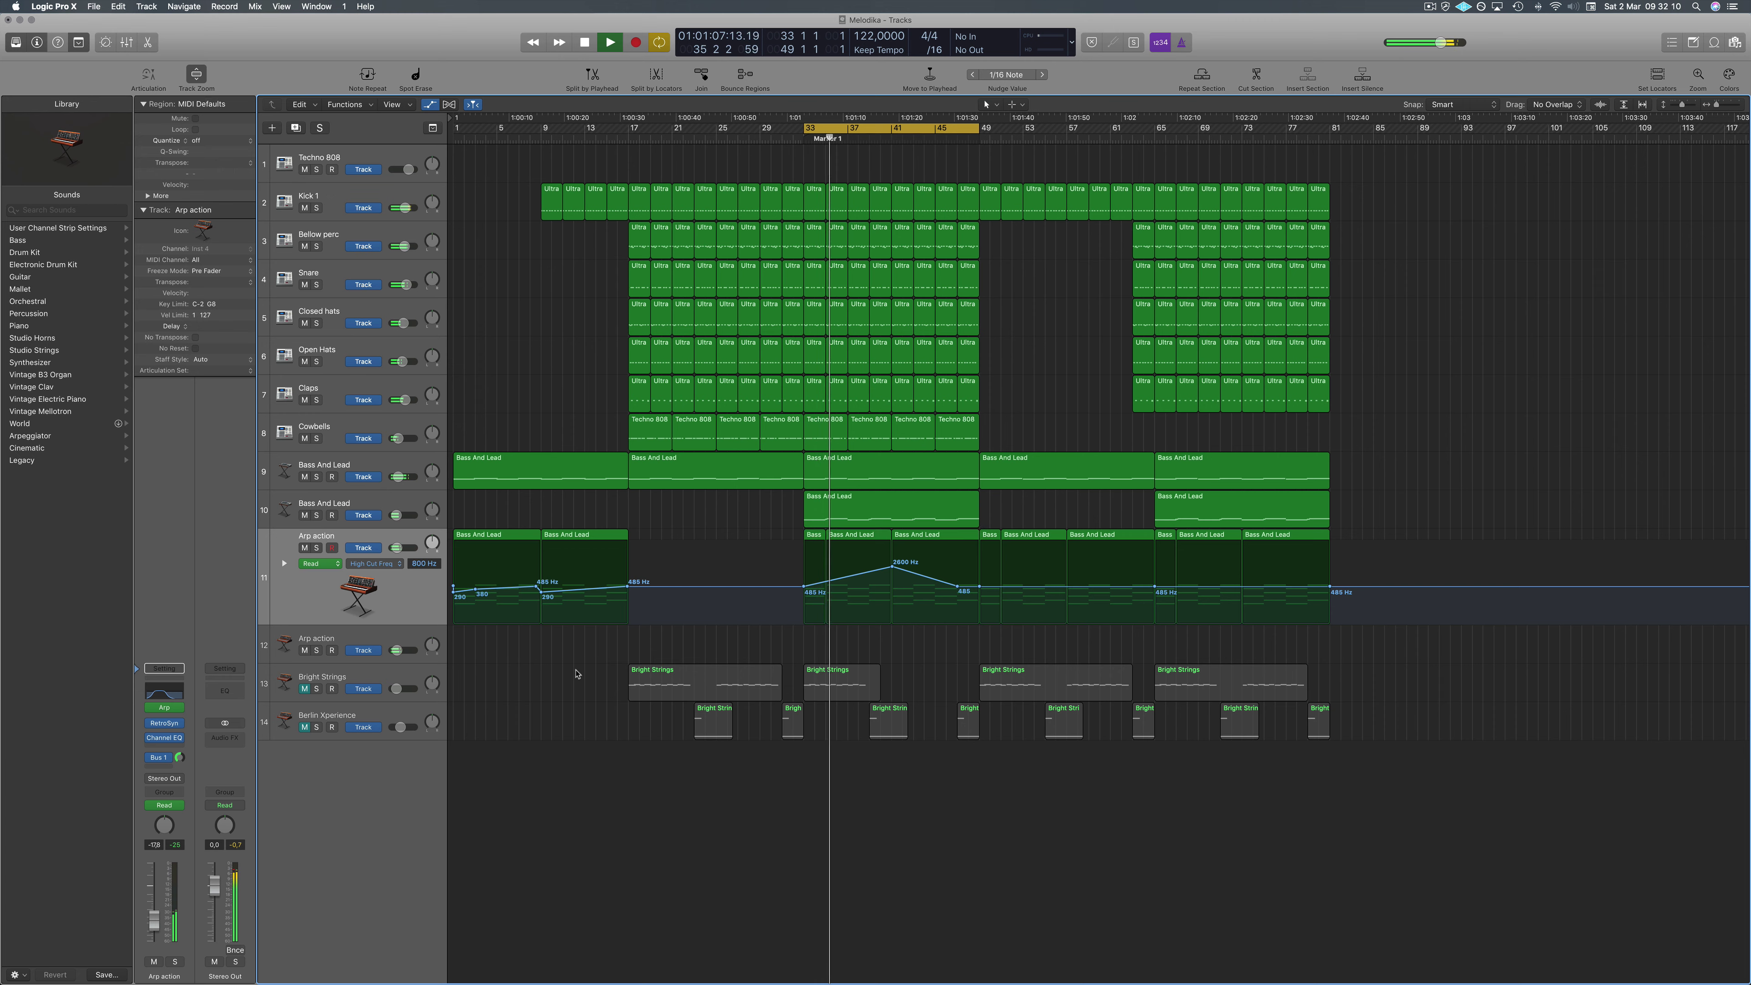
left_click(304, 689)
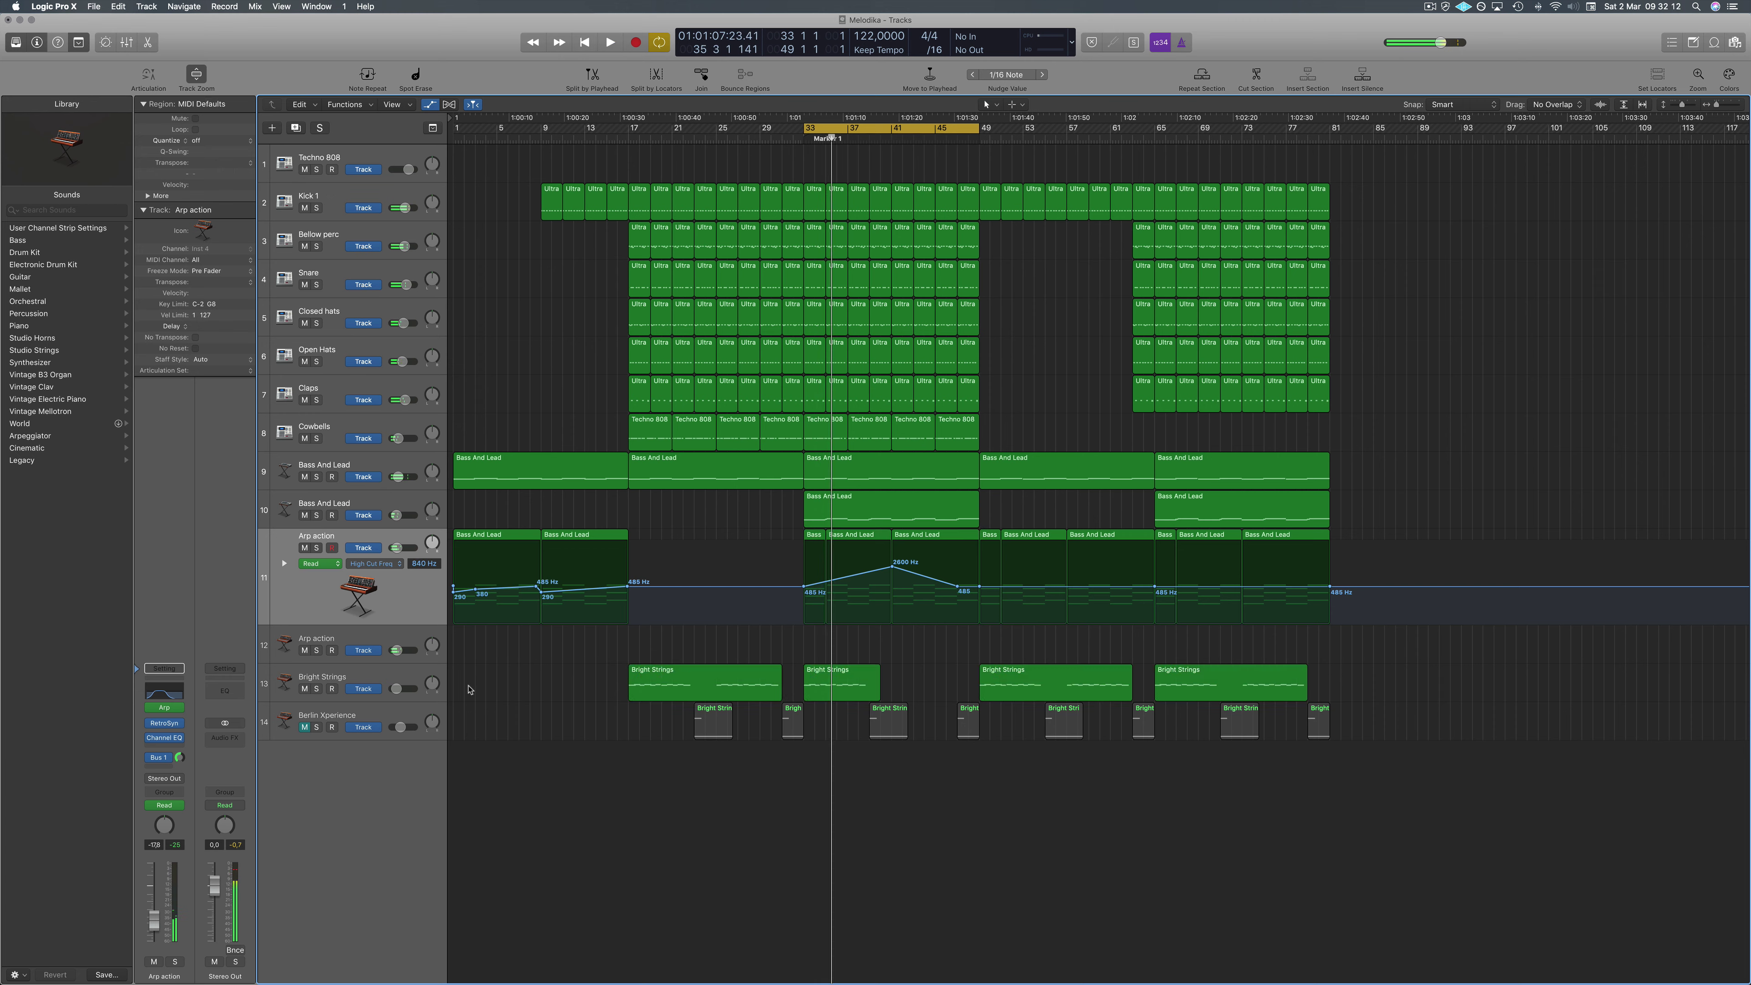
left_click(416, 681)
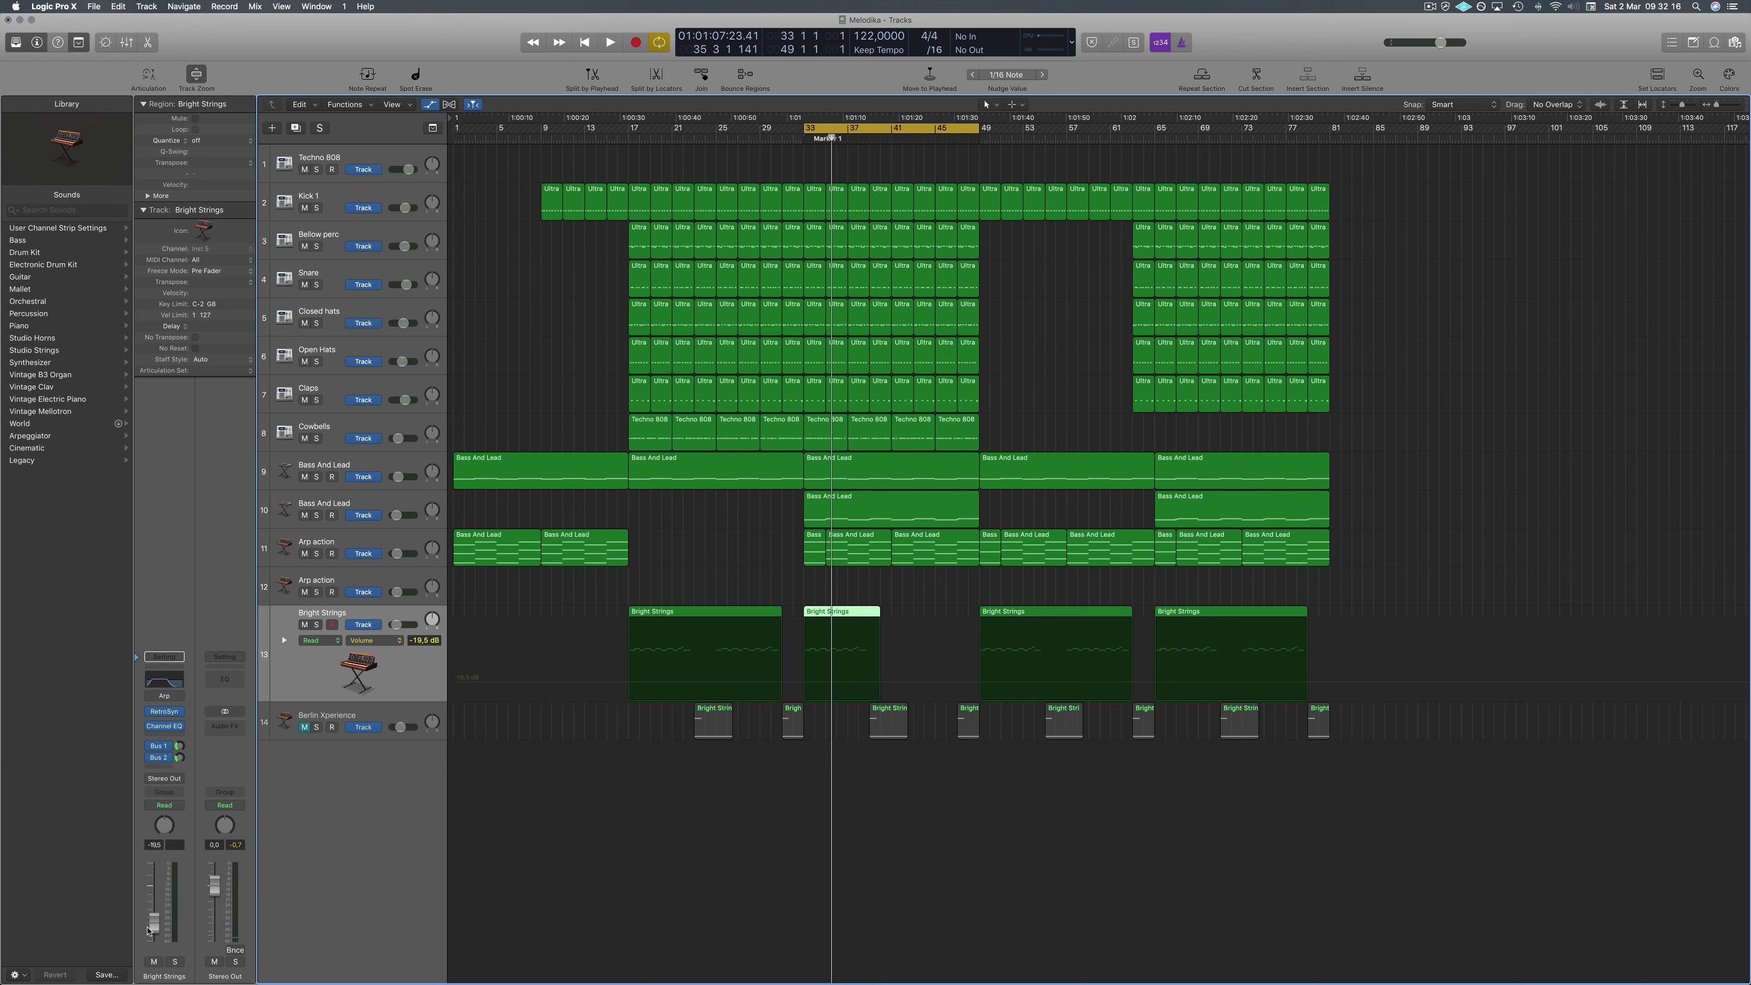
key("space")
left_click_drag(152, 940, 158, 937)
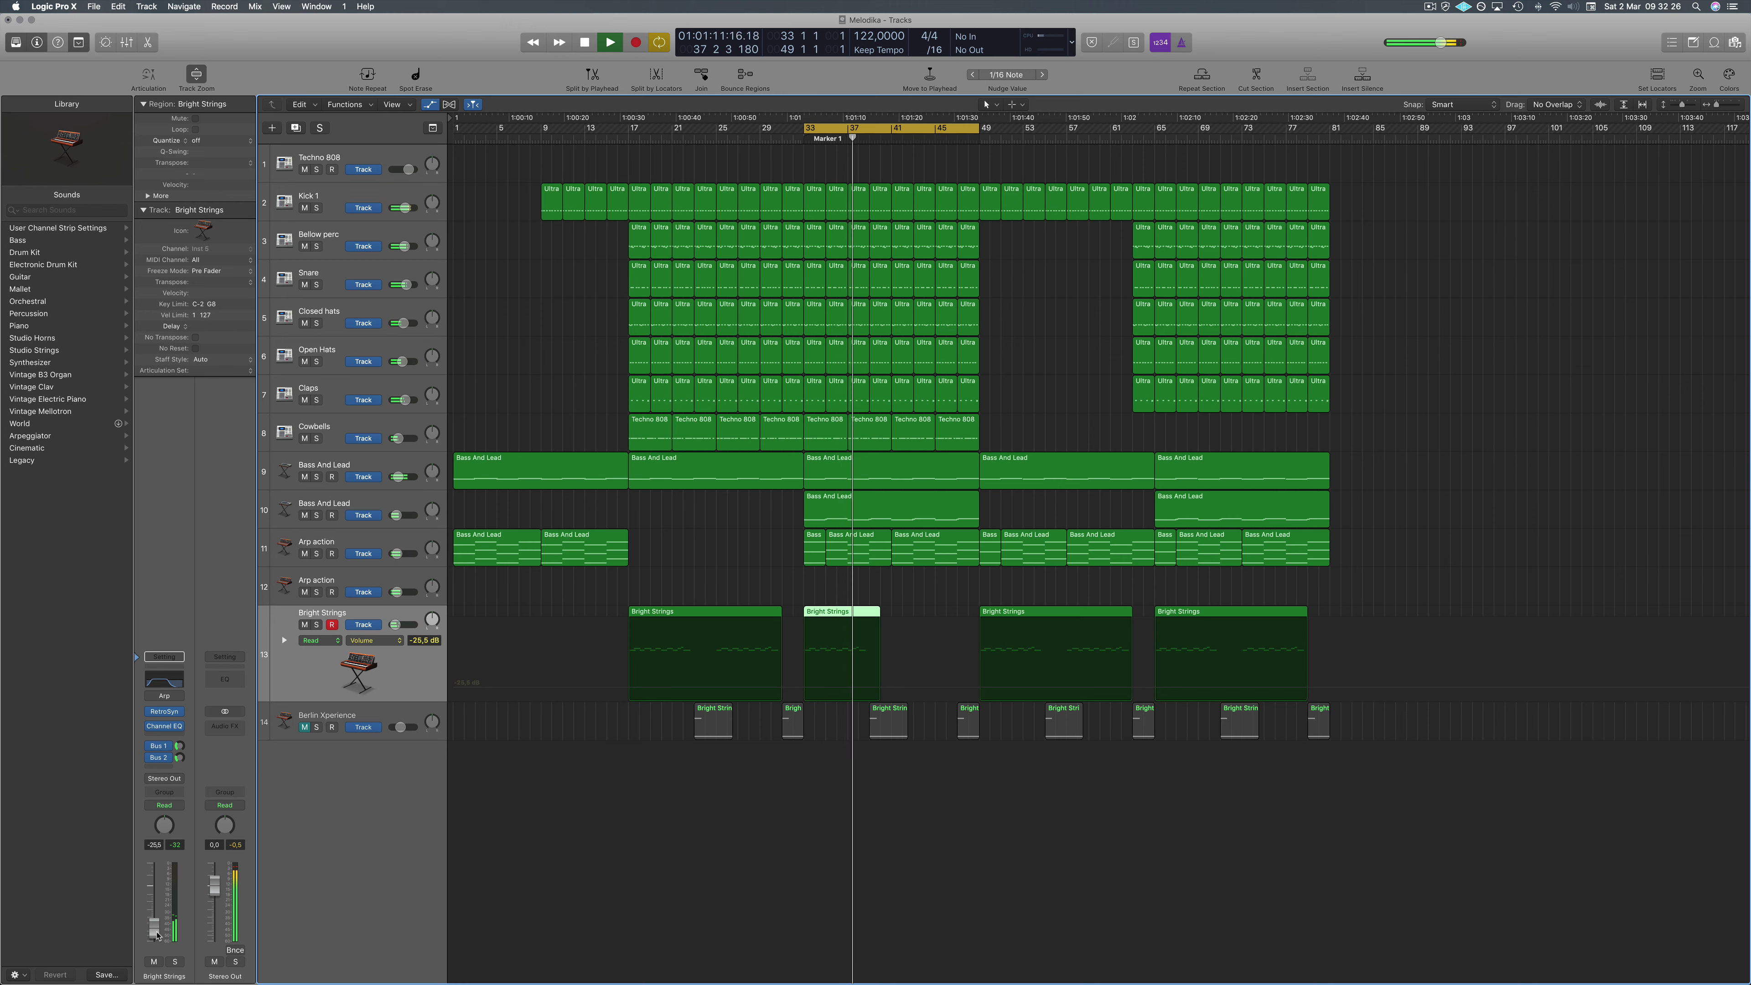
Unmute Berlin Xperience and lower its volume to -20 dB.
left_click(597, 871)
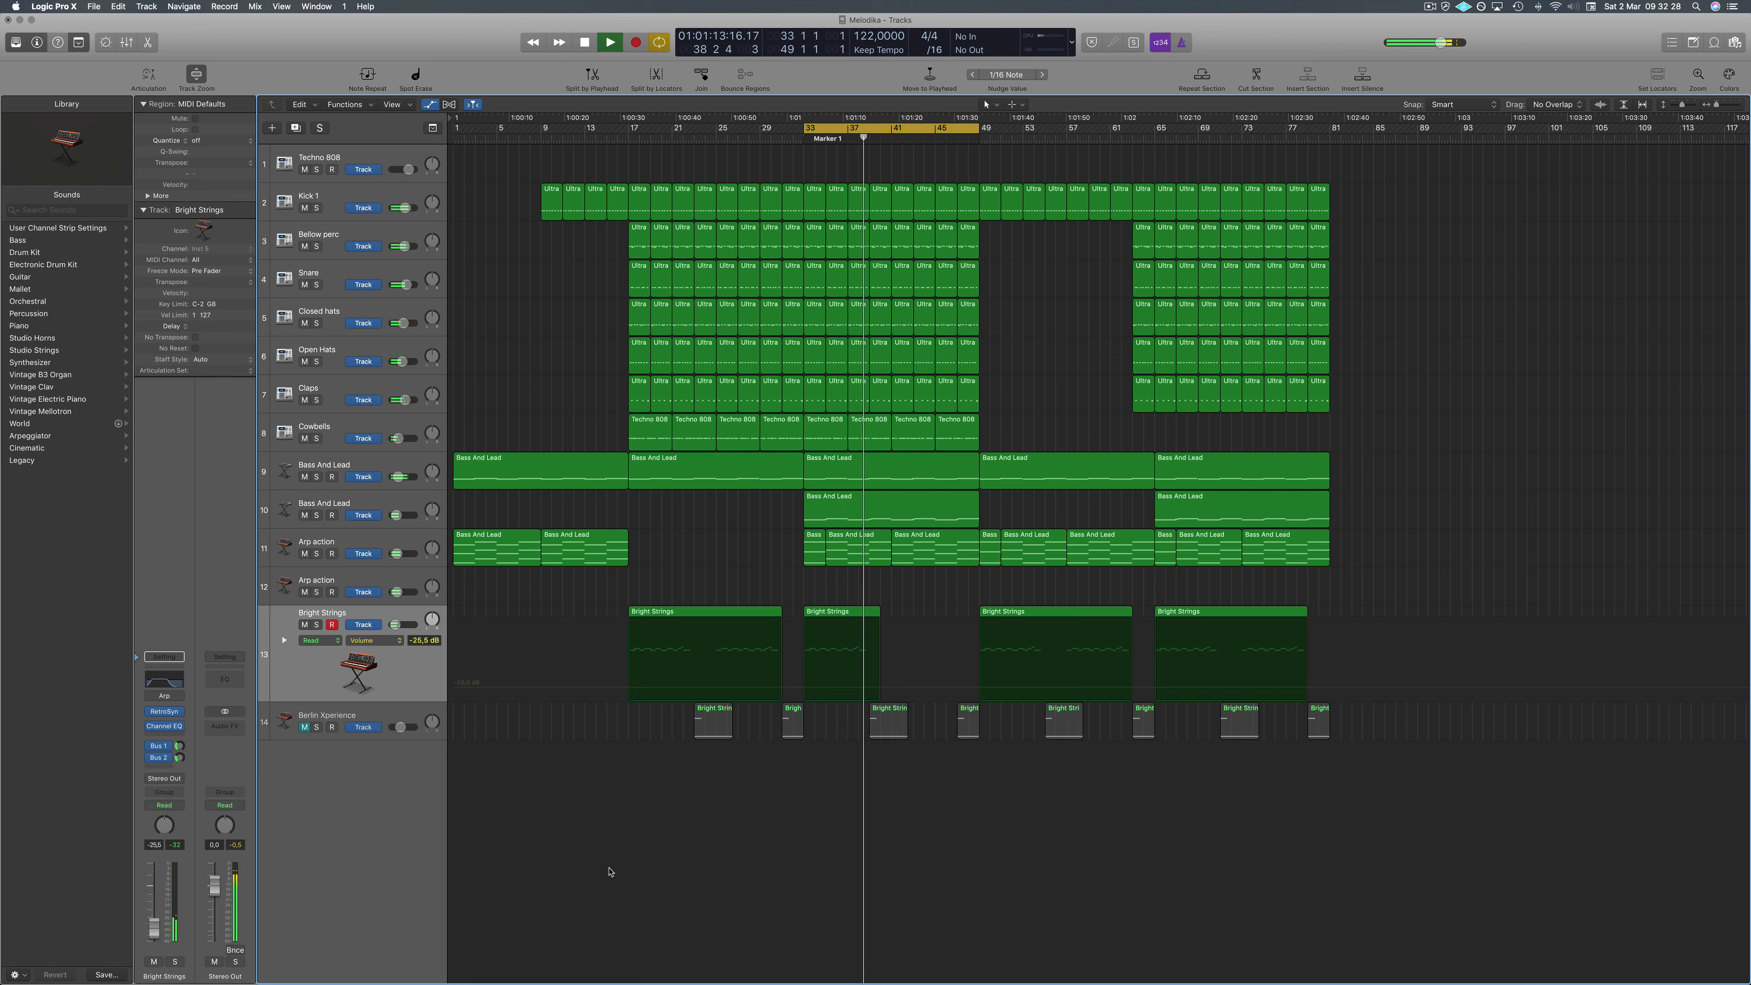
left_click(305, 729)
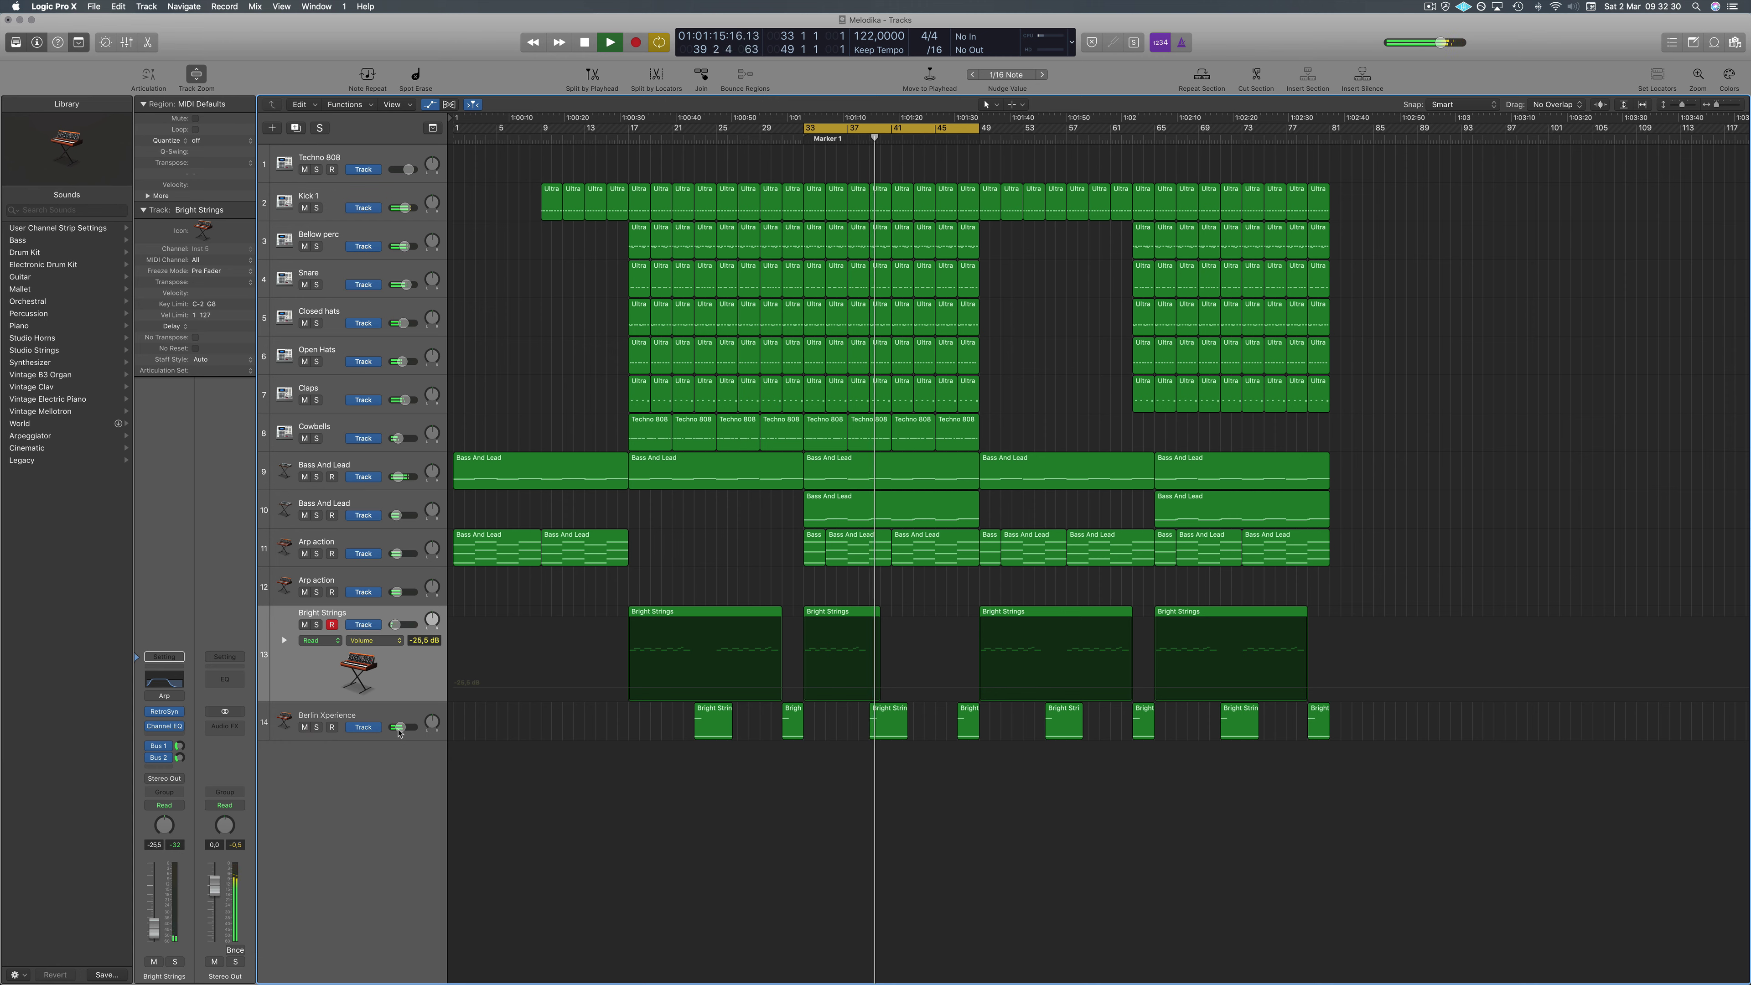
mouse_move(398, 727)
left_click_drag(397, 726, 386, 731)
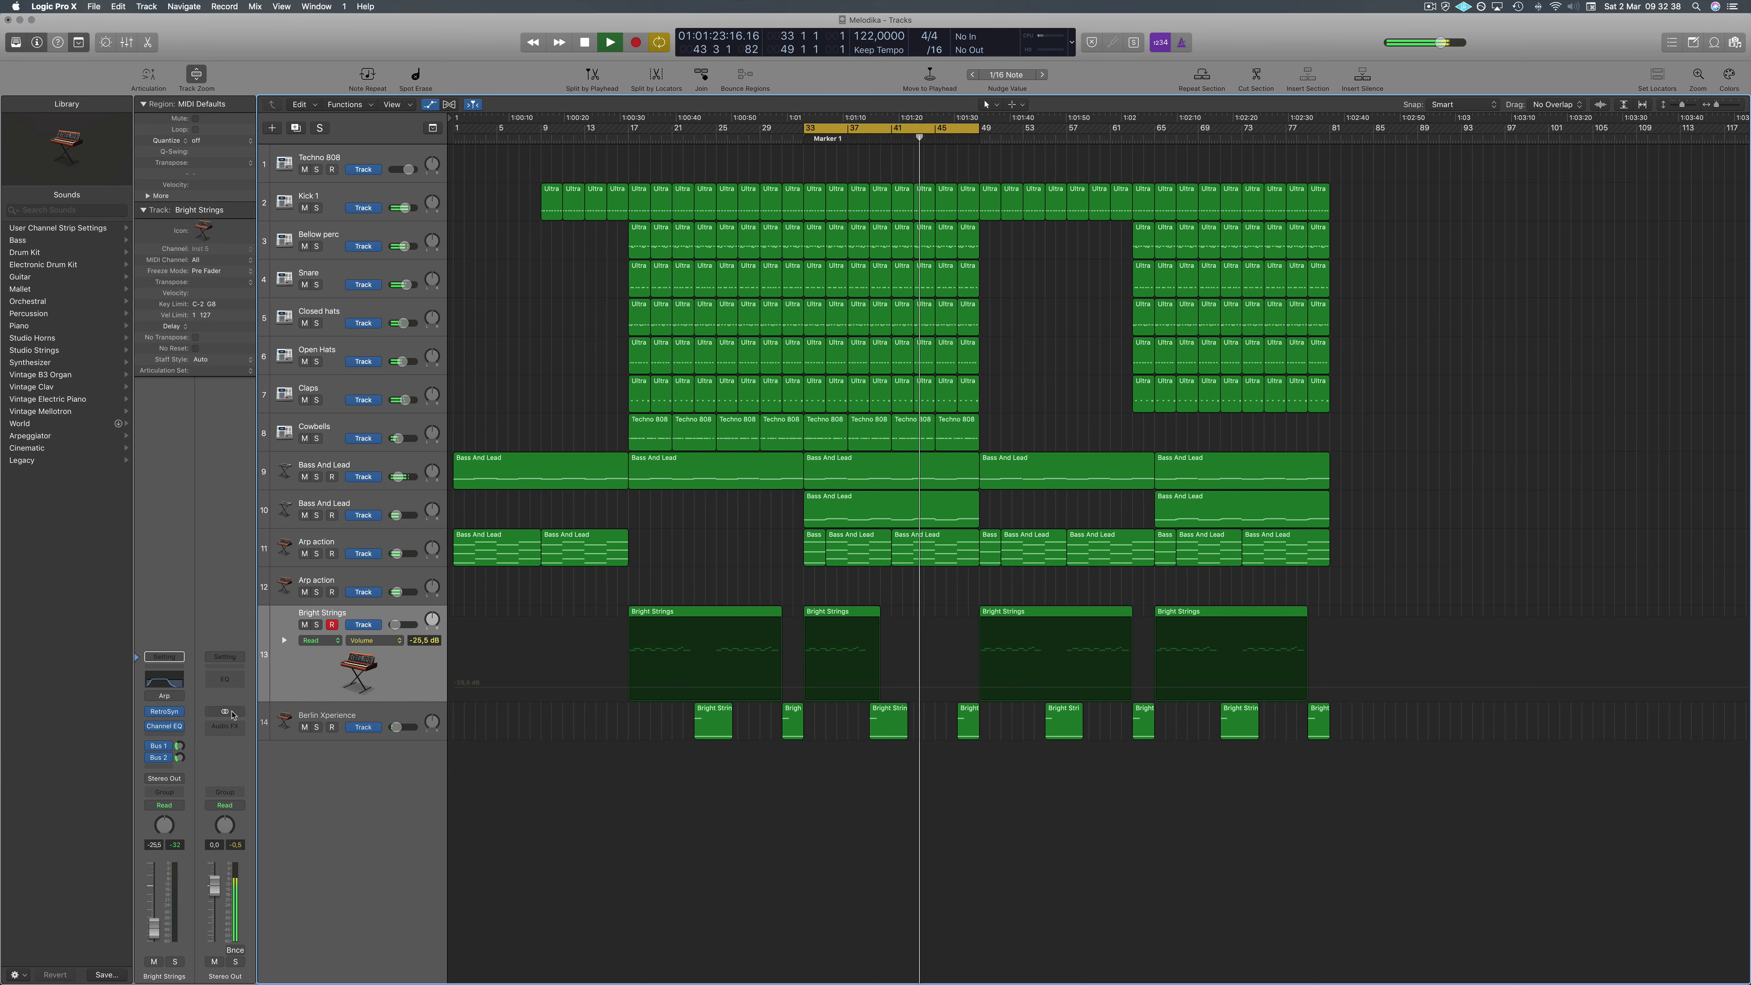
Insert a Channel EQ with all bands flat at 0.0 dB on Stereo Out, then close its window.
left_click(225, 681)
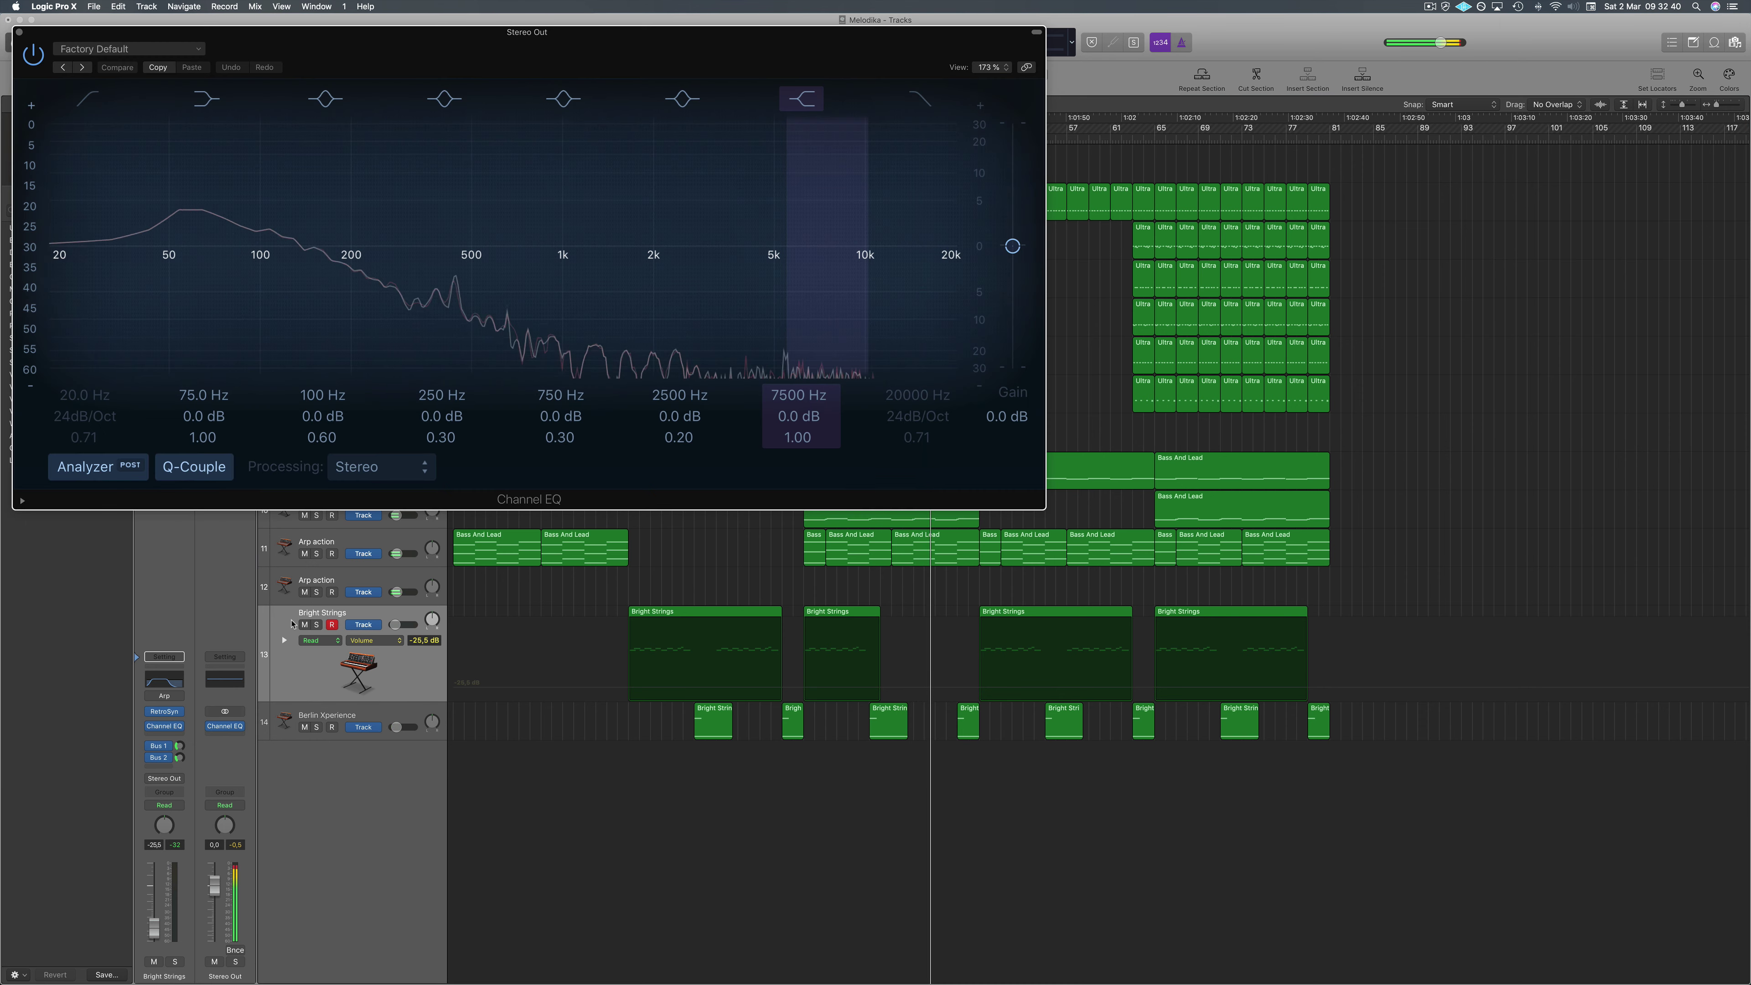
left_click_drag(692, 33, 1299, 326)
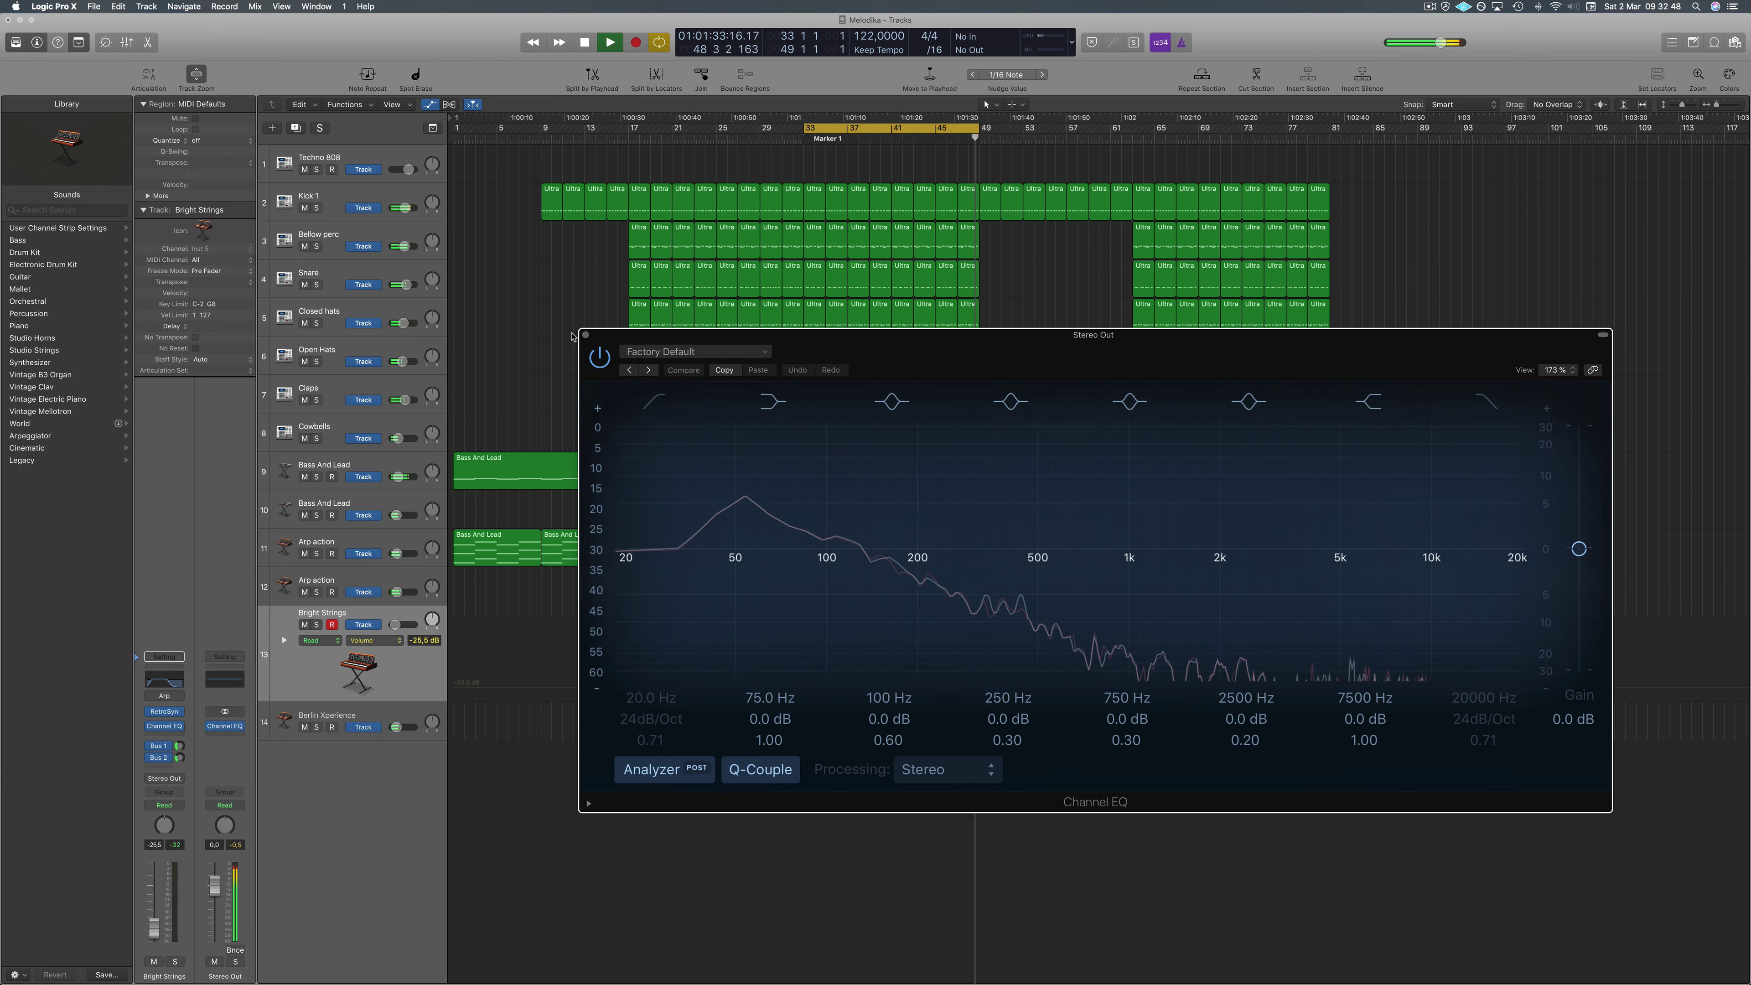
left_click(617, 314)
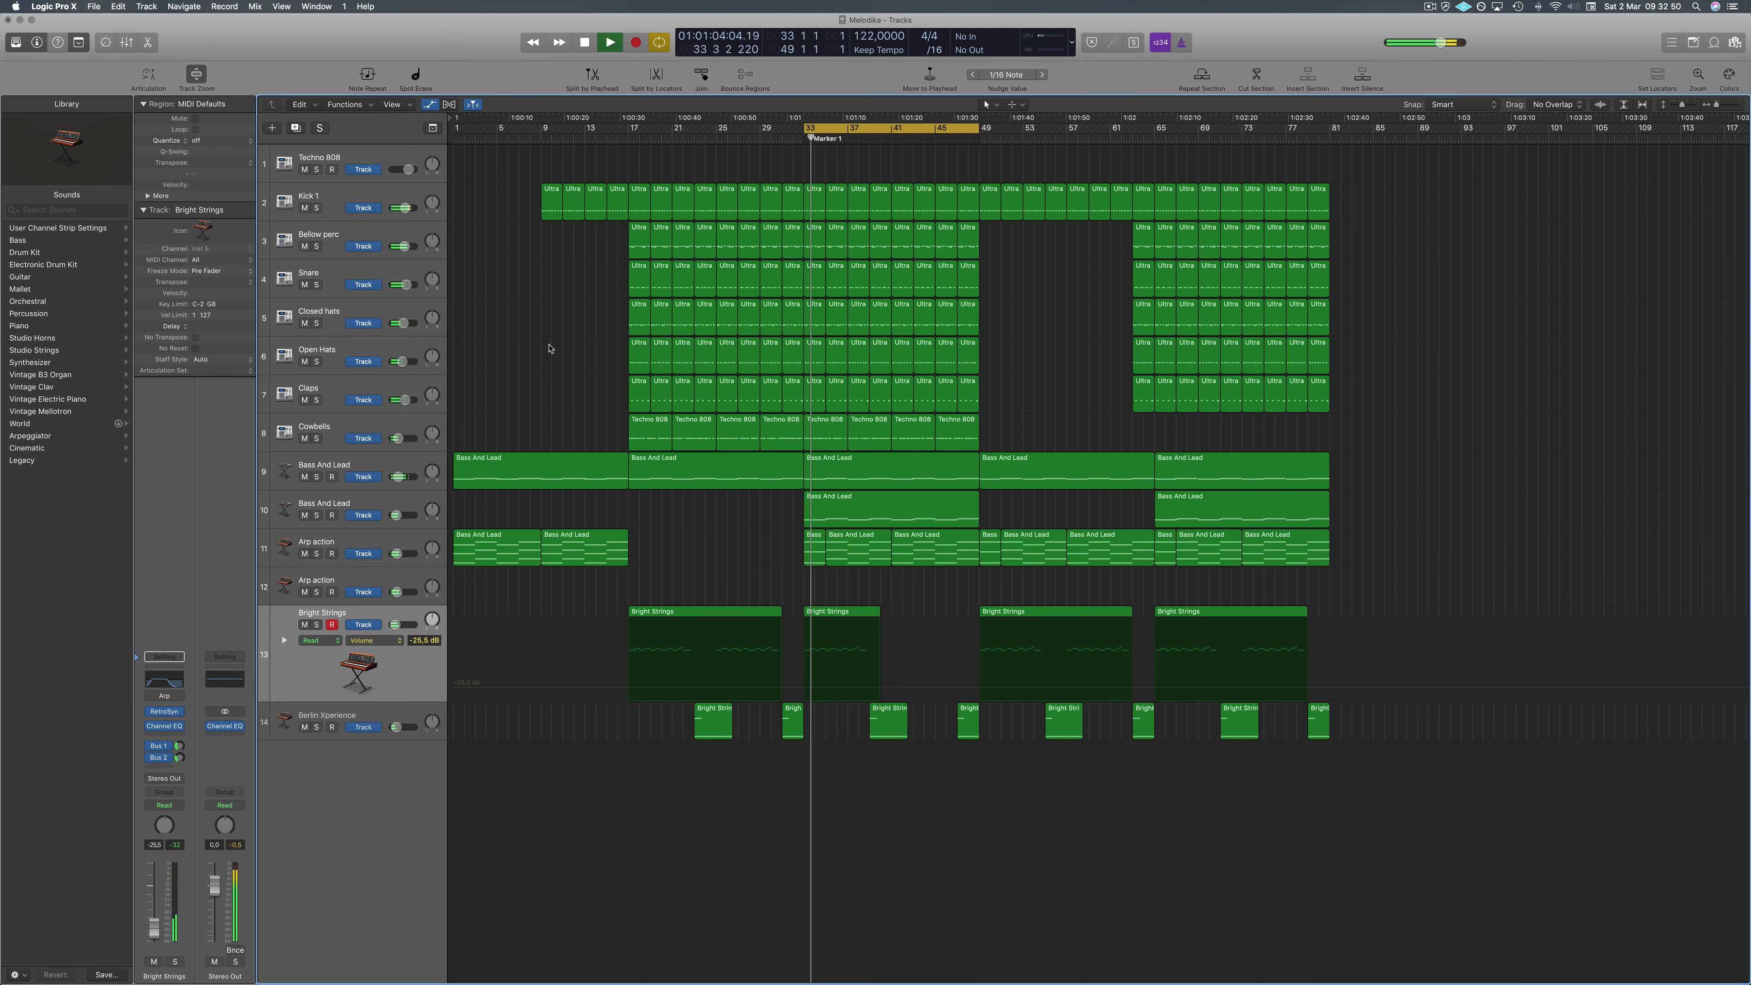